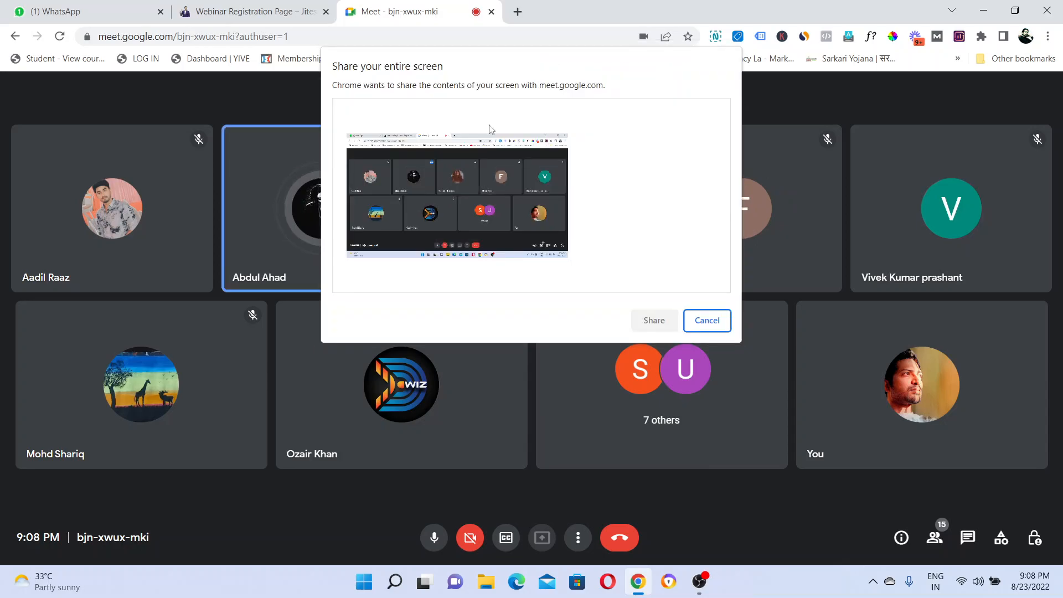
# Present the entire screen to the Google Meet call and dismiss the sharing notice.
pyautogui.click(497, 168)
pyautogui.click(653, 320)
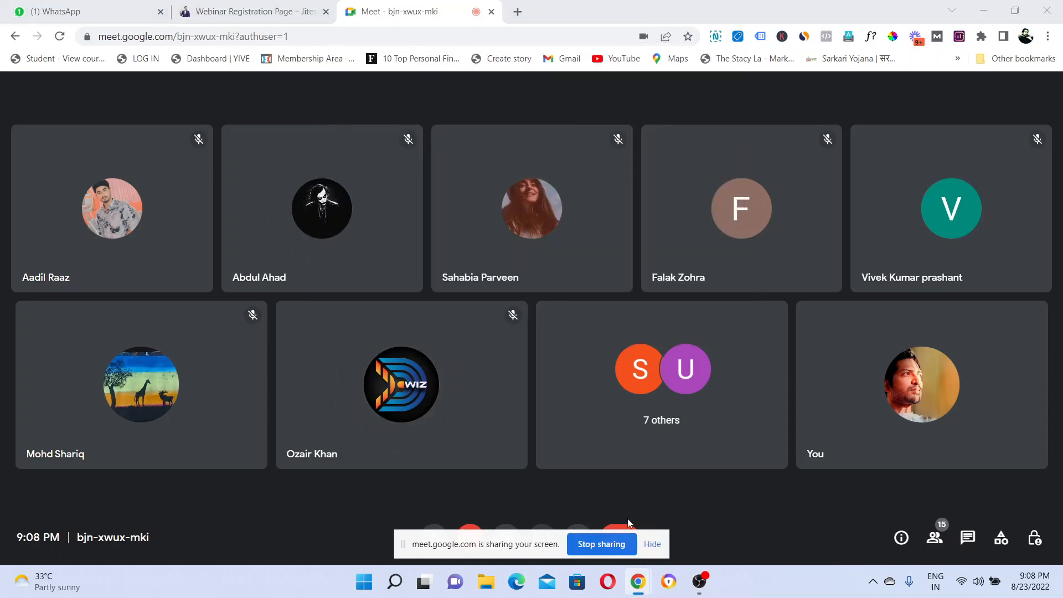
pyautogui.click(661, 539)
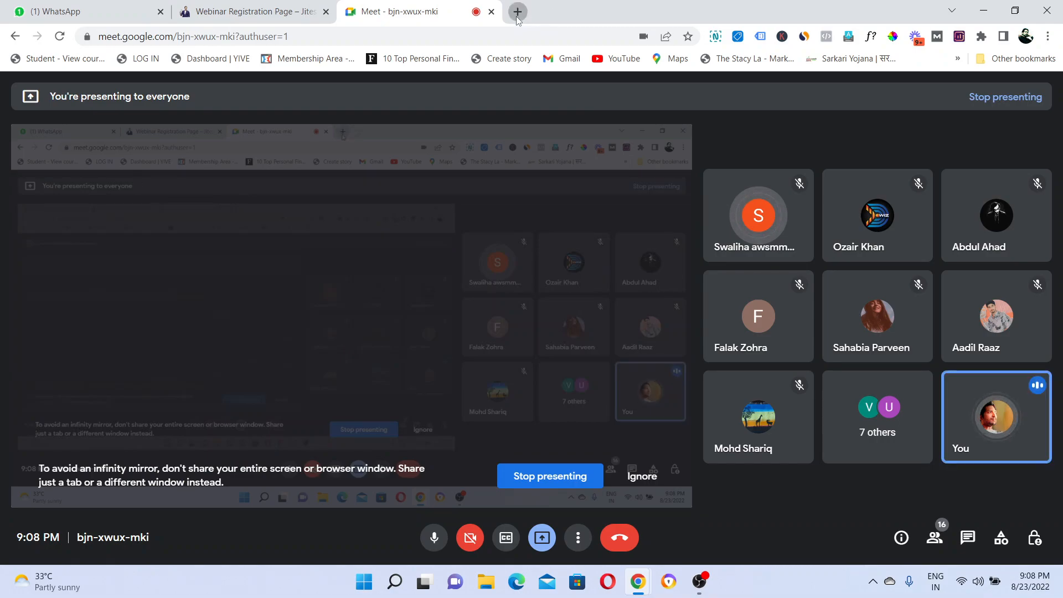
# Load linkedin.com/feed in a new tab, then bring the Meet tab back to front.
pyautogui.click(518, 11)
pyautogui.write('linkedin.com/feed/')
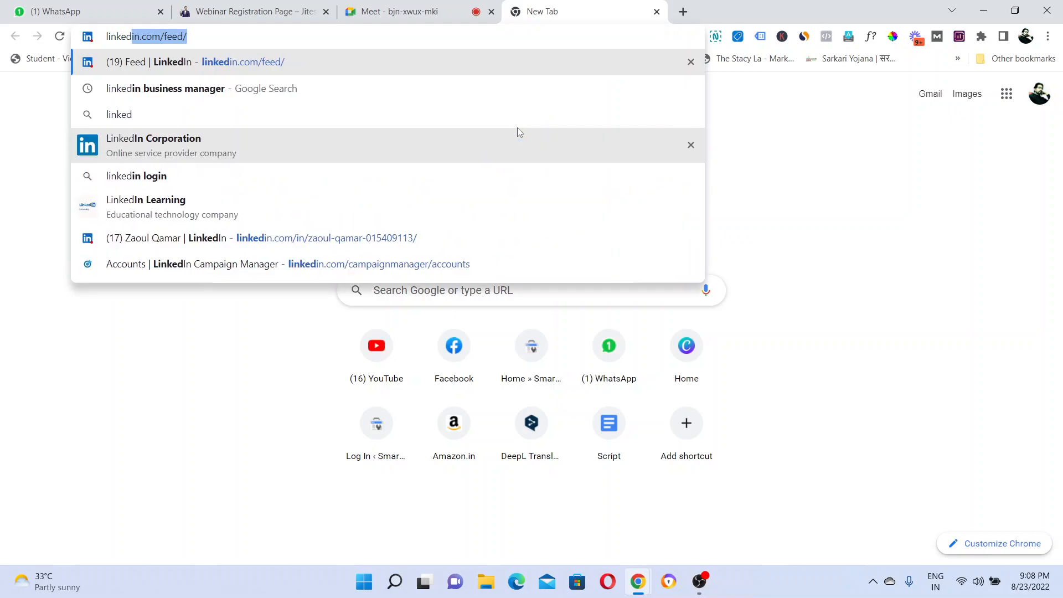
pyautogui.press('Return')
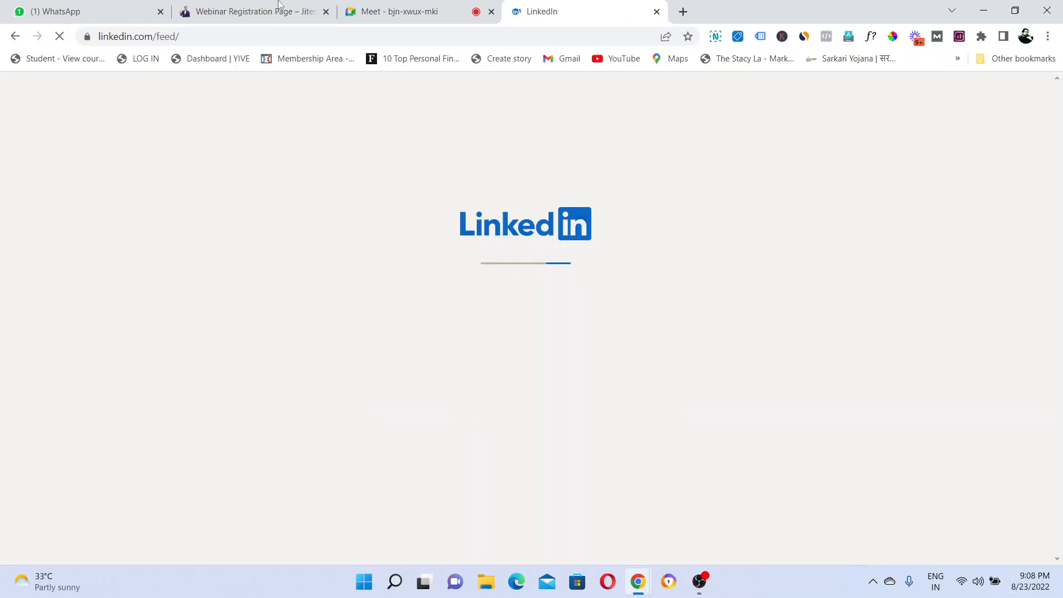
pyautogui.click(410, 11)
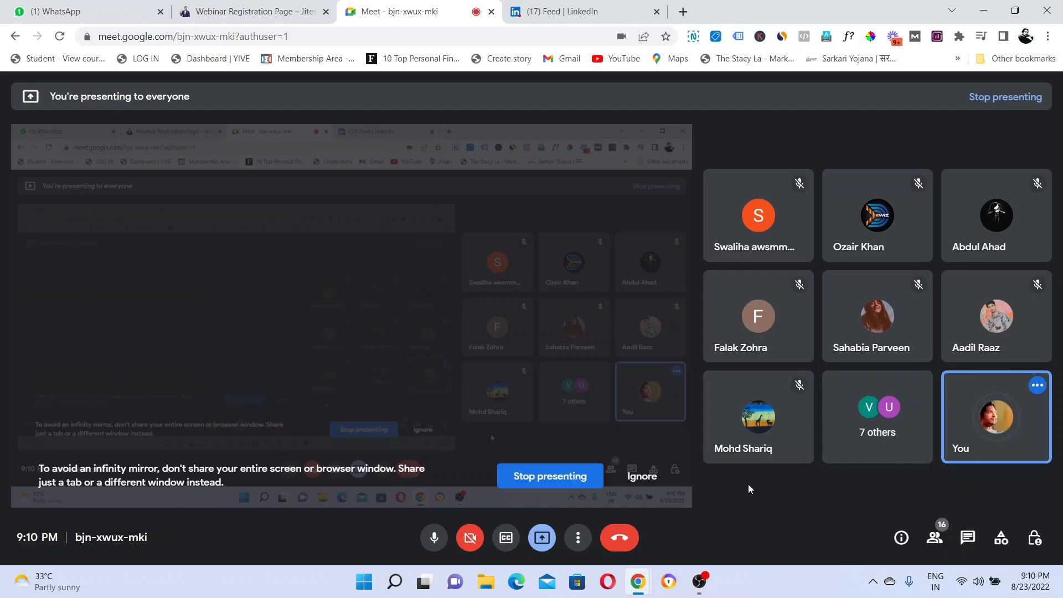
# Bring the LinkedIn home feed tab in front of the meeting.
pyautogui.click(623, 5)
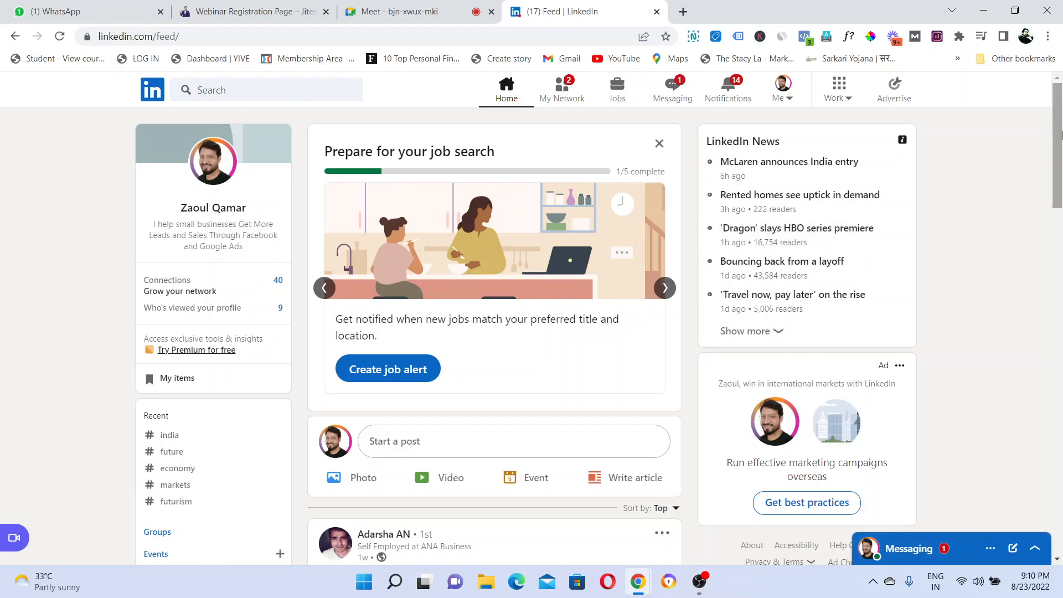
pyautogui.moveTo(1059, 134)
pyautogui.mouseDown()
pyautogui.moveTo(1054, 421)
pyautogui.moveTo(1055, 133)
pyautogui.mouseUp()
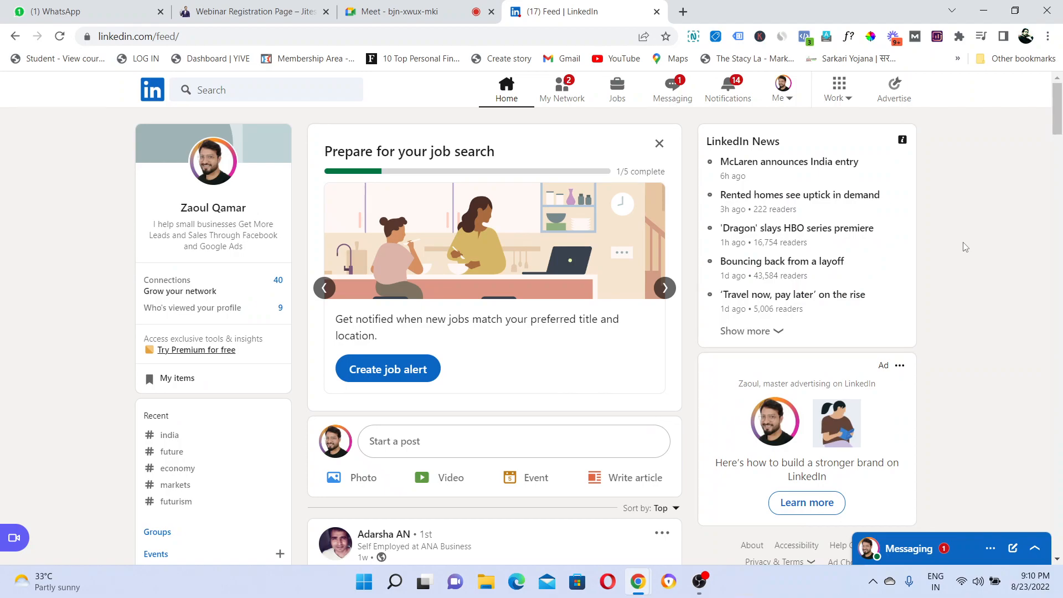
# Search Google for 'linkedin users 2022' in a new tab.
pyautogui.click(683, 11)
pyautogui.write('l')
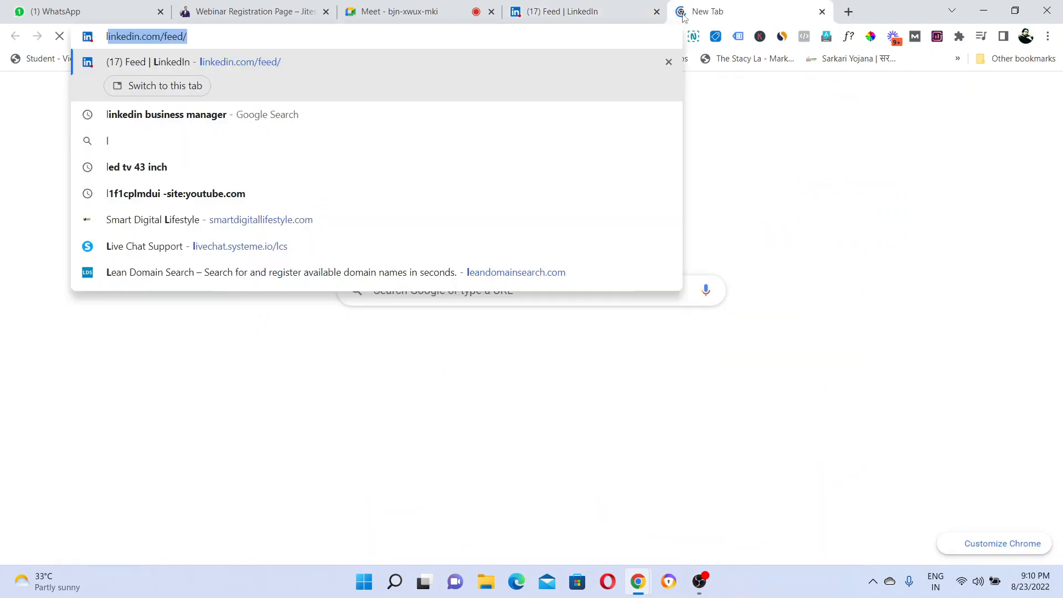
pyautogui.write('in')
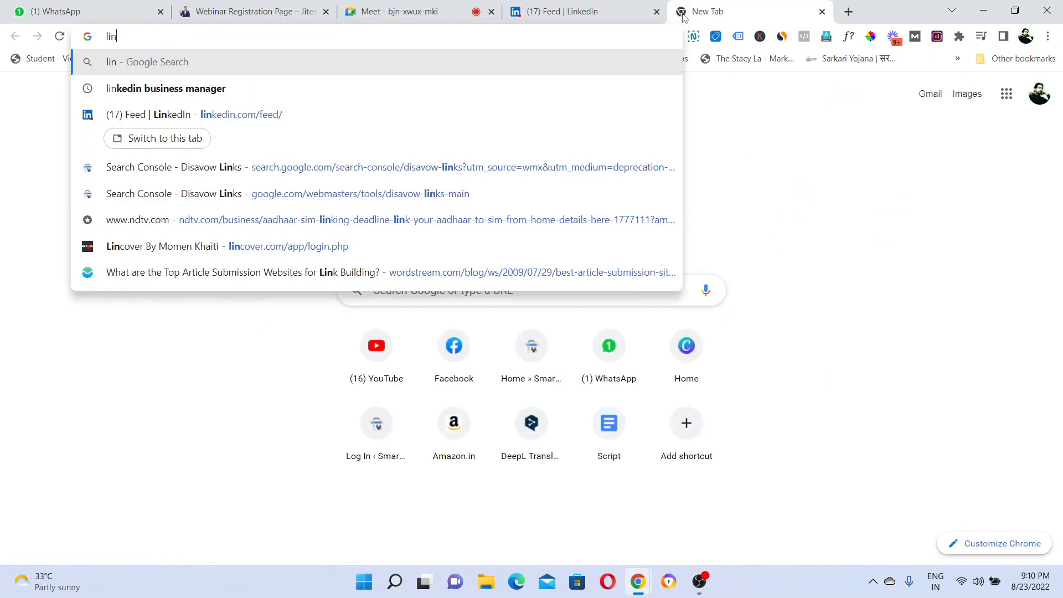
pyautogui.write('kedin')
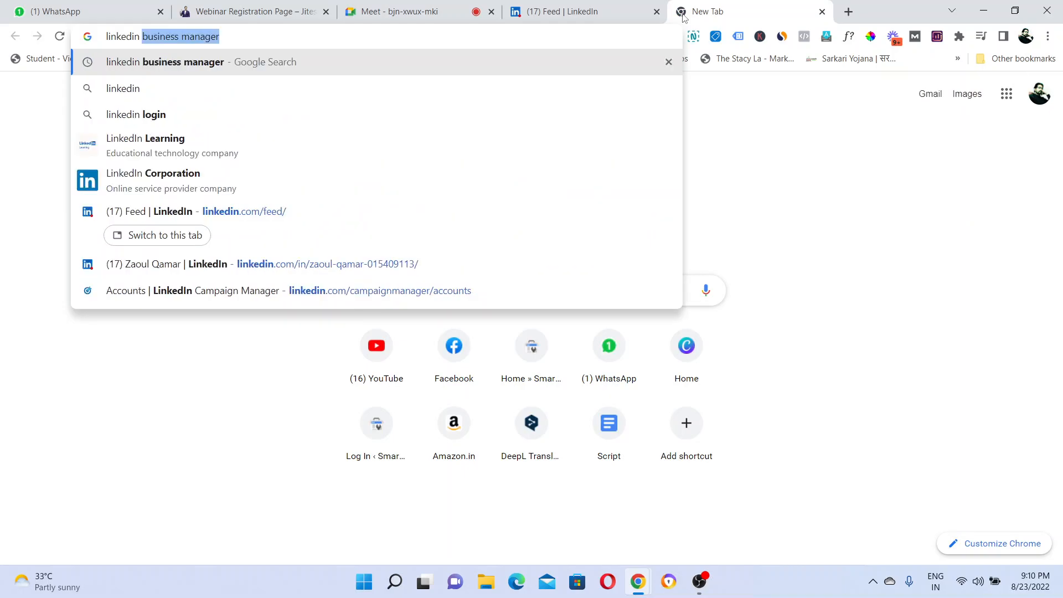
pyautogui.write(' users')
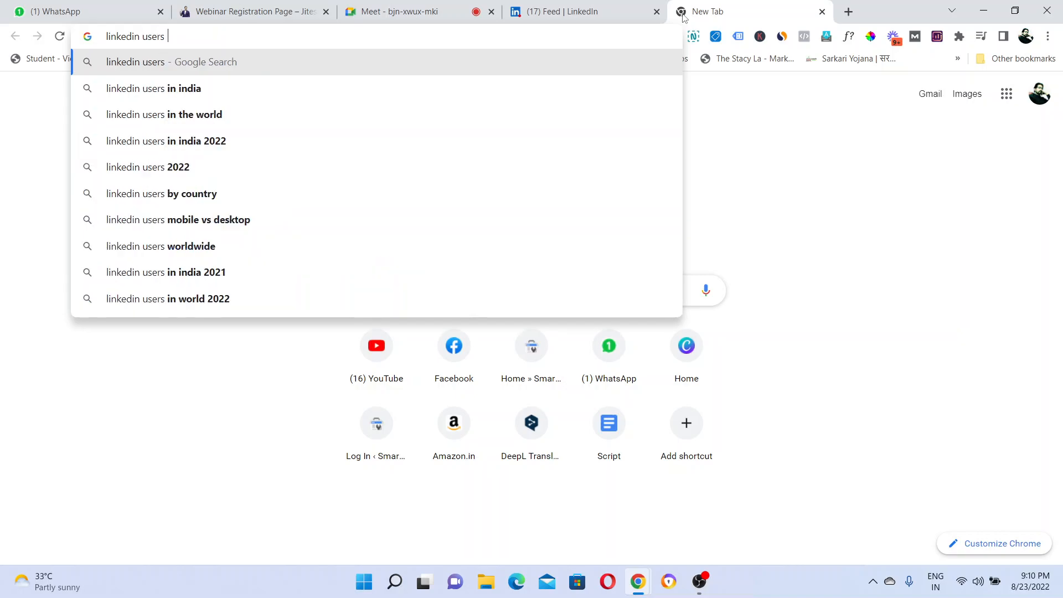
pyautogui.click(133, 167)
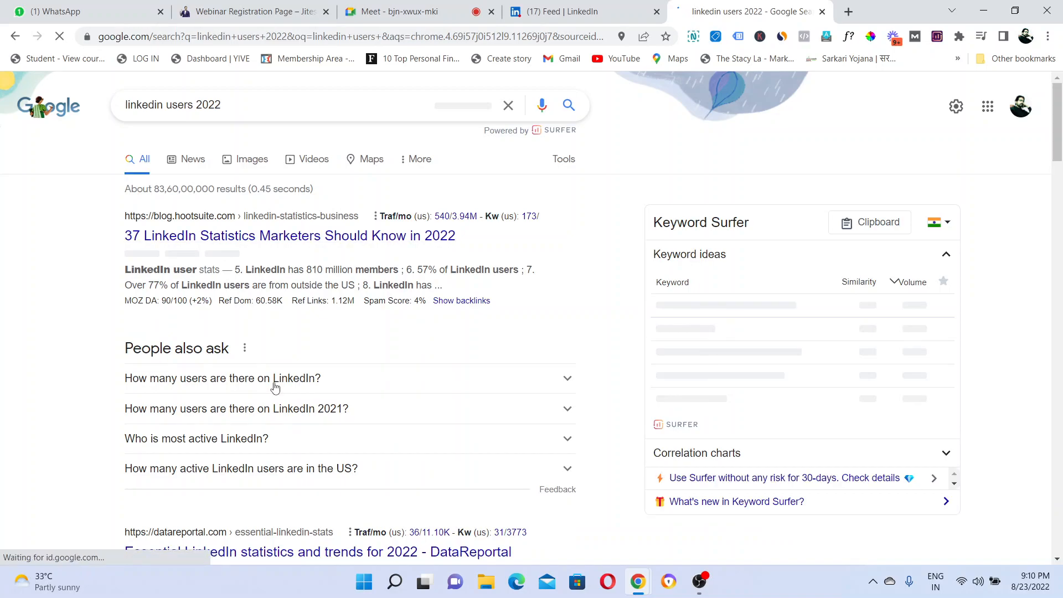
# Review the 830 million members answer, then return to the LinkedIn feed.
pyautogui.moveTo(275, 387); pyautogui.dragTo(151, 415)
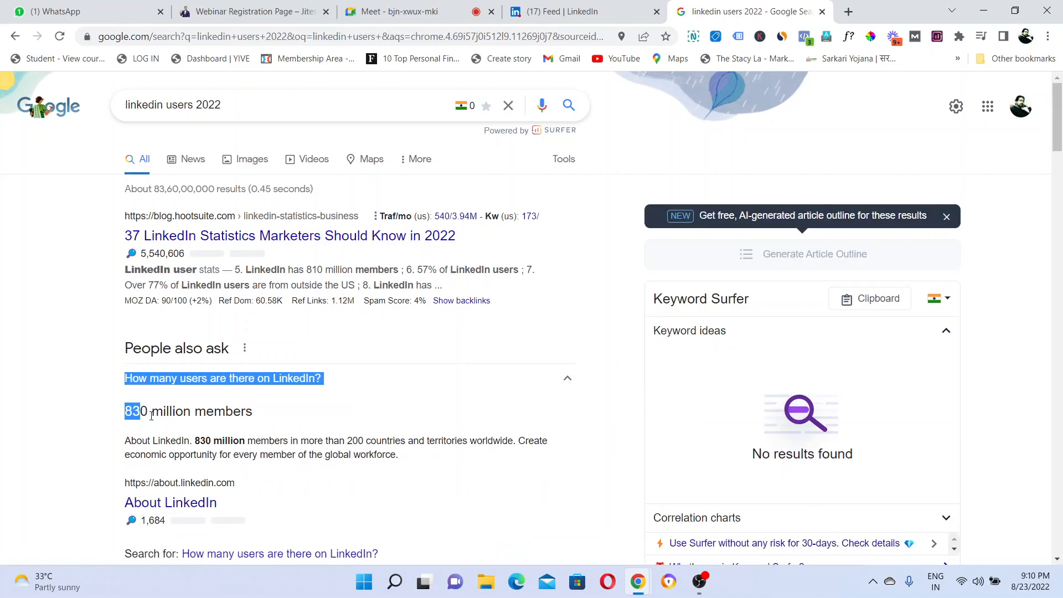
pyautogui.click(159, 444)
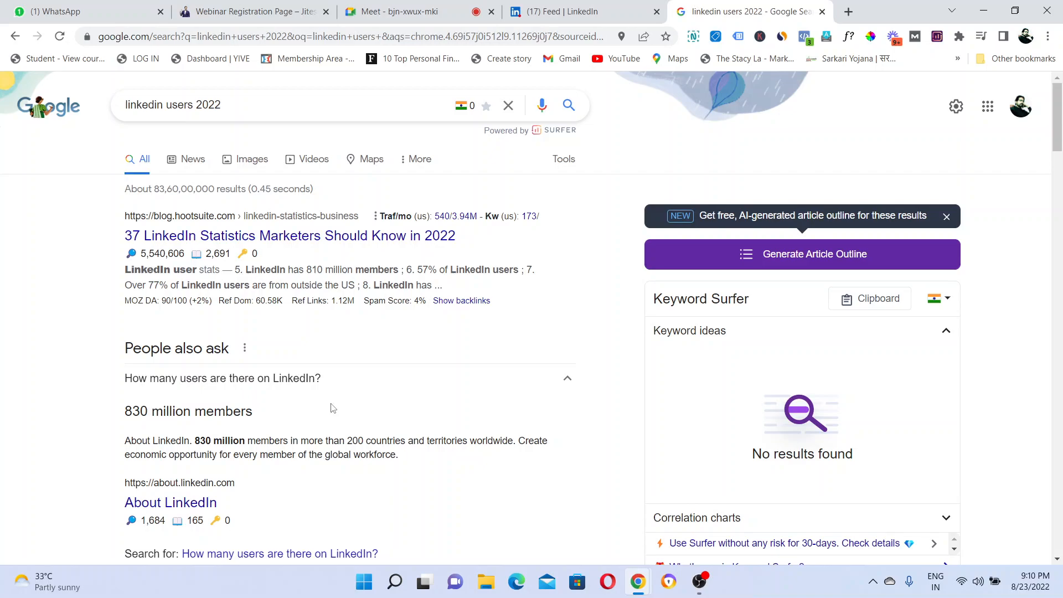
pyautogui.click(569, 380)
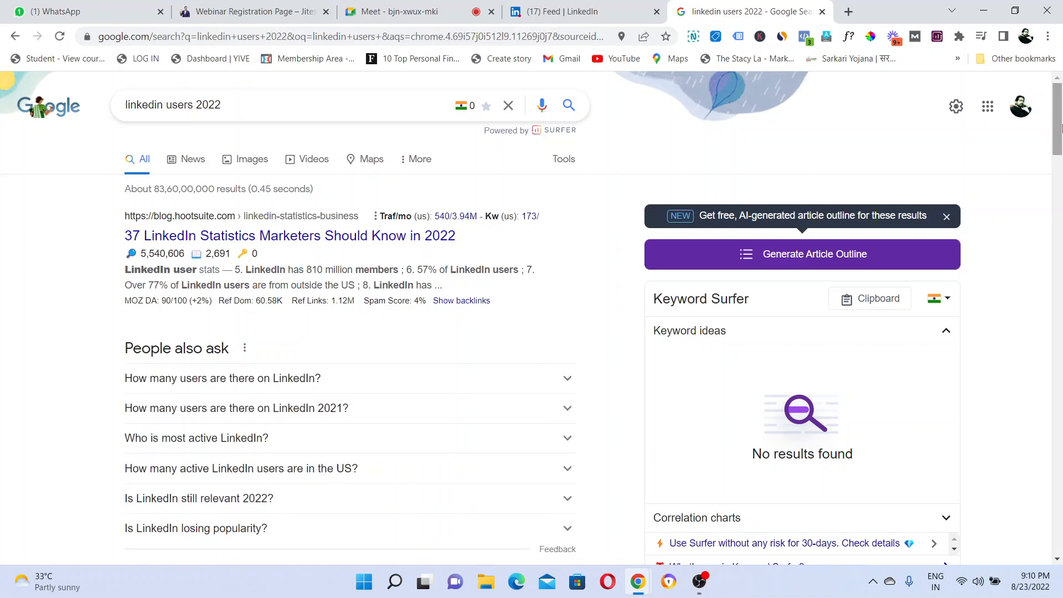
pyautogui.moveTo(1059, 119)
pyautogui.mouseDown()
pyautogui.moveTo(1060, 275)
pyautogui.moveTo(1059, 100)
pyautogui.mouseUp()
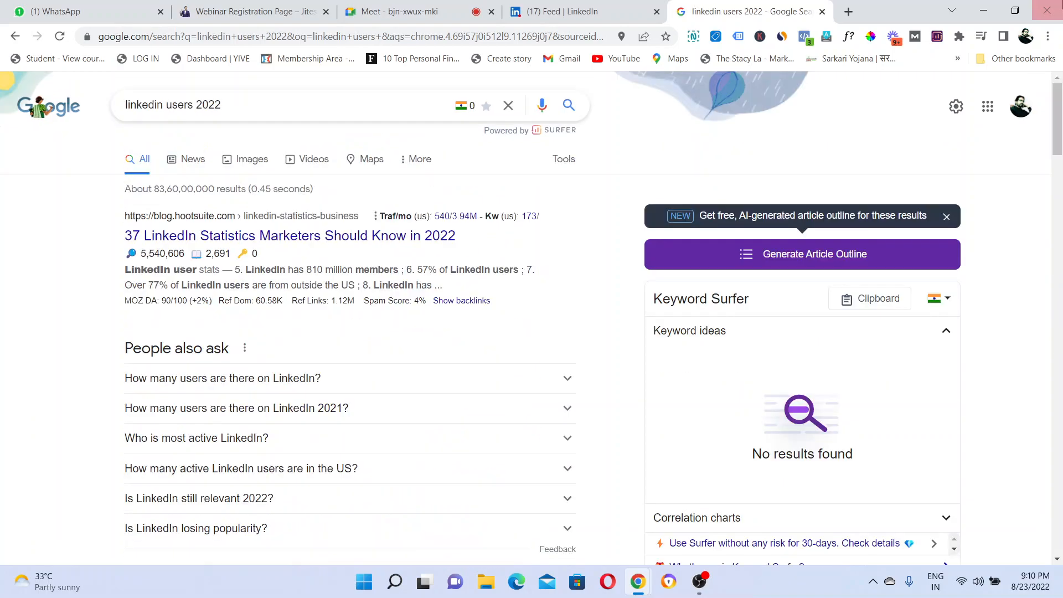
pyautogui.click(562, 11)
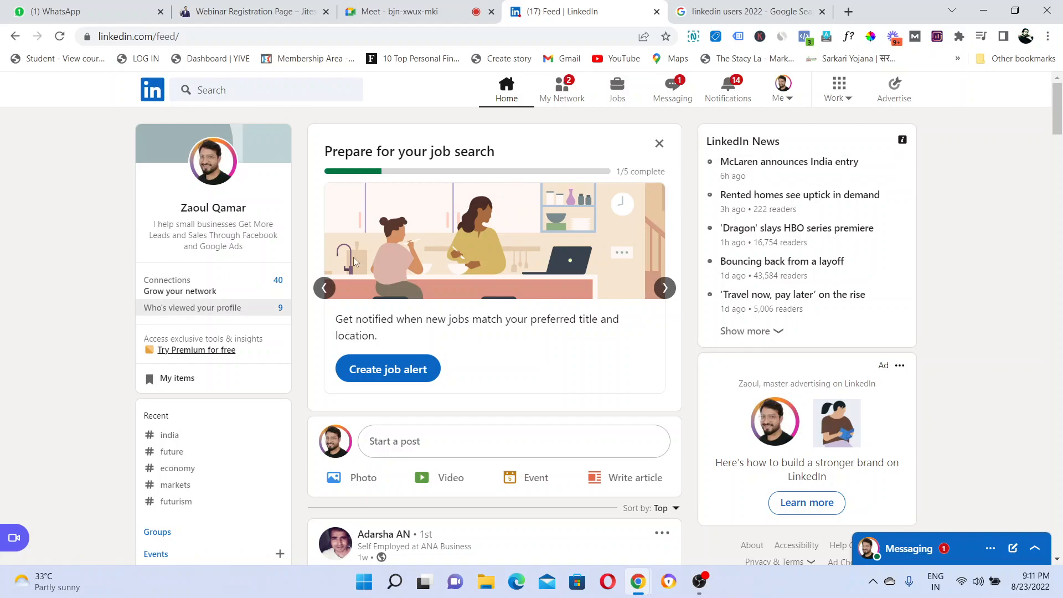
# Scroll through the LinkedIn feed, briefly visit the Meet tab, then return to LinkedIn.
pyautogui.moveTo(1061, 133); pyautogui.dragTo(1061, 356)
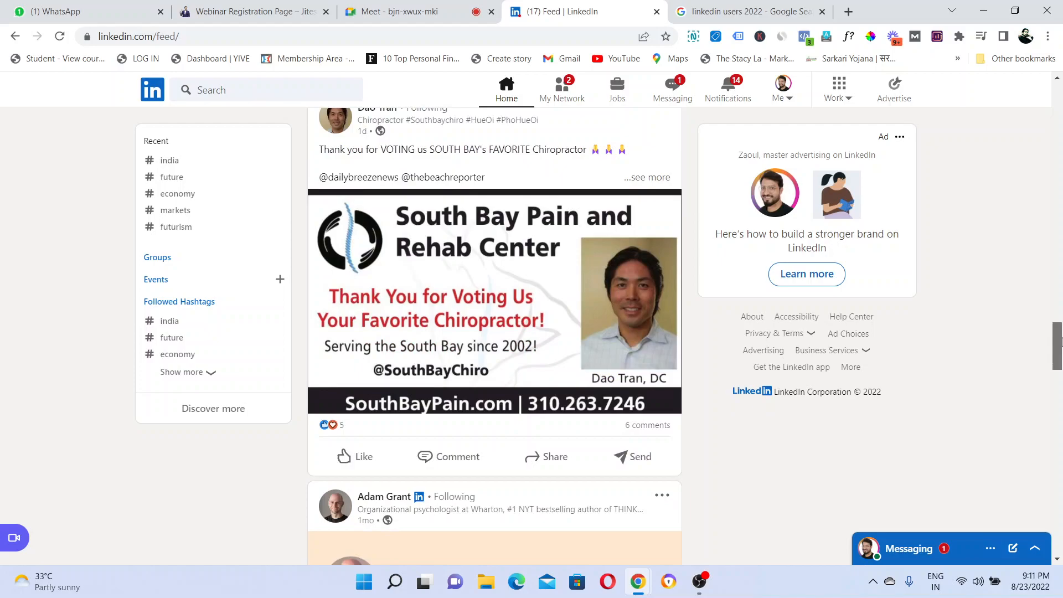
pyautogui.moveTo(1061, 340); pyautogui.dragTo(1061, 335)
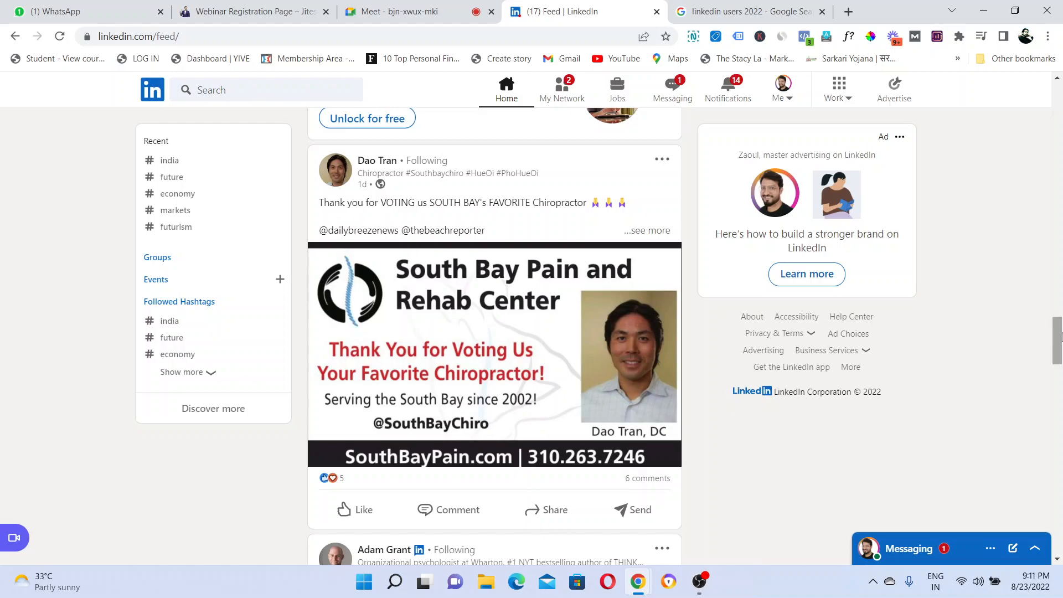
pyautogui.moveTo(1062, 336); pyautogui.dragTo(1061, 16)
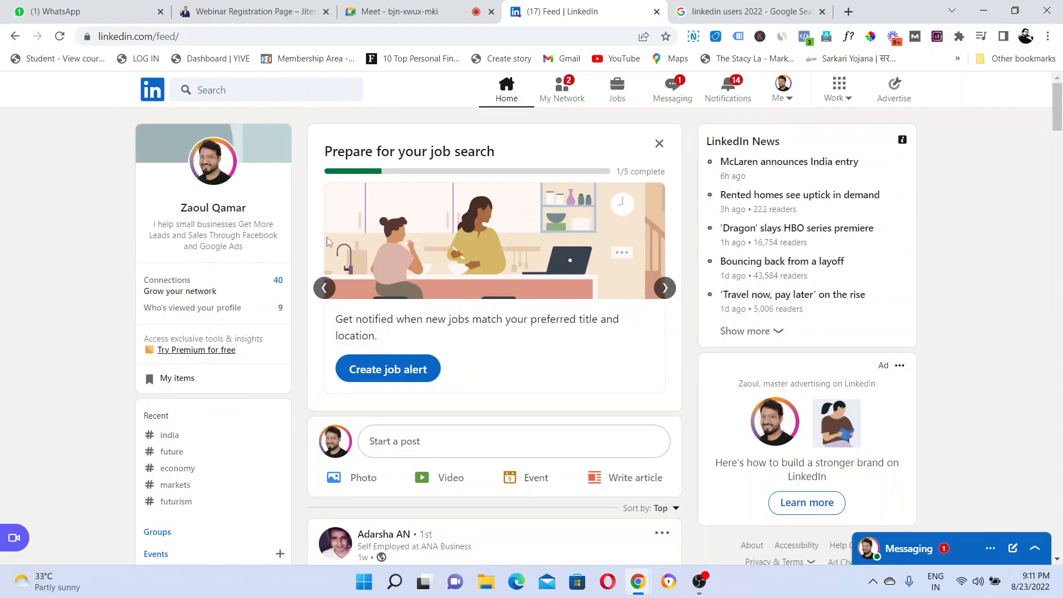
pyautogui.click(391, 5)
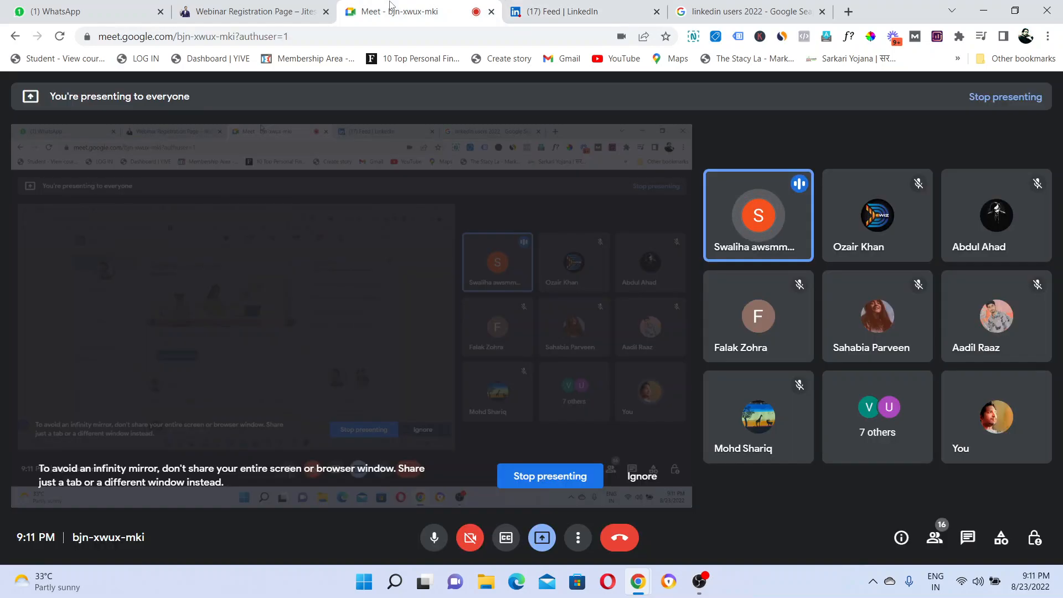
pyautogui.click(579, 19)
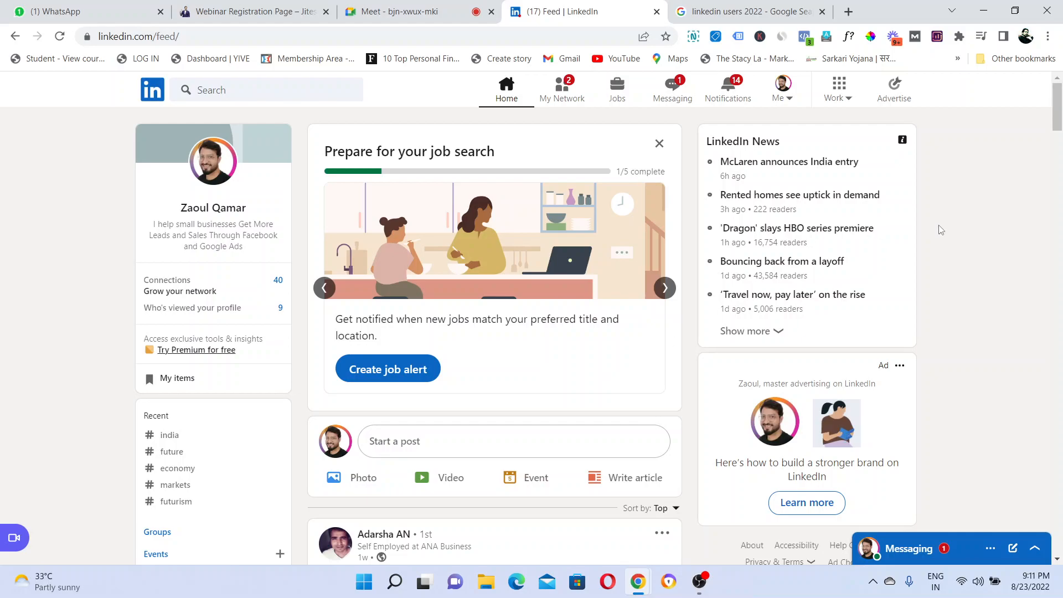
# Check Notifications and Messaging, then go to My Network with six pending invitations.
pyautogui.click(742, 90)
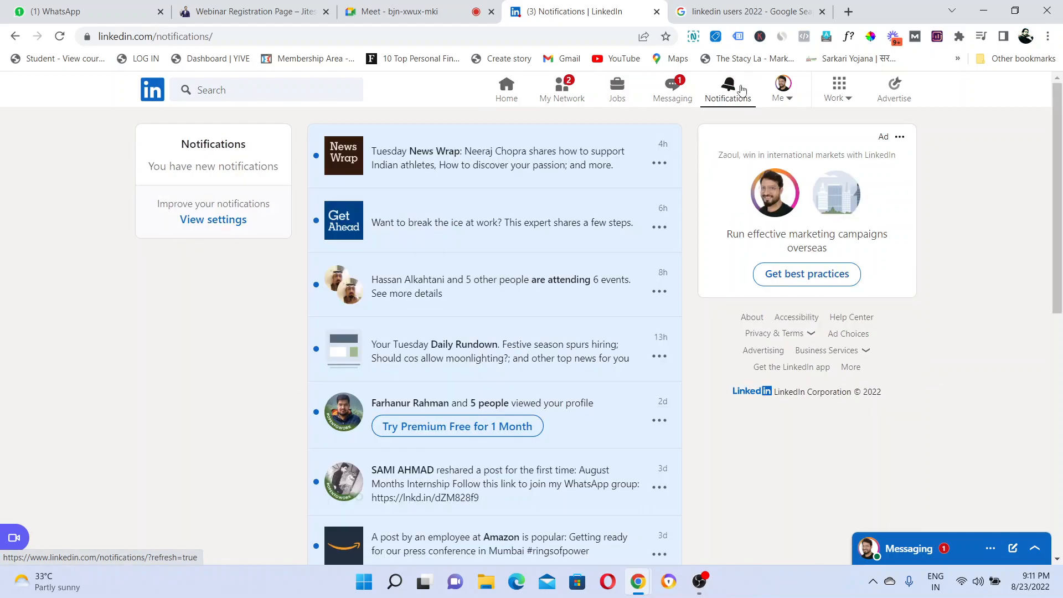
pyautogui.click(688, 92)
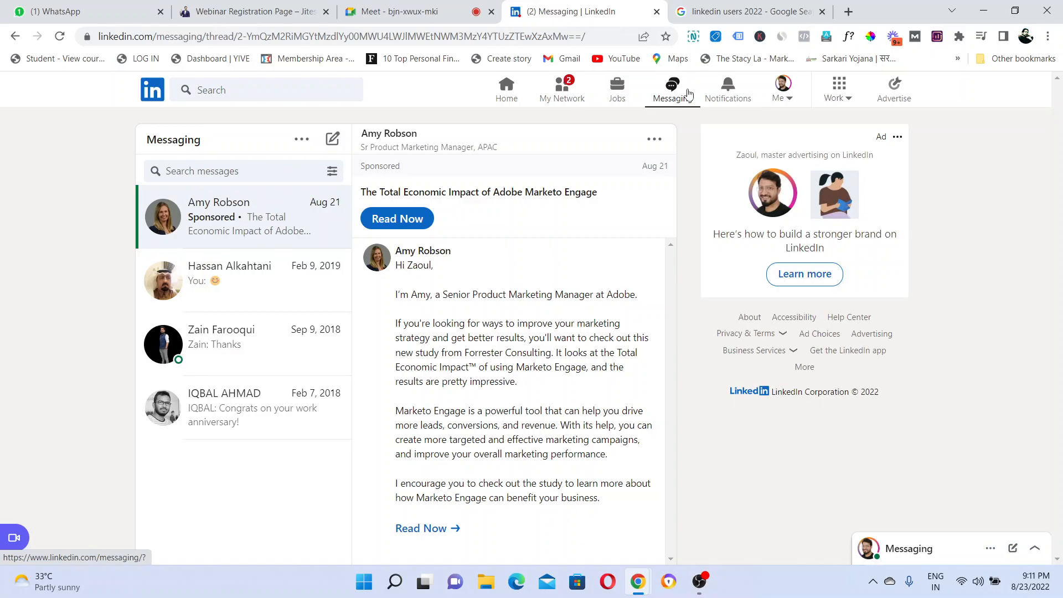
pyautogui.click(562, 100)
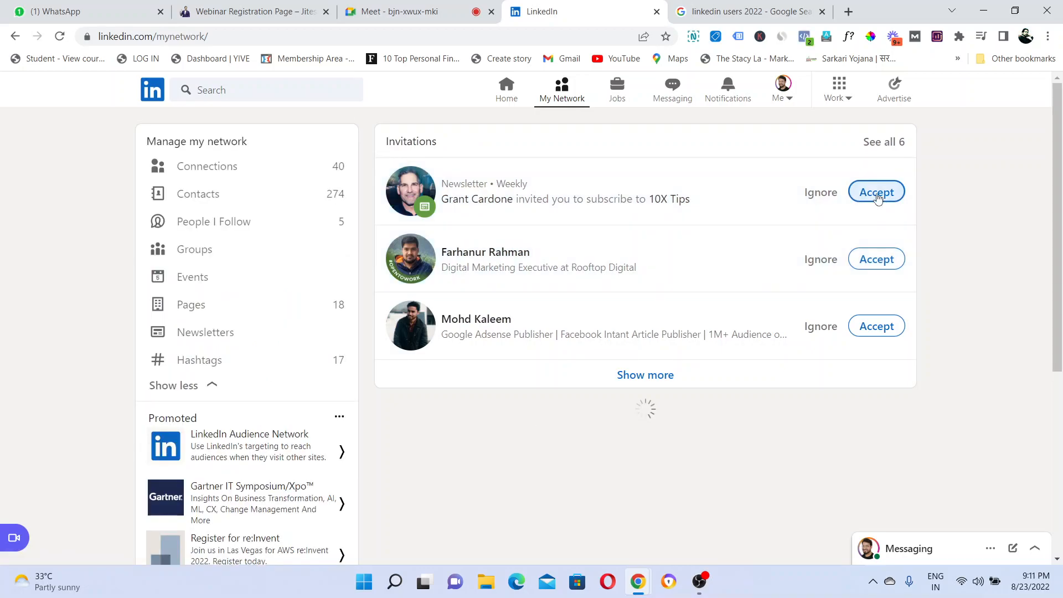
# Accept the 10X Tips newsletter invitation and three connection requests.
pyautogui.click(877, 193)
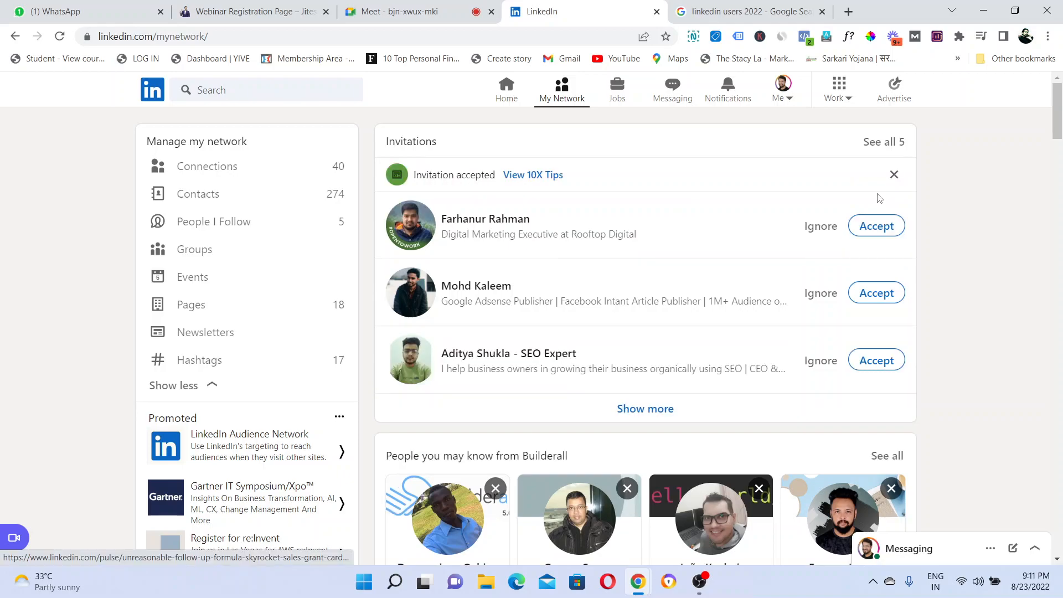
pyautogui.click(877, 226)
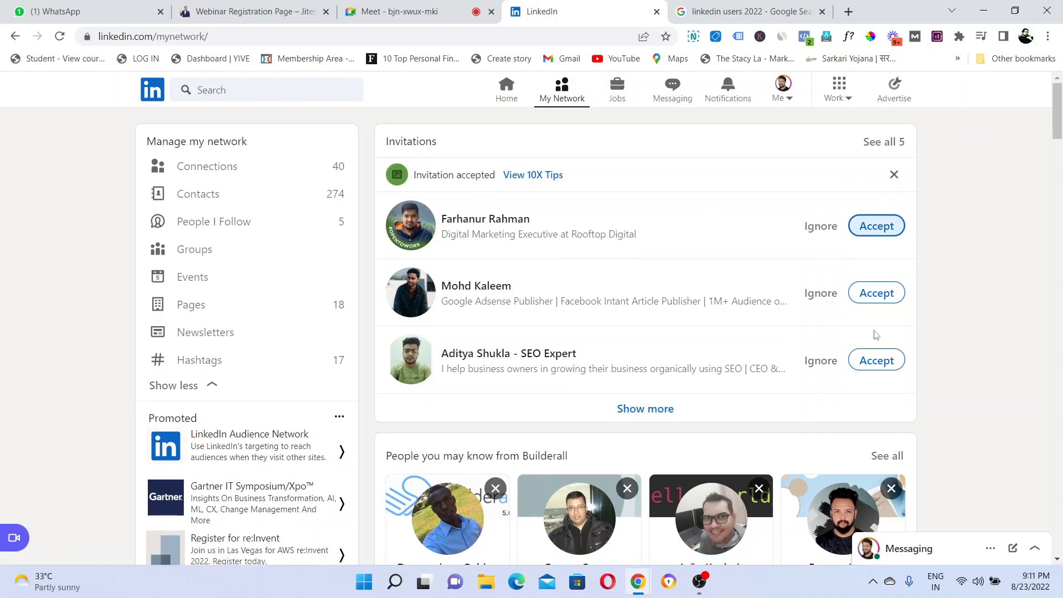
pyautogui.click(884, 365)
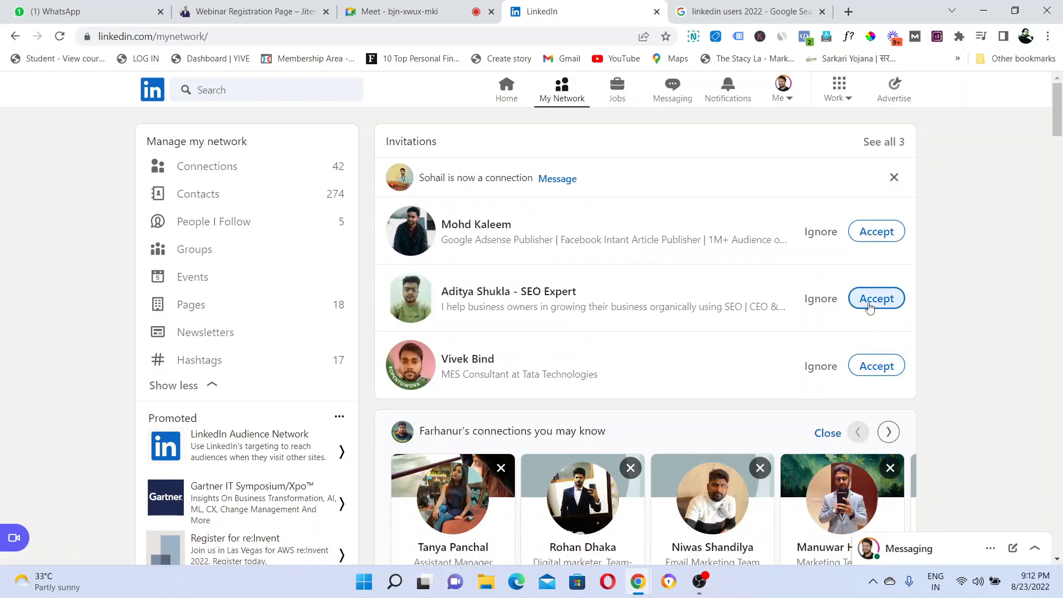
pyautogui.click(870, 303)
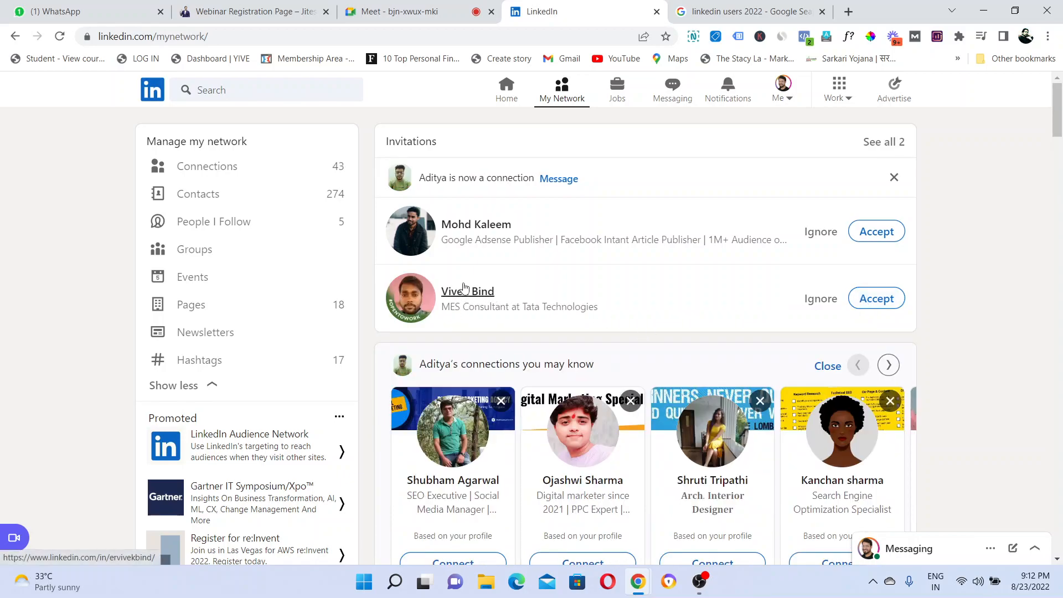
# View a pending requester's profile, then go back and return to the home feed.
pyautogui.click(482, 227)
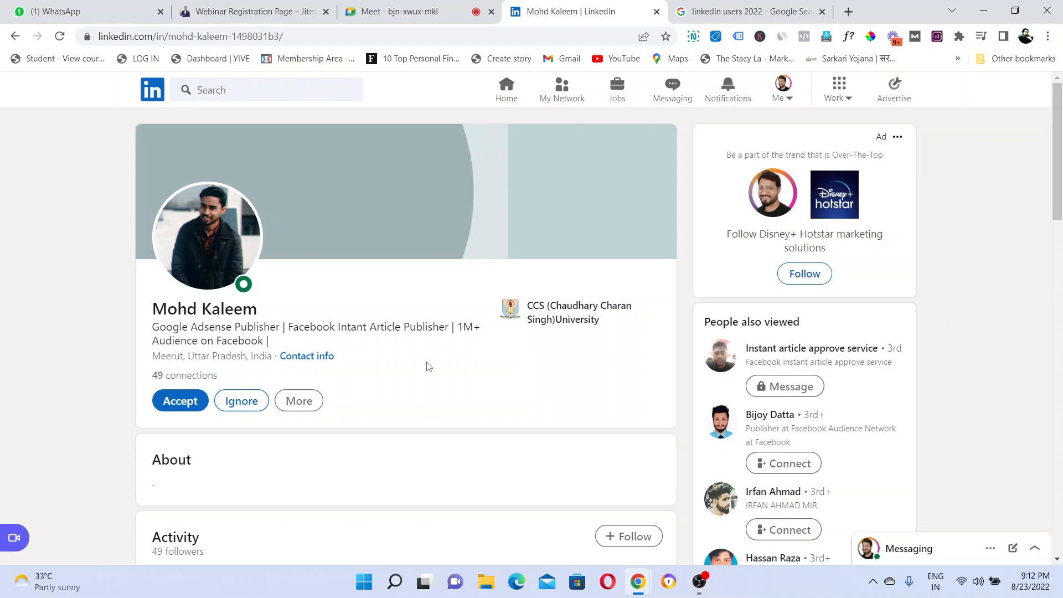
pyautogui.click(15, 37)
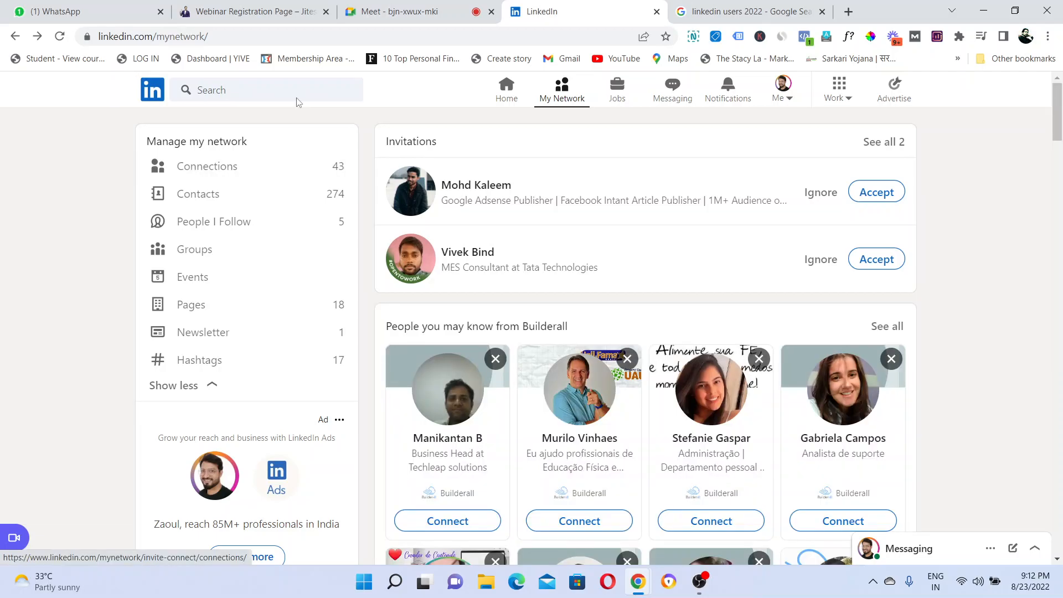
pyautogui.click(505, 104)
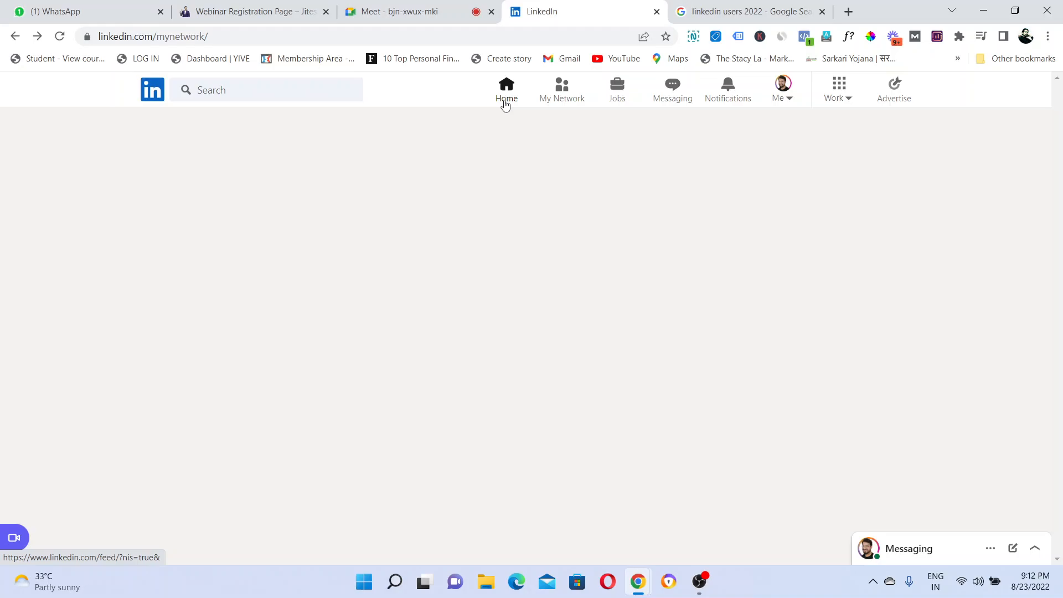
# Open your own profile and its Edit intro form with the name fields.
pyautogui.click(209, 213)
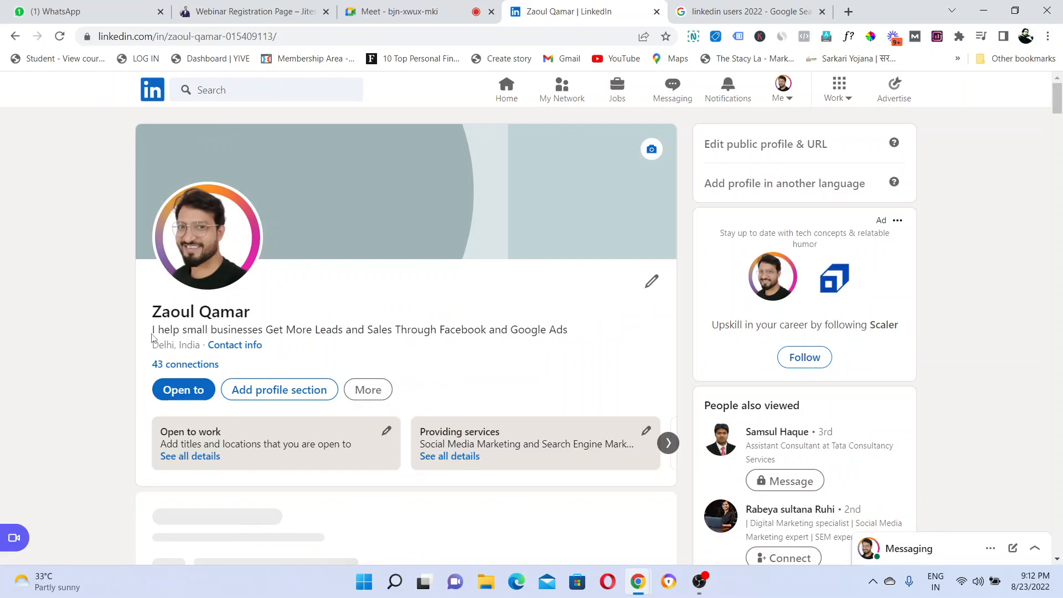
pyautogui.click(279, 389)
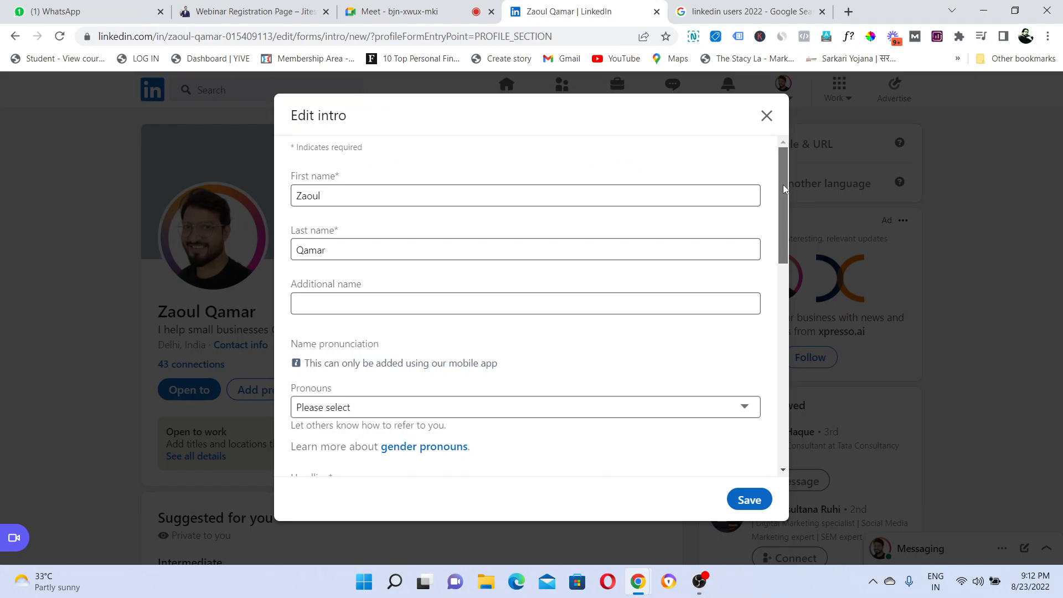
# Look over Headline, Position, Education and Location, then close Edit intro without saving.
pyautogui.scroll(-5, 525, 304)
pyautogui.moveTo(447, 247); pyautogui.dragTo(661, 246)
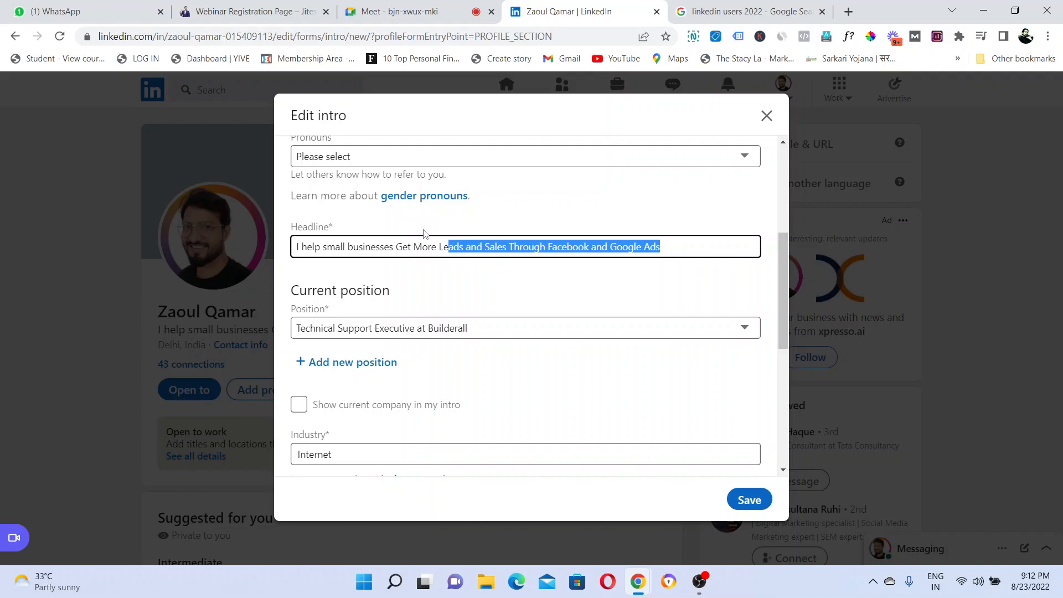
pyautogui.click(626, 250)
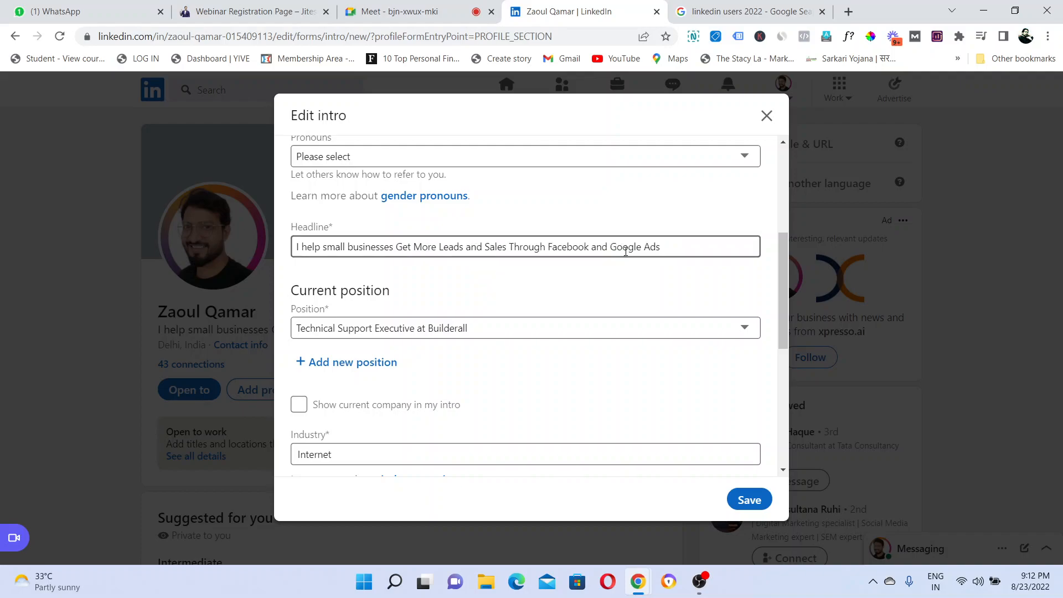
pyautogui.moveTo(784, 260); pyautogui.dragTo(791, 307)
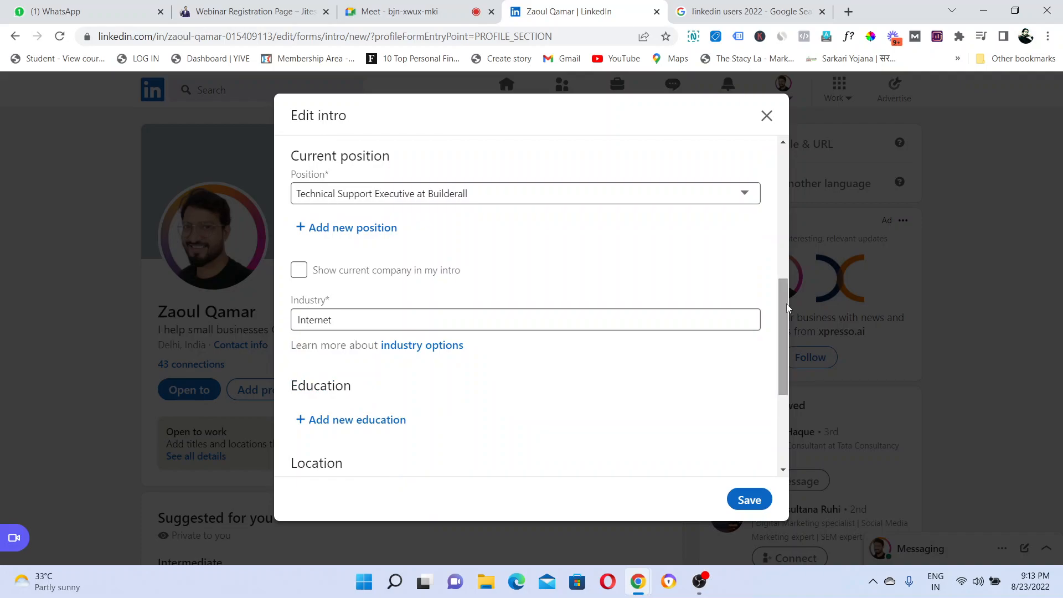
pyautogui.moveTo(786, 303); pyautogui.dragTo(782, 345)
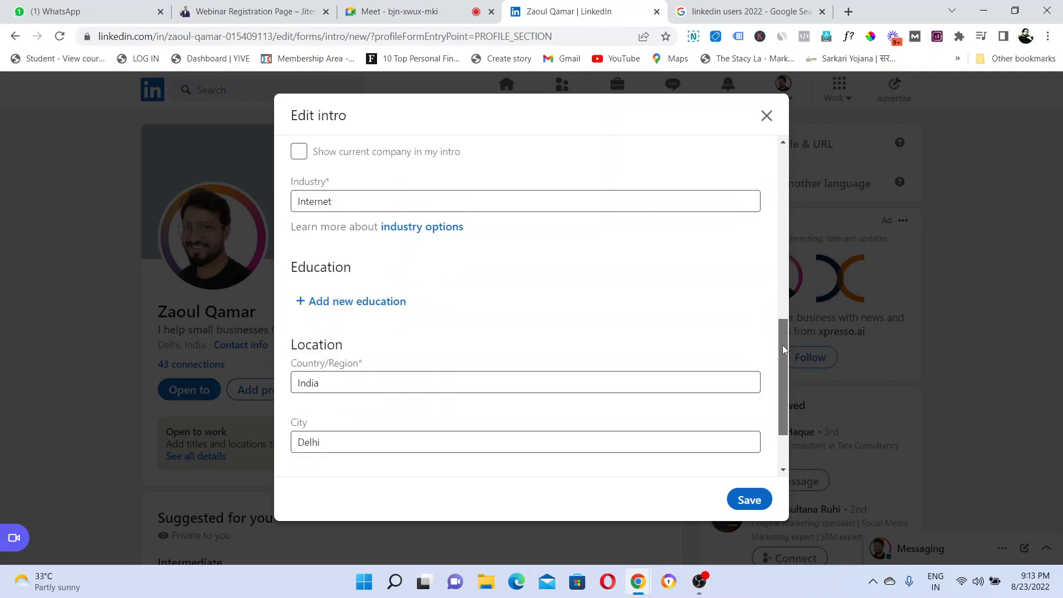
pyautogui.scroll(-2, 782, 344)
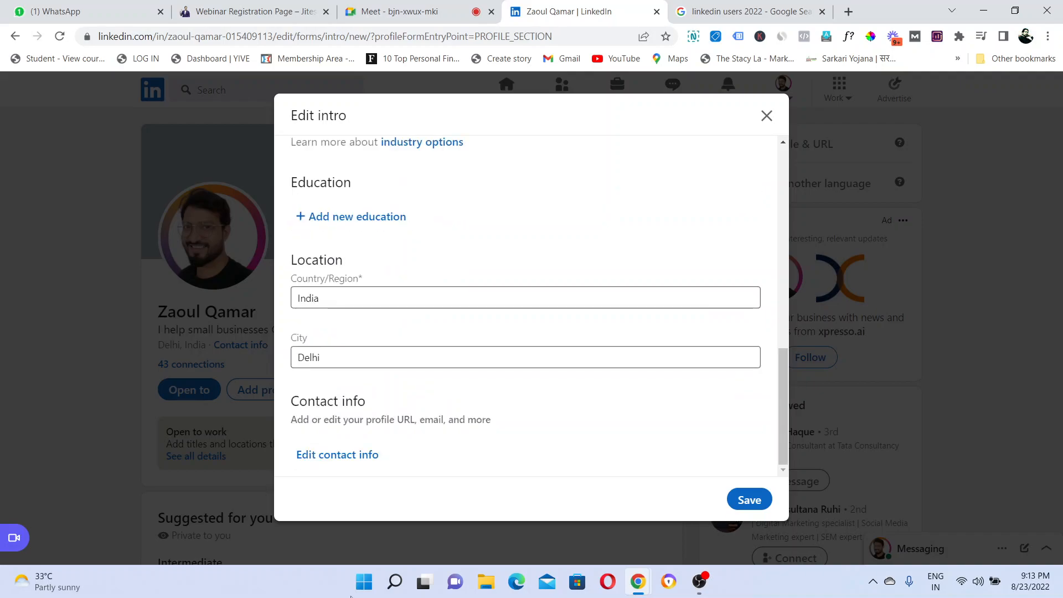
pyautogui.click(765, 117)
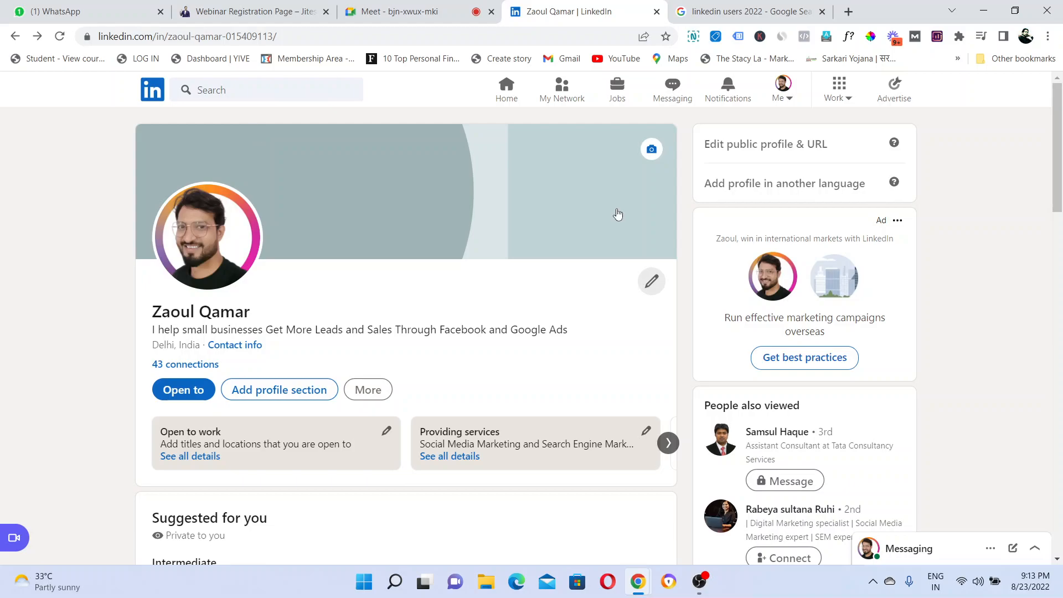
pyautogui.click(652, 150)
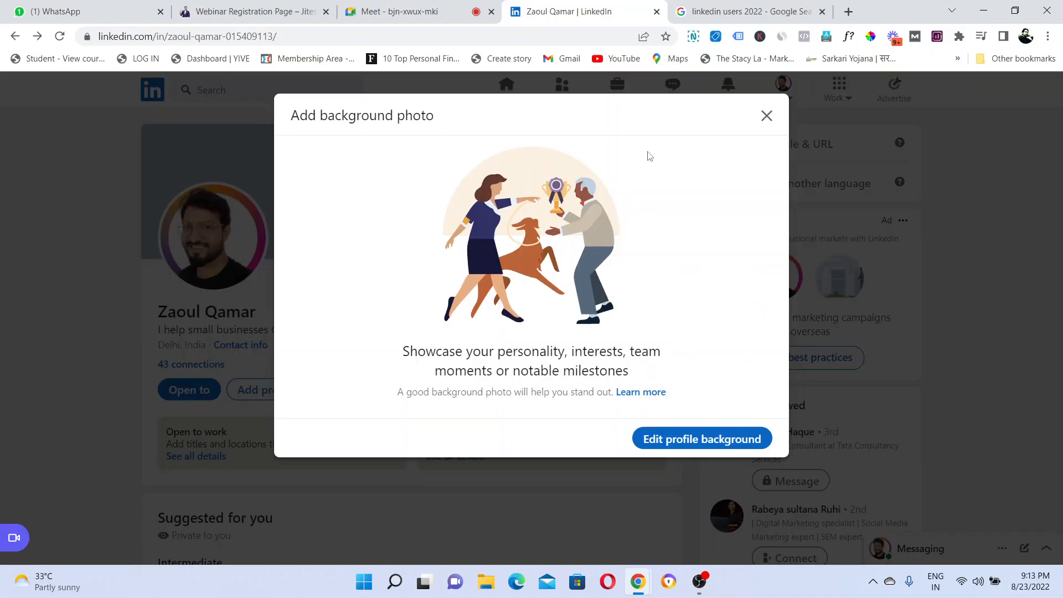
pyautogui.click(766, 117)
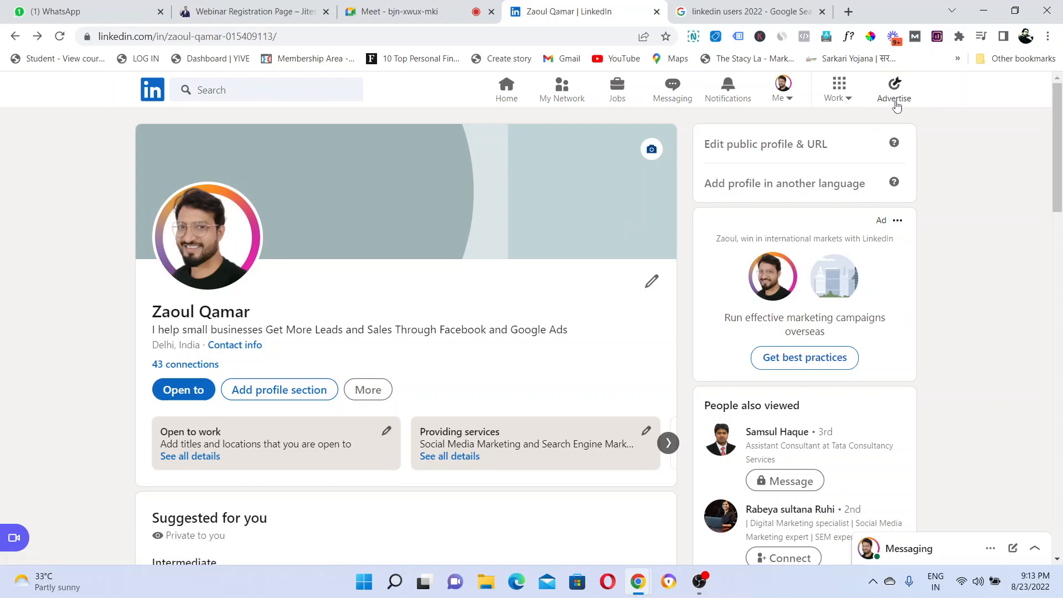
pyautogui.click(789, 99)
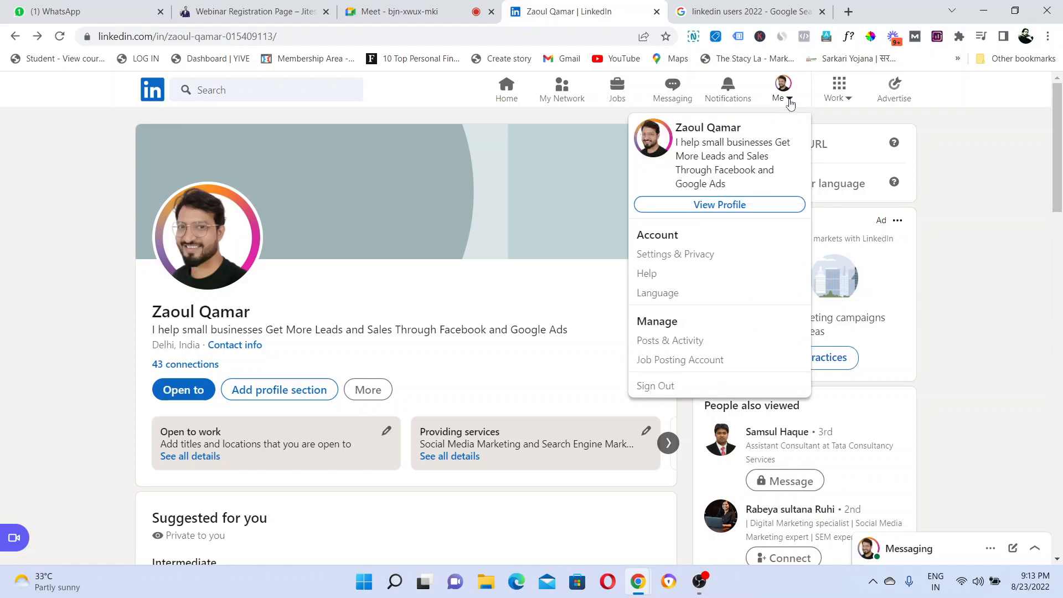
pyautogui.click(944, 153)
pyautogui.moveTo(1062, 179); pyautogui.dragTo(1057, 132)
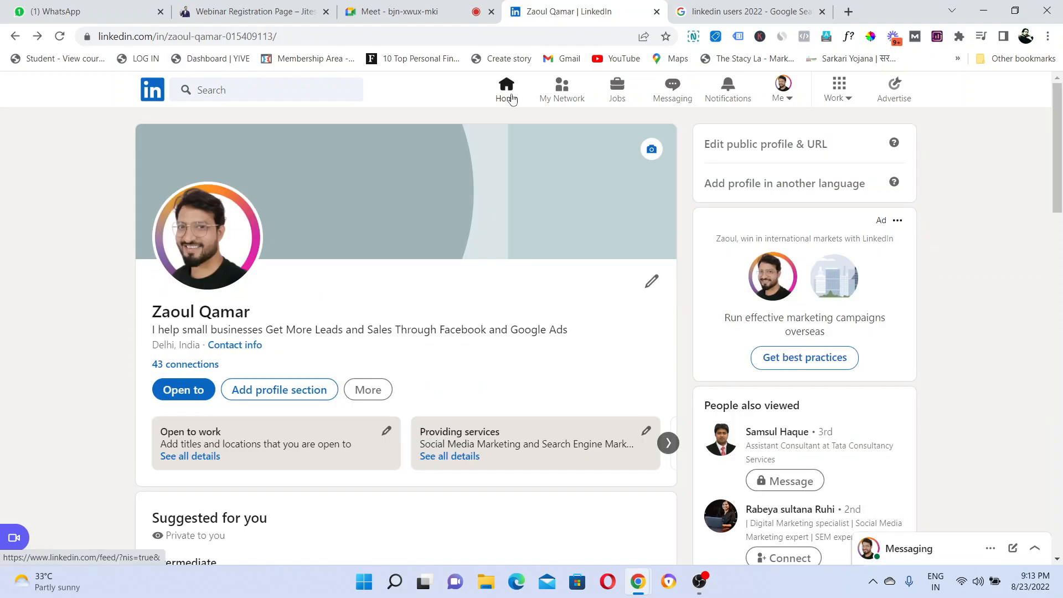
# Browse the home feed, open the Messaging inbox, then switch to the Google Meet tab.
pyautogui.click(512, 100)
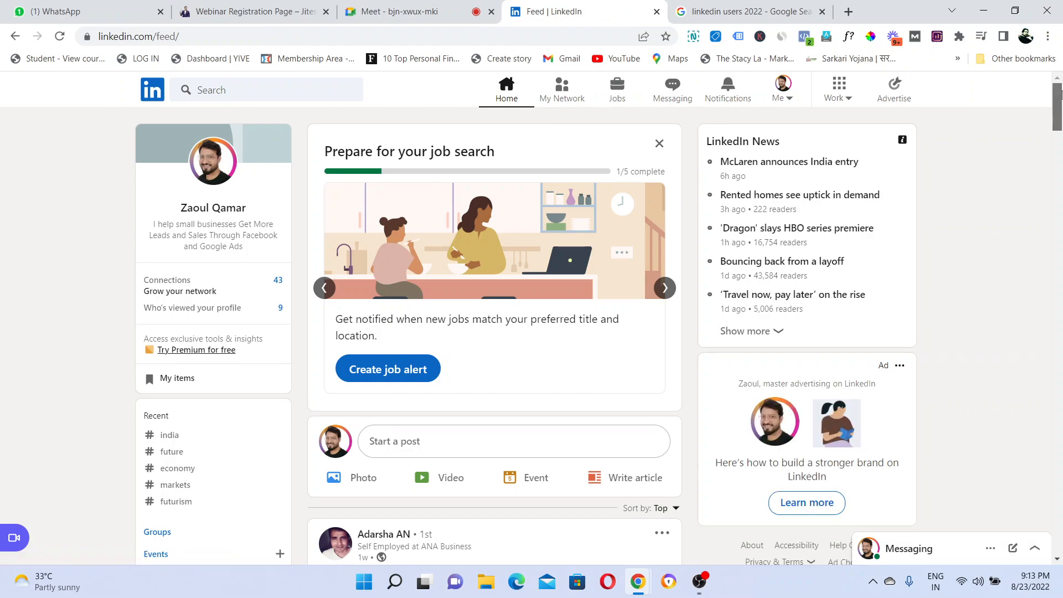
pyautogui.moveTo(1060, 94); pyautogui.dragTo(1060, 133)
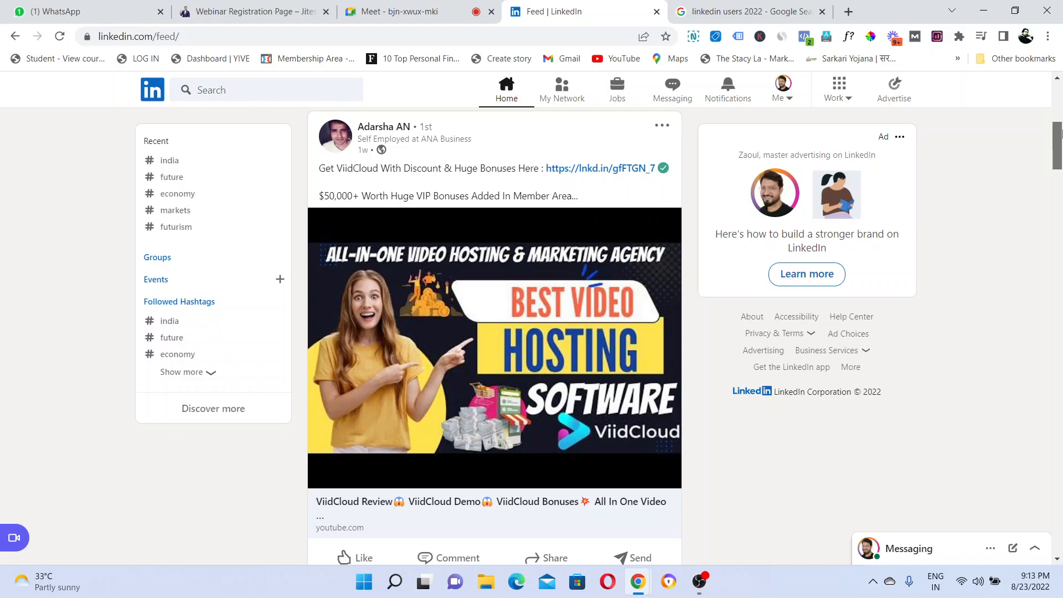
pyautogui.moveTo(1060, 133); pyautogui.dragTo(1059, 158)
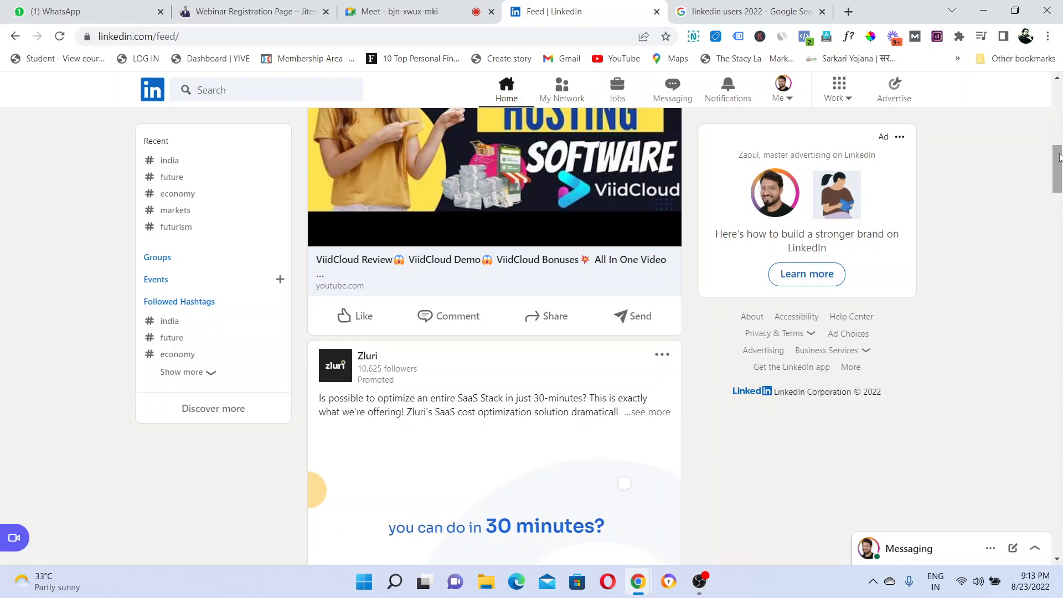
pyautogui.moveTo(1060, 156); pyautogui.dragTo(1061, 209)
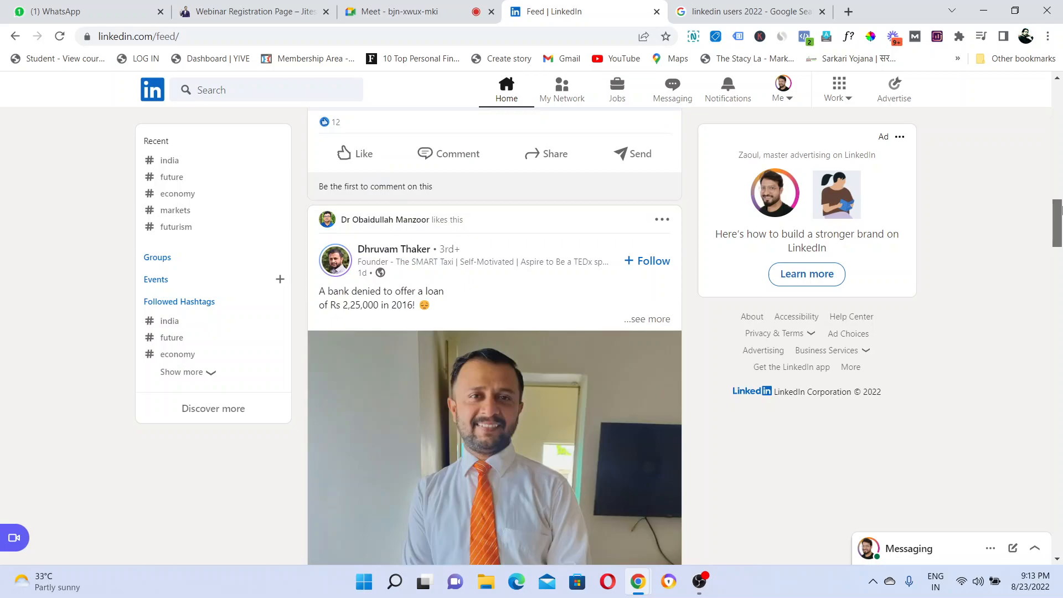
pyautogui.moveTo(1060, 209); pyautogui.dragTo(1059, 303)
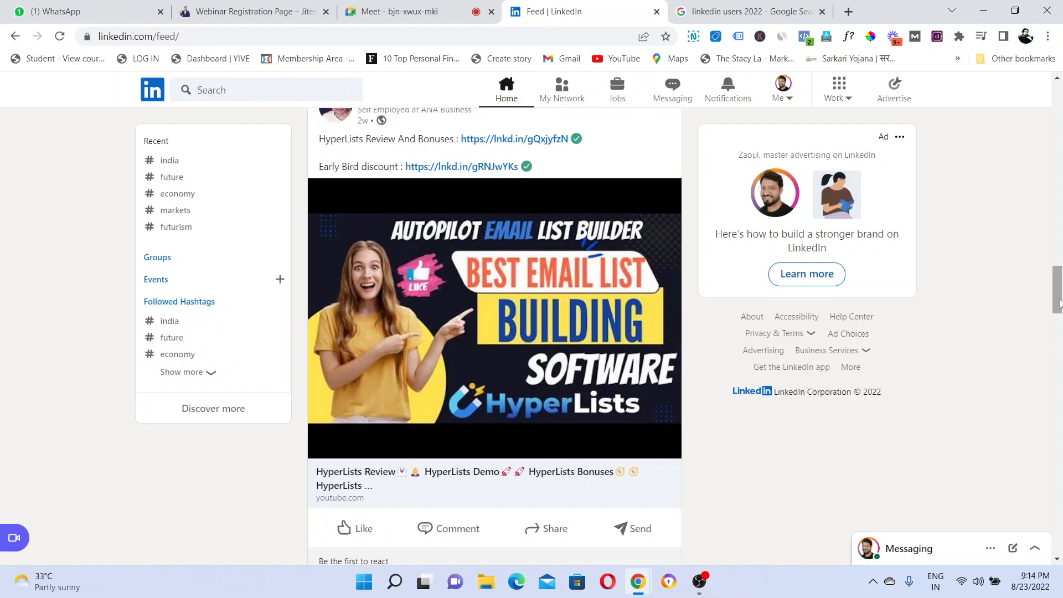
pyautogui.moveTo(1059, 304); pyautogui.dragTo(1061, 418)
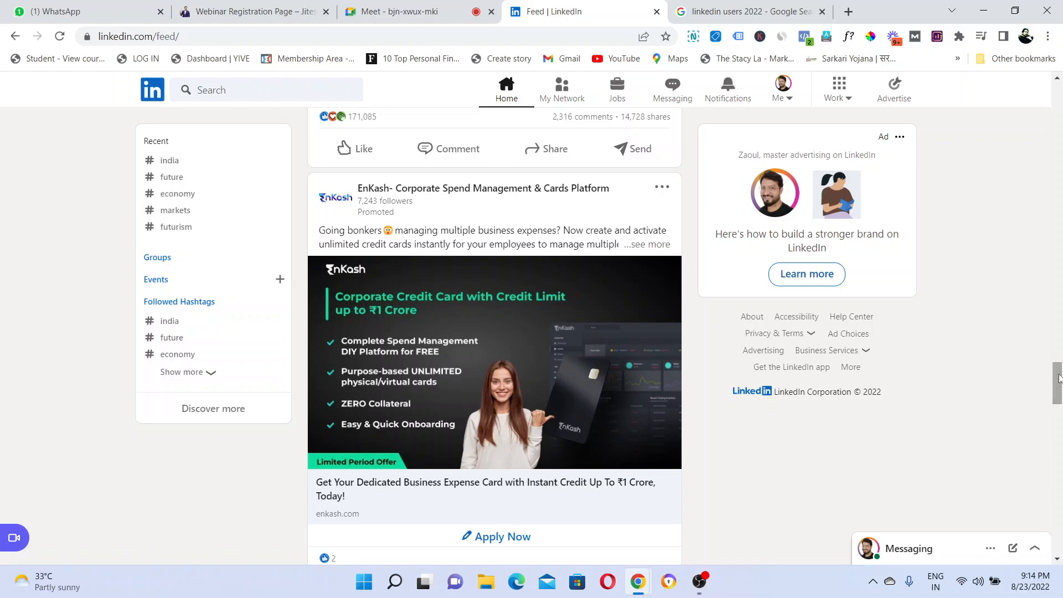
pyautogui.moveTo(1059, 379); pyautogui.dragTo(1061, 459)
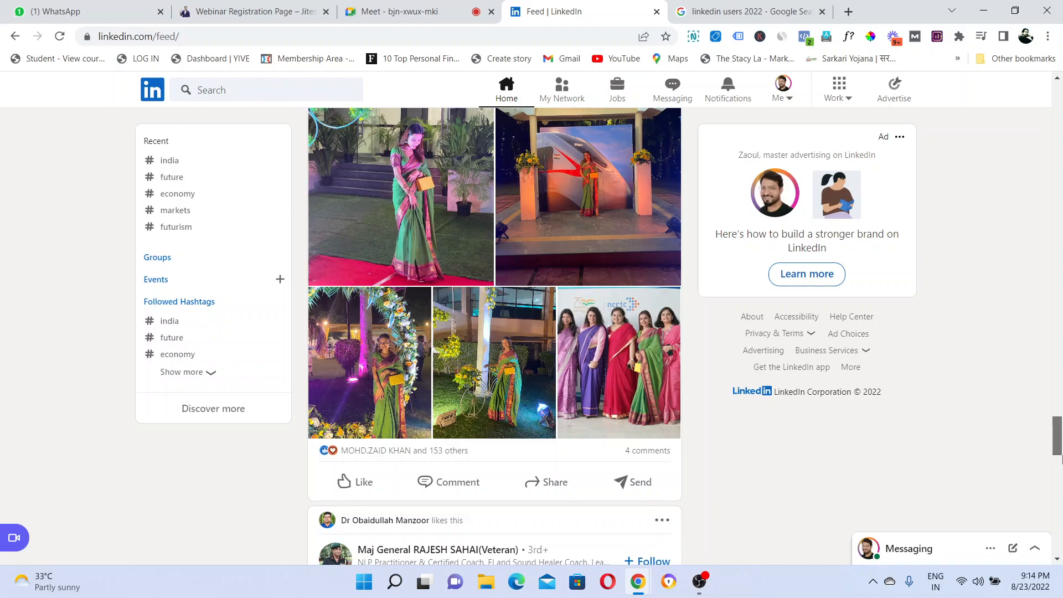
pyautogui.scroll(-5, 385, 193)
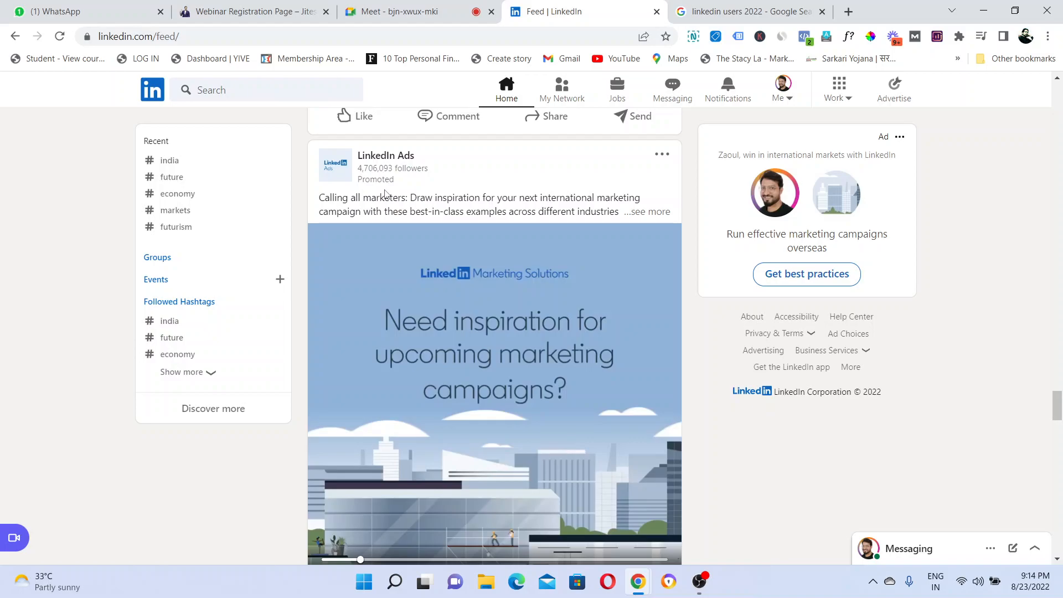
pyautogui.click(1061, 451)
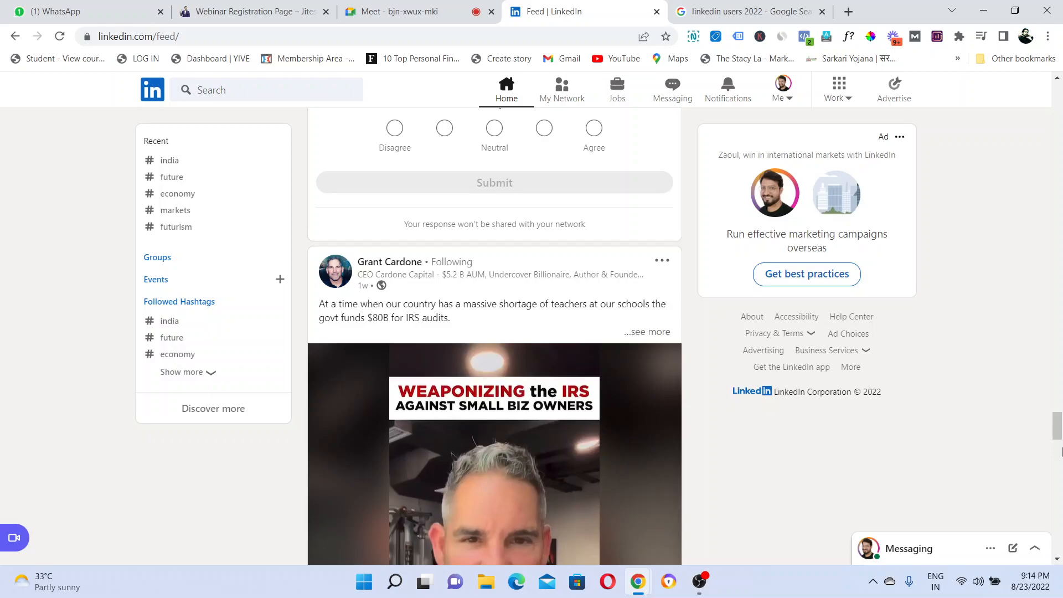
pyautogui.click(672, 89)
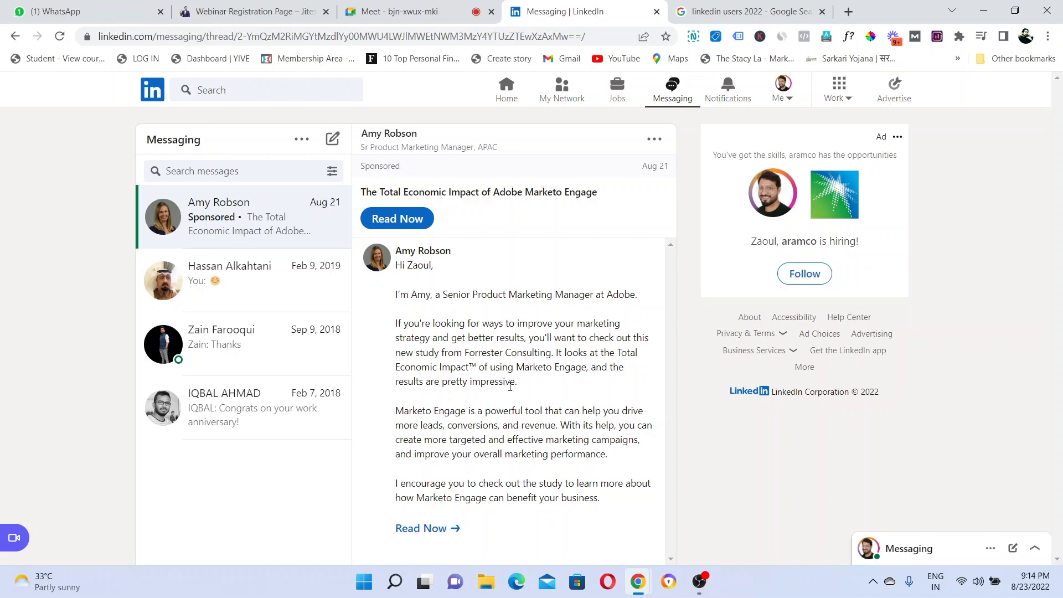
pyautogui.hotkey('ctrl', 'shift', 'Tab')
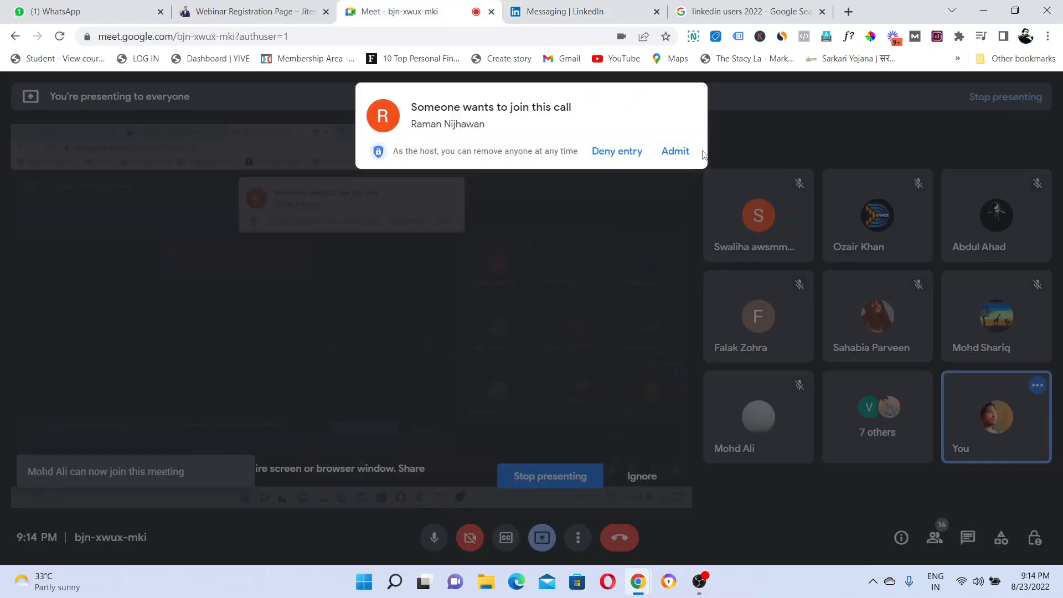
# Switch from the Google Meet tab back to the LinkedIn tab.
pyautogui.hotkey('ctrl', 'Tab')
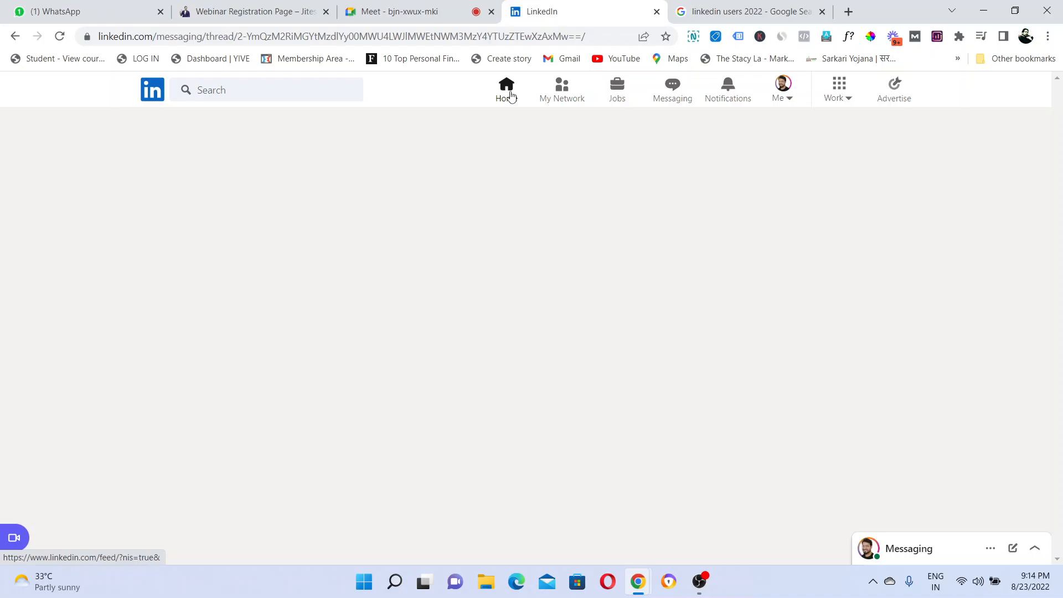
# Load the LinkedIn home feed, then open LinkedIn Business Manager's create account page in another tab.
pyautogui.click(509, 97)
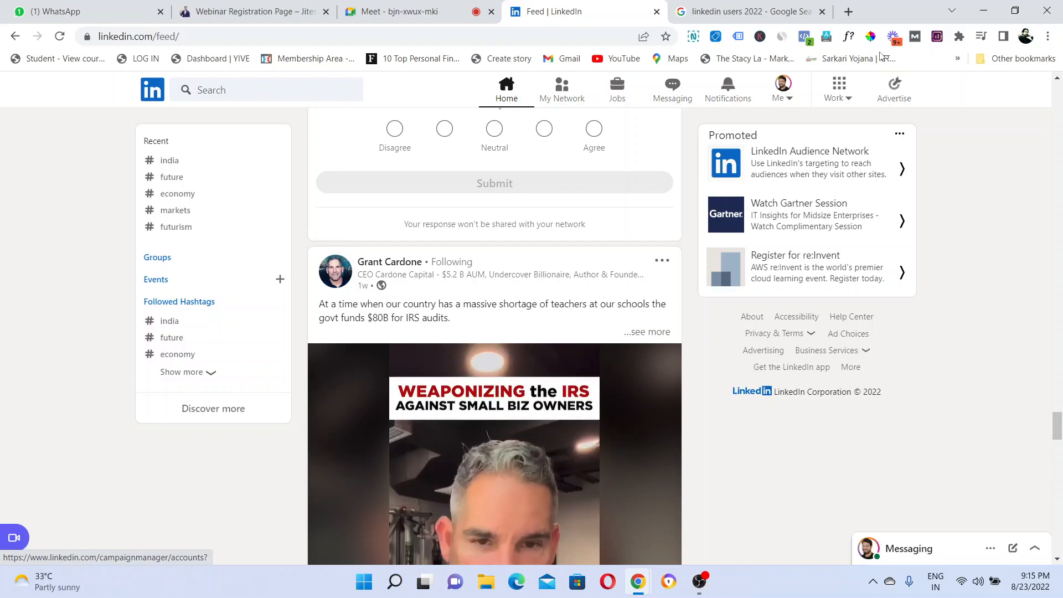
pyautogui.click(683, 15)
pyautogui.write('linked')
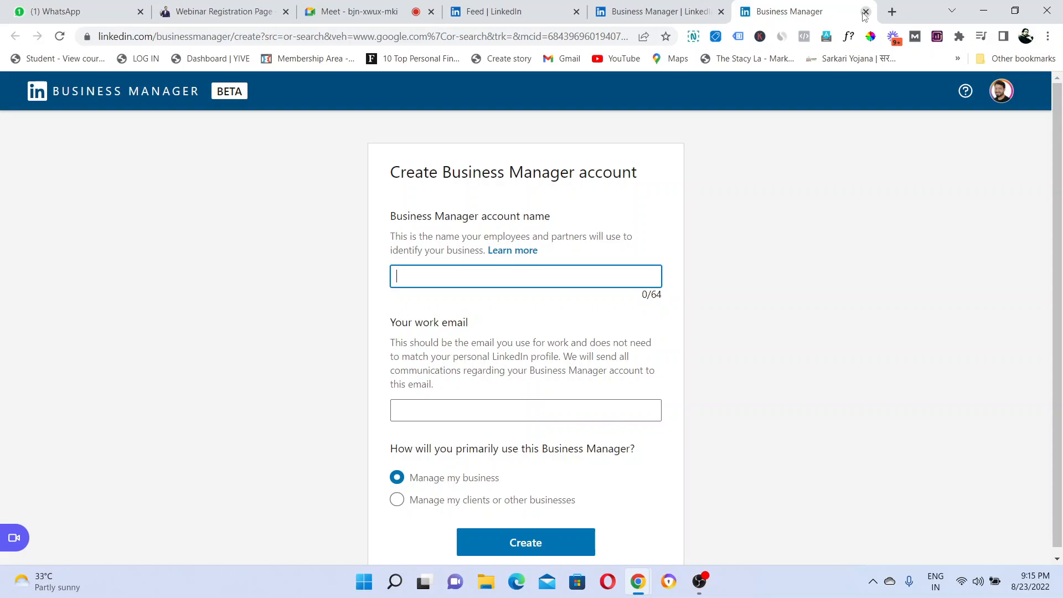
# Close the Business Manager tab to return to Campaign Manager's Accounts page.
pyautogui.click(866, 12)
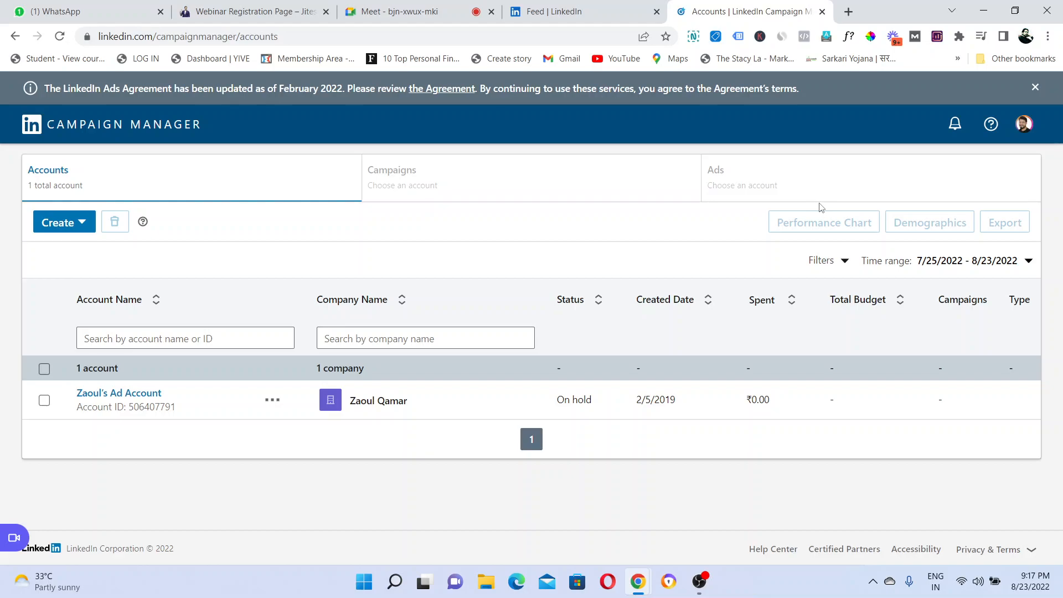
# Check the ad account's notifications and open its Campaign Groups view.
pyautogui.click(955, 124)
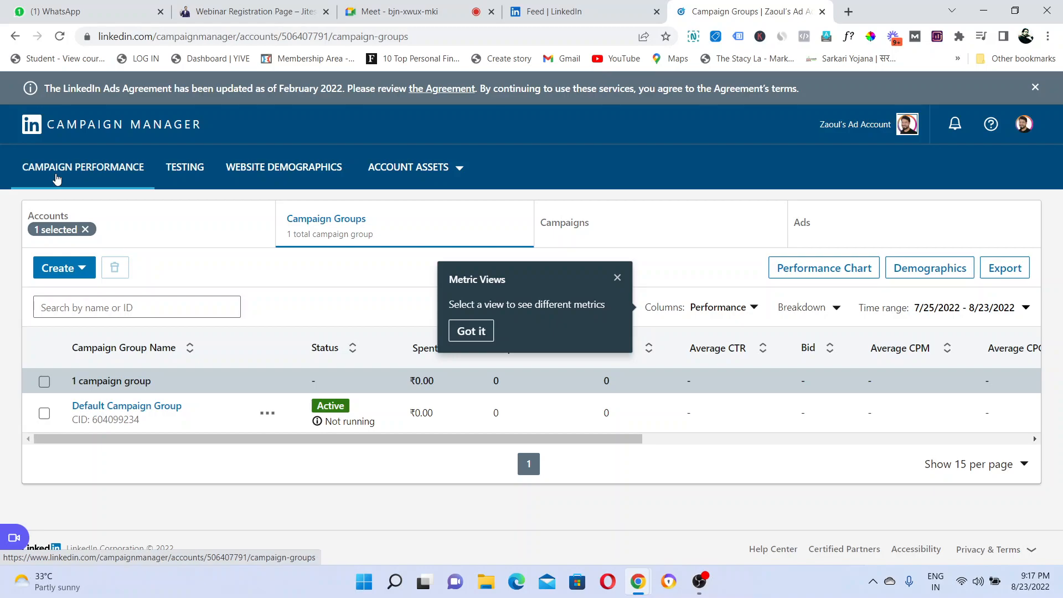
# Look through the website demographics report.
pyautogui.click(284, 167)
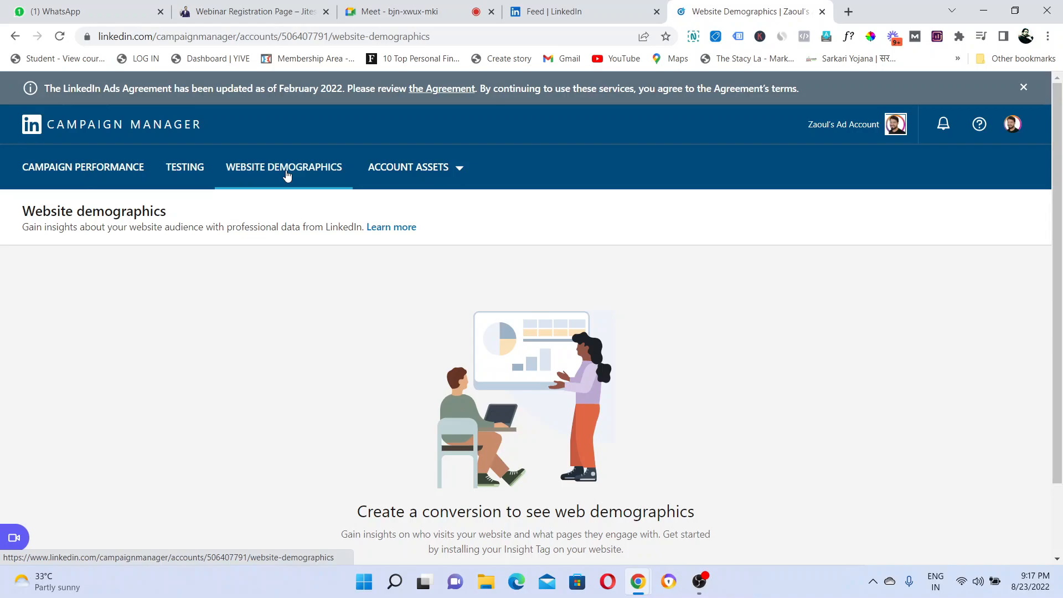
pyautogui.scroll(-2, 286, 176)
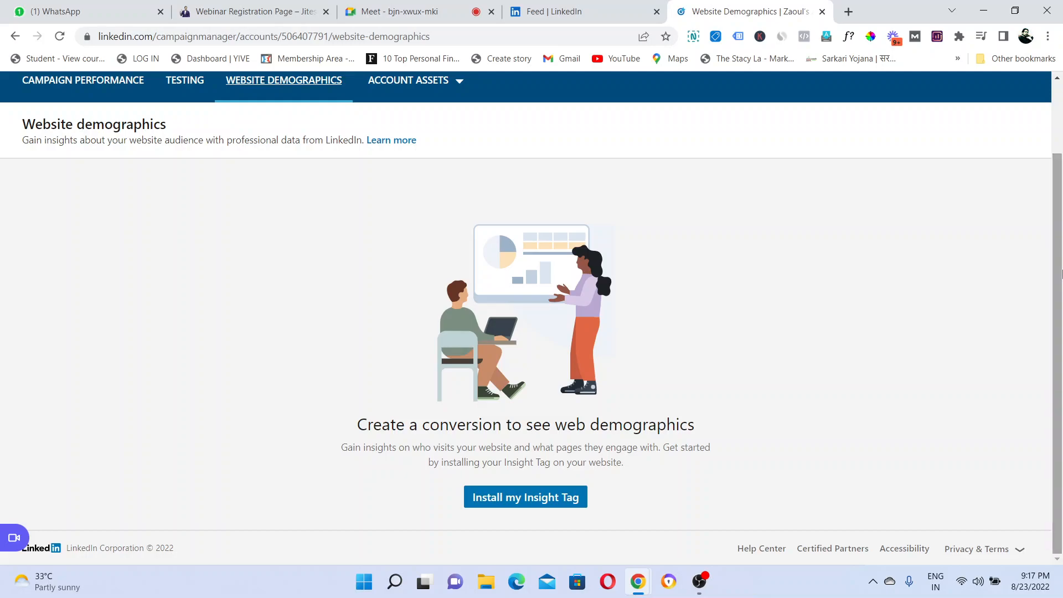
pyautogui.scroll(2, 464, 176)
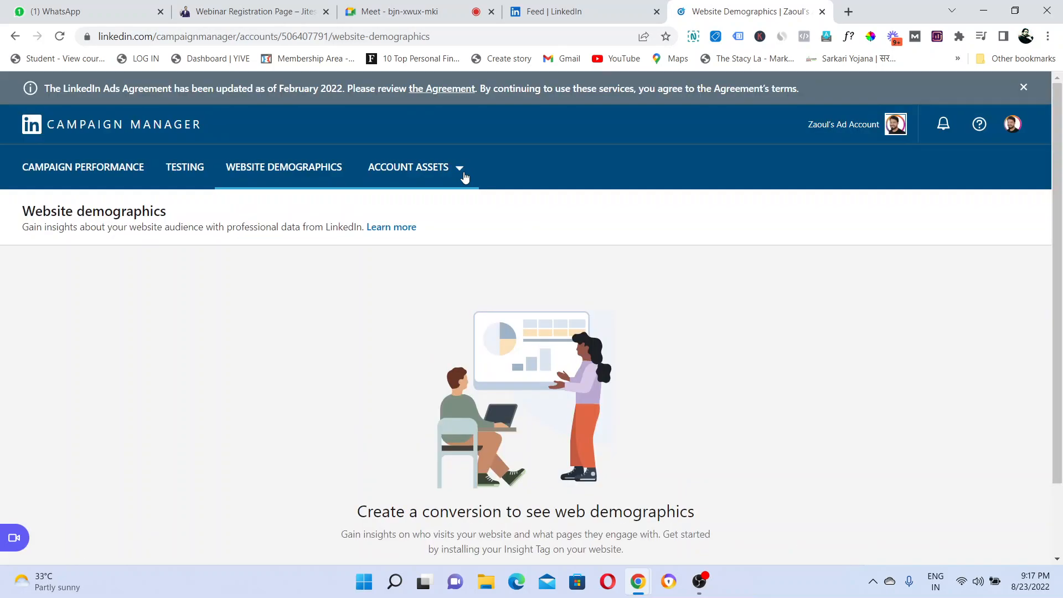
# Glance at the Account Assets list without choosing anything, then go to the Testing page.
pyautogui.click(464, 176)
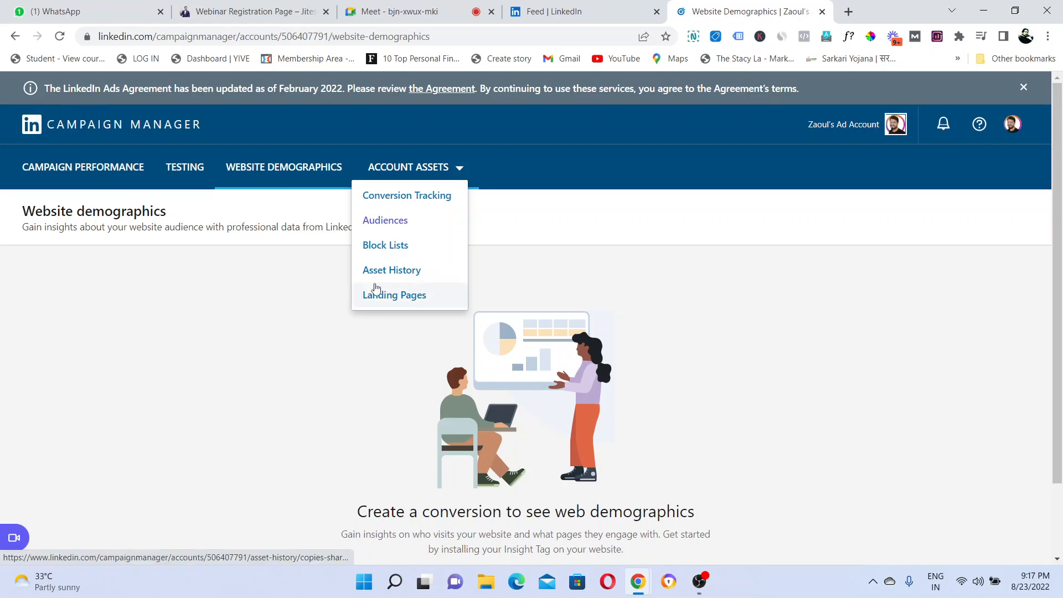
pyautogui.click(432, 164)
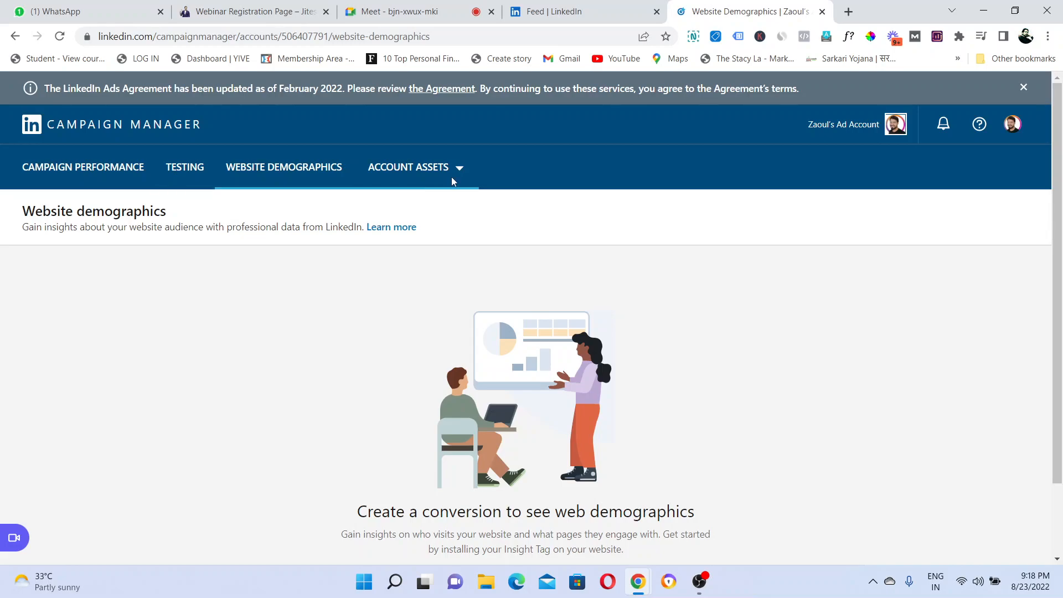
pyautogui.click(180, 172)
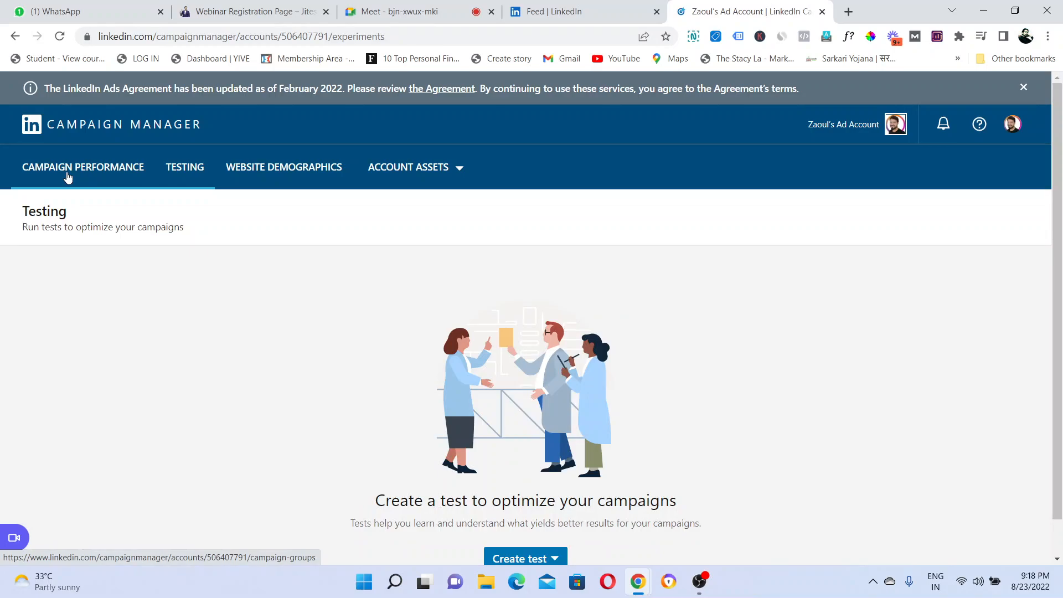
# Return to Campaign Performance, where only the Default Campaign Group is listed.
pyautogui.click(68, 177)
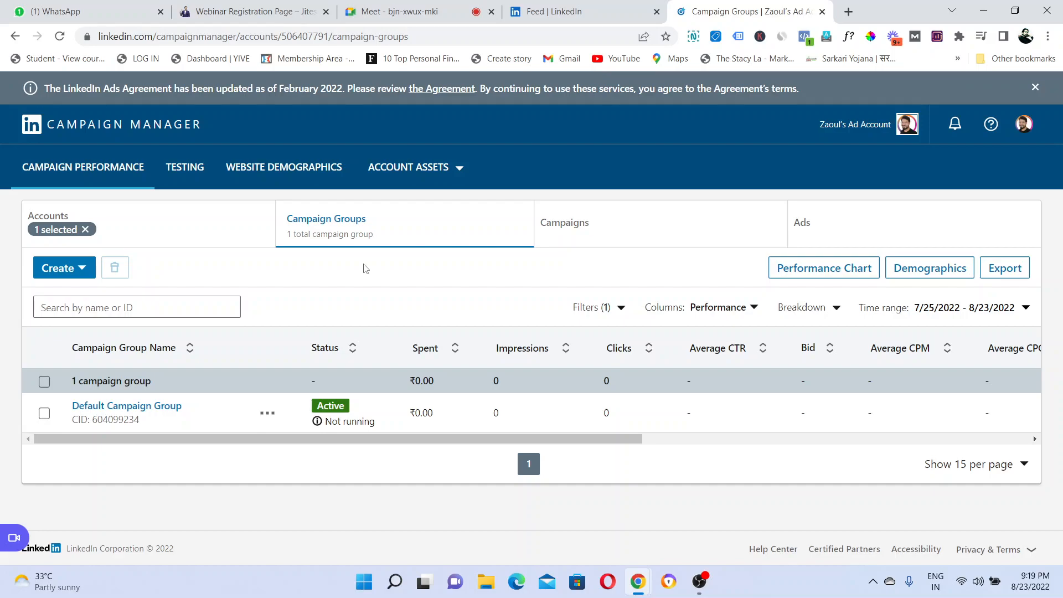
# Start a new campaign group from the Create menu and put the cursor in its Name field.
pyautogui.click(77, 272)
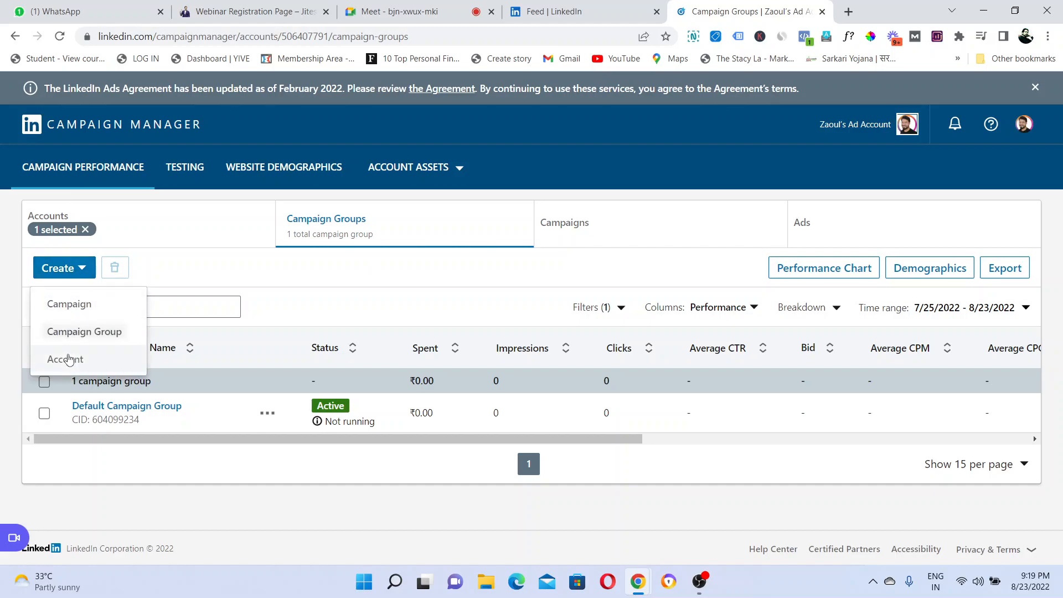
pyautogui.click(73, 332)
pyautogui.click(323, 335)
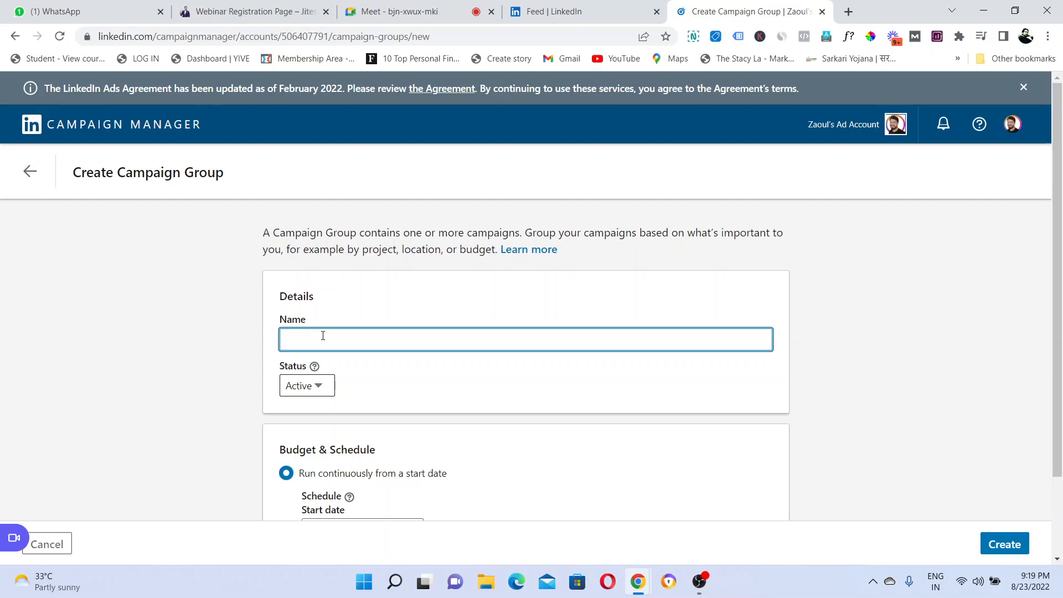
# Name the campaign group 'All video ads - delhi' and scroll down to Budget & Schedule.
pyautogui.write('All video ads - delhi')
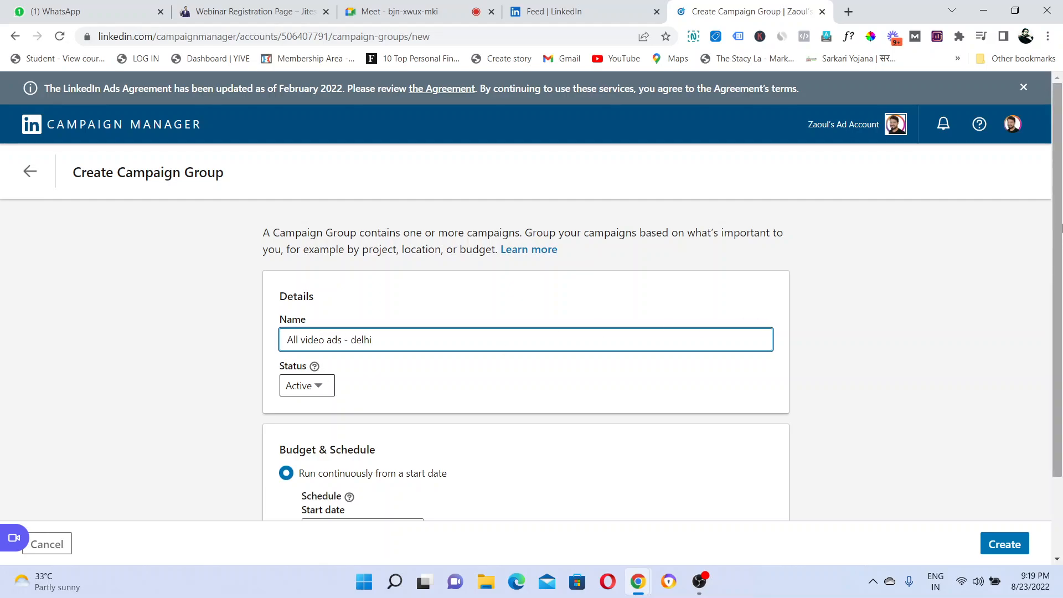
pyautogui.moveTo(1059, 346); pyautogui.dragTo(1062, 436)
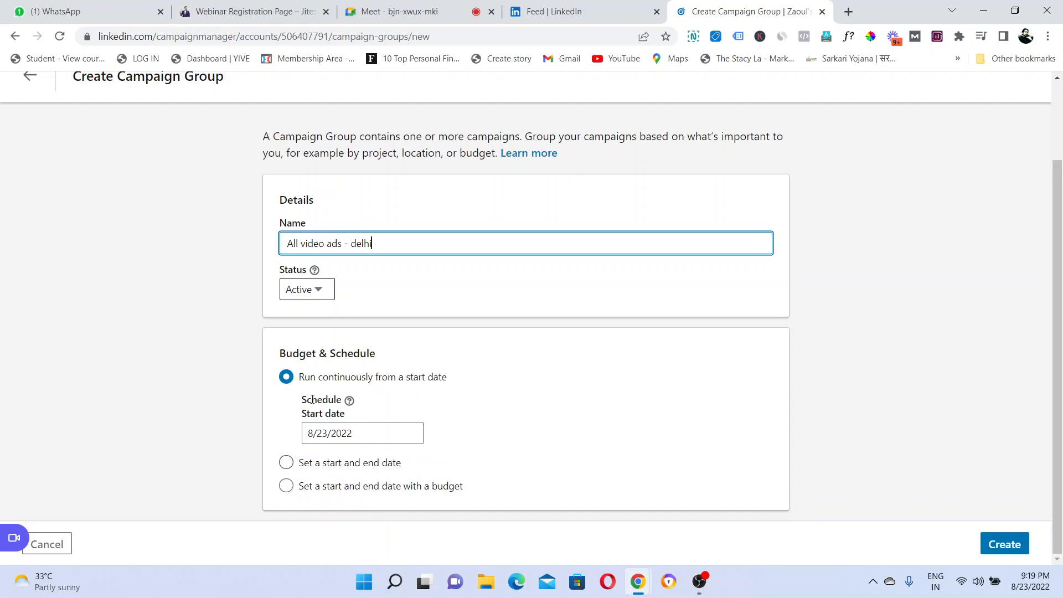
# Set the group's start date to 8/24/2022 and switch to a start-and-end-date schedule.
pyautogui.click(313, 434)
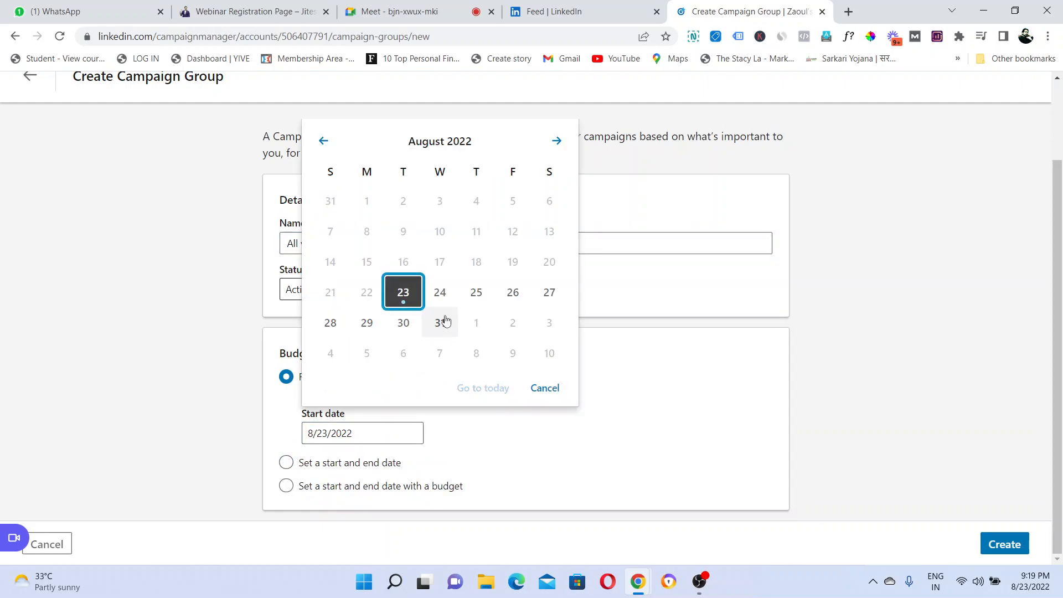
pyautogui.click(443, 301)
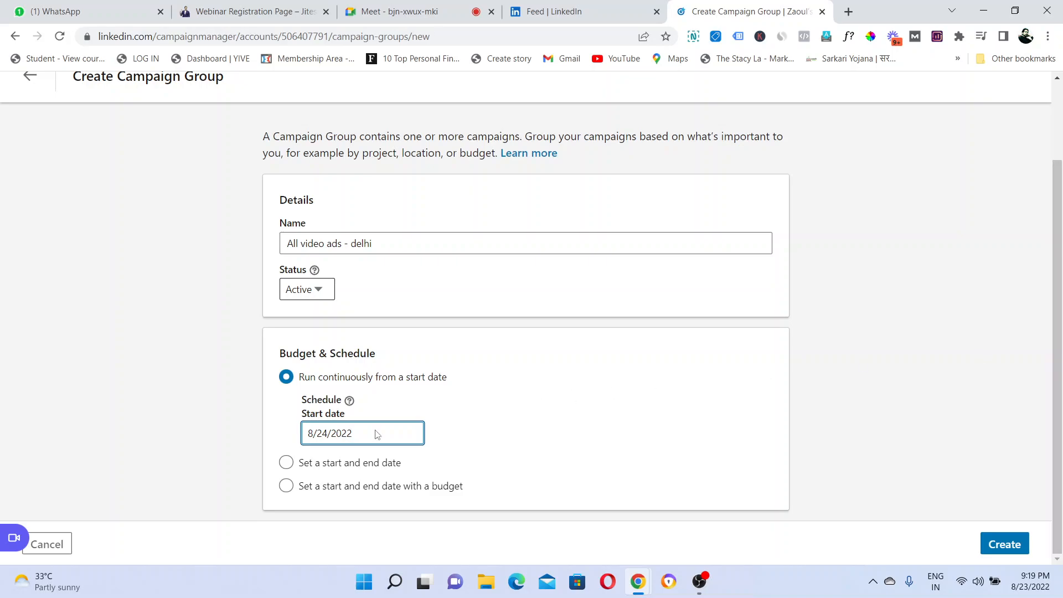
pyautogui.click(283, 467)
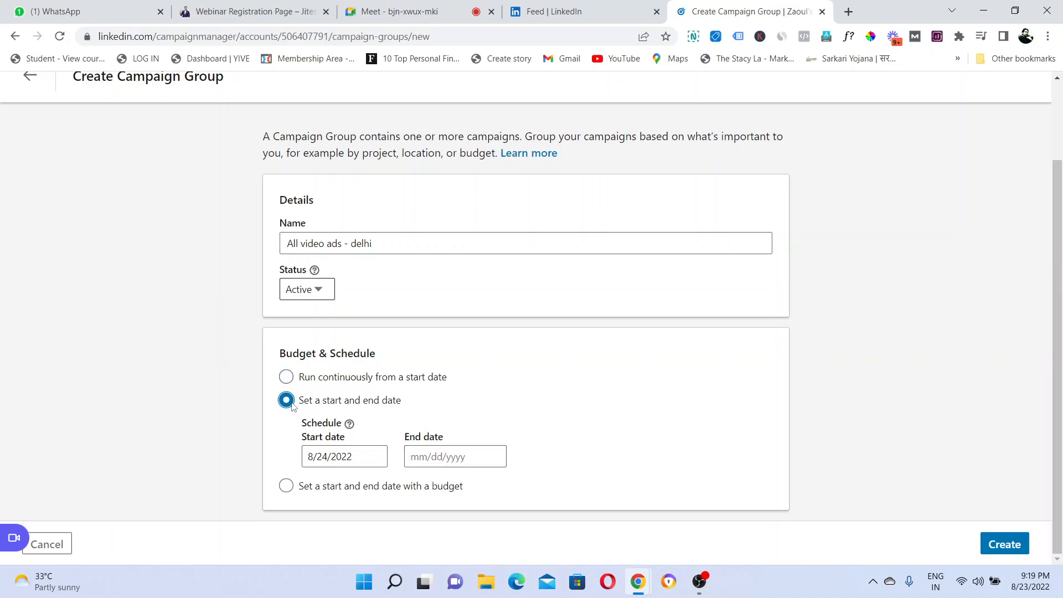
# Switch the schedule to start and end dates with a budget and enter a ₹5,000 total budget.
pyautogui.click(288, 377)
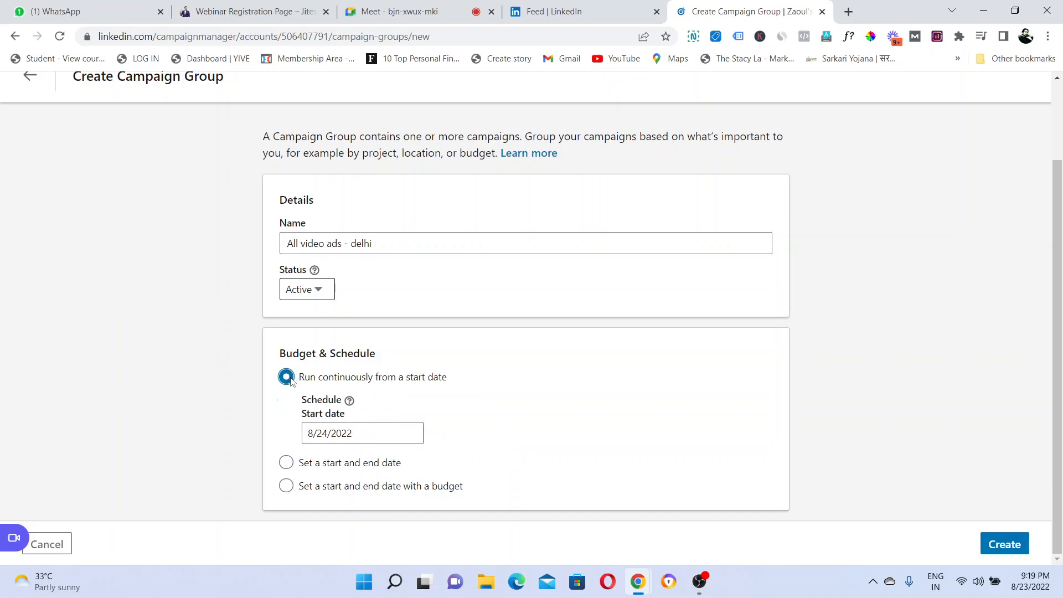
pyautogui.click(287, 486)
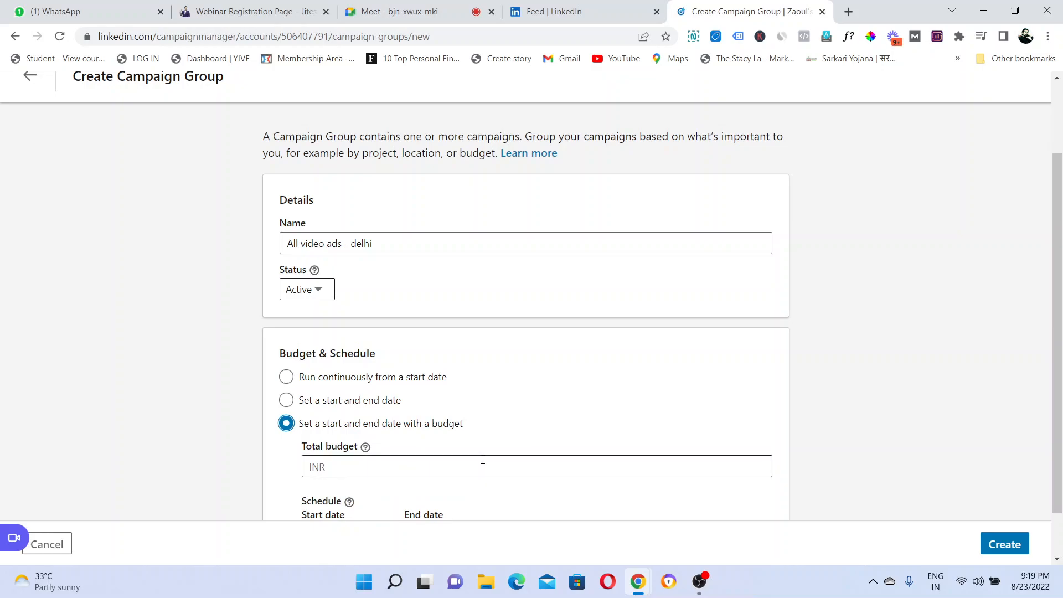
pyautogui.scroll(-1, 1061, 310)
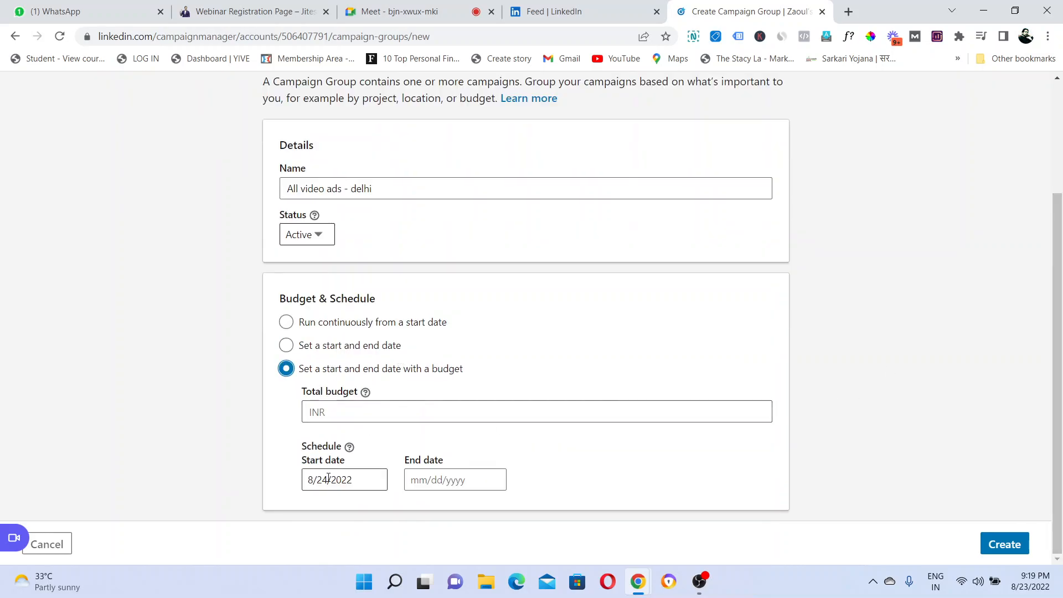
pyautogui.click(333, 411)
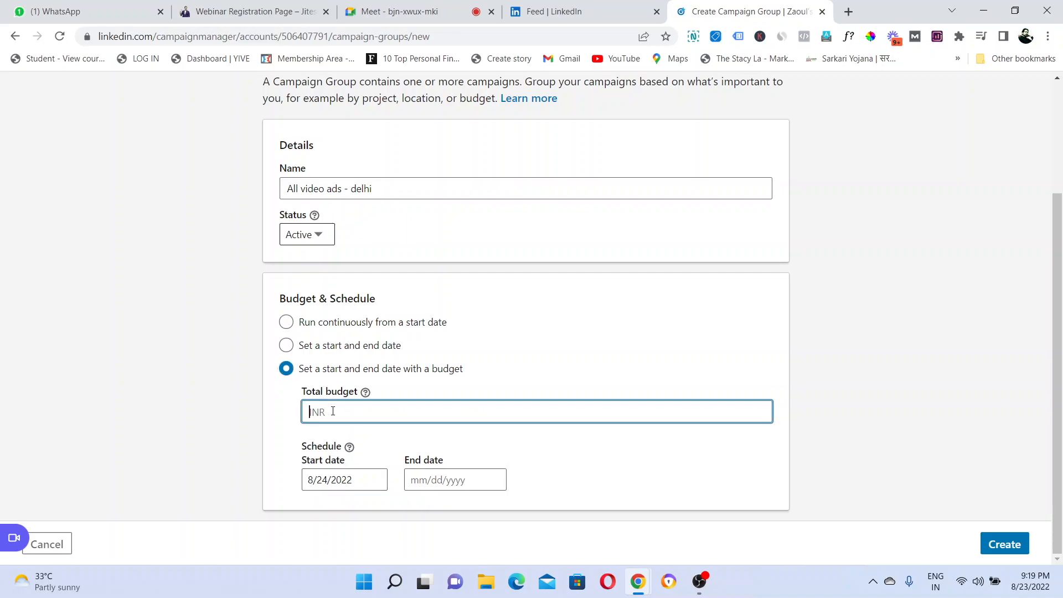
pyautogui.write('500')
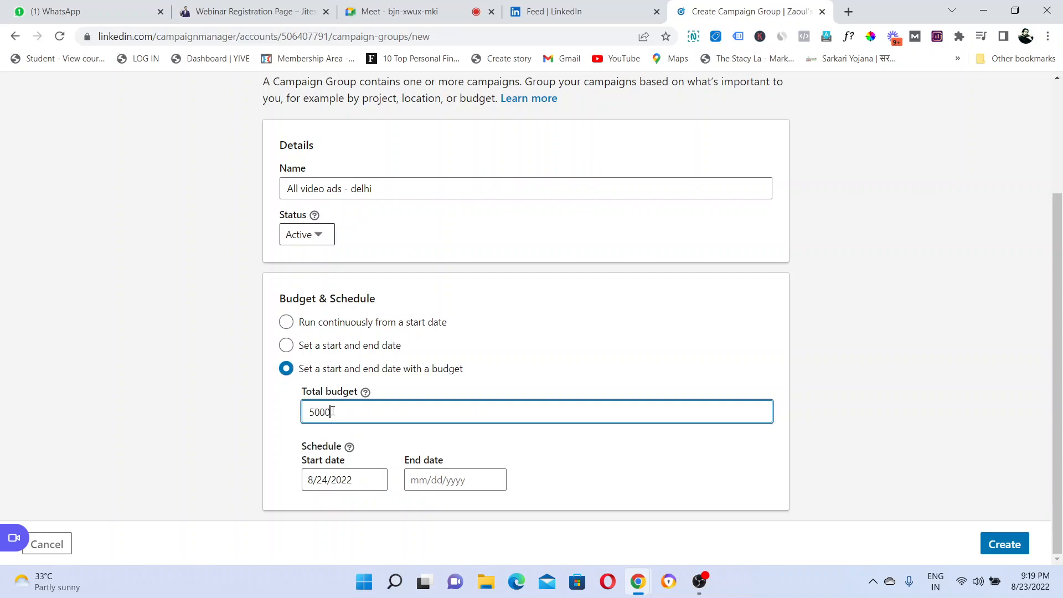
pyautogui.write('0')
# Keep 8/24/2022 as the start date and set the end date to 8/31/2022.
pyautogui.click(334, 478)
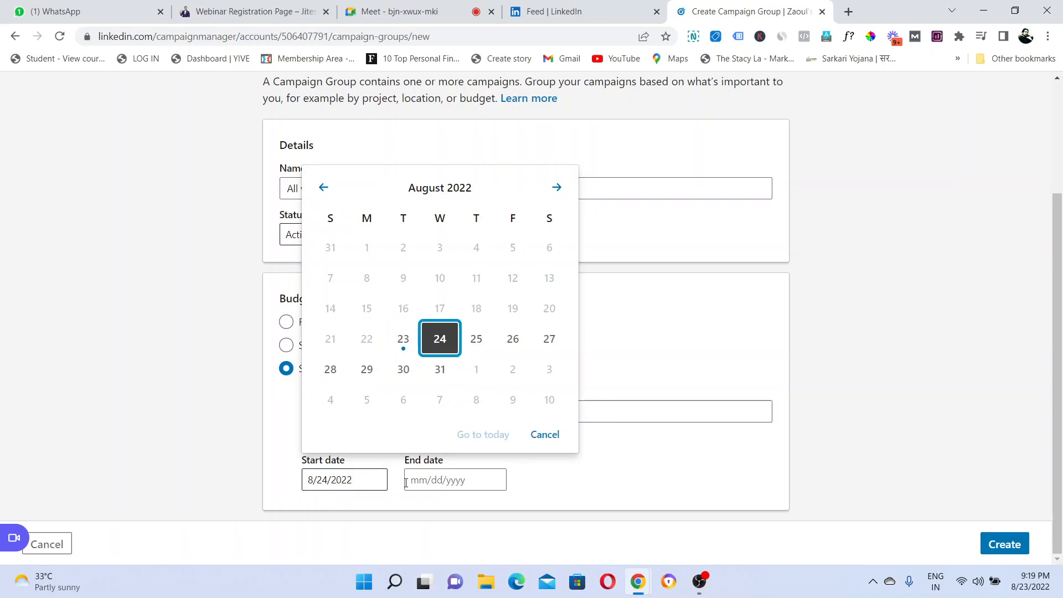
pyautogui.click(440, 339)
pyautogui.click(432, 481)
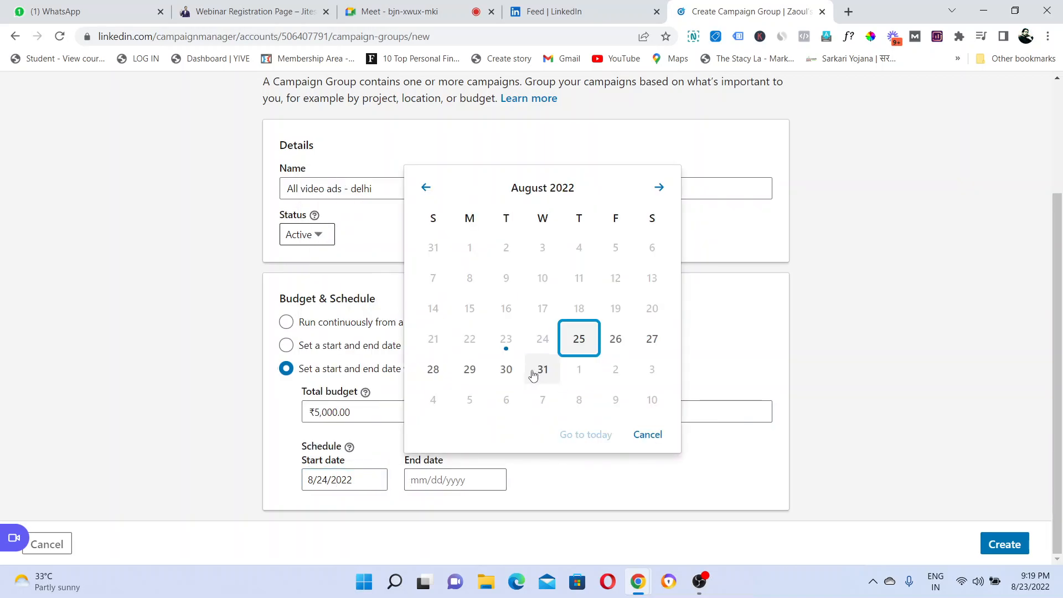
pyautogui.click(534, 377)
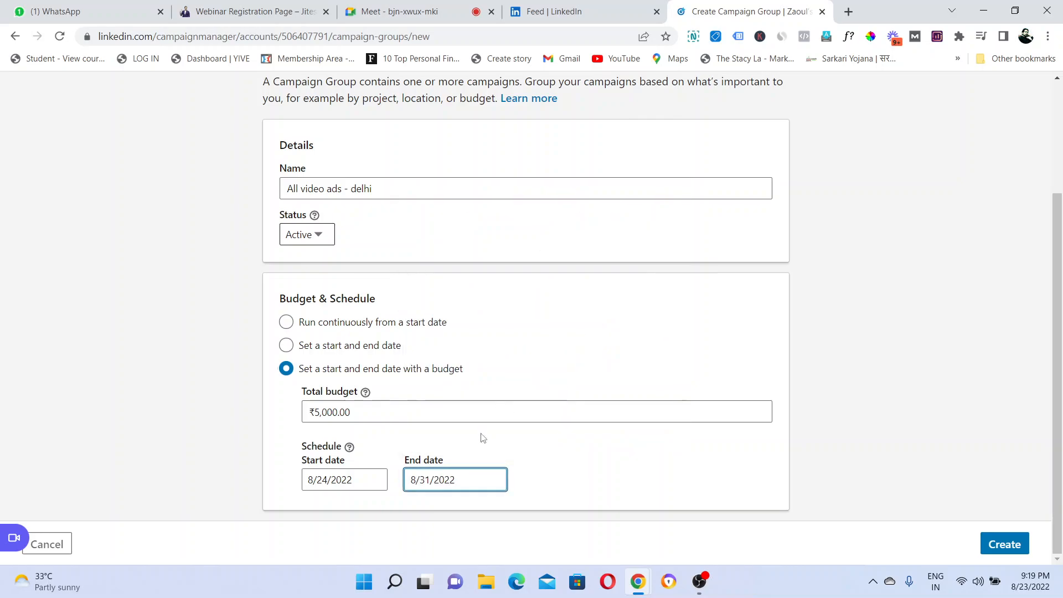
pyautogui.click(488, 444)
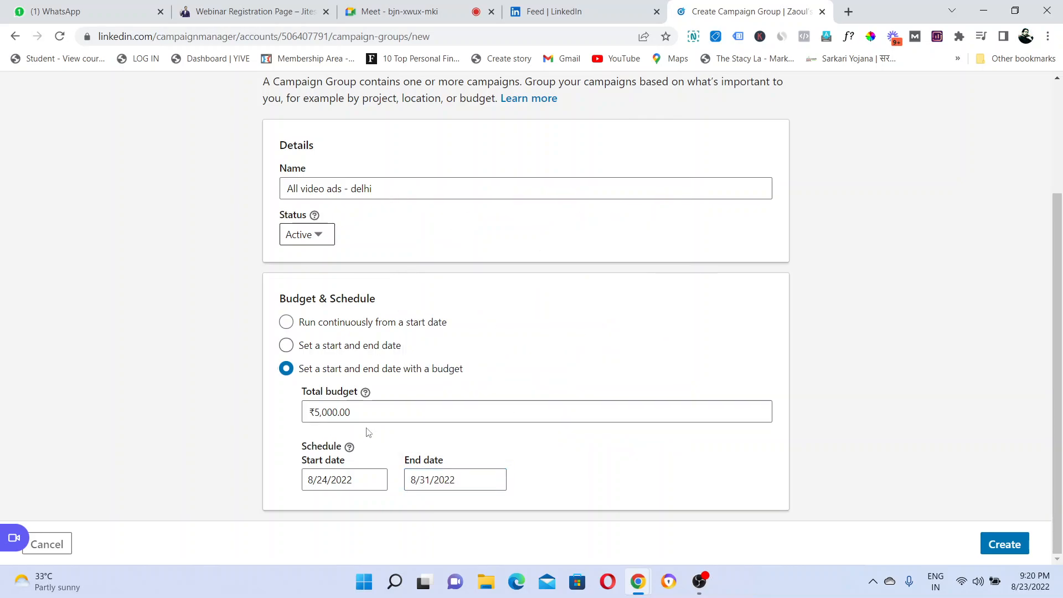
# Admit the waiting participant into the Google Meet call, then return to the campaign group form.
pyautogui.click(353, 7)
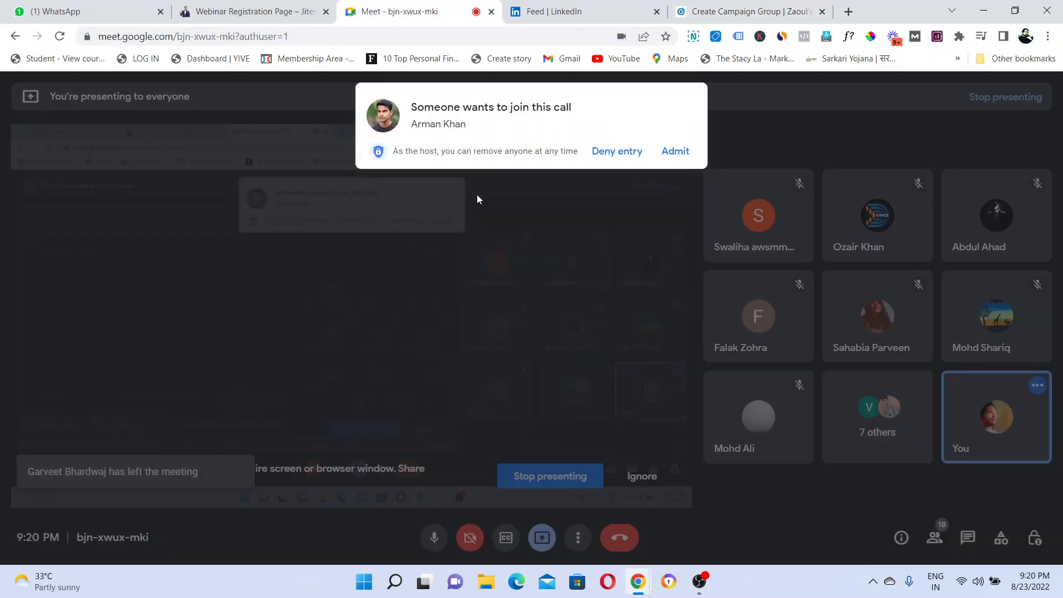
pyautogui.click(674, 152)
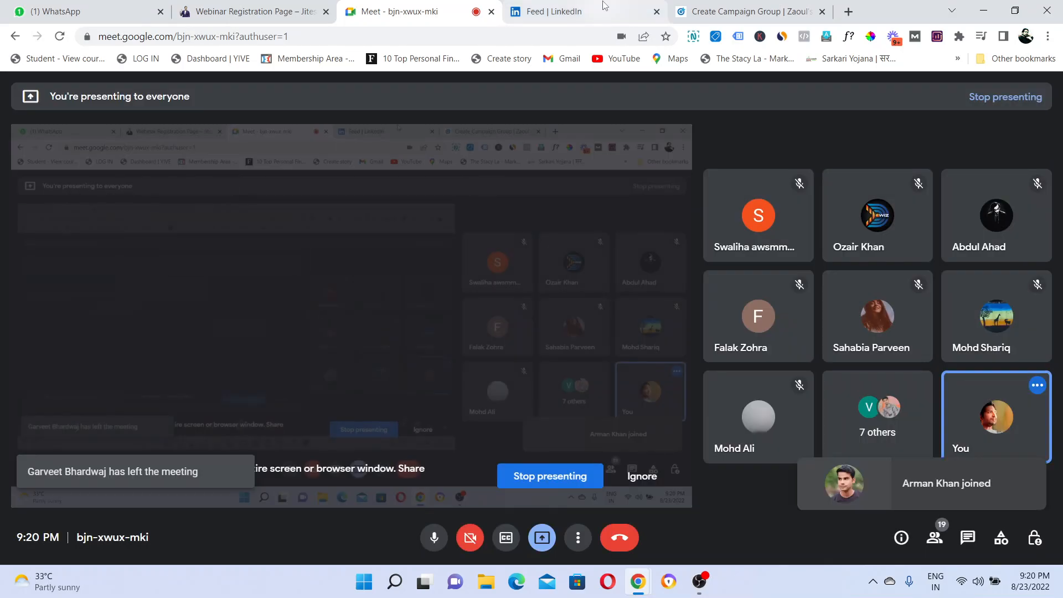
pyautogui.click(605, 6)
pyautogui.hotkey('ctrl', 'Tab')
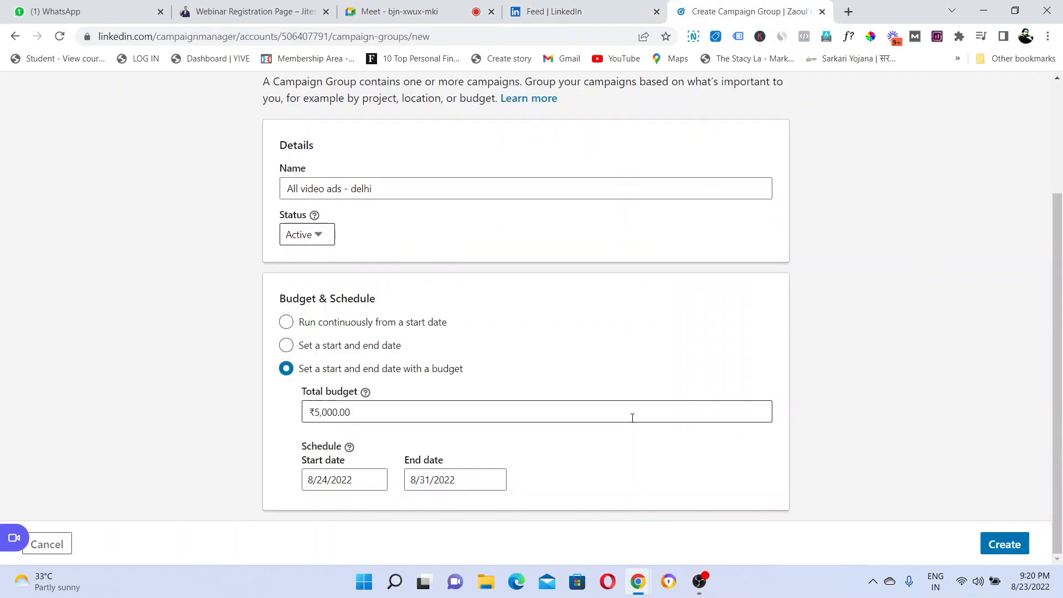
# Save the All video ads - delhi campaign group and dismiss the tip and saved-changes notices.
pyautogui.click(1010, 544)
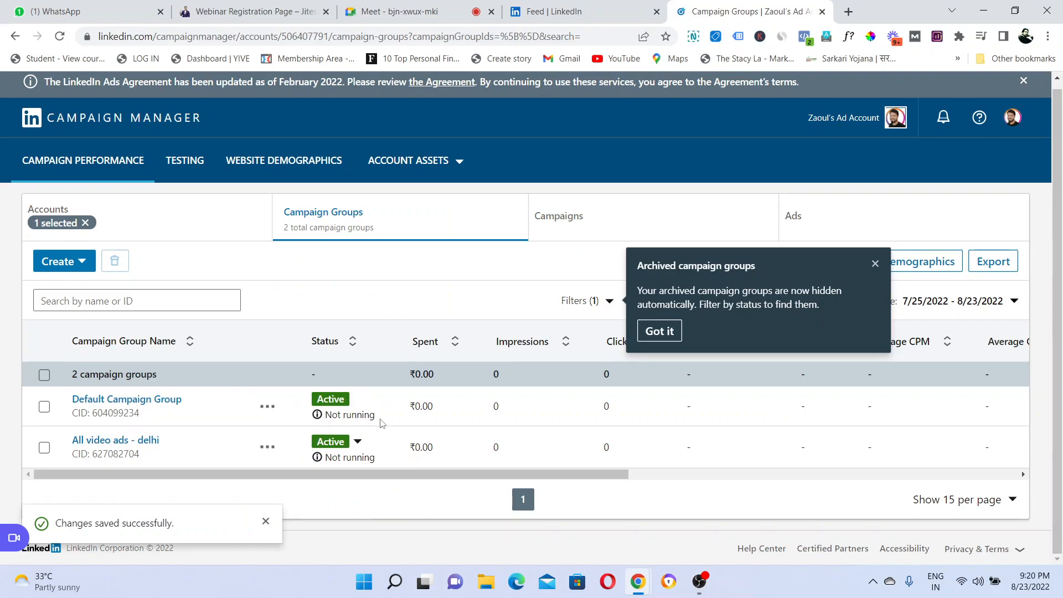
pyautogui.click(650, 334)
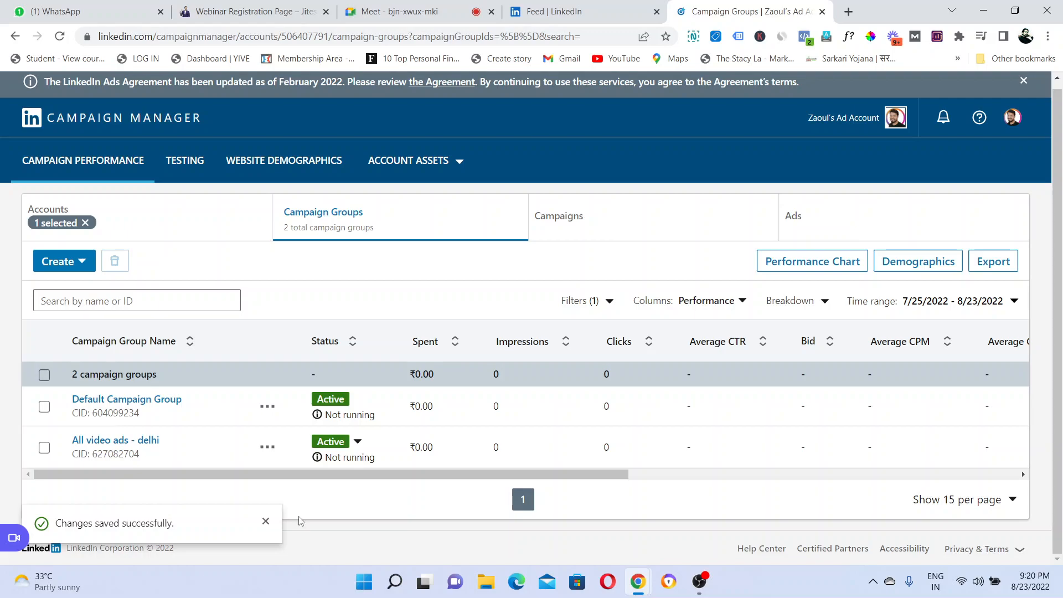
pyautogui.click(266, 522)
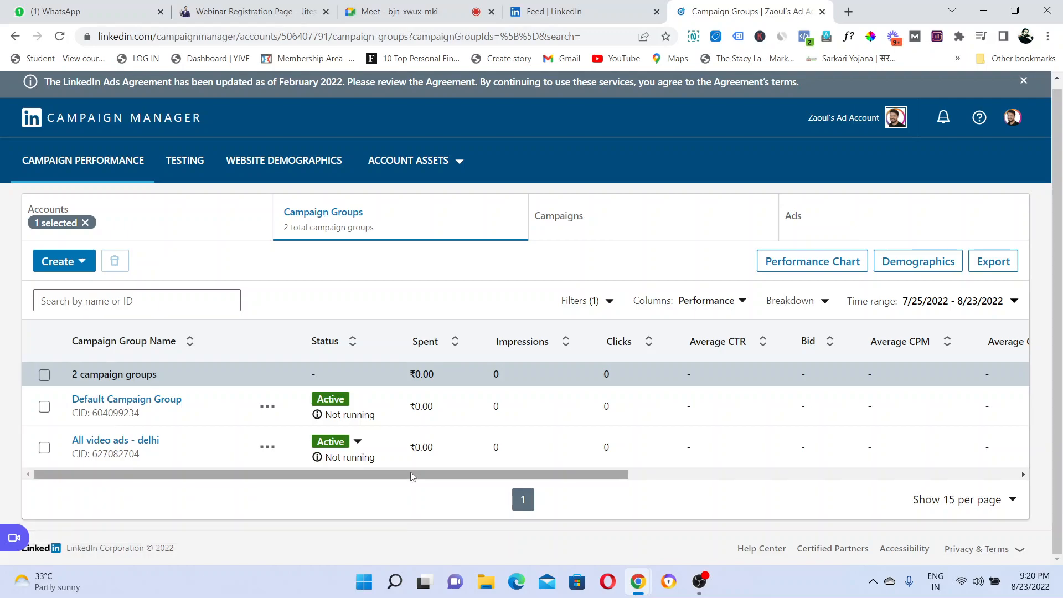
pyautogui.moveTo(73, 454); pyautogui.dragTo(158, 460)
pyautogui.click(161, 459)
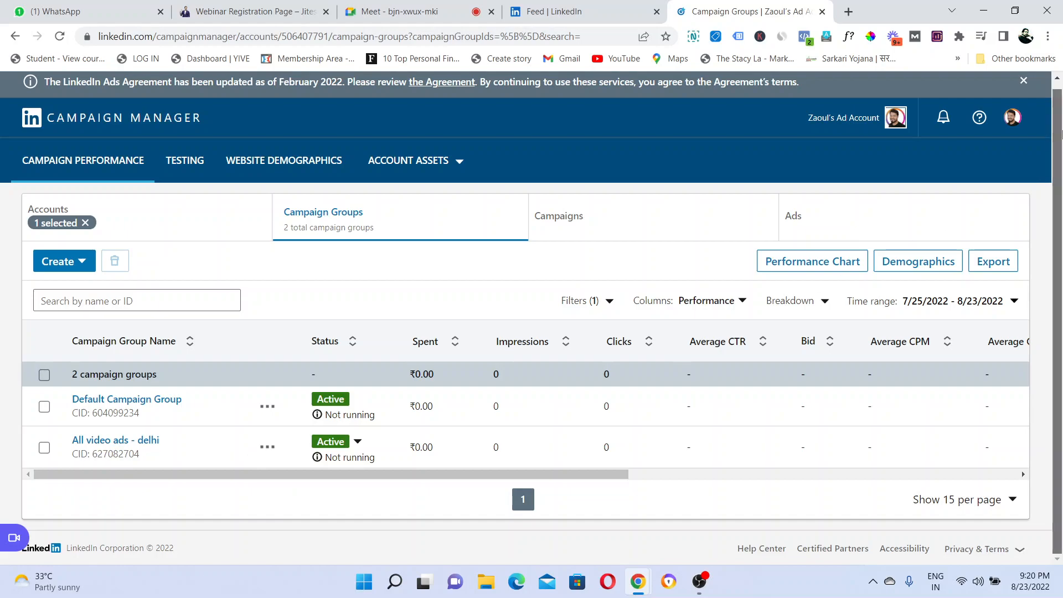
pyautogui.scroll(1, 1058, 157)
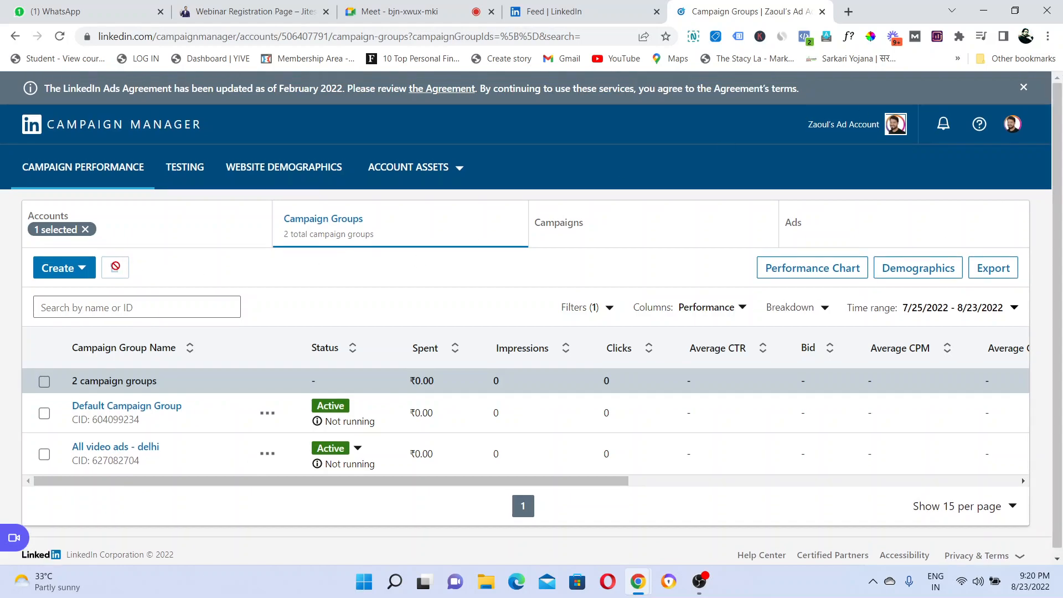
# Go from the ad accounts overview to the account's empty Campaigns list and open Create.
pyautogui.click(81, 271)
pyautogui.click(255, 294)
pyautogui.click(179, 236)
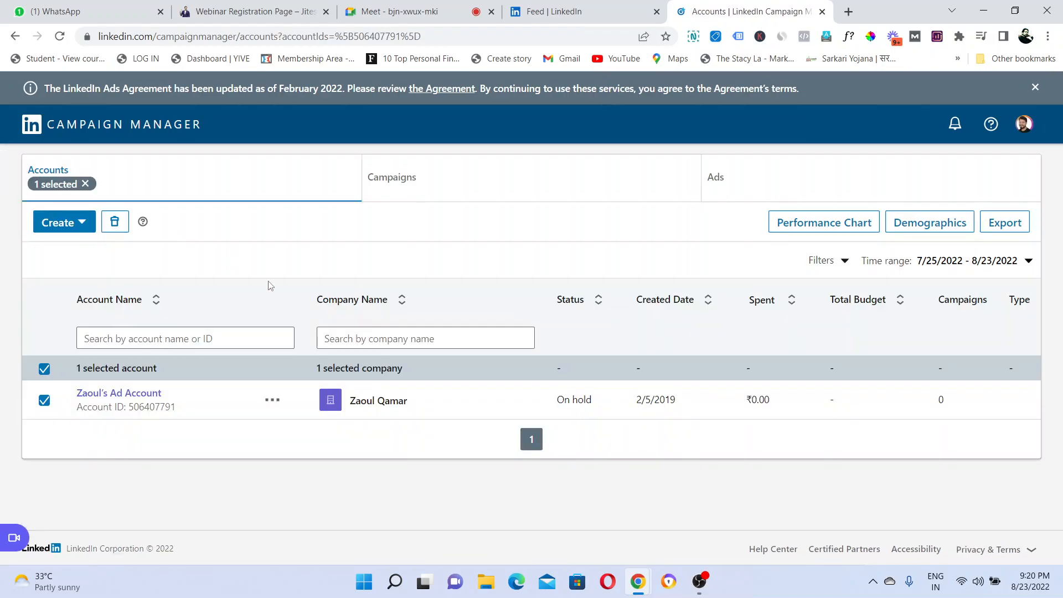
pyautogui.click(393, 196)
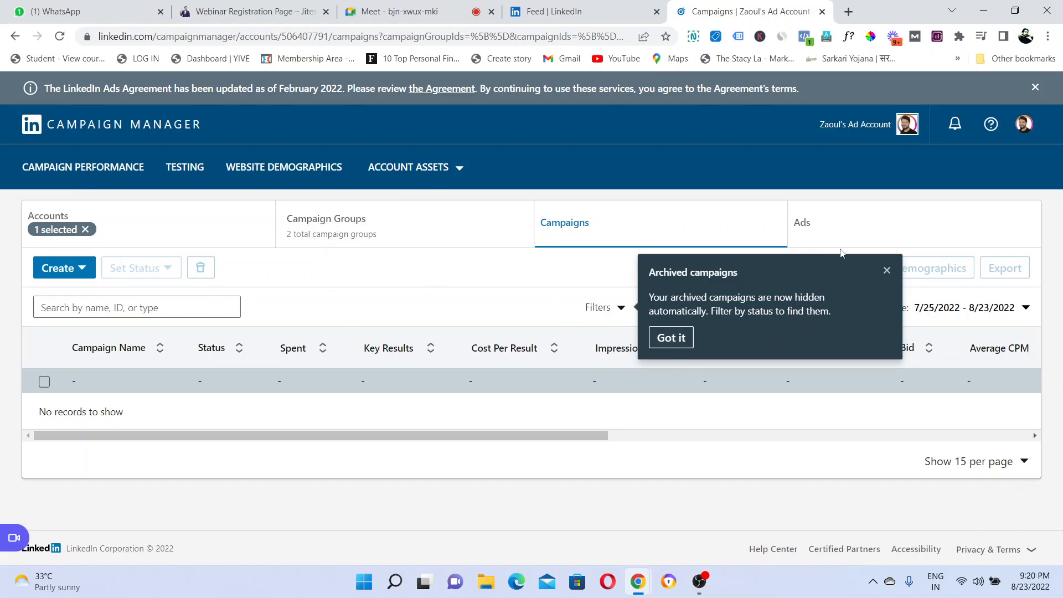
pyautogui.click(886, 273)
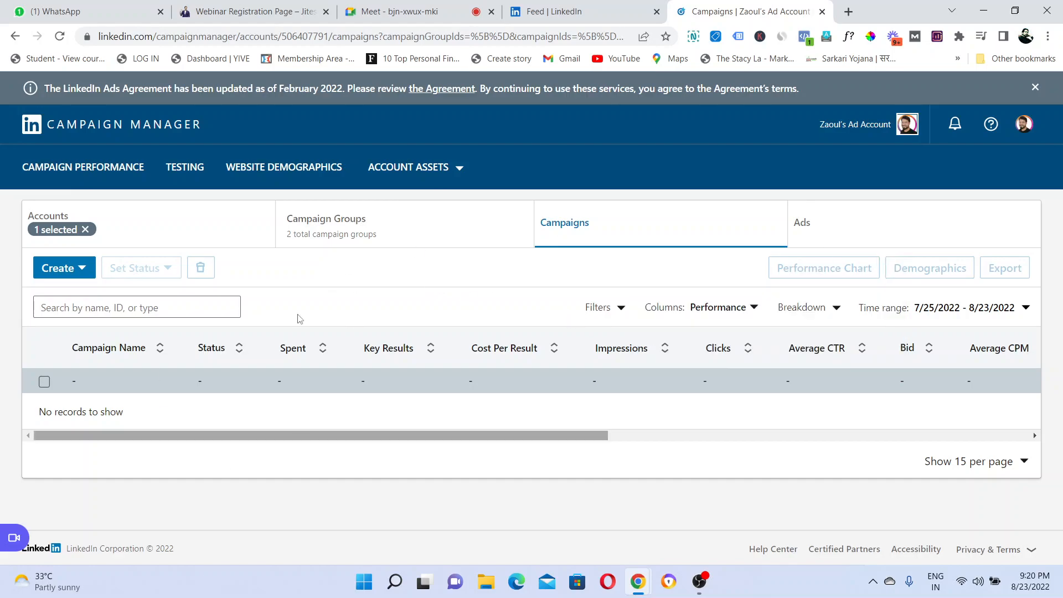
pyautogui.click(70, 270)
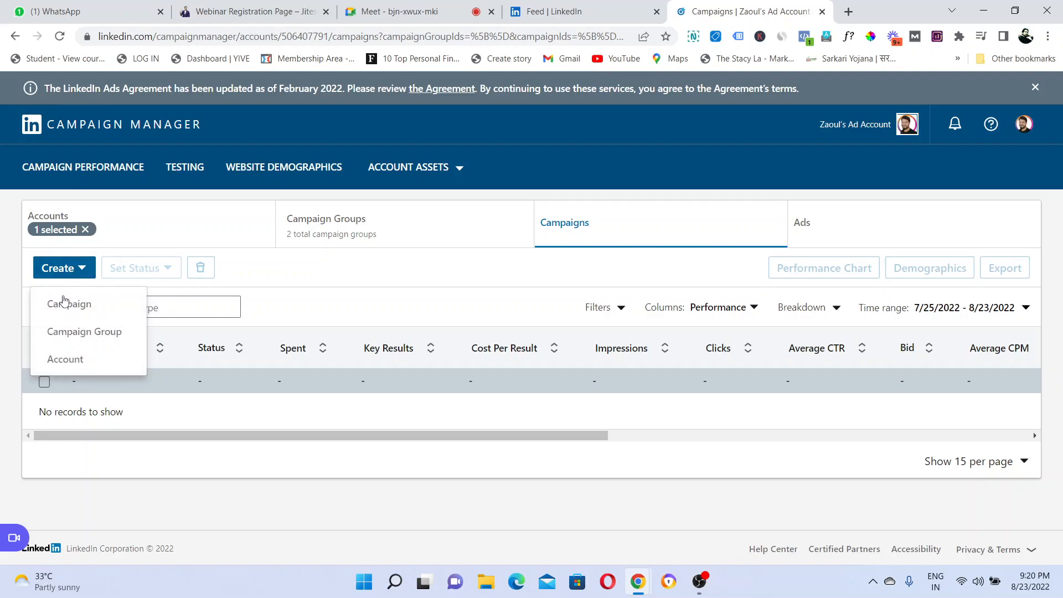
# Start a new campaign, try the All video ads - delhi group, then switch back to Default Campaign Group.
pyautogui.click(64, 304)
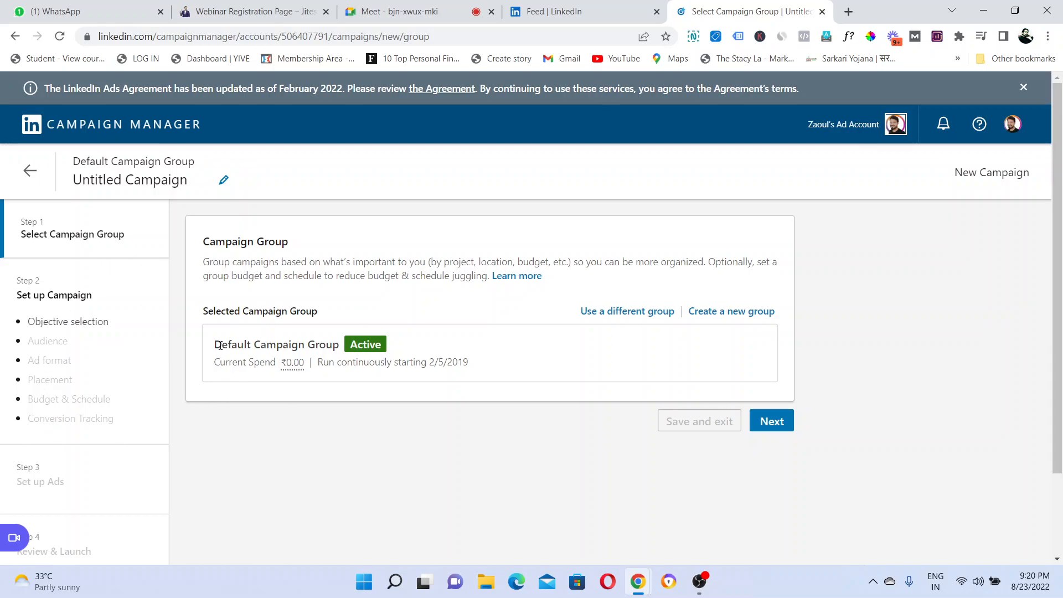
pyautogui.moveTo(221, 344); pyautogui.dragTo(411, 357)
pyautogui.click(406, 341)
pyautogui.click(622, 318)
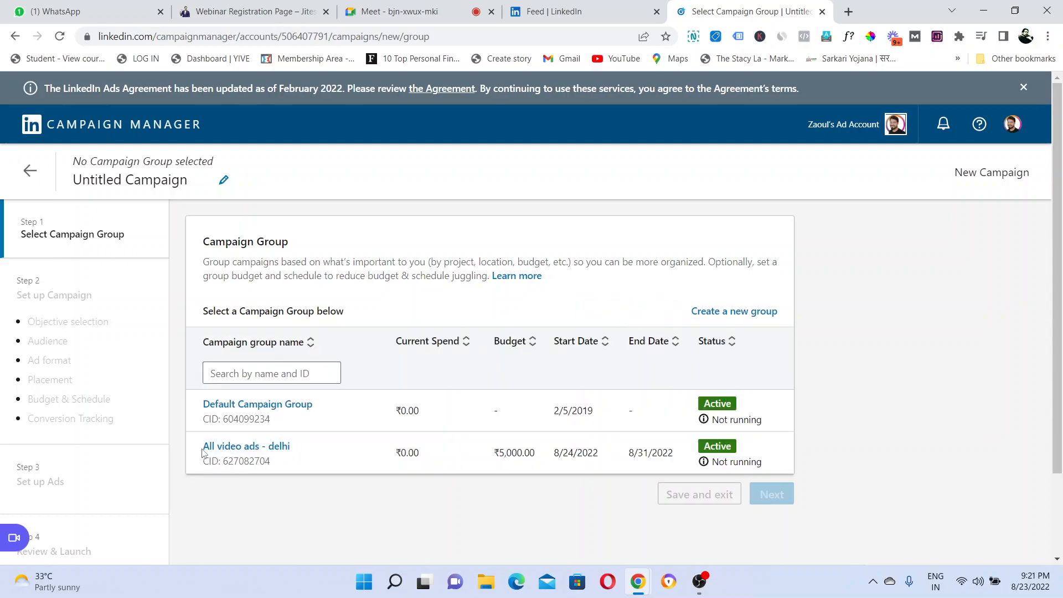
pyautogui.moveTo(201, 446); pyautogui.dragTo(298, 454)
pyautogui.click(483, 505)
pyautogui.click(252, 448)
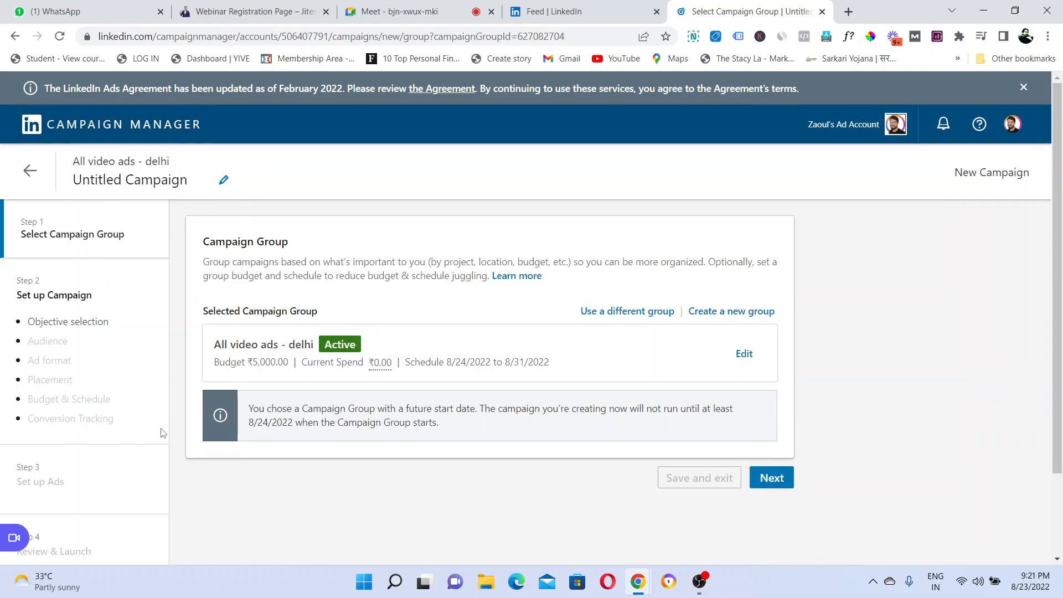
pyautogui.click(631, 313)
pyautogui.click(264, 406)
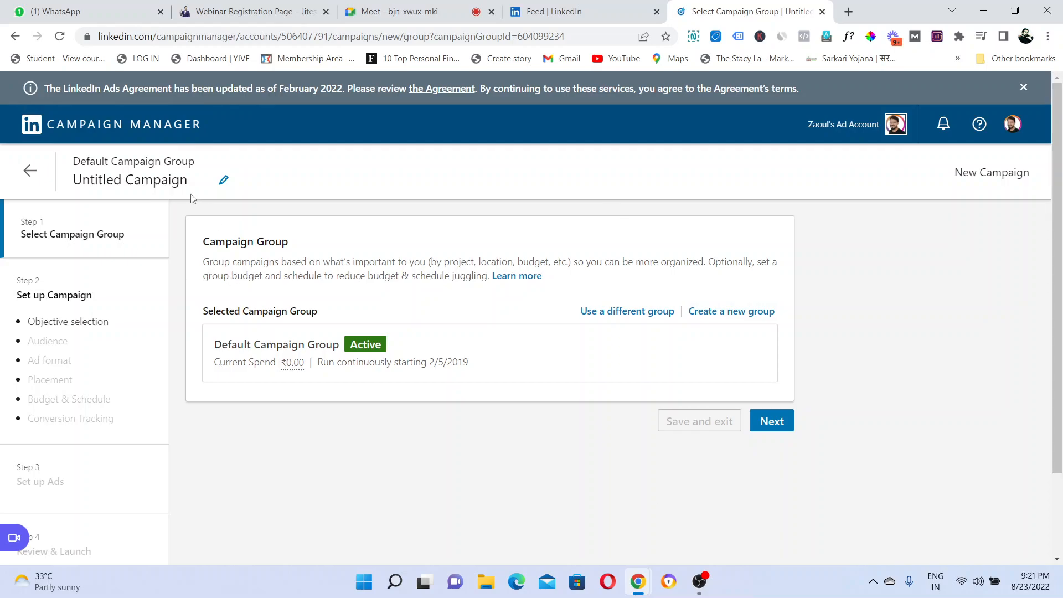
# Rename the untitled campaign to 'Test Campaign' and continue to the objective step.
pyautogui.click(223, 183)
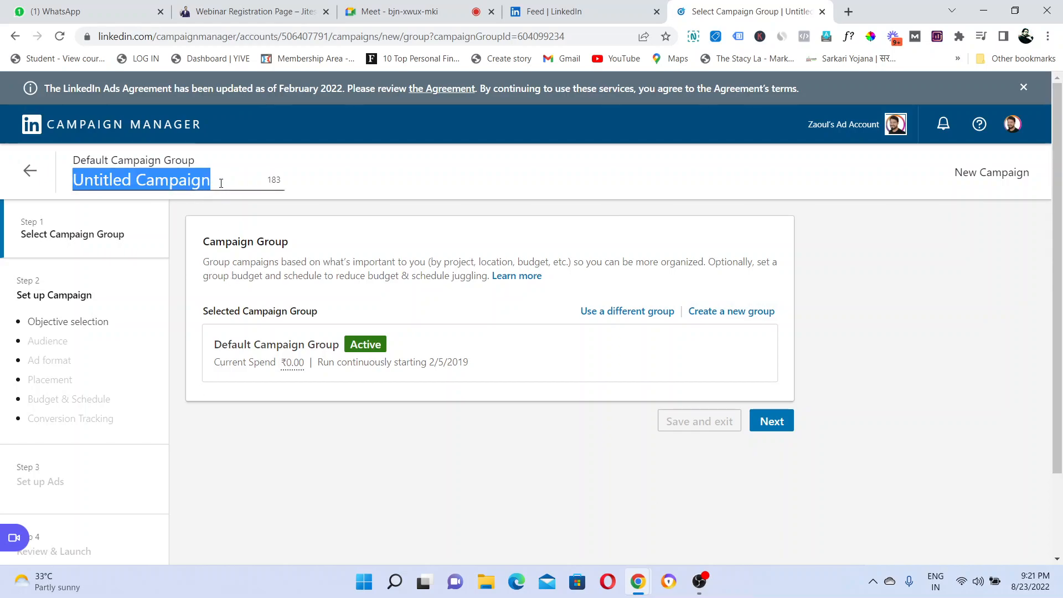
pyautogui.write('T')
pyautogui.write('Camp')
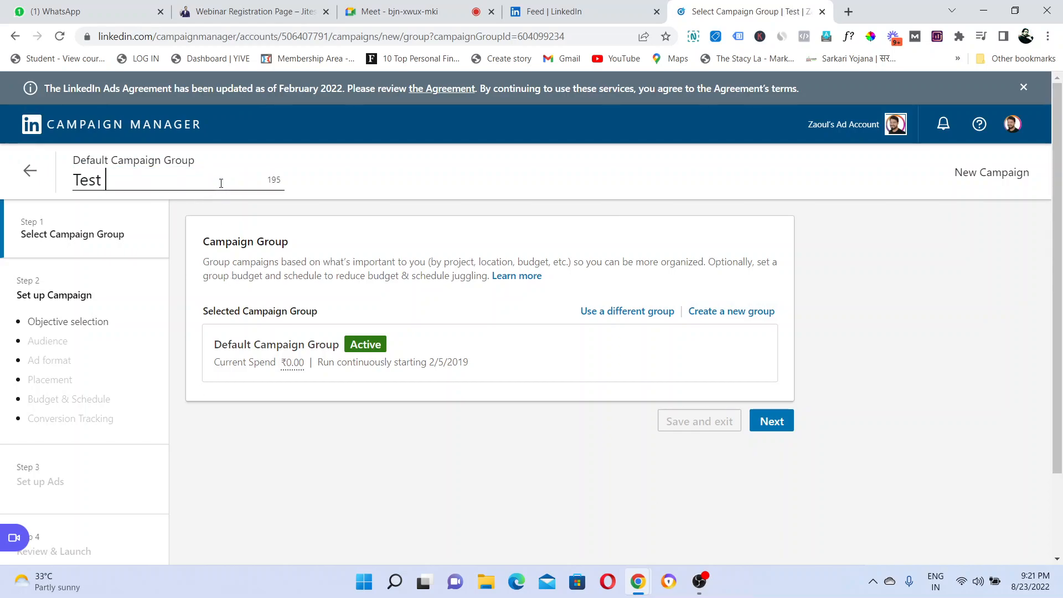
pyautogui.write('aign')
pyautogui.press('Return')
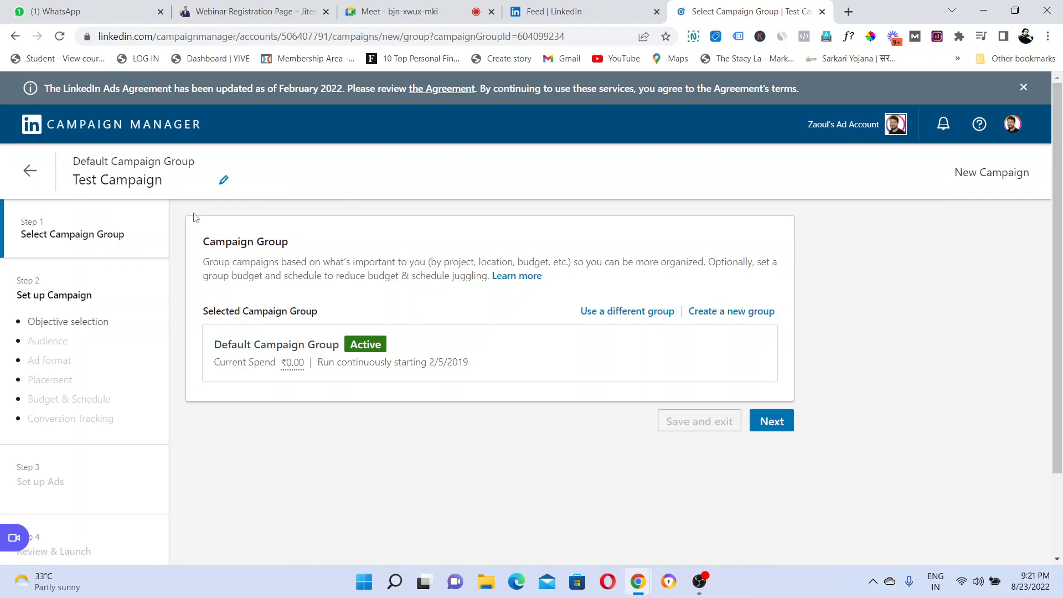
pyautogui.click(769, 422)
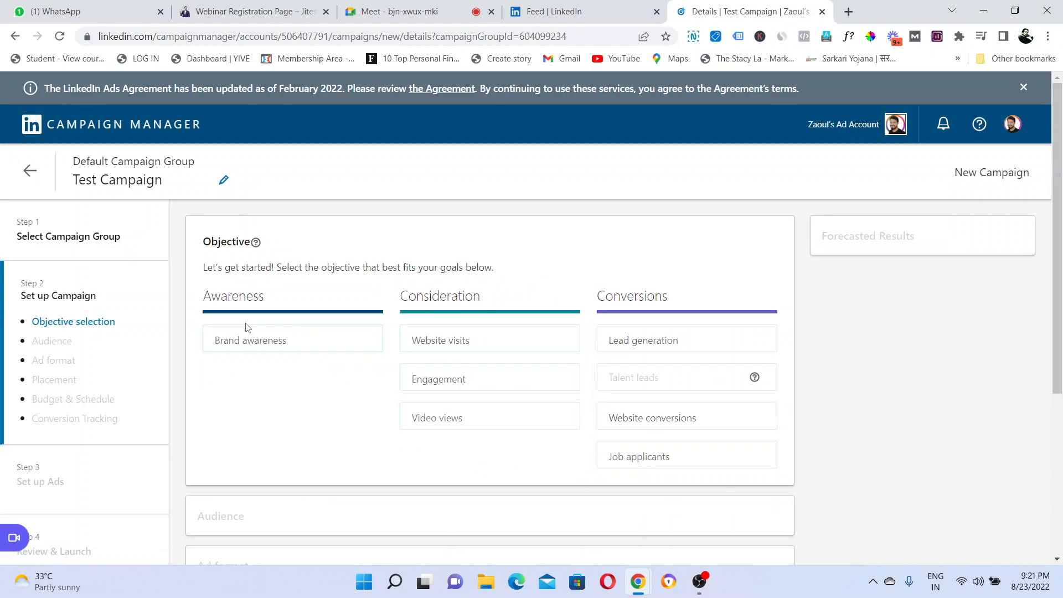
# Review the Objective heading, its instruction and the Awareness, Consideration and Conversions options.
pyautogui.moveTo(198, 242); pyautogui.dragTo(339, 247)
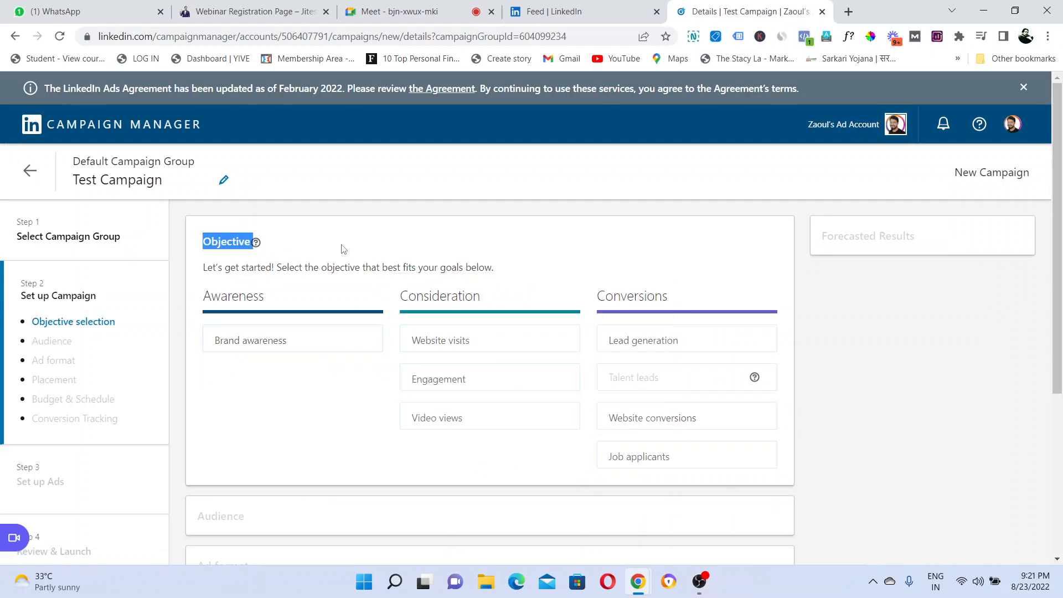
pyautogui.click(348, 249)
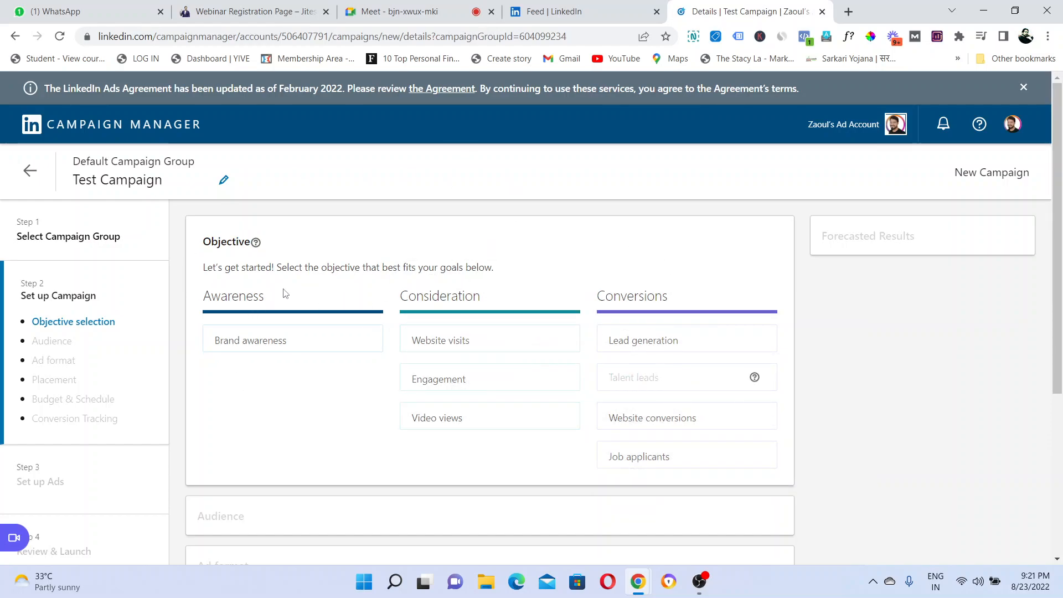
pyautogui.moveTo(205, 266); pyautogui.dragTo(494, 268)
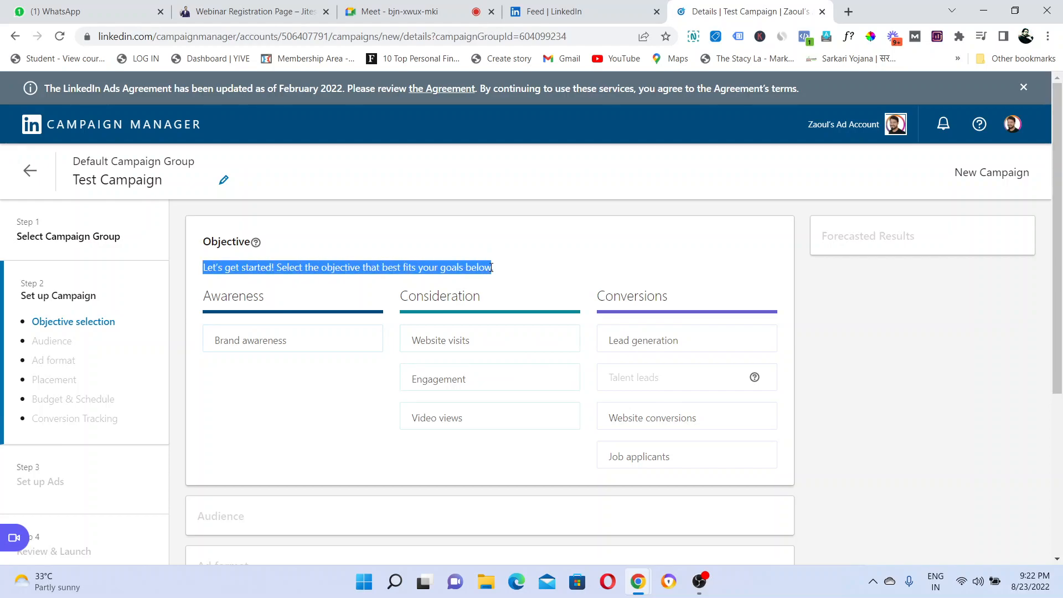
pyautogui.click(339, 210)
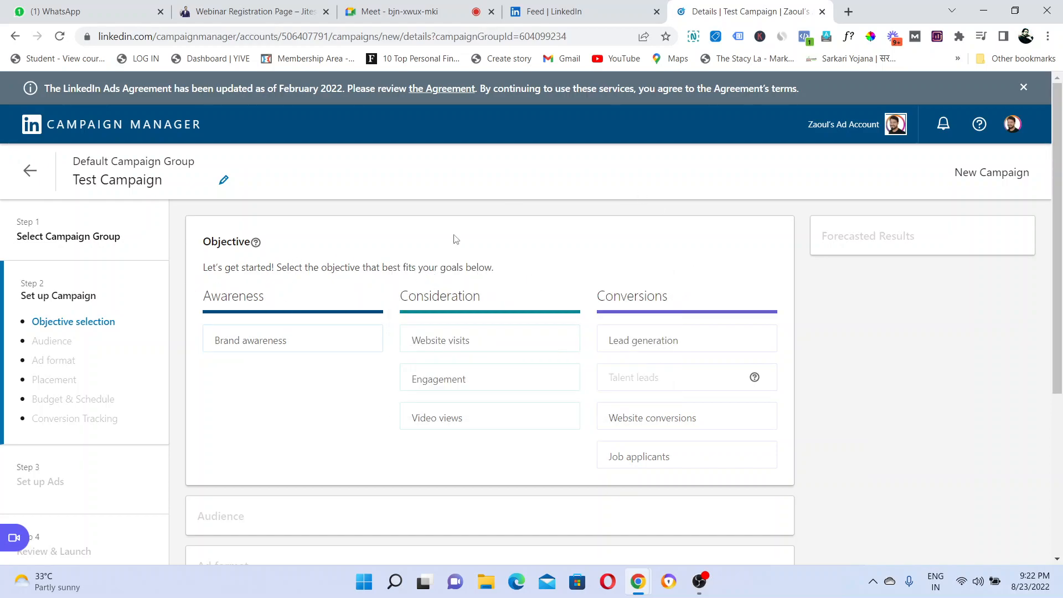
pyautogui.moveTo(195, 302); pyautogui.dragTo(792, 470)
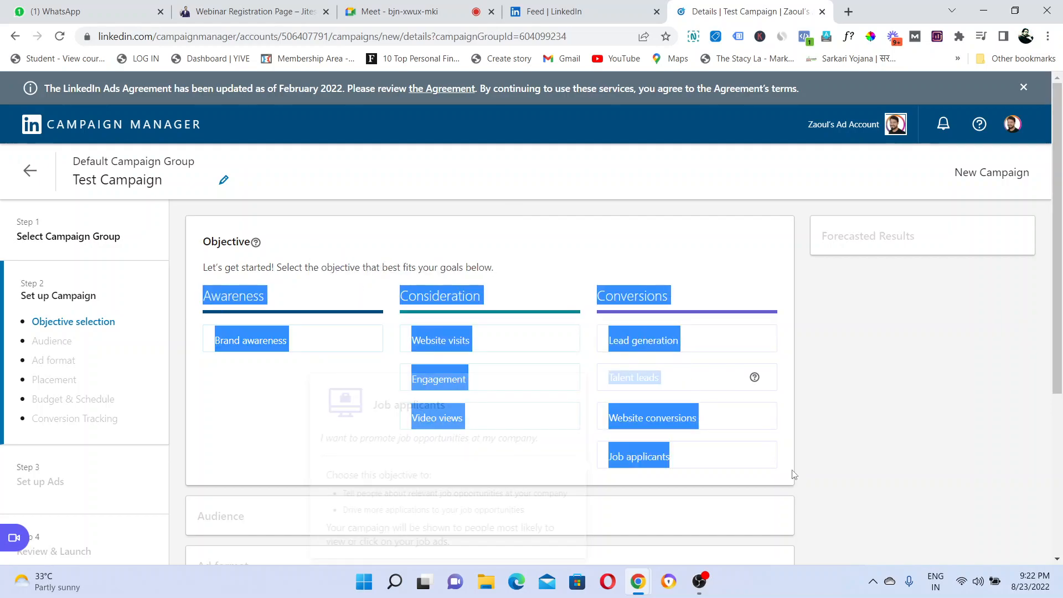
pyautogui.click(792, 470)
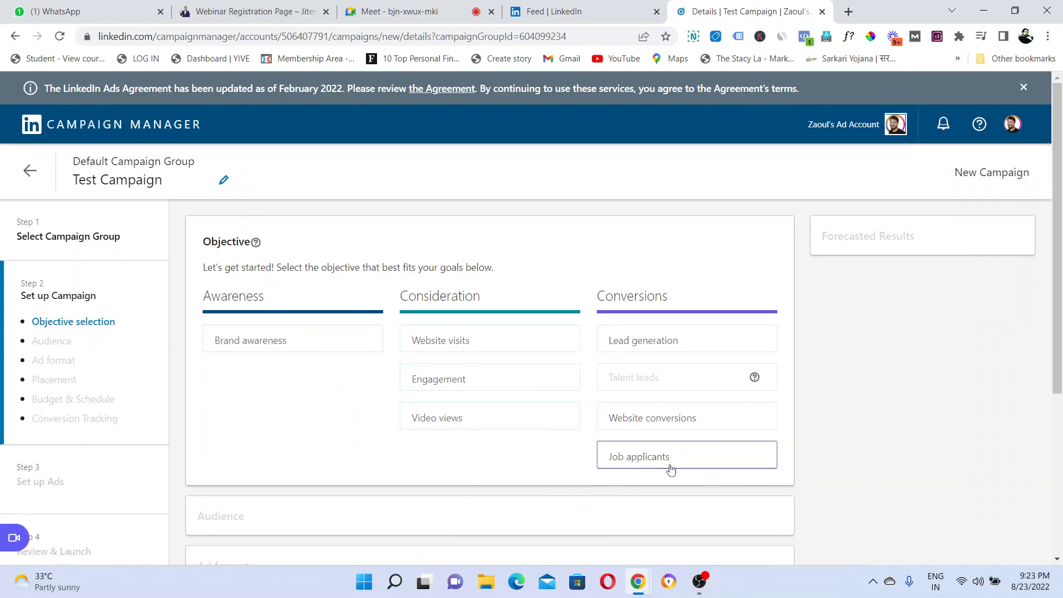
pyautogui.moveTo(704, 459)
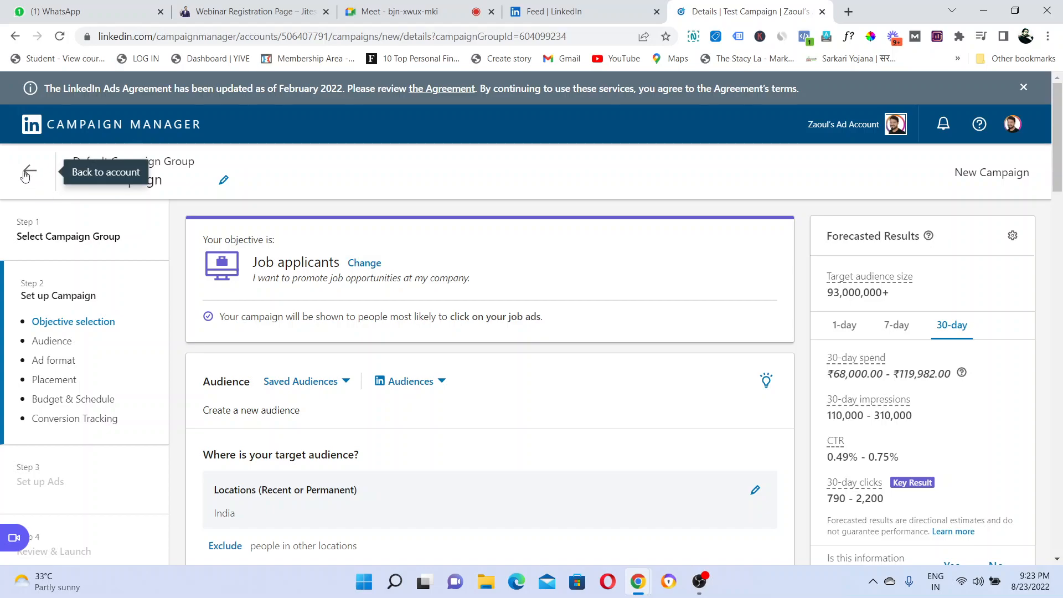
# Exit the draft campaign without saving and start a new campaign from Create.
pyautogui.click(24, 171)
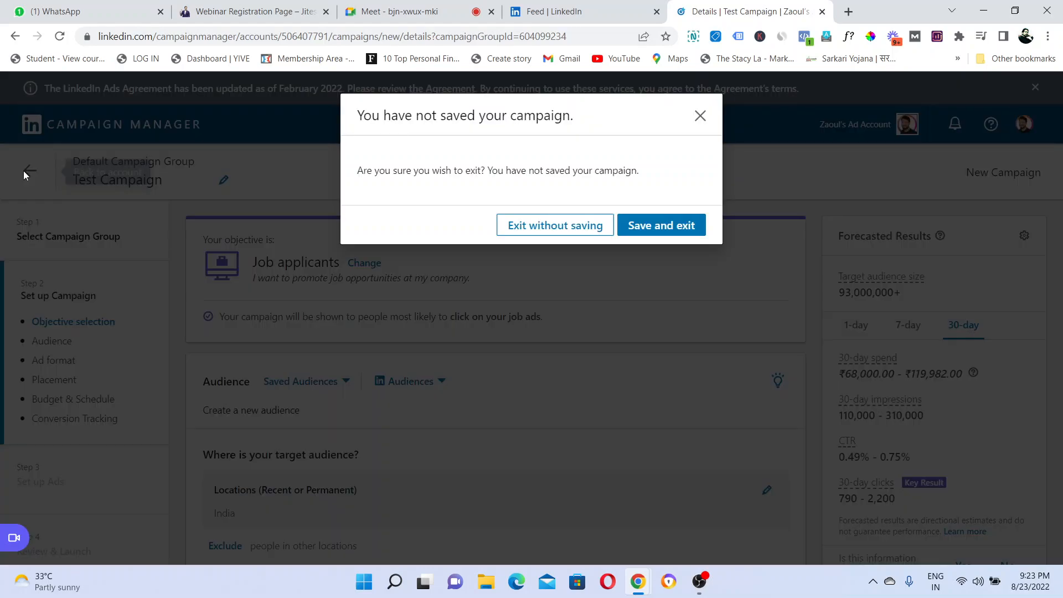
pyautogui.click(546, 235)
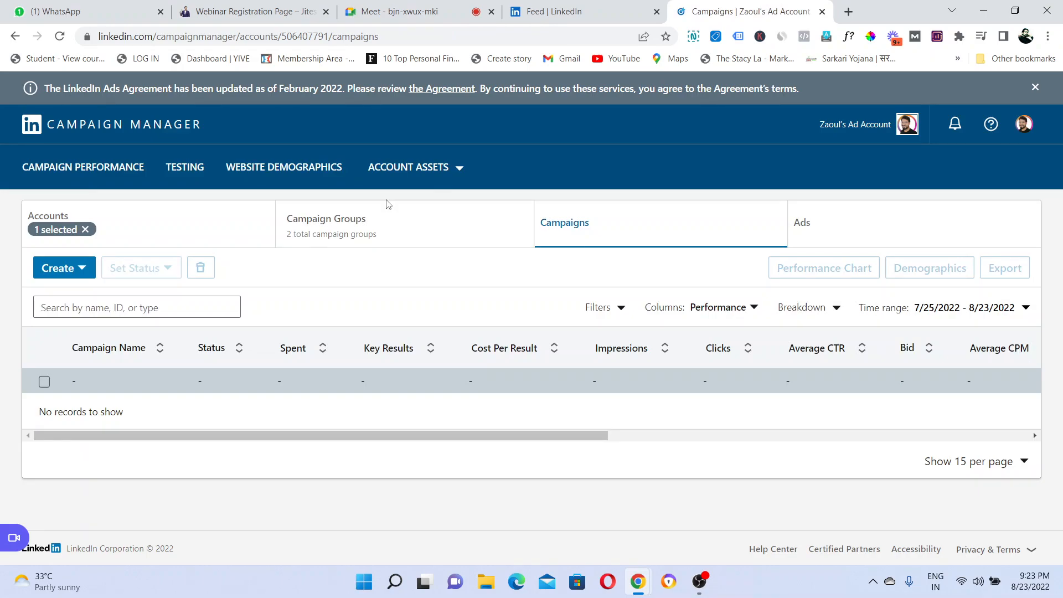
pyautogui.click(84, 270)
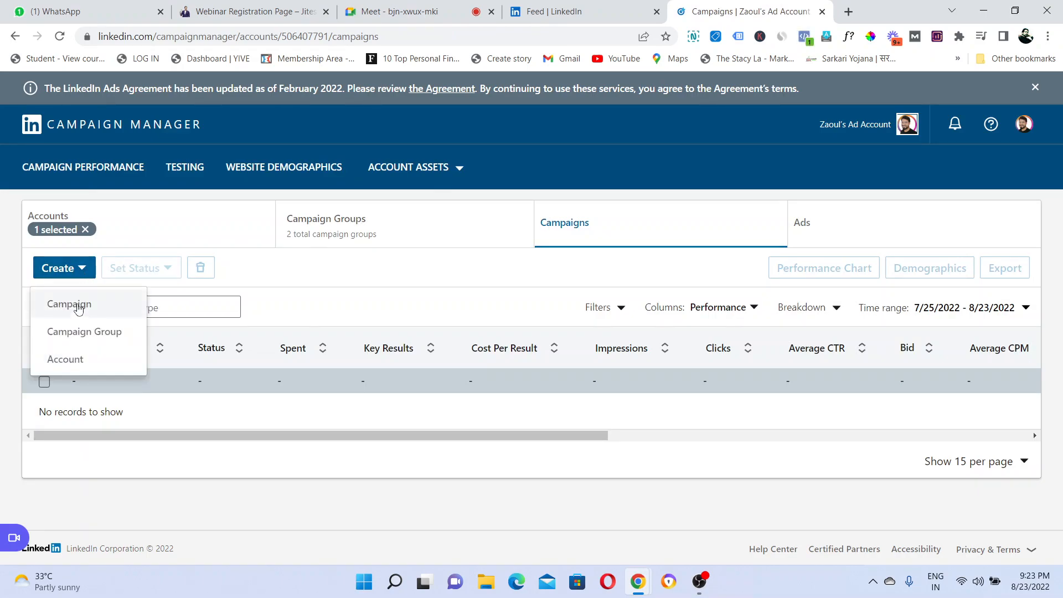
pyautogui.click(78, 315)
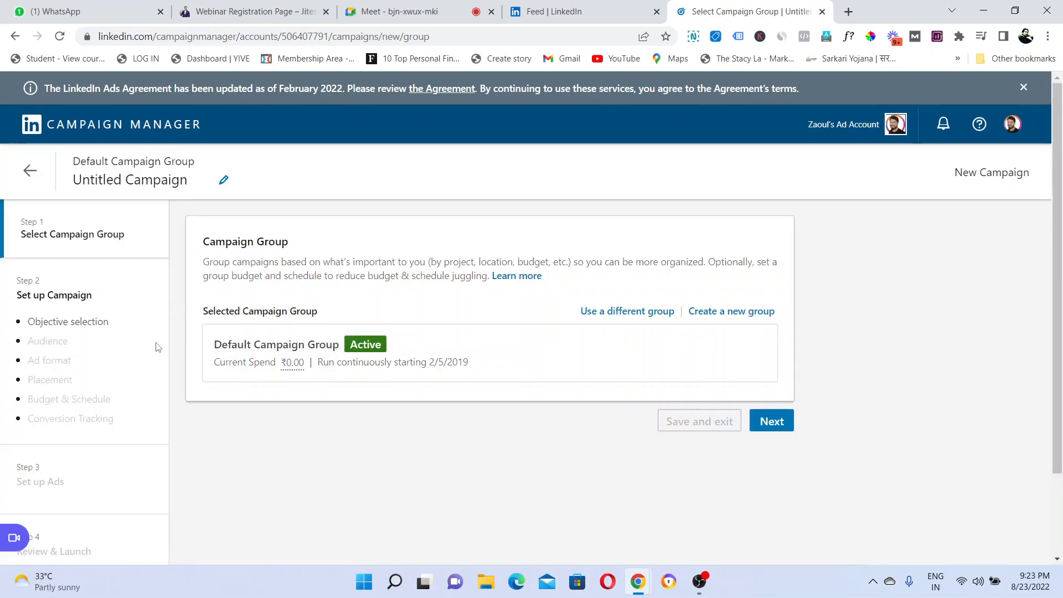
# Rename the new campaign to 'Test Campaign' and move on to the next step.
pyautogui.click(223, 180)
pyautogui.press('BackSpace')
pyautogui.write('Test C')
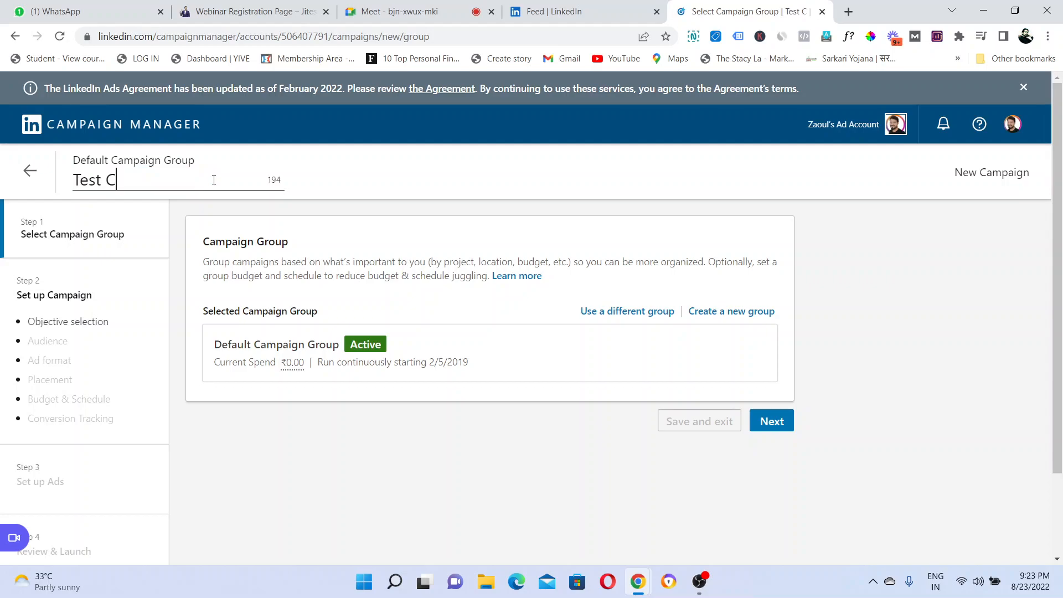
pyautogui.write('ampaign')
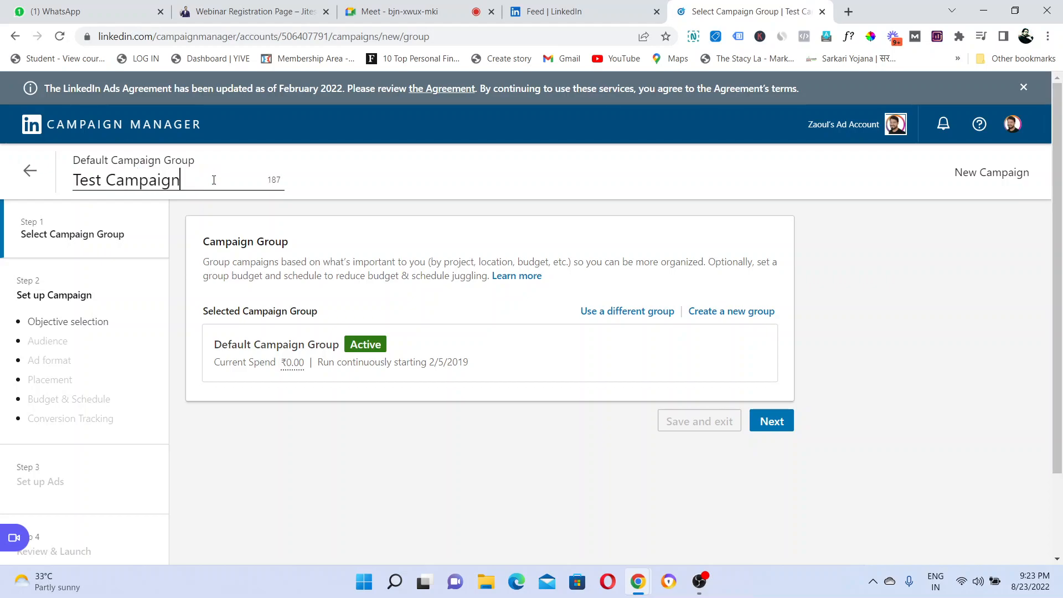
pyautogui.click(771, 421)
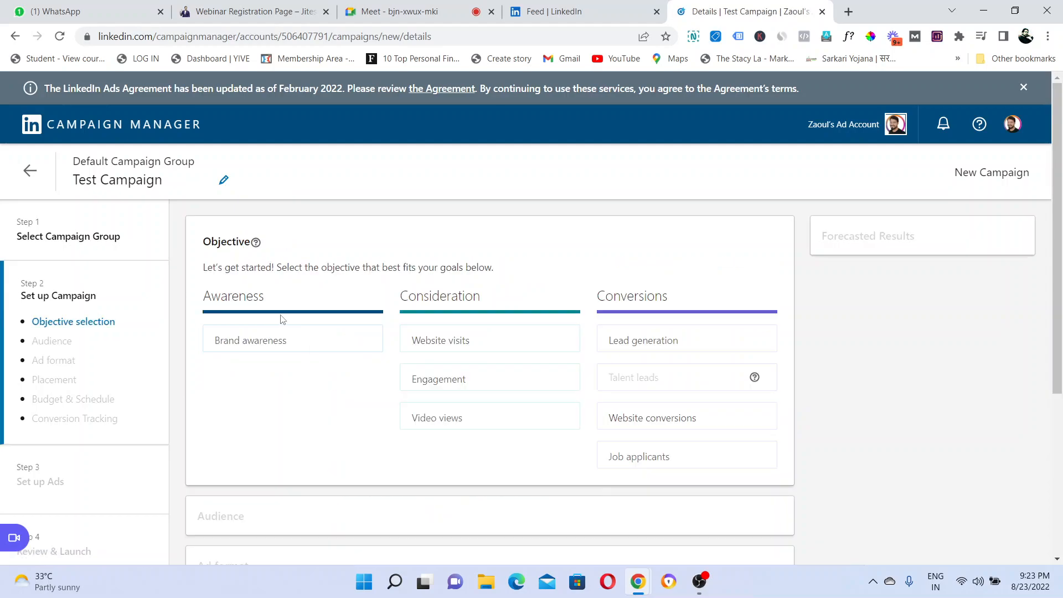
# Choose Brand awareness as the objective and glance through the LinkedIn audiences list without picking one.
pyautogui.moveTo(249, 345)
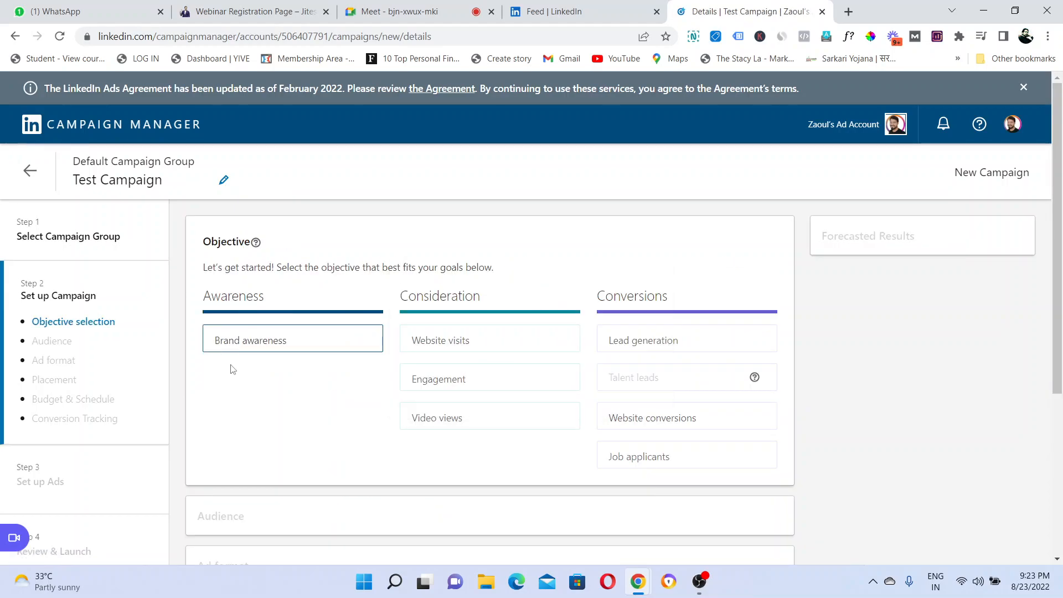
pyautogui.click(269, 345)
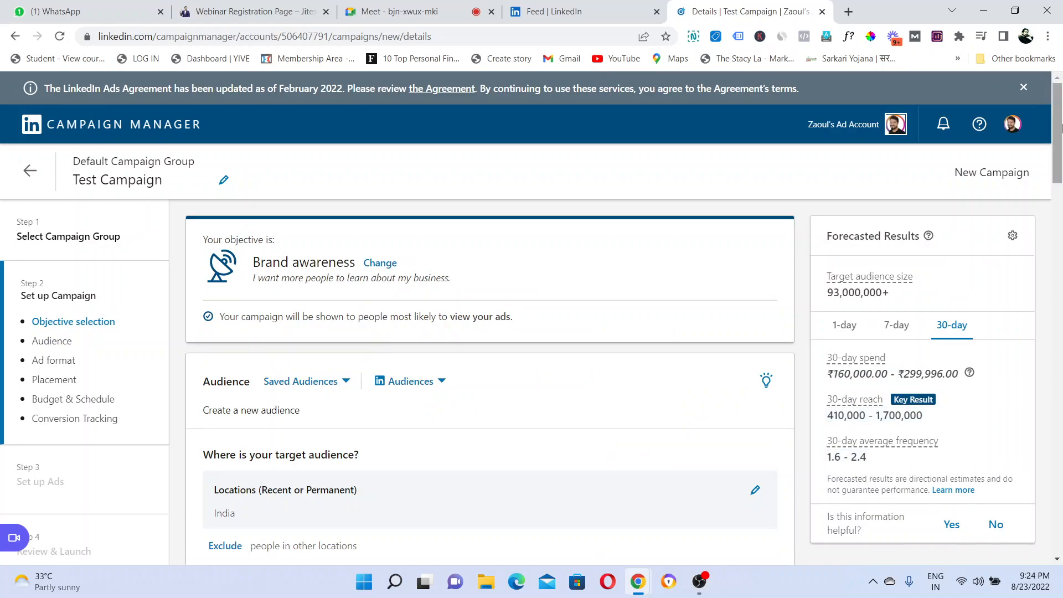
pyautogui.moveTo(1061, 128); pyautogui.dragTo(1062, 171)
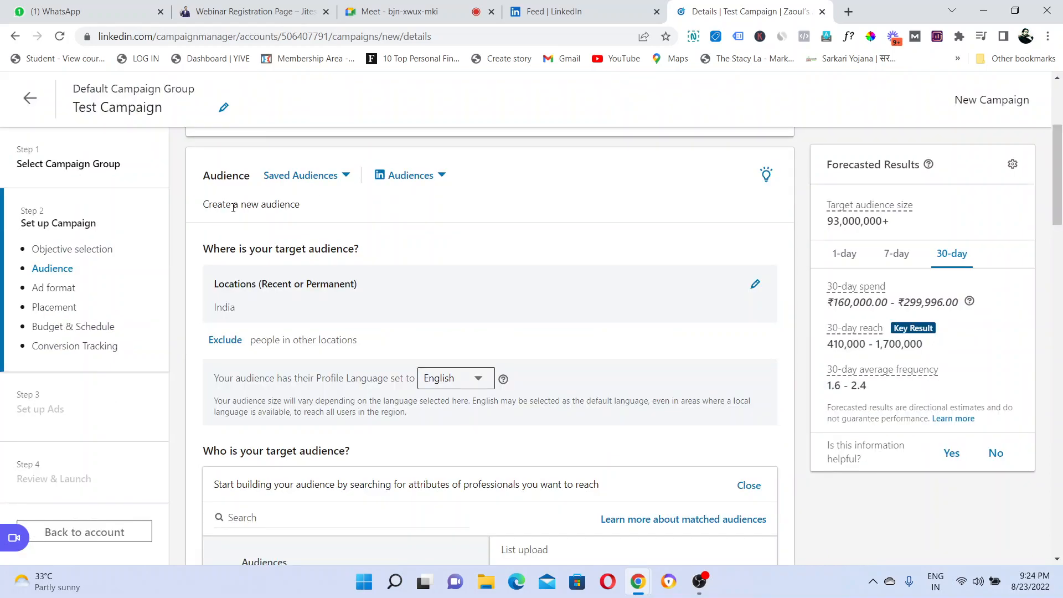
pyautogui.click(434, 183)
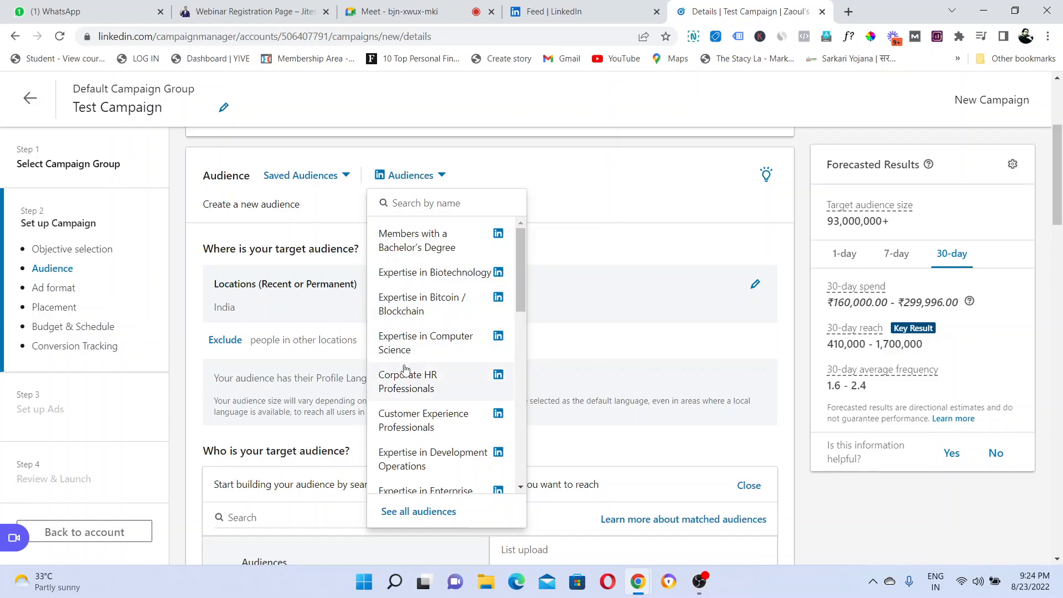
pyautogui.moveTo(521, 274); pyautogui.dragTo(591, 184)
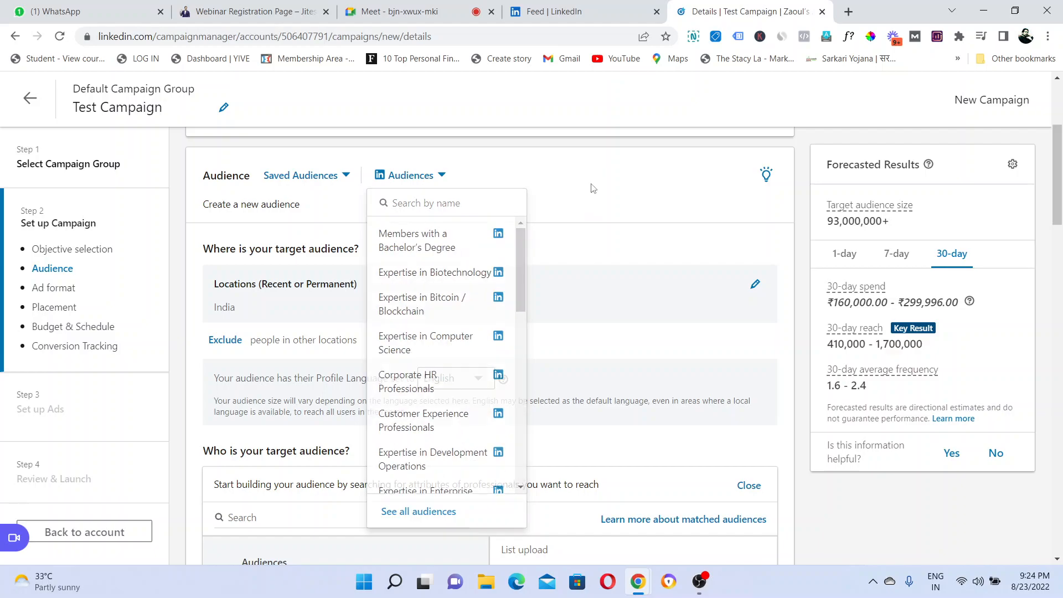
pyautogui.click(590, 183)
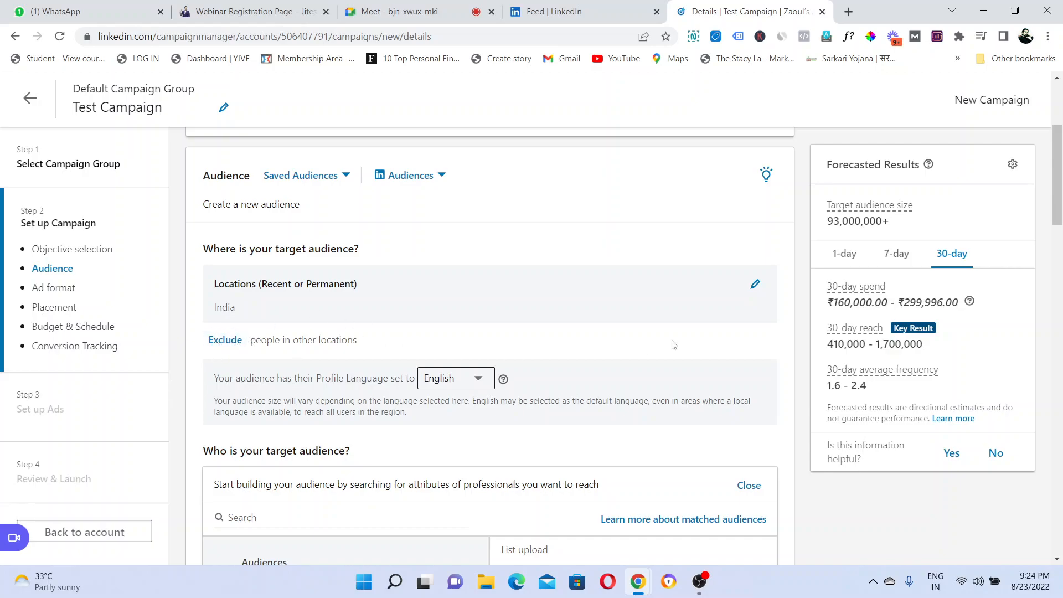
pyautogui.moveTo(1062, 147); pyautogui.dragTo(1062, 188)
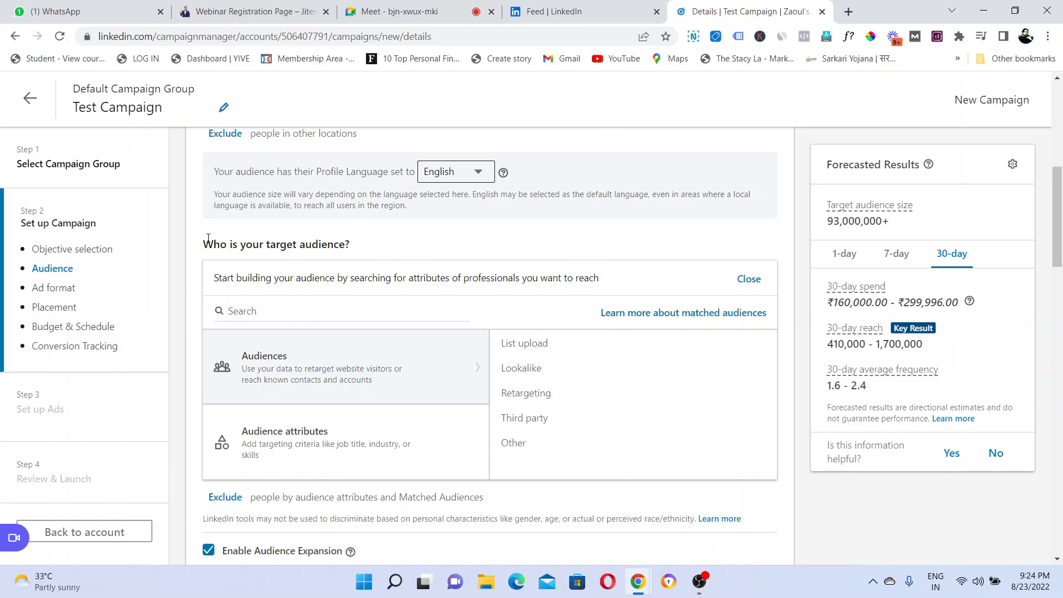
# Browse the target audience's Audience attributes into the Company categories.
pyautogui.moveTo(202, 243); pyautogui.dragTo(382, 242)
pyautogui.click(382, 241)
pyautogui.click(331, 437)
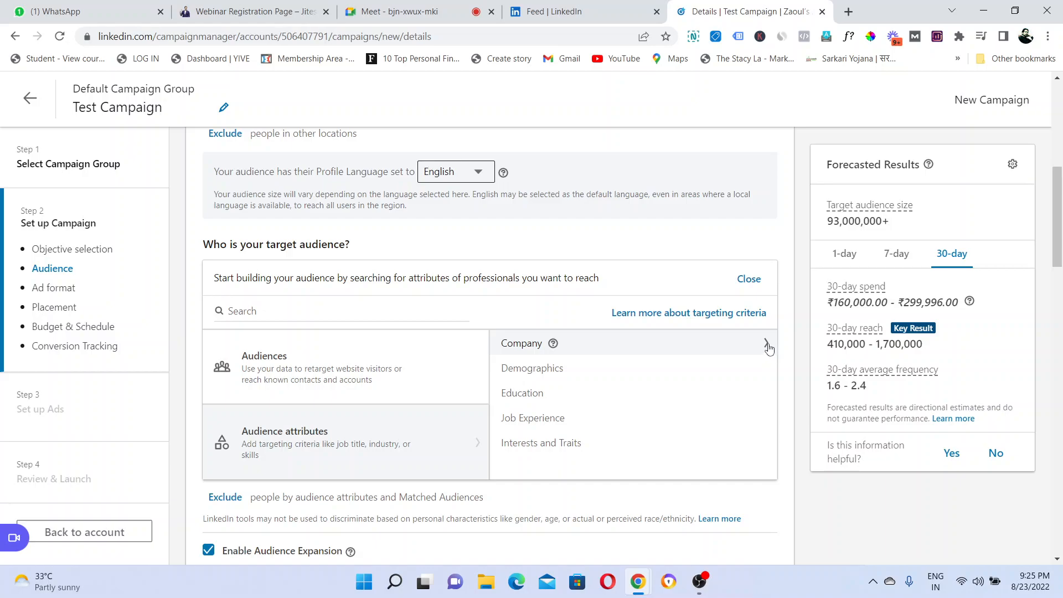
pyautogui.click(656, 345)
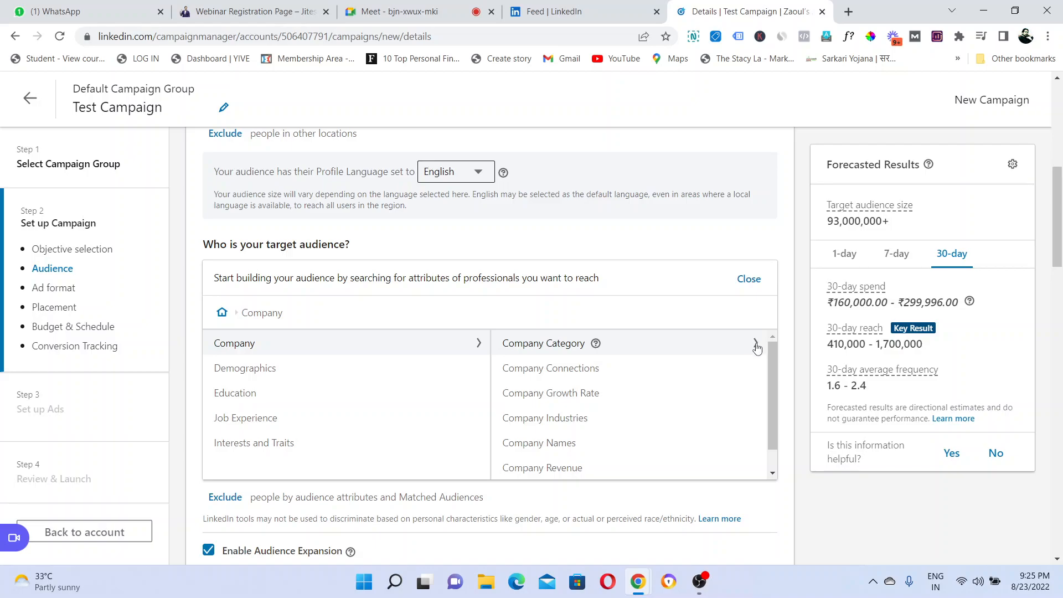
# Add and then remove the Forbes World's Most Innovative Companies category.
pyautogui.click(666, 348)
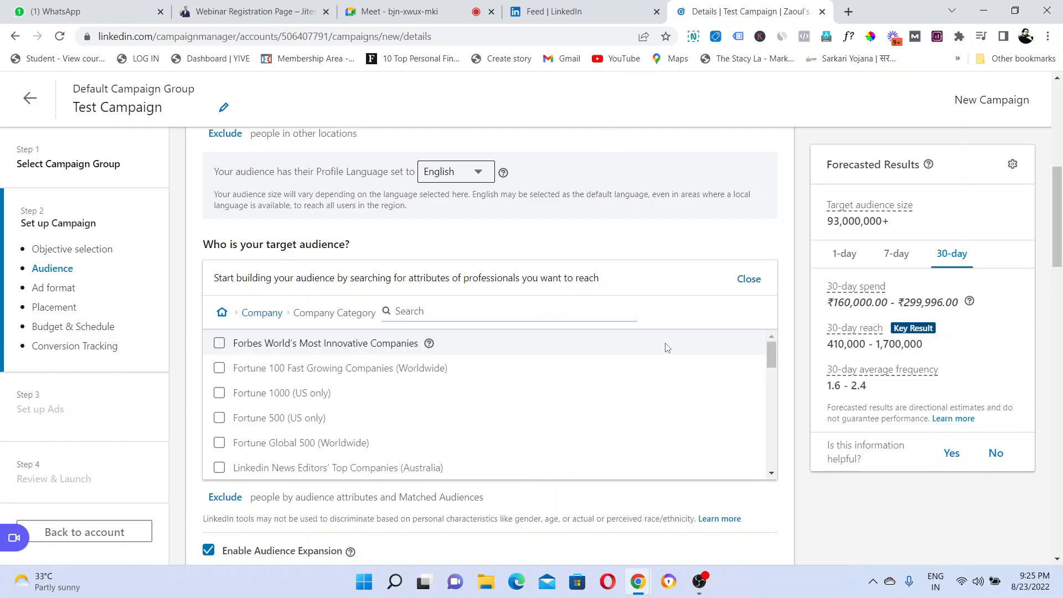
pyautogui.click(667, 347)
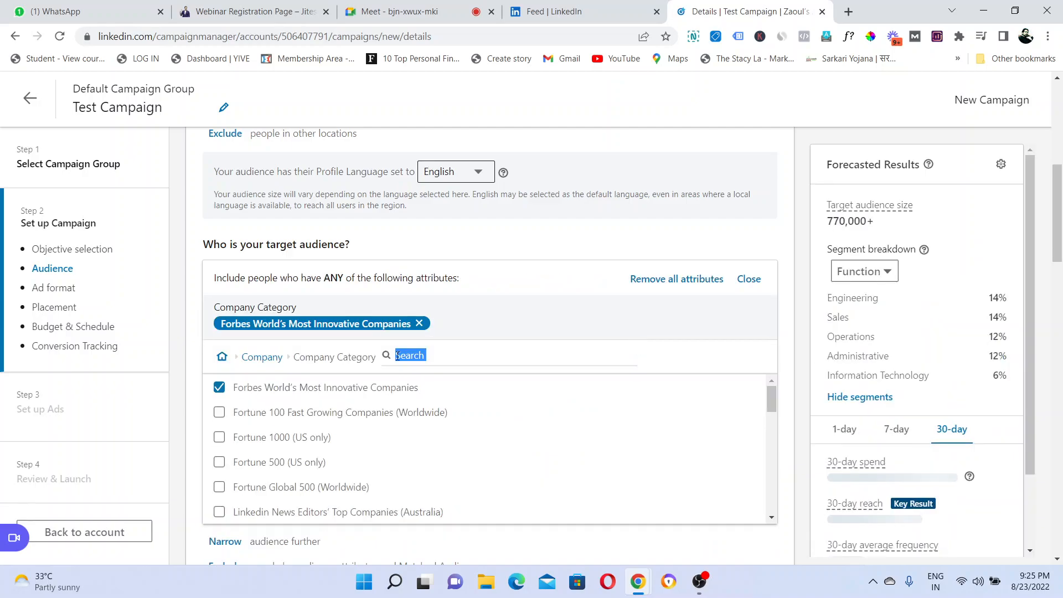
pyautogui.click(219, 389)
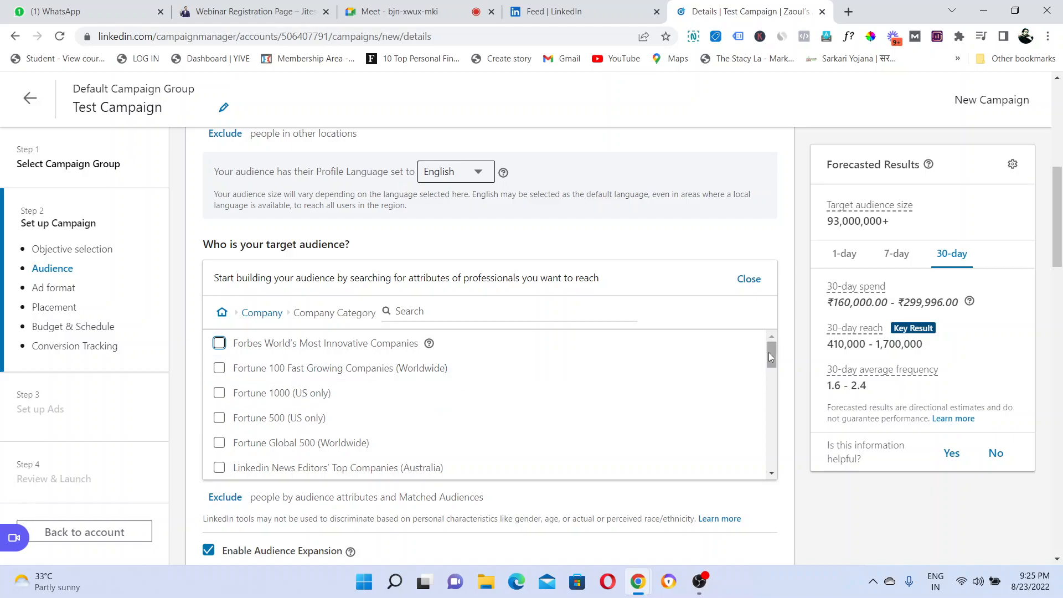
# Add the Top Startups (Japan, Mexico, Netherlands) categories, remove them again, and close the picker.
pyautogui.moveTo(768, 353); pyautogui.dragTo(788, 374)
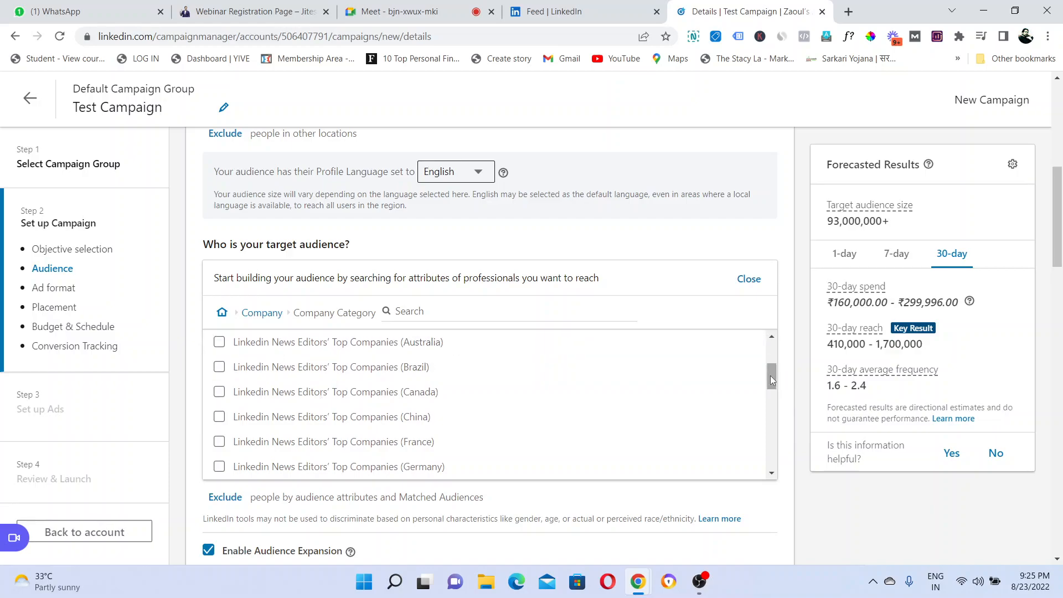
pyautogui.moveTo(771, 379); pyautogui.dragTo(775, 463)
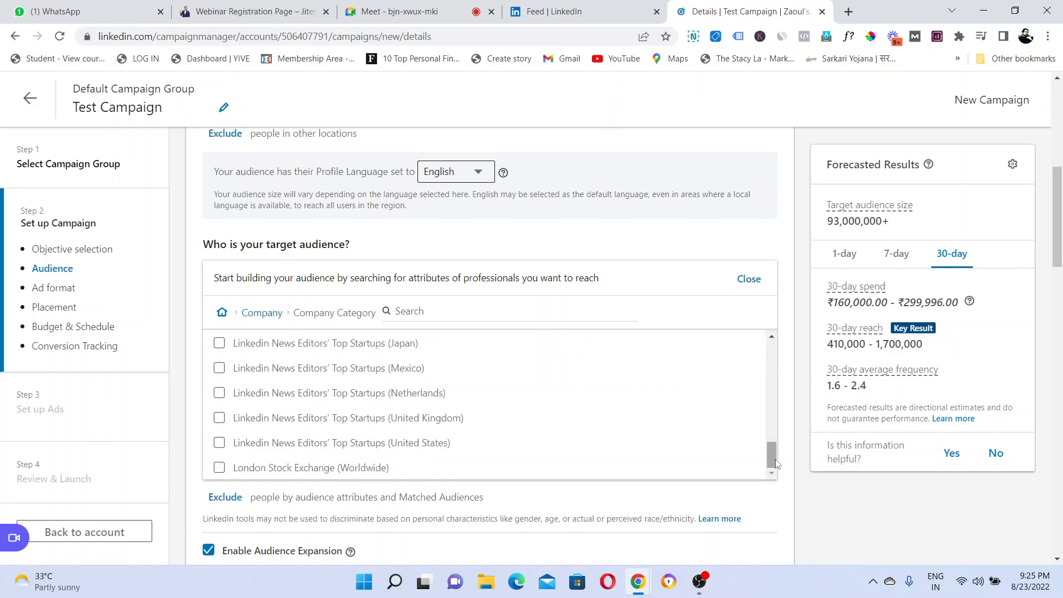
pyautogui.click(219, 343)
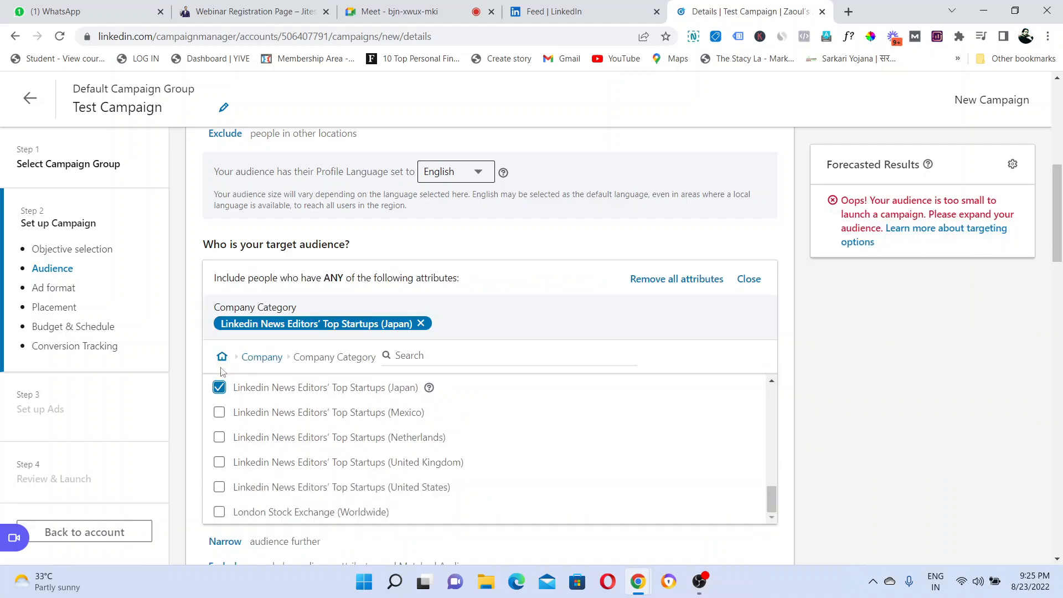
pyautogui.click(220, 412)
pyautogui.click(220, 437)
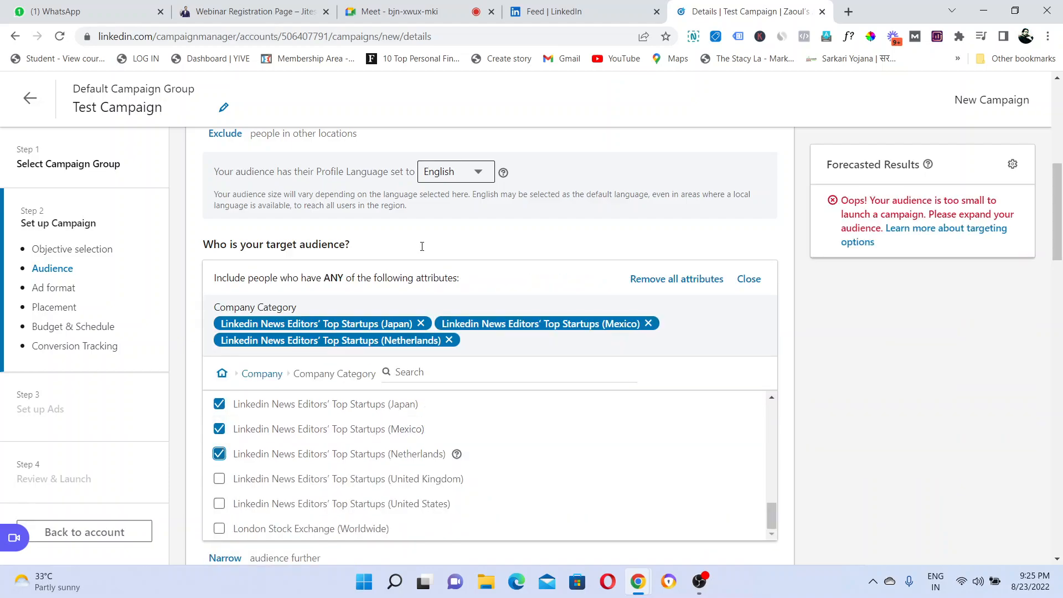
pyautogui.click(421, 323)
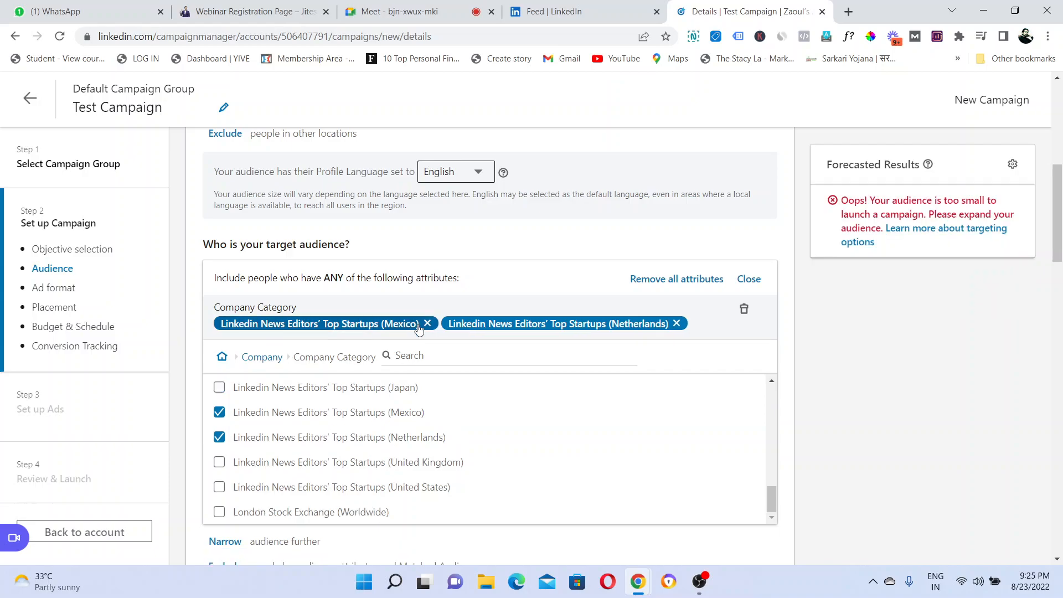
pyautogui.click(428, 324)
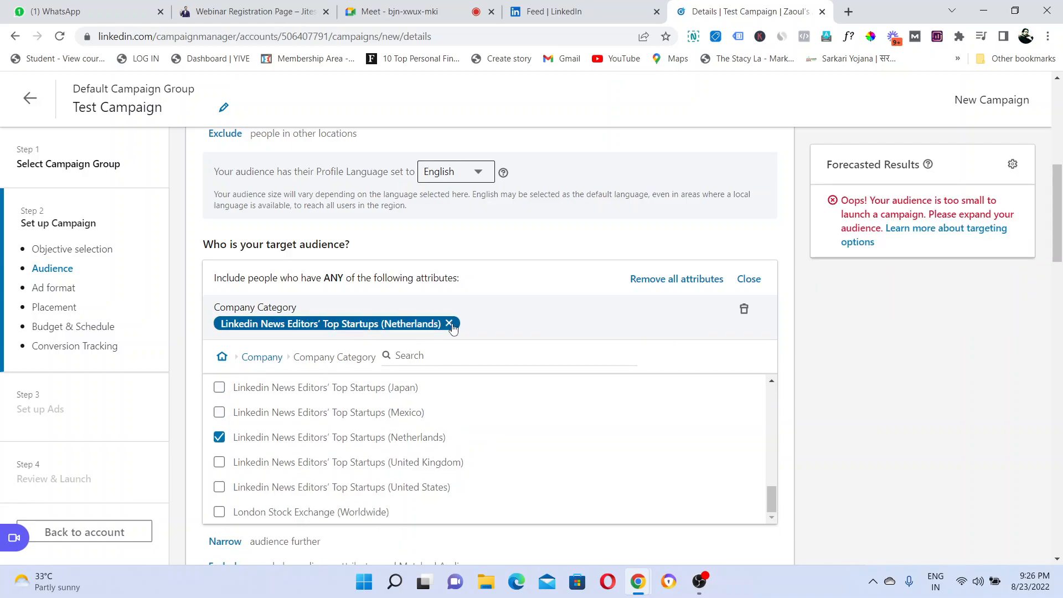
pyautogui.click(449, 324)
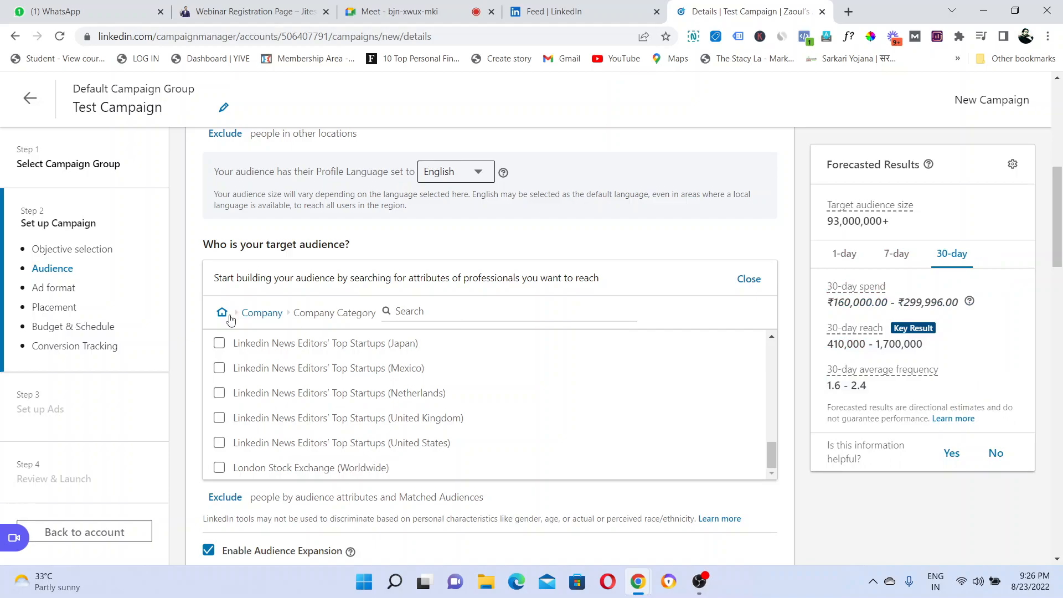
pyautogui.click(749, 279)
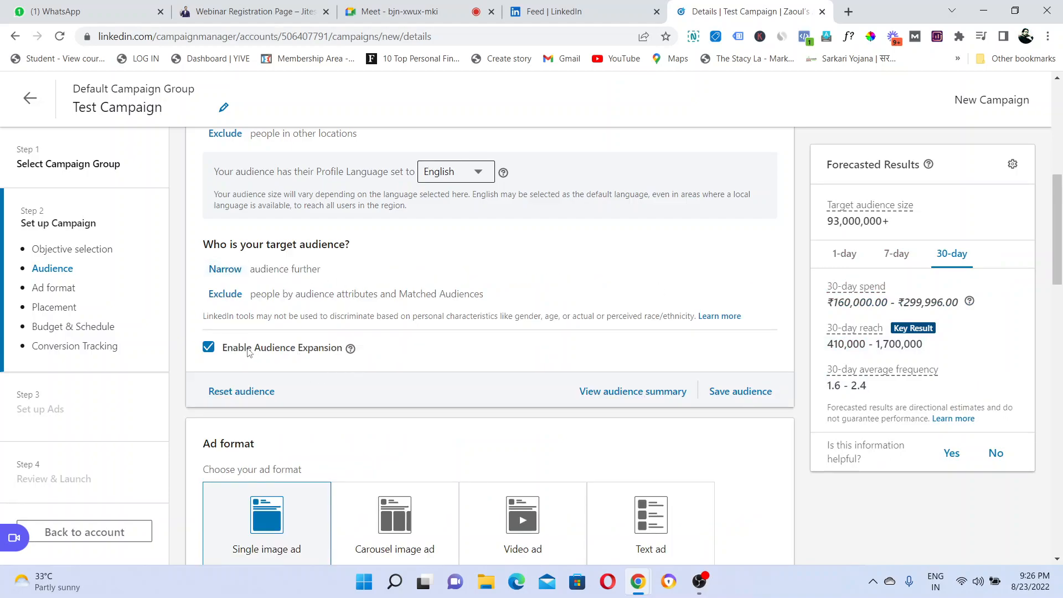
# Turn off Audience Expansion and reset the audience, clearing all targeting criteria.
pyautogui.click(209, 349)
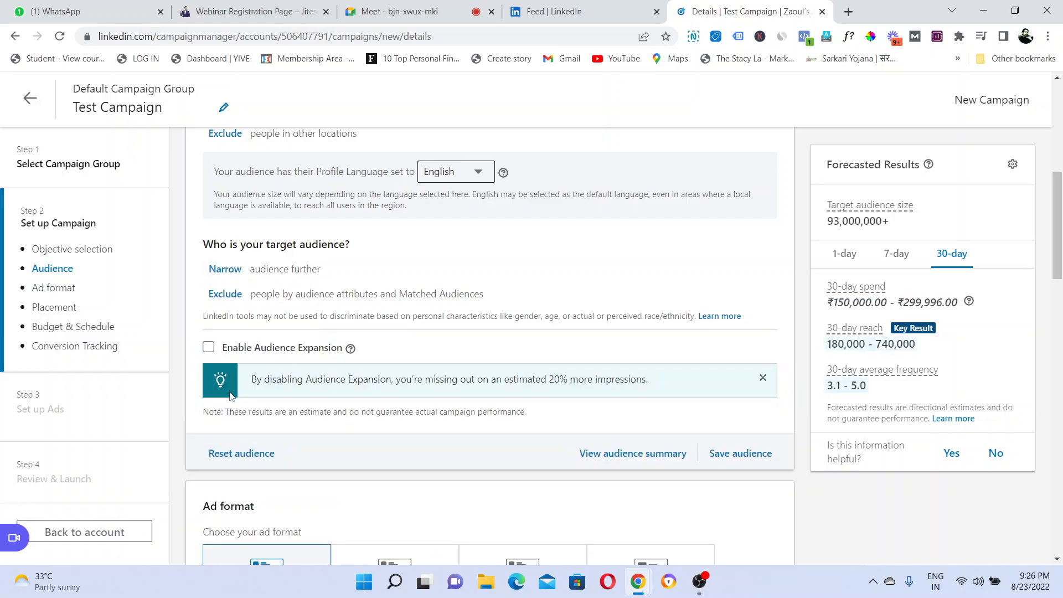
pyautogui.click(235, 455)
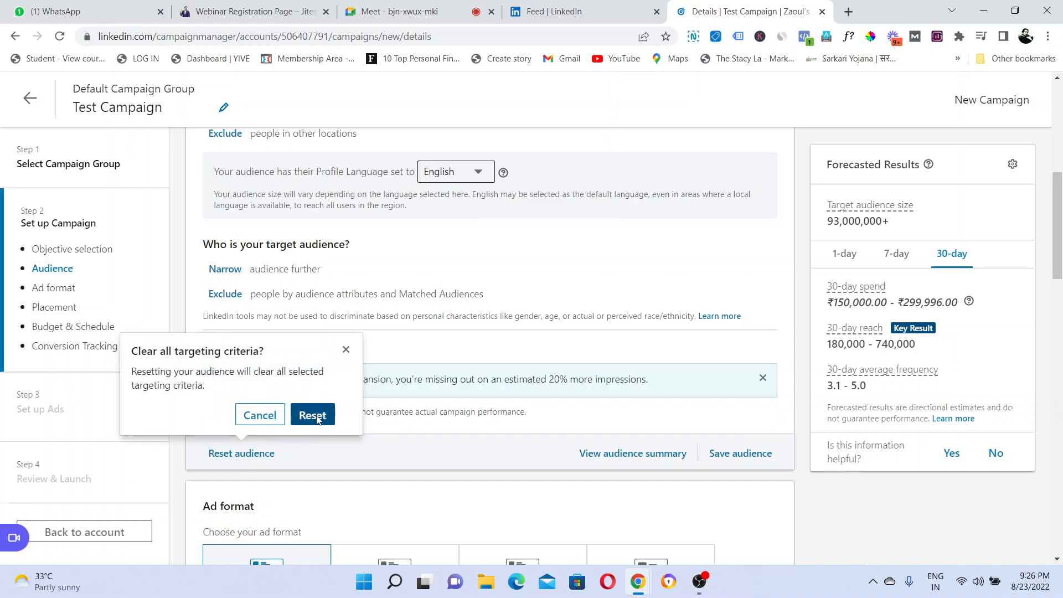
pyautogui.click(318, 419)
pyautogui.moveTo(1062, 299); pyautogui.dragTo(1060, 195)
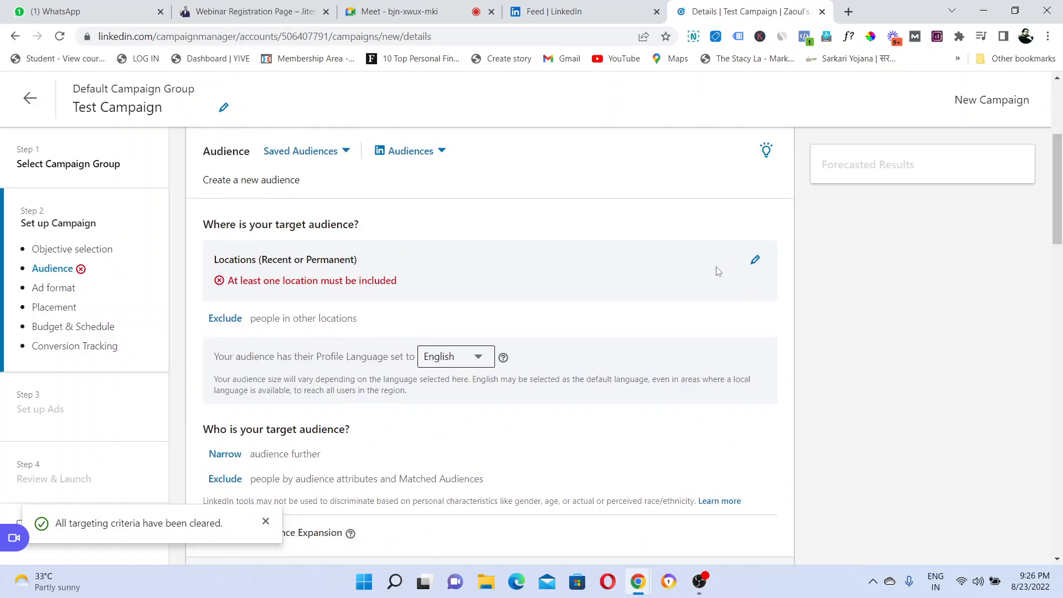
# Search for India and add it as the campaign's target location.
pyautogui.click(756, 260)
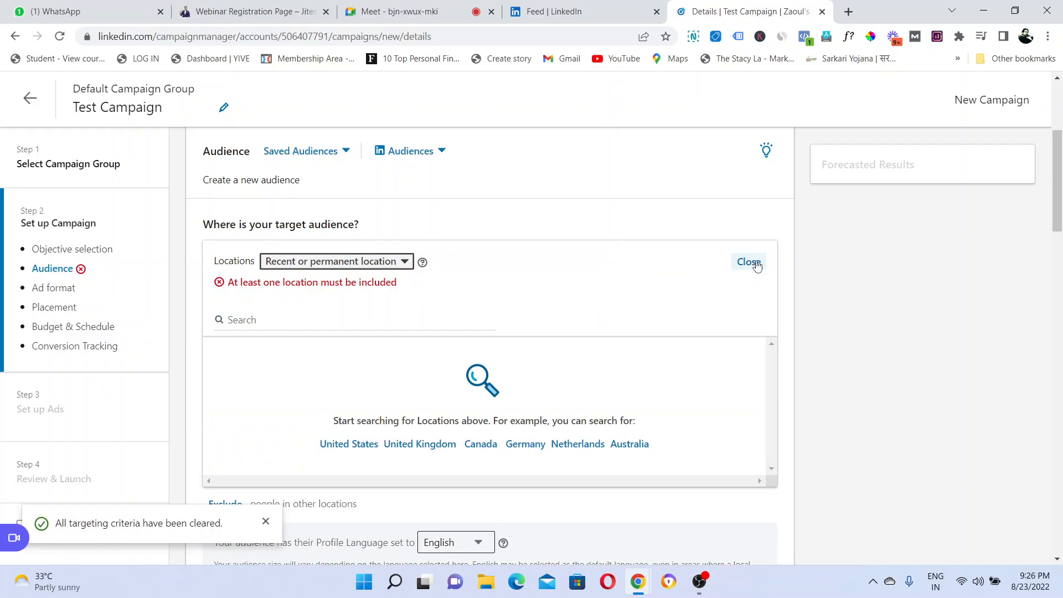
pyautogui.click(277, 321)
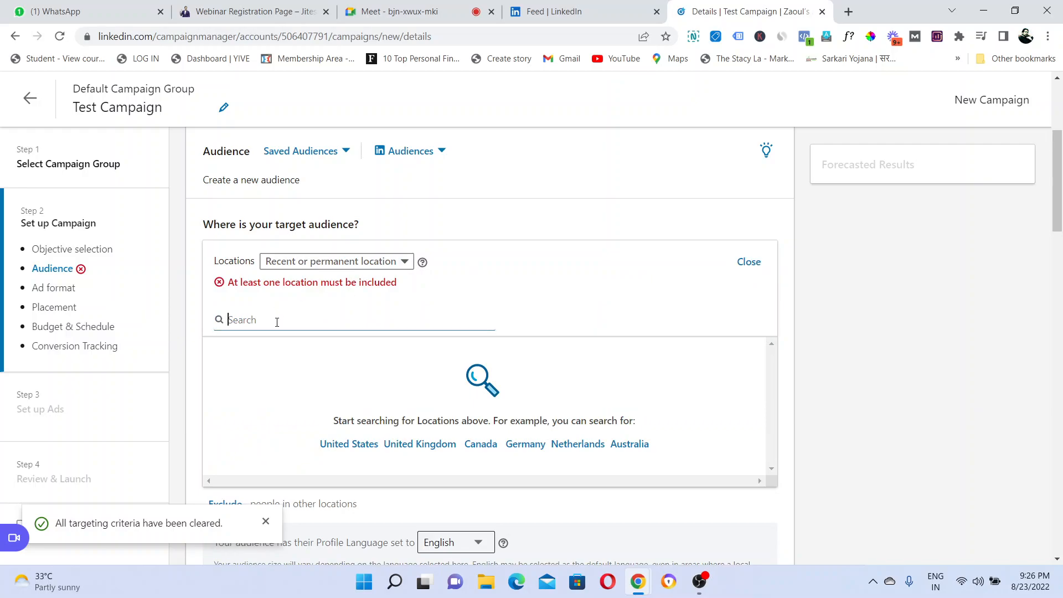
pyautogui.write('India')
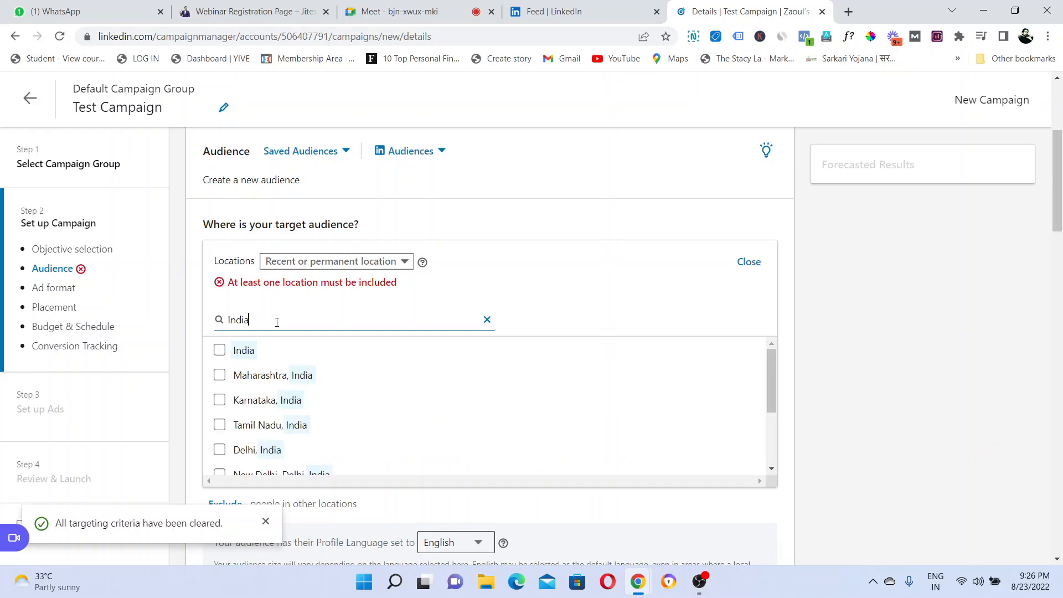
pyautogui.click(221, 350)
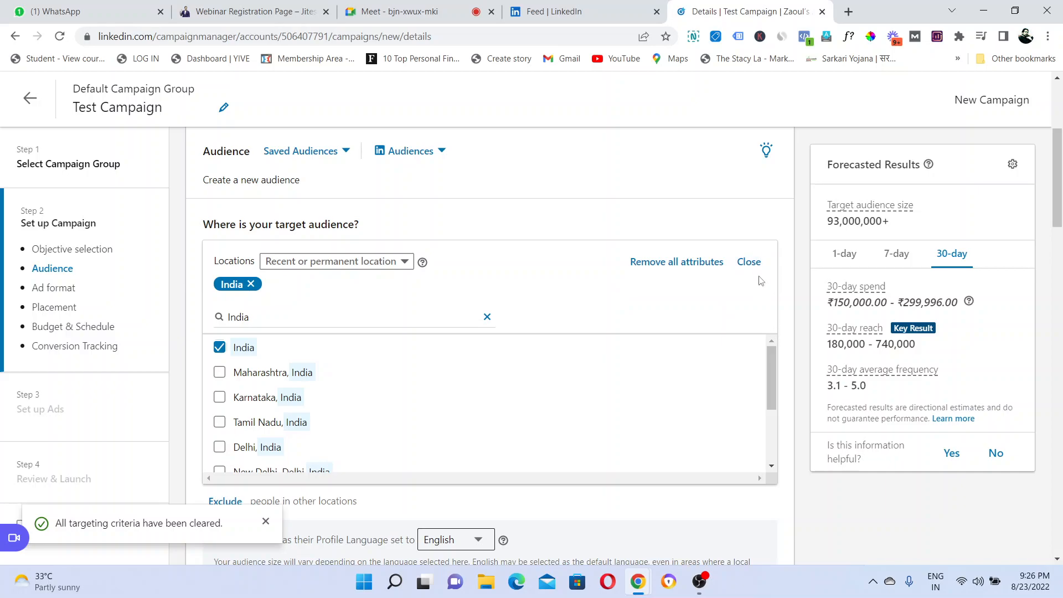
pyautogui.click(748, 261)
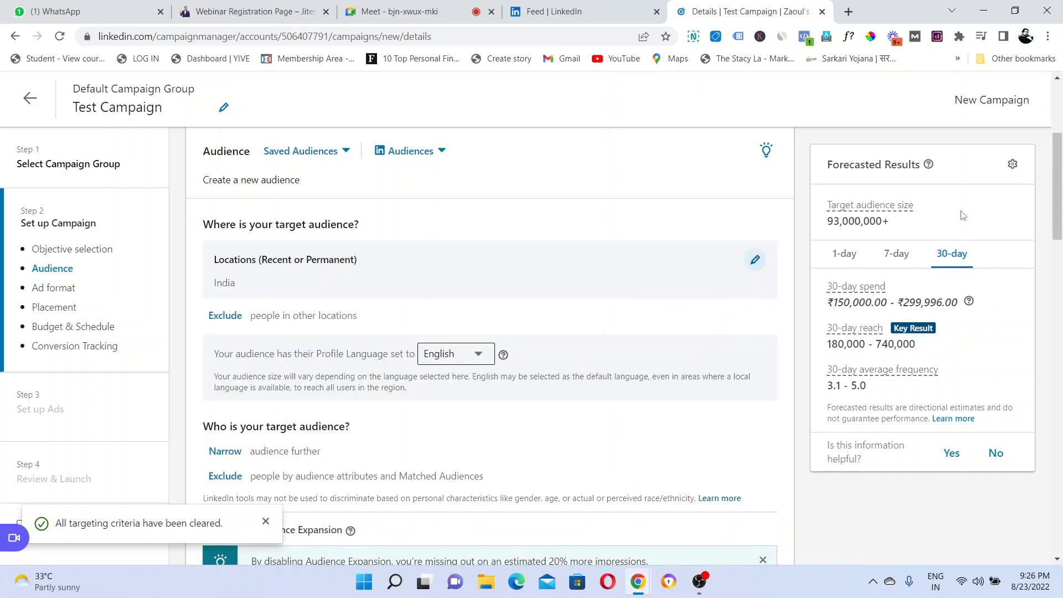
pyautogui.moveTo(1059, 177); pyautogui.dragTo(1061, 211)
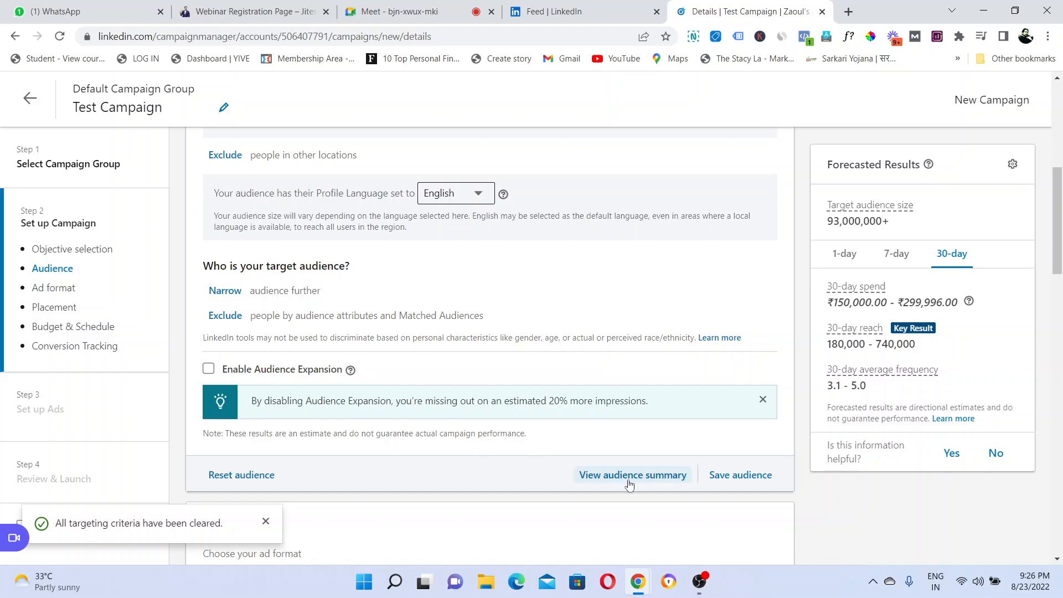
pyautogui.click(644, 475)
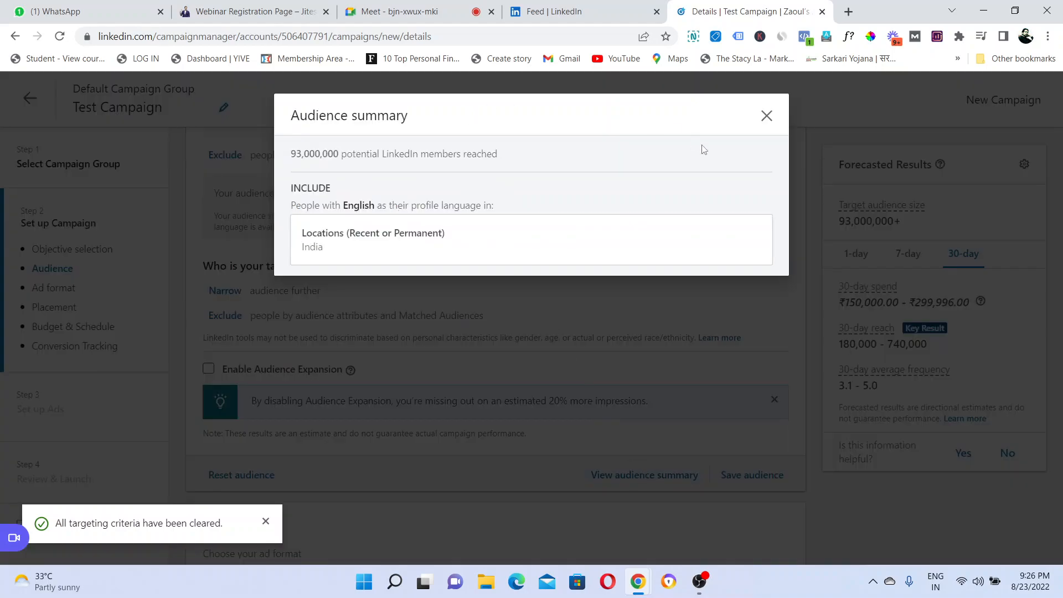
pyautogui.click(769, 118)
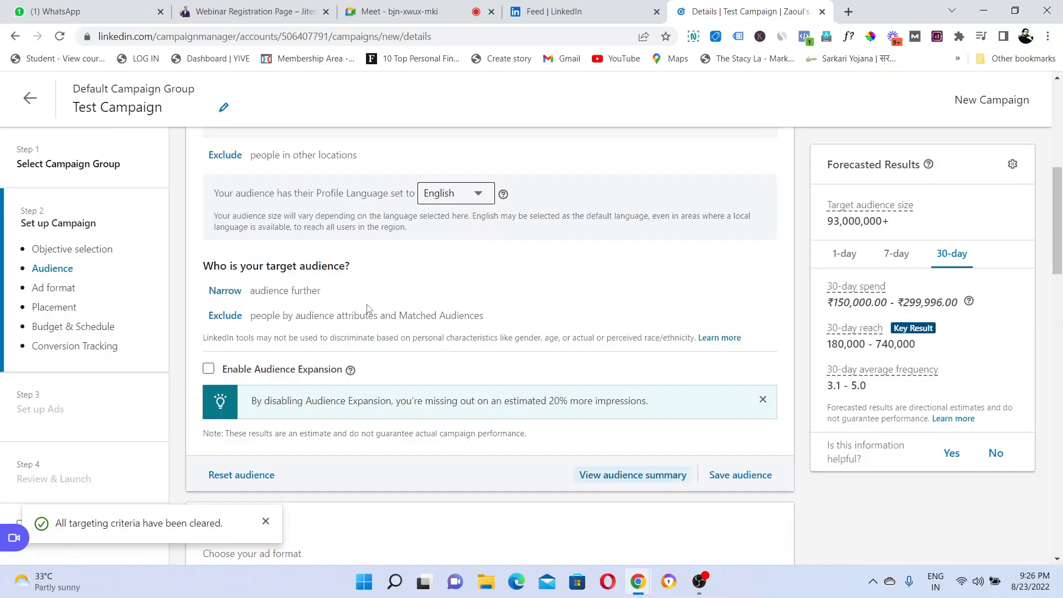
pyautogui.click(52, 268)
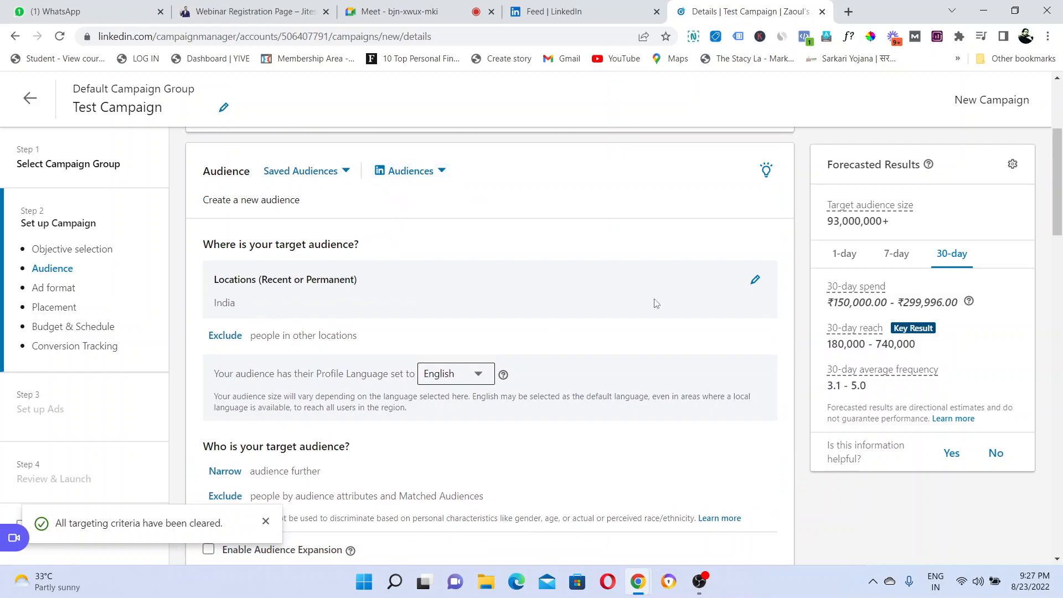
pyautogui.scroll(-5, 1059, 221)
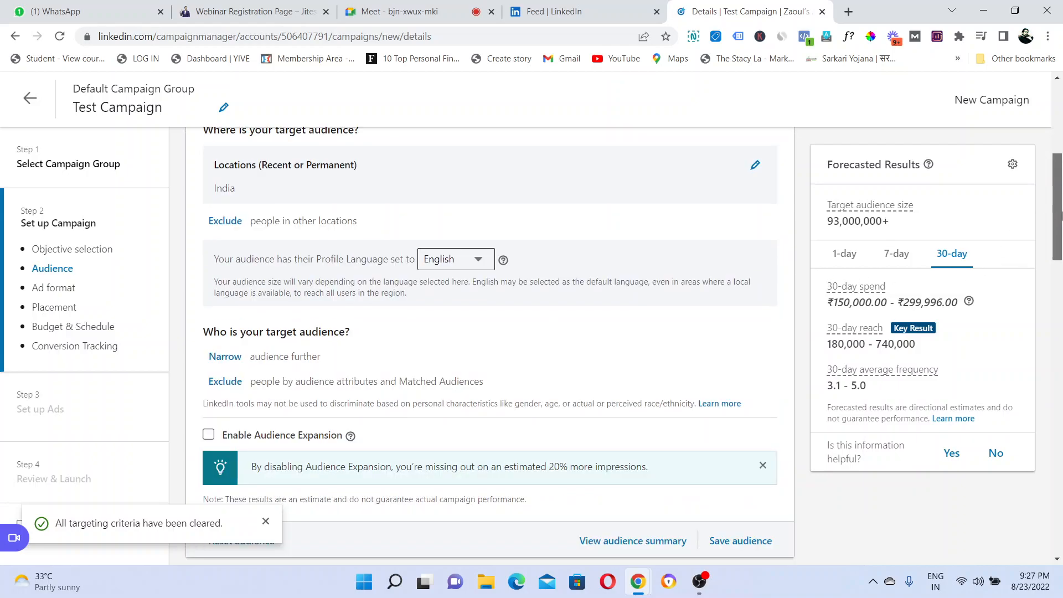
pyautogui.moveTo(1061, 231)
pyautogui.mouseDown()
pyautogui.moveTo(1062, 240)
pyautogui.moveTo(1062, 230)
pyautogui.mouseUp()
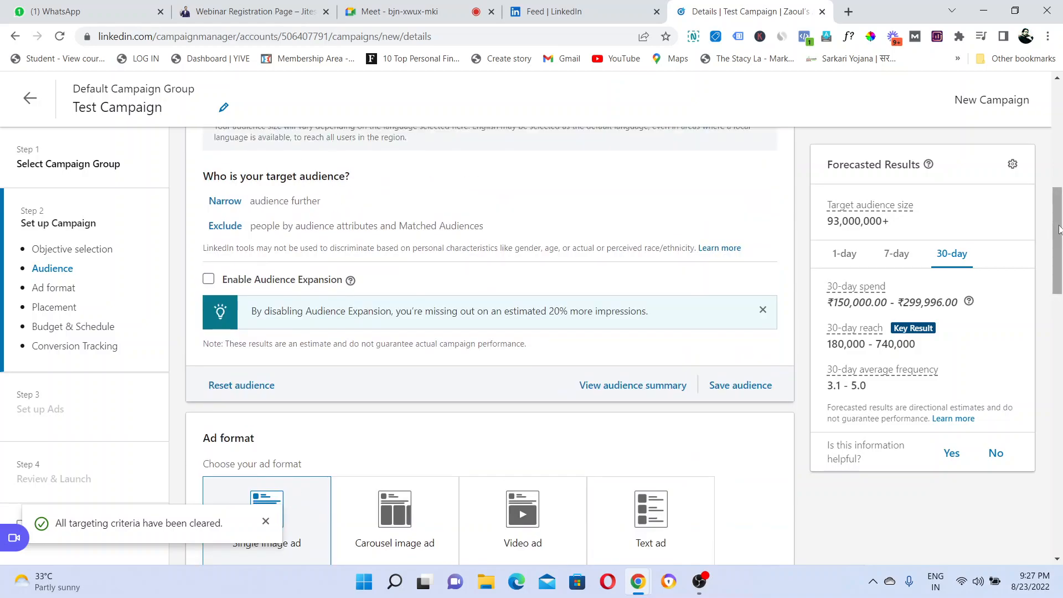
pyautogui.click(208, 280)
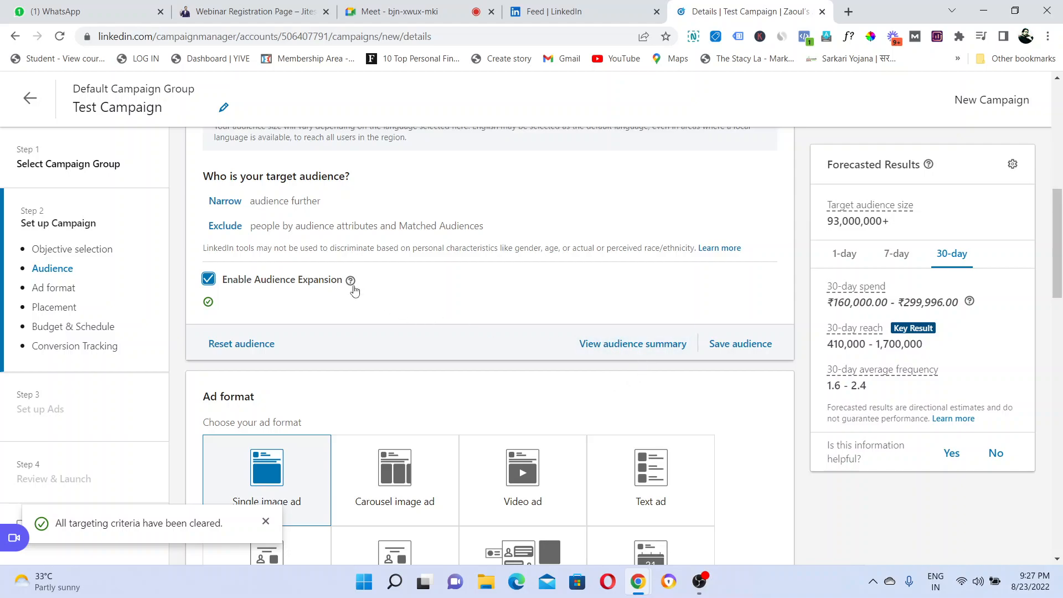
pyautogui.click(208, 279)
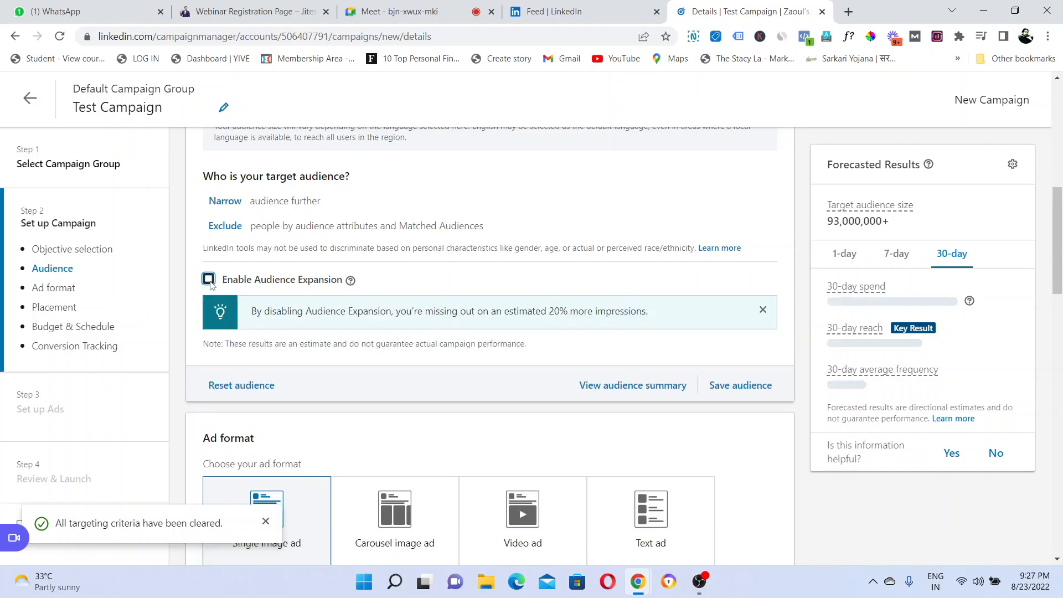
# Narrow the audience by browsing Audience attributes into Interests and Traits, then Member Interests.
pyautogui.click(223, 203)
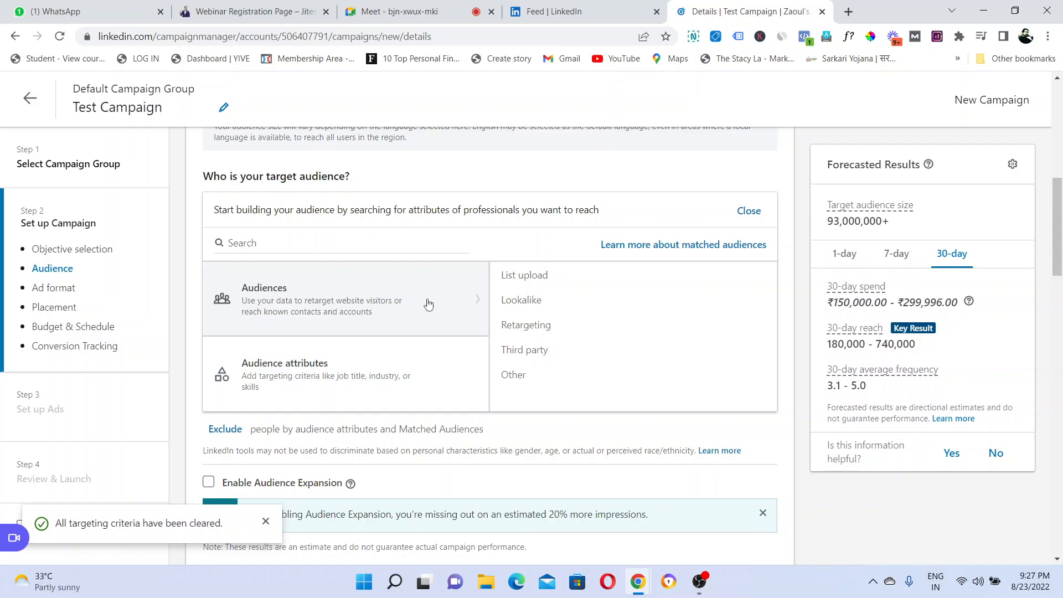
pyautogui.click(371, 380)
pyautogui.moveTo(575, 300)
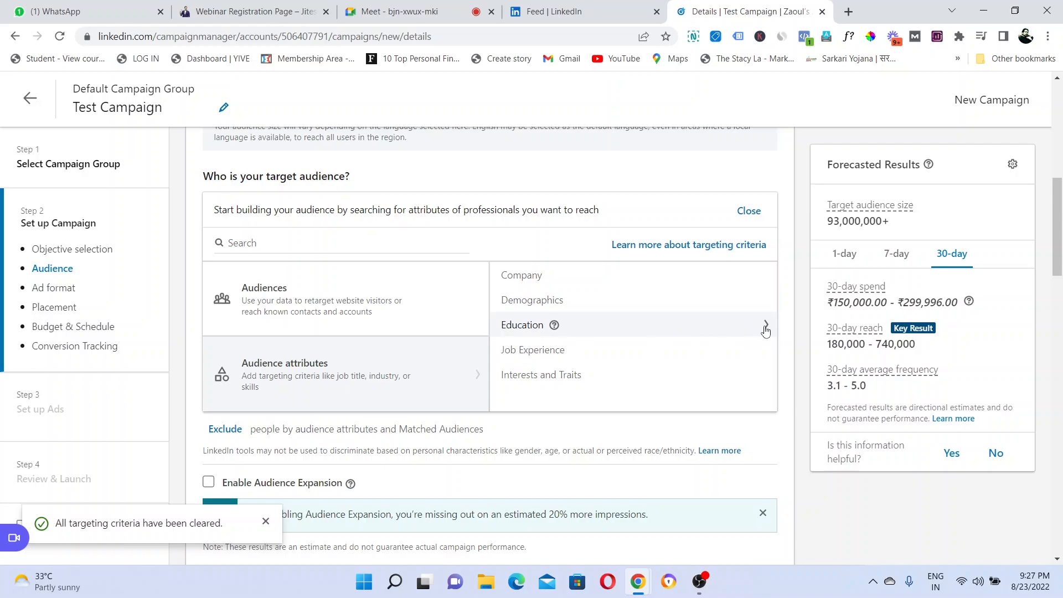
pyautogui.moveTo(574, 350)
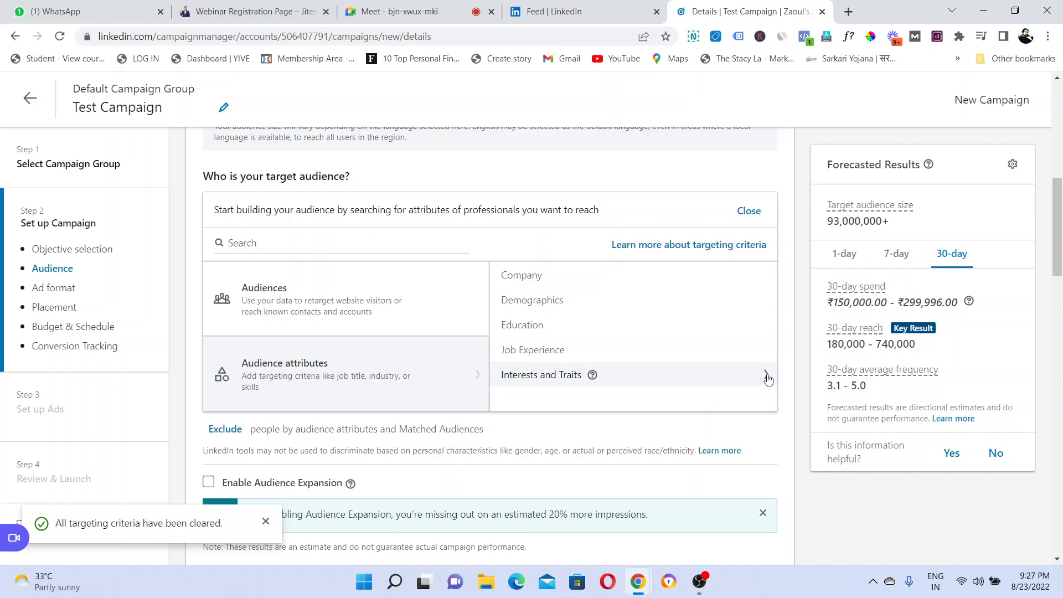
pyautogui.click(659, 374)
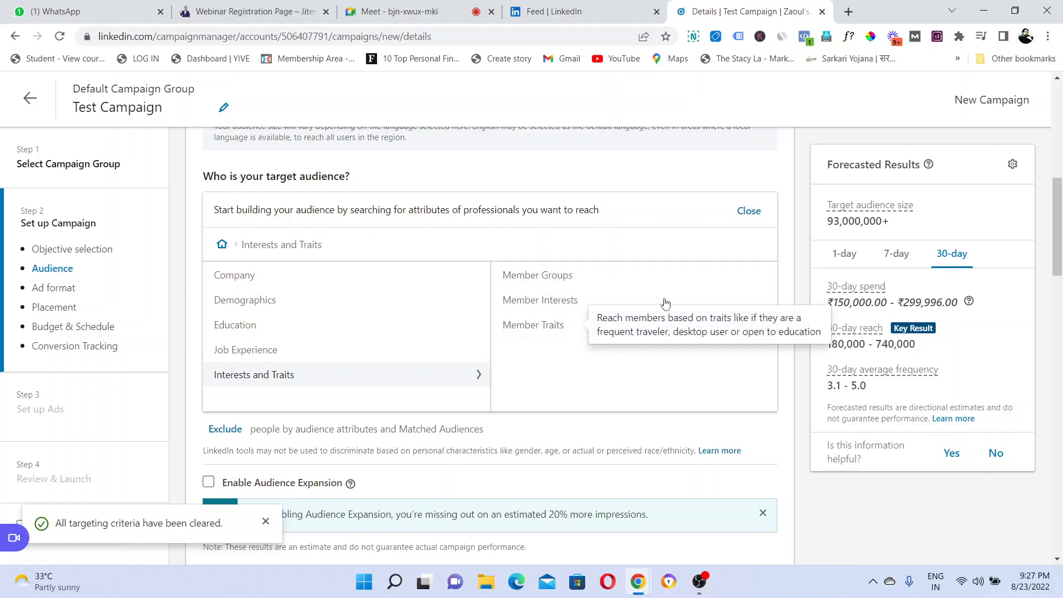
pyautogui.click(719, 306)
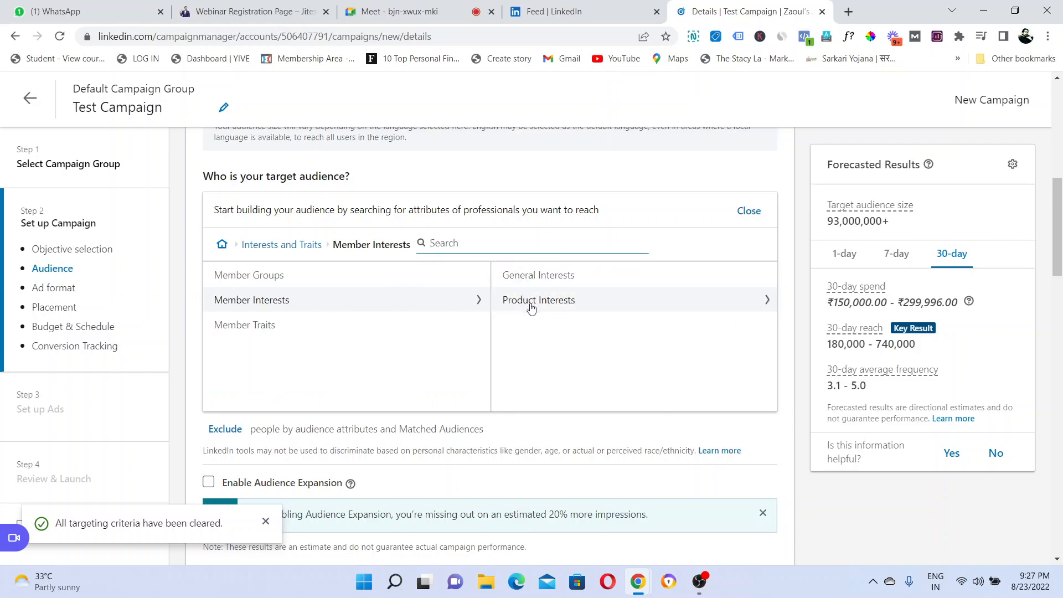
# Look through the Product Interests and General Interests lists, then return to Interests and Traits.
pyautogui.click(620, 312)
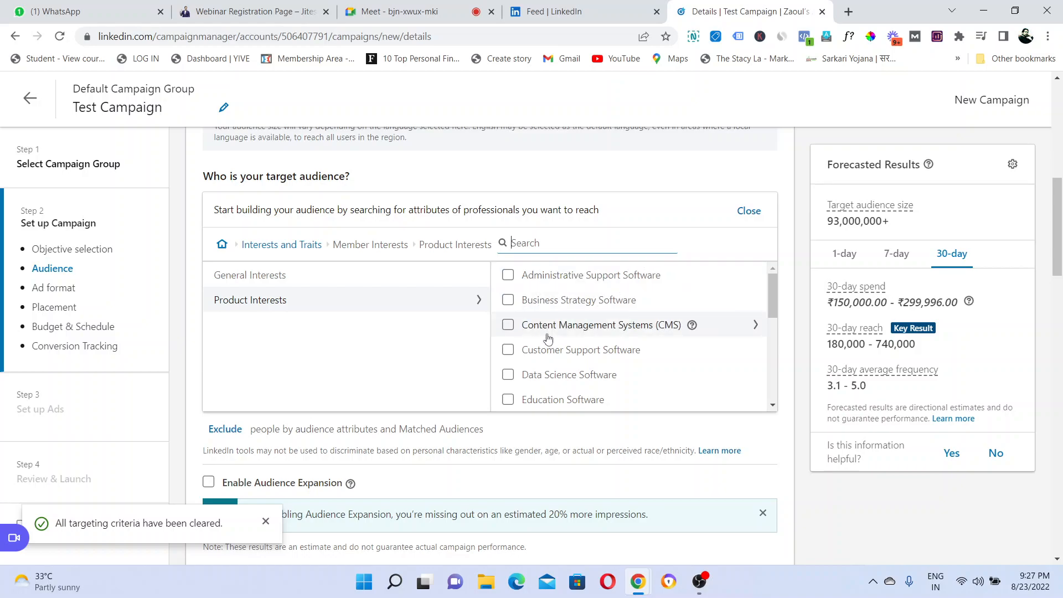
pyautogui.scroll(-2, 773, 286)
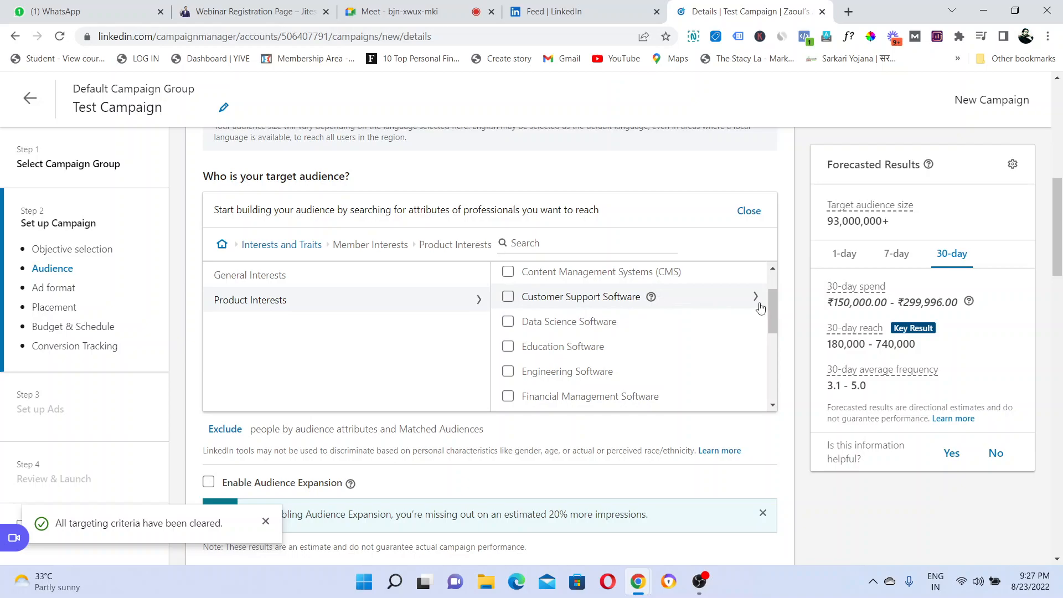
pyautogui.moveTo(771, 304); pyautogui.dragTo(777, 343)
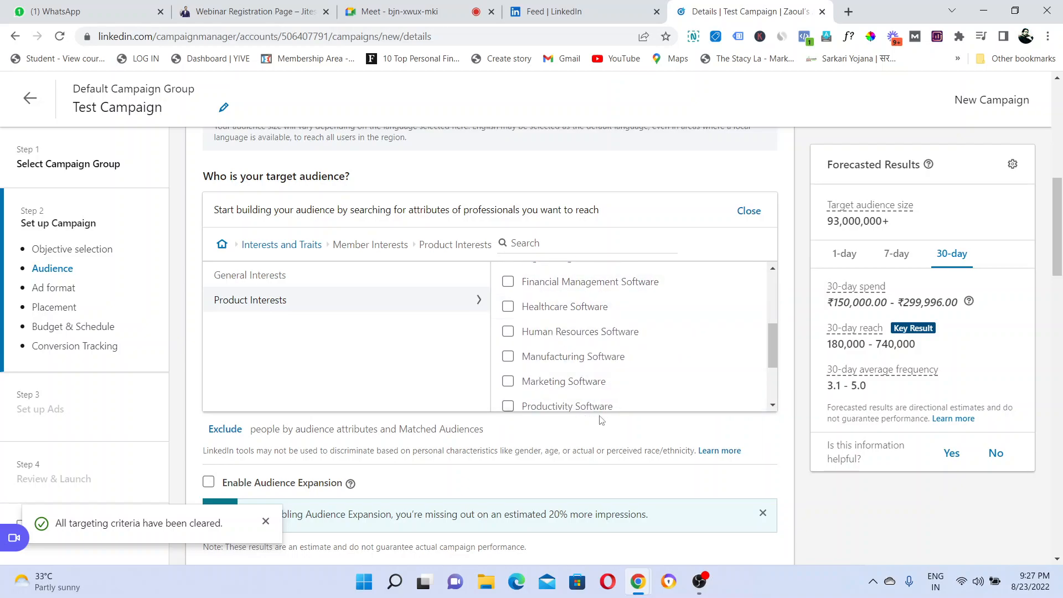
pyautogui.moveTo(774, 341); pyautogui.dragTo(775, 299)
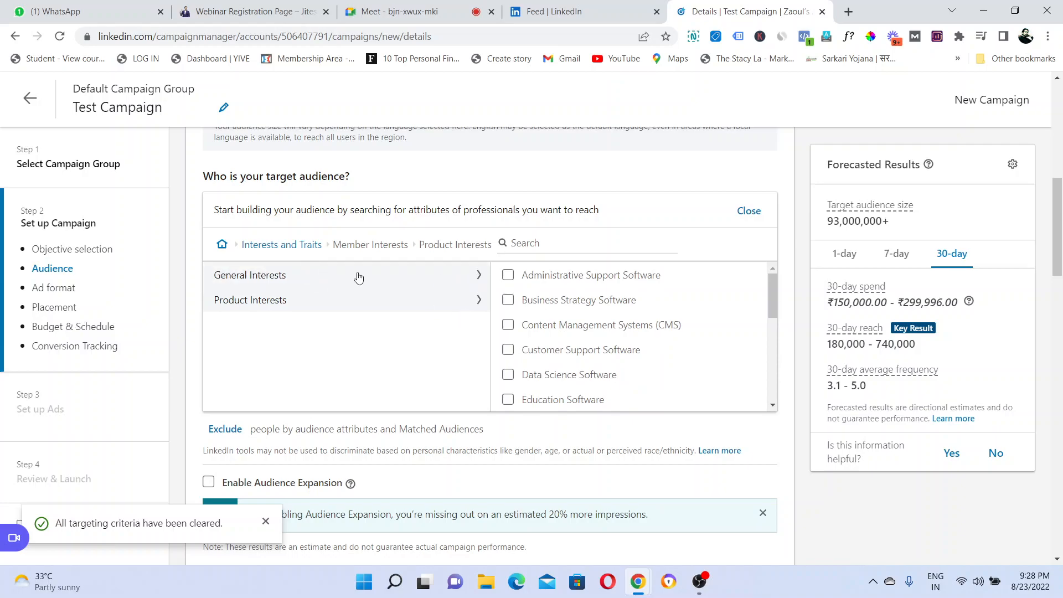
pyautogui.click(359, 278)
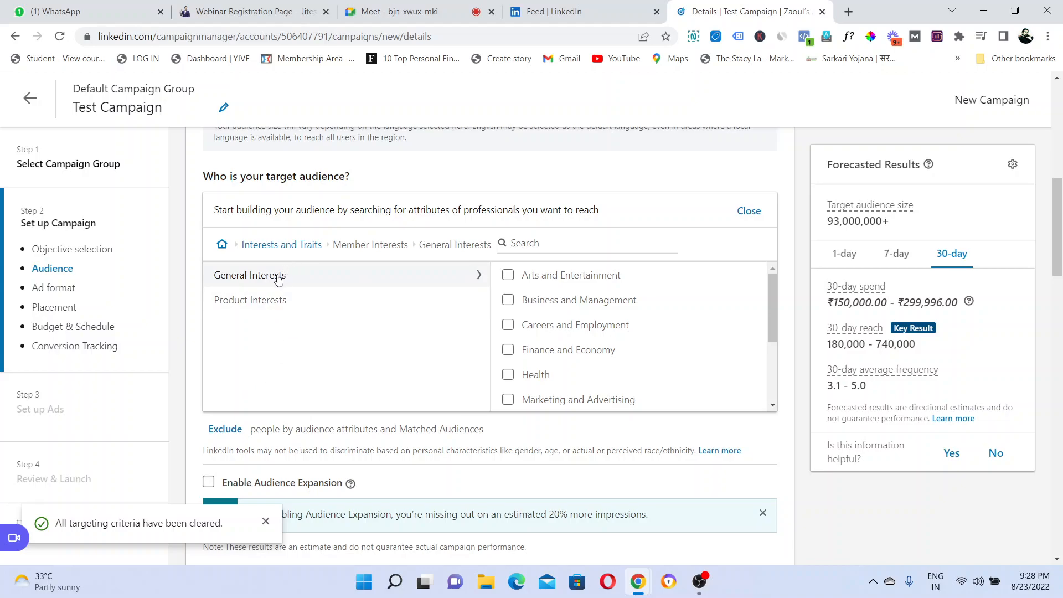
pyautogui.click(246, 248)
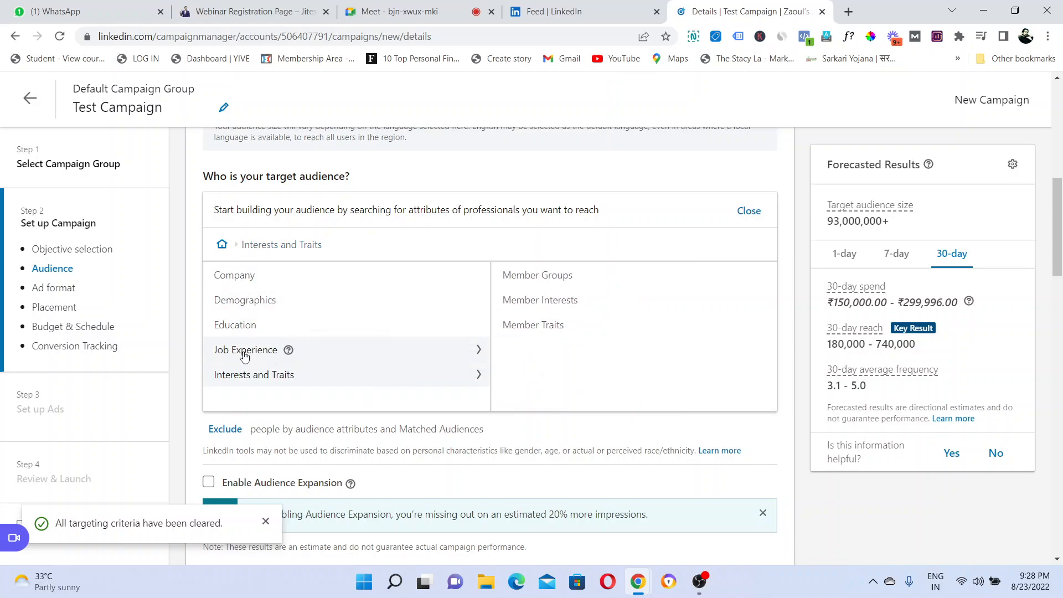
# Browse Job Experience, then the Company attributes, and bring up the Company Size options.
pyautogui.click(418, 351)
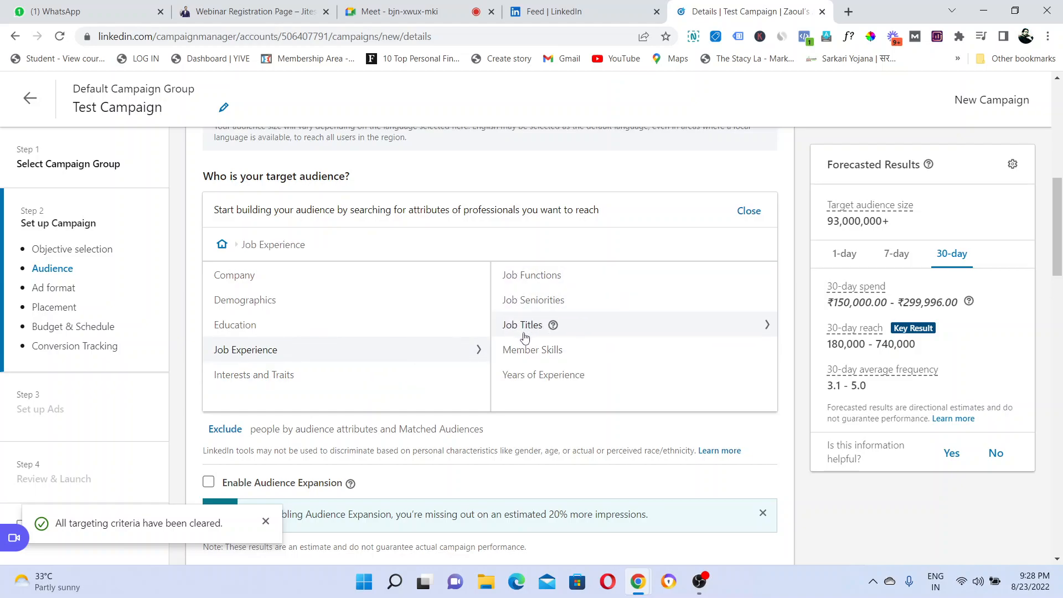
pyautogui.click(245, 277)
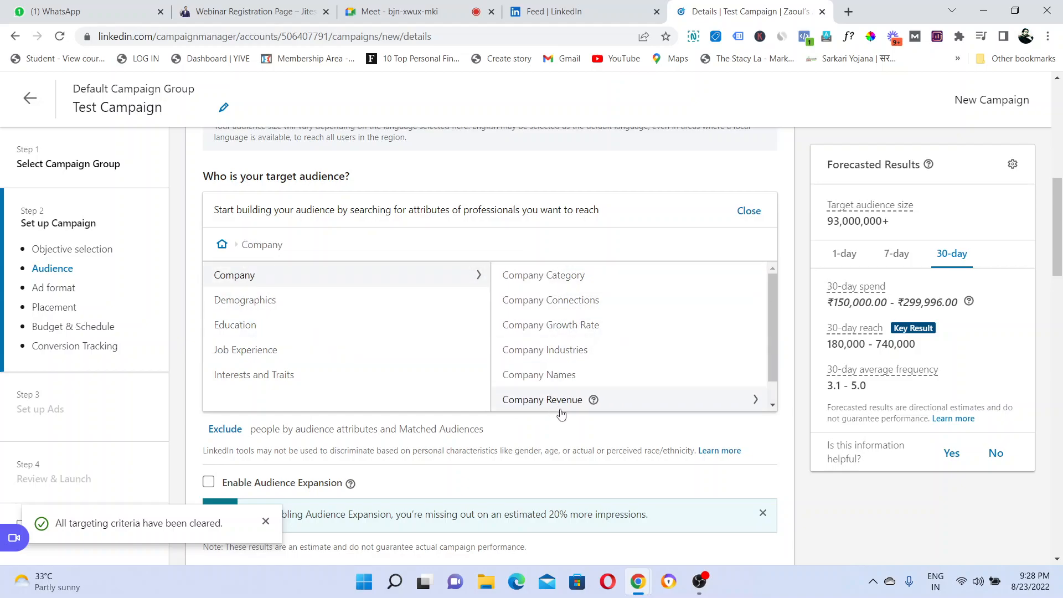
pyautogui.moveTo(768, 290); pyautogui.dragTo(769, 401)
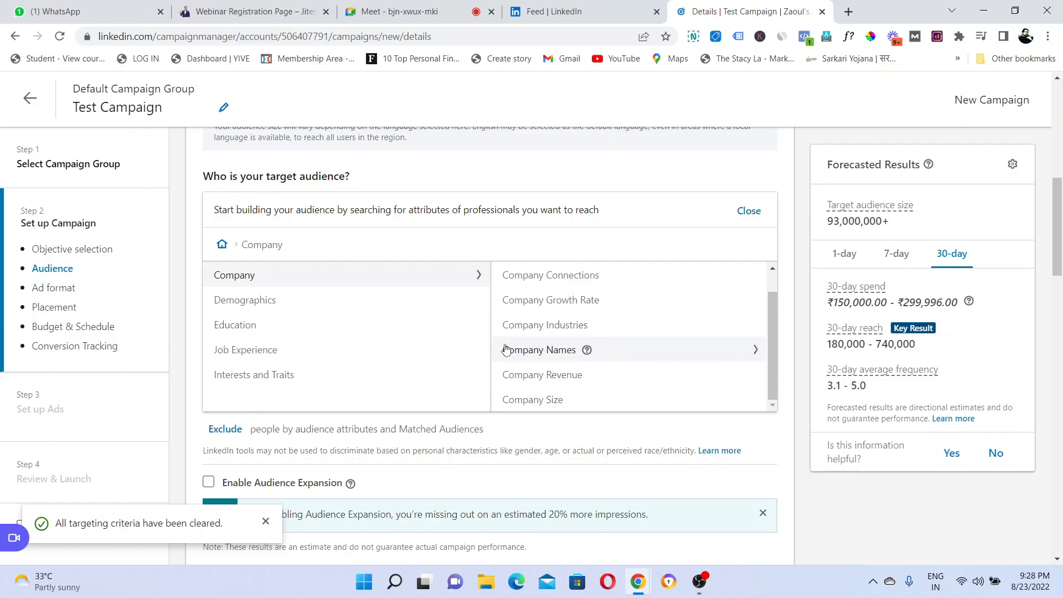
pyautogui.click(528, 401)
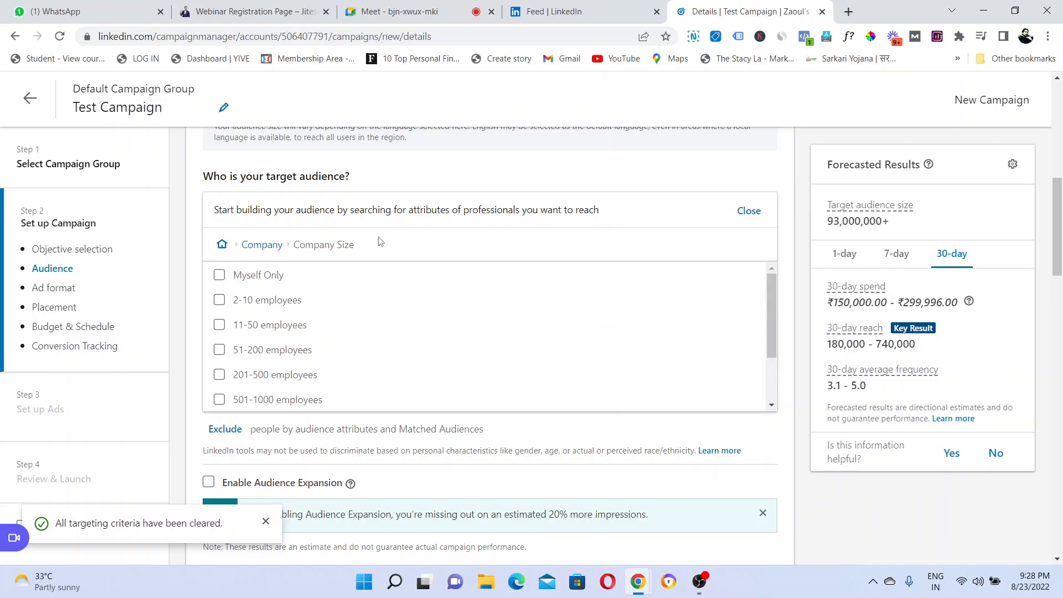
# Try targeting 2-10 and 11-50 employee companies, then remove both and go back to Company attributes.
pyautogui.click(219, 302)
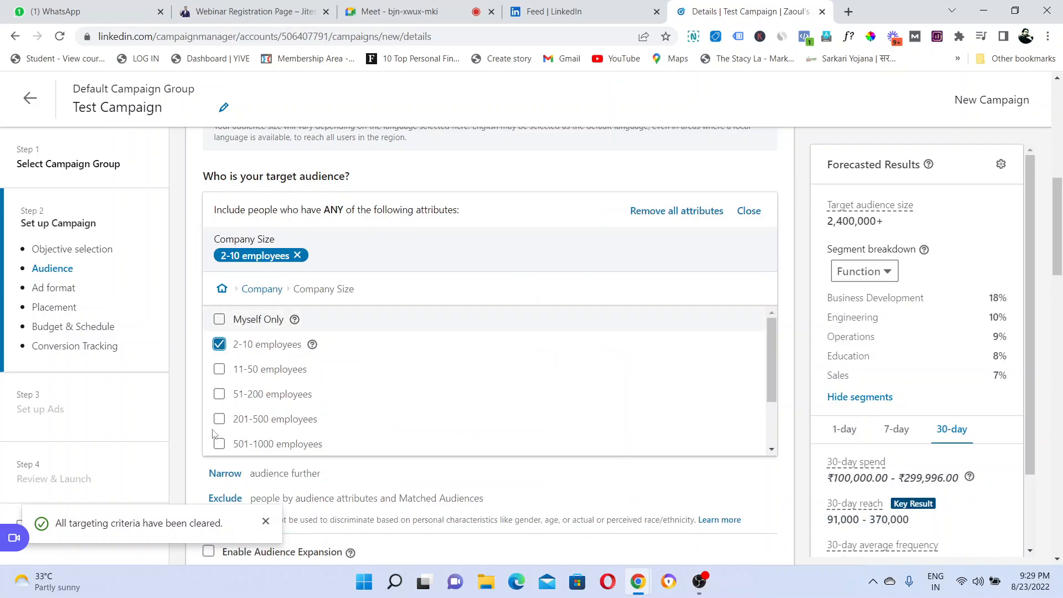
pyautogui.moveTo(232, 345); pyautogui.dragTo(333, 346)
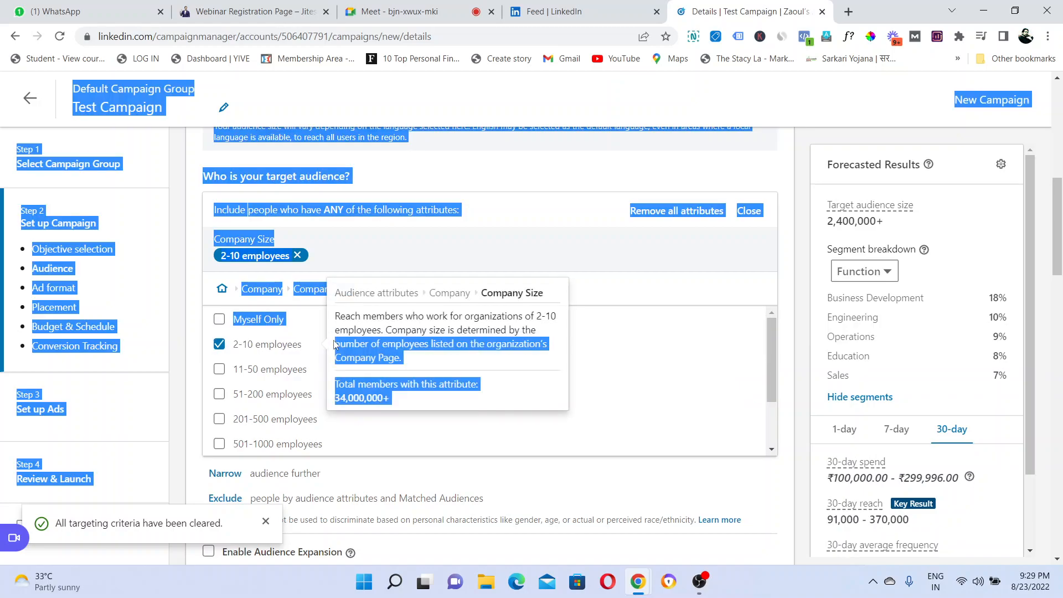
pyautogui.click(217, 371)
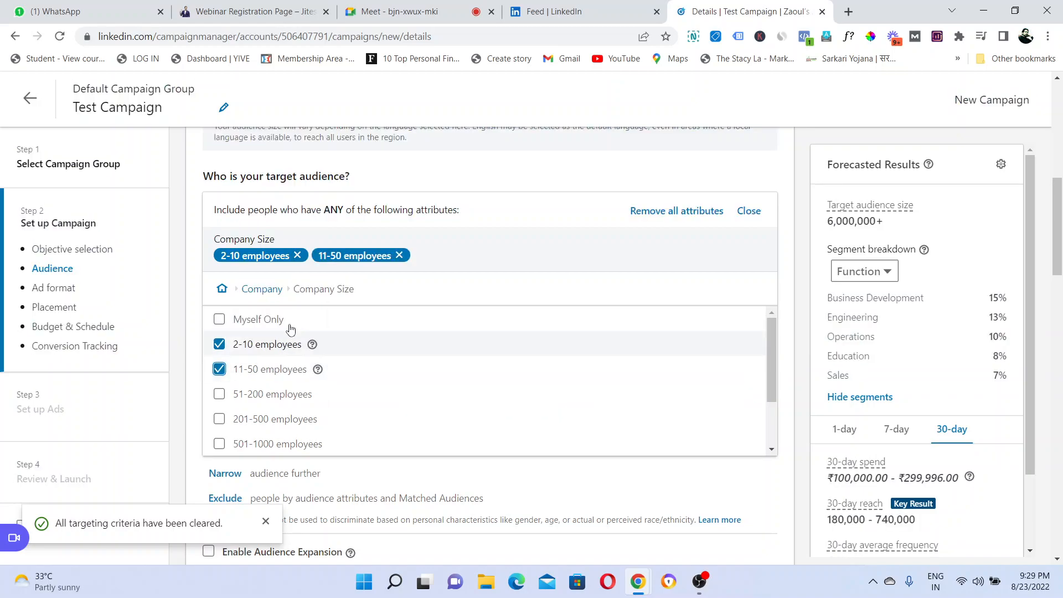
pyautogui.click(219, 344)
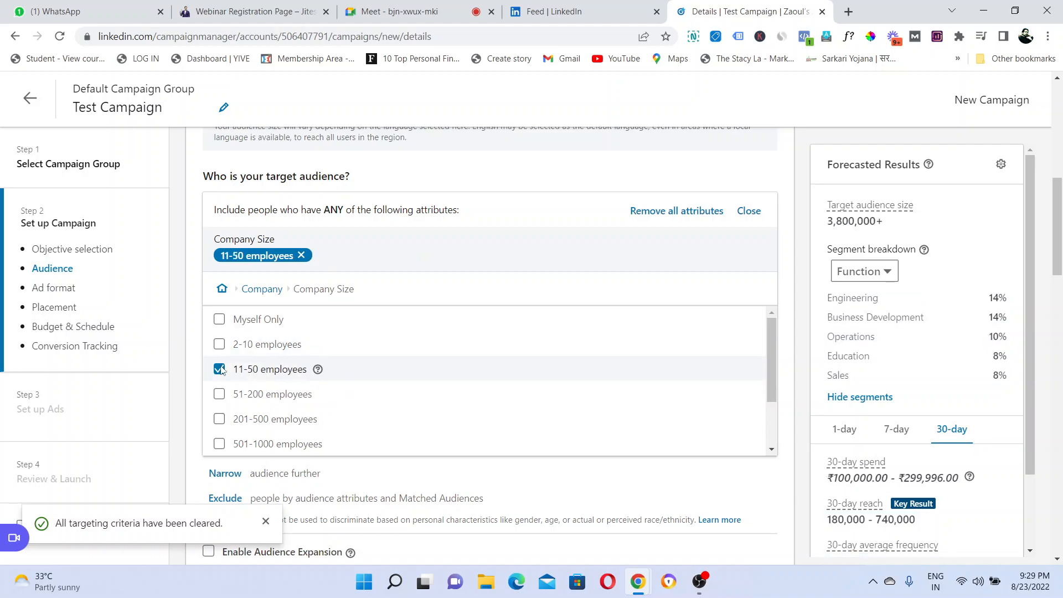
pyautogui.click(219, 370)
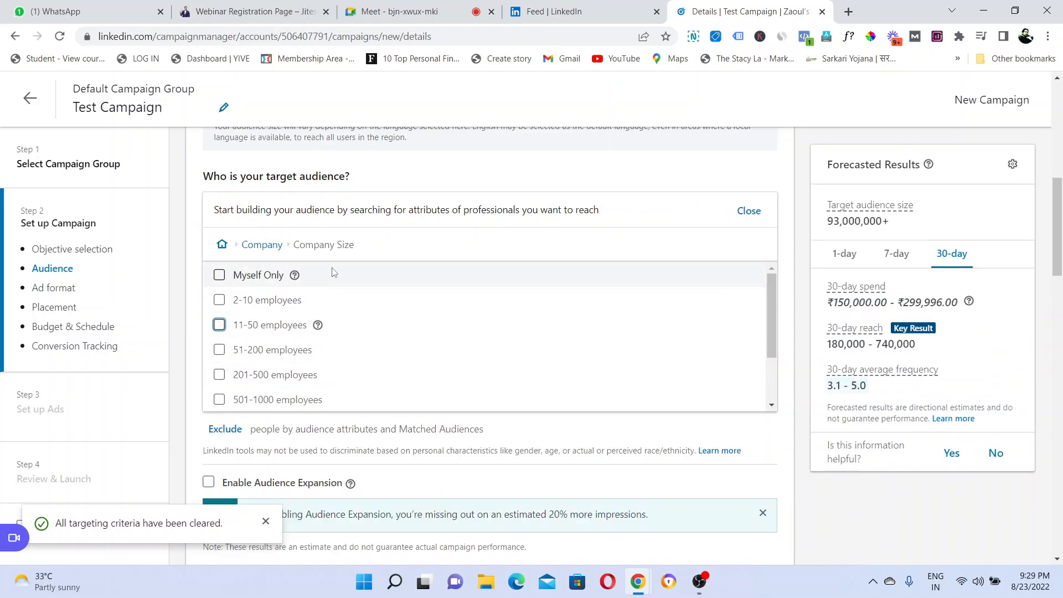
pyautogui.click(257, 246)
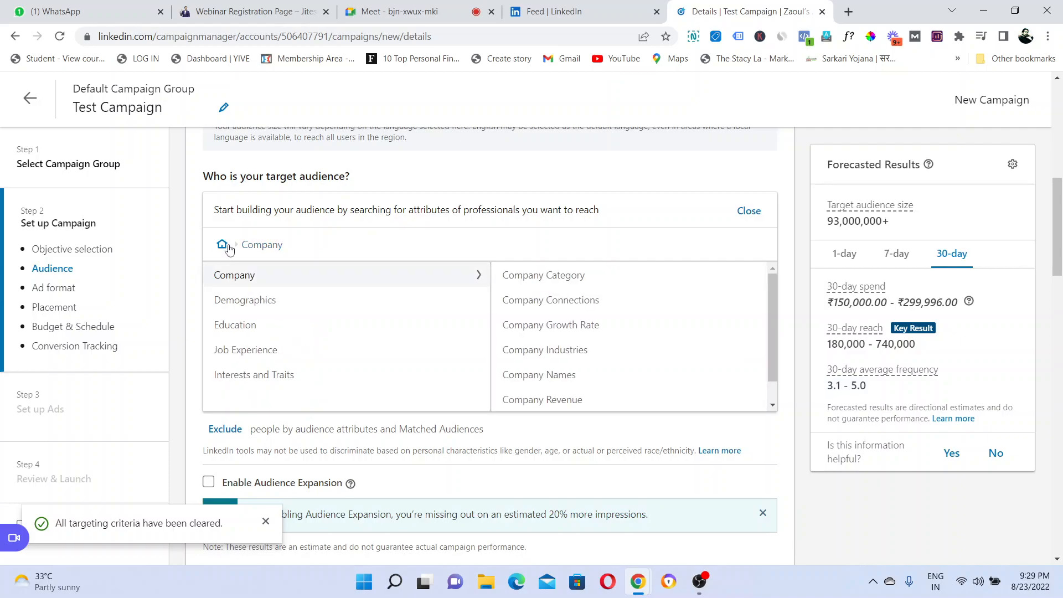
# Look through Audiences > List upload > Contact List, then move on to the Lookalike audiences panel.
pyautogui.click(221, 246)
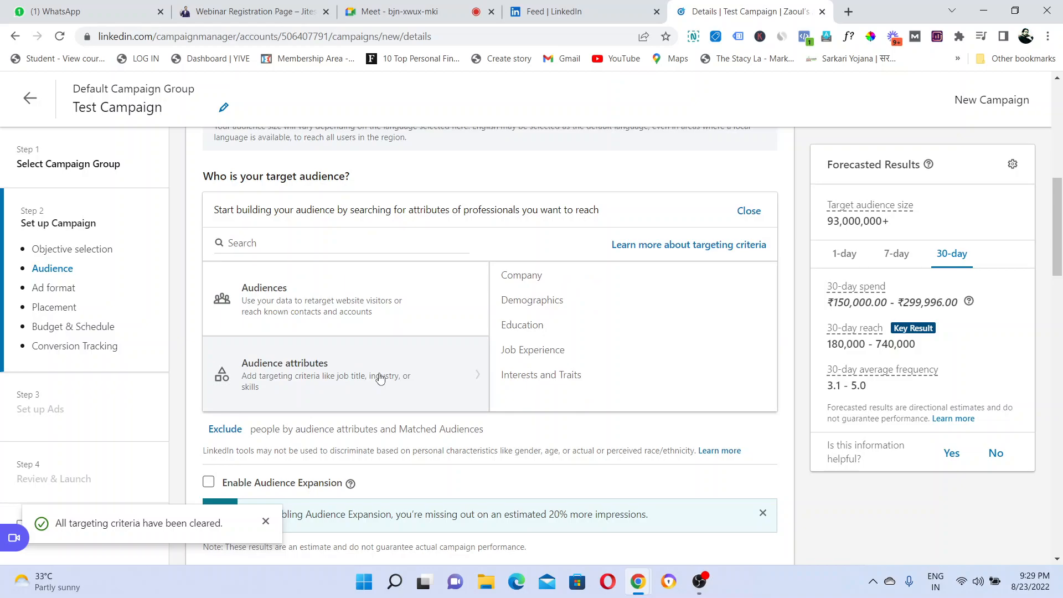
pyautogui.click(366, 318)
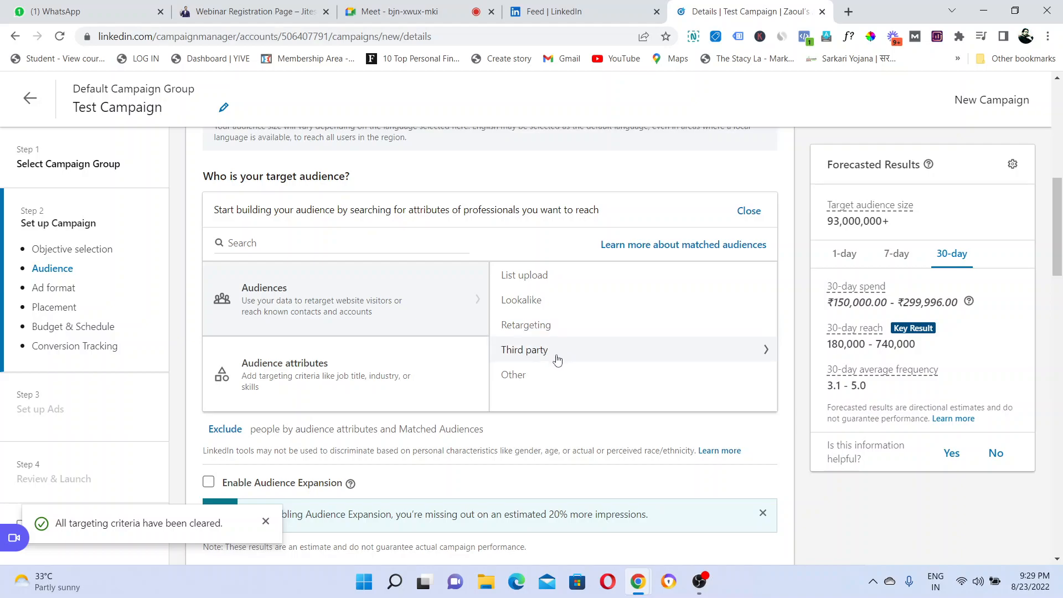
pyautogui.click(597, 283)
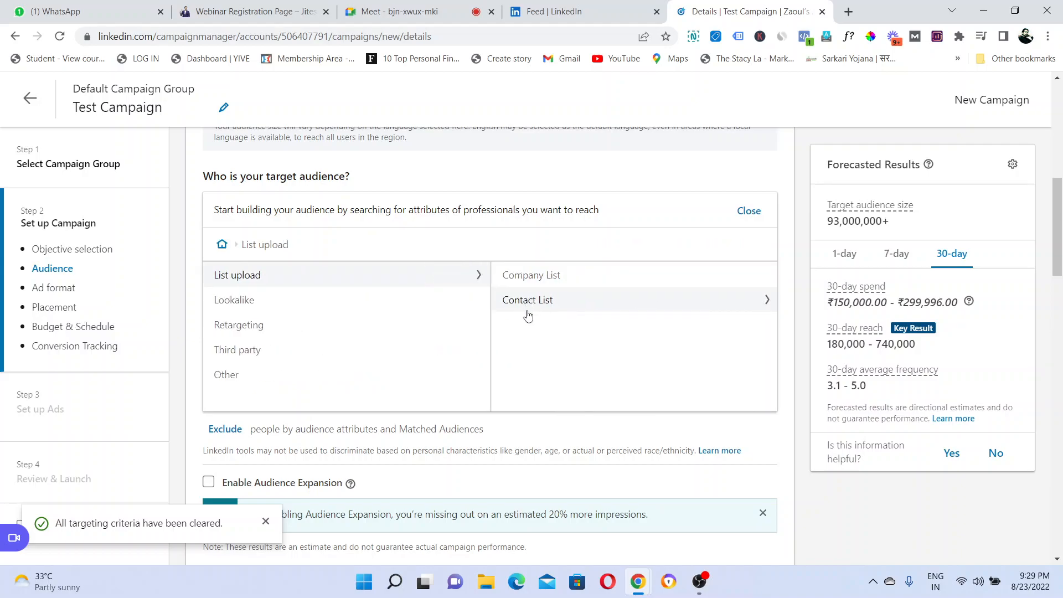
pyautogui.click(550, 310)
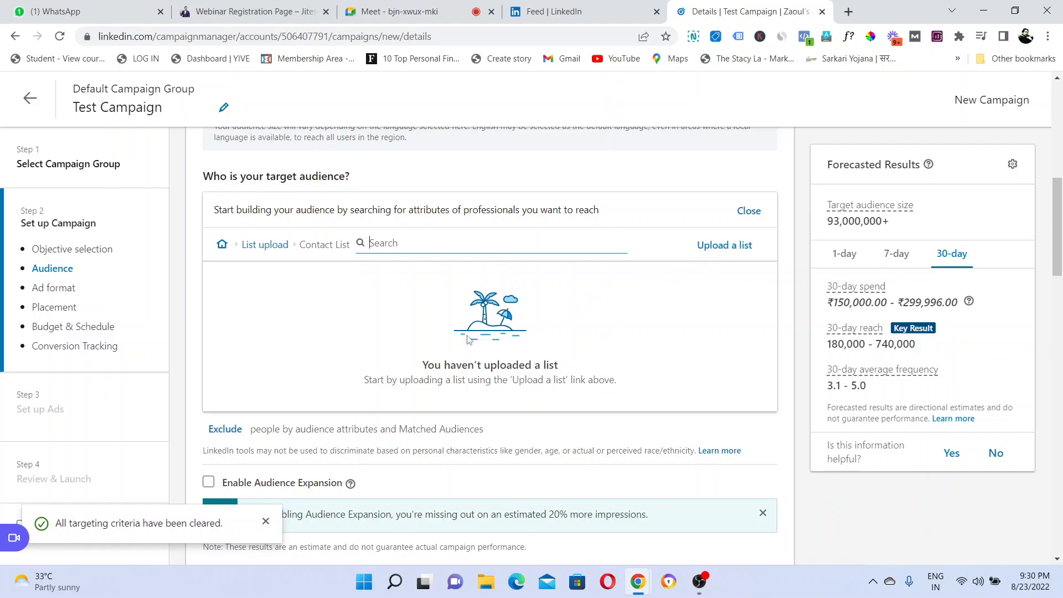
pyautogui.click(252, 247)
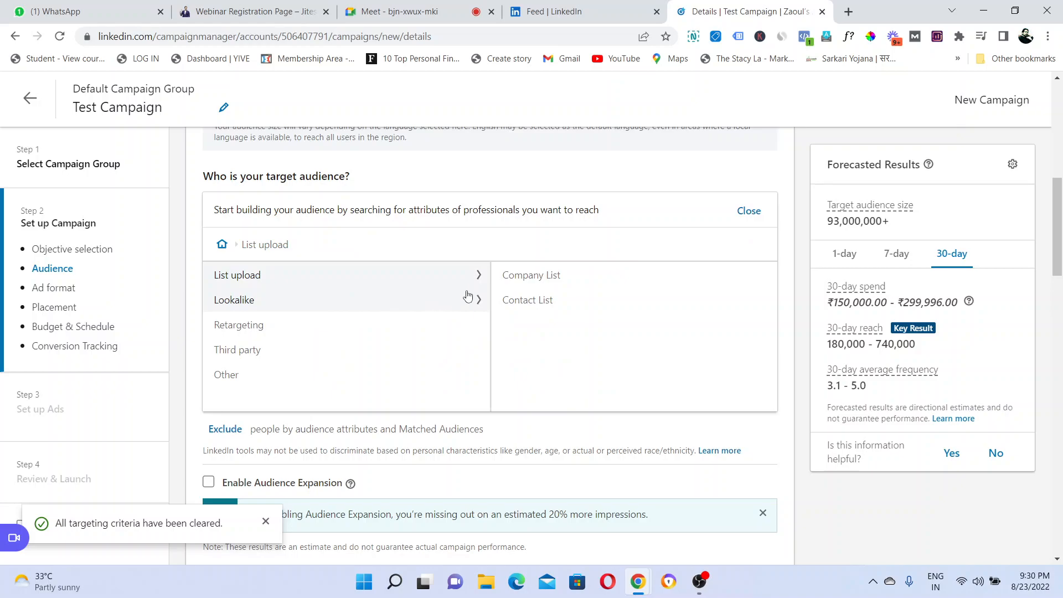
pyautogui.click(377, 299)
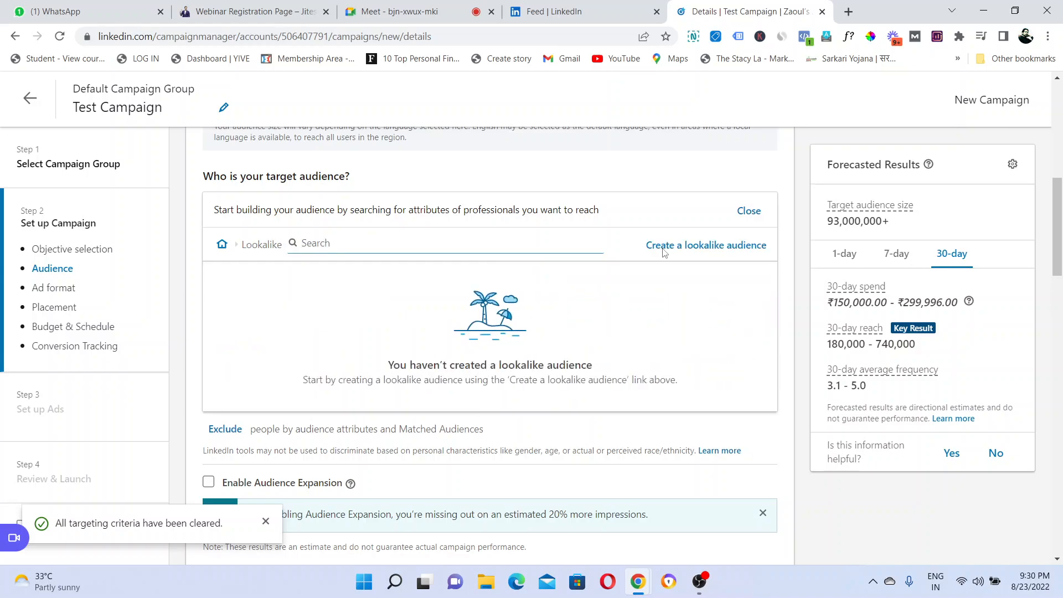
pyautogui.click(706, 252)
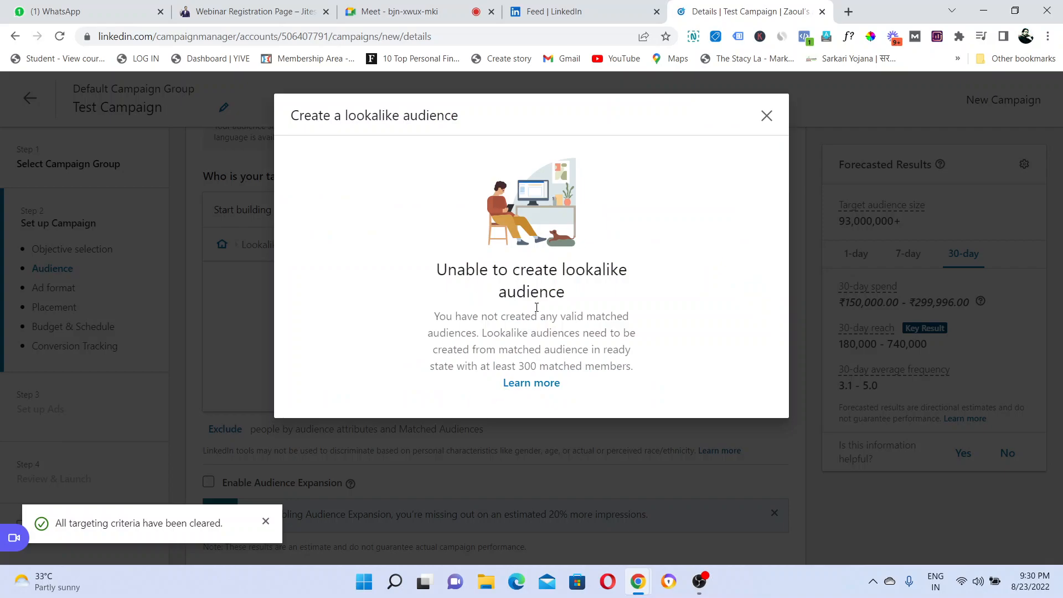
pyautogui.moveTo(466, 263); pyautogui.dragTo(598, 294)
pyautogui.click(499, 310)
pyautogui.moveTo(443, 313); pyautogui.dragTo(615, 380)
pyautogui.click(614, 379)
pyautogui.moveTo(430, 367); pyautogui.dragTo(633, 371)
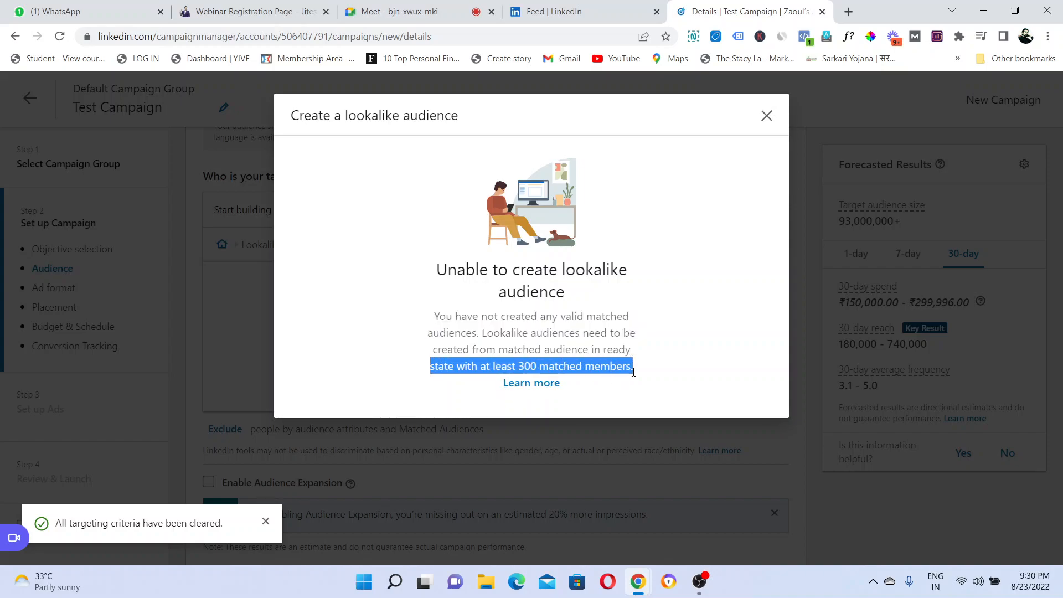
pyautogui.click(633, 371)
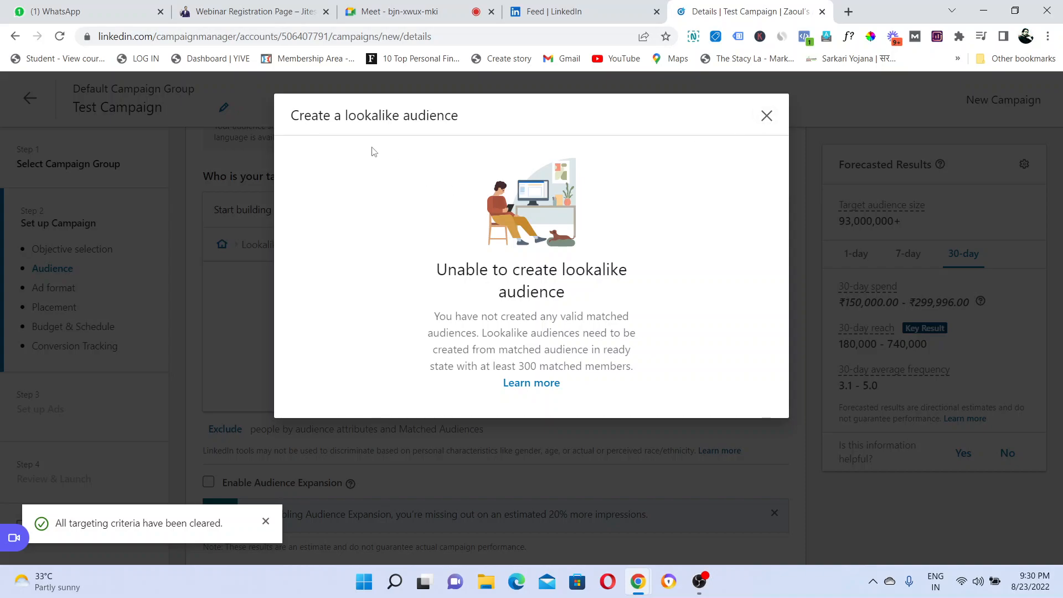
pyautogui.moveTo(346, 116); pyautogui.dragTo(400, 117)
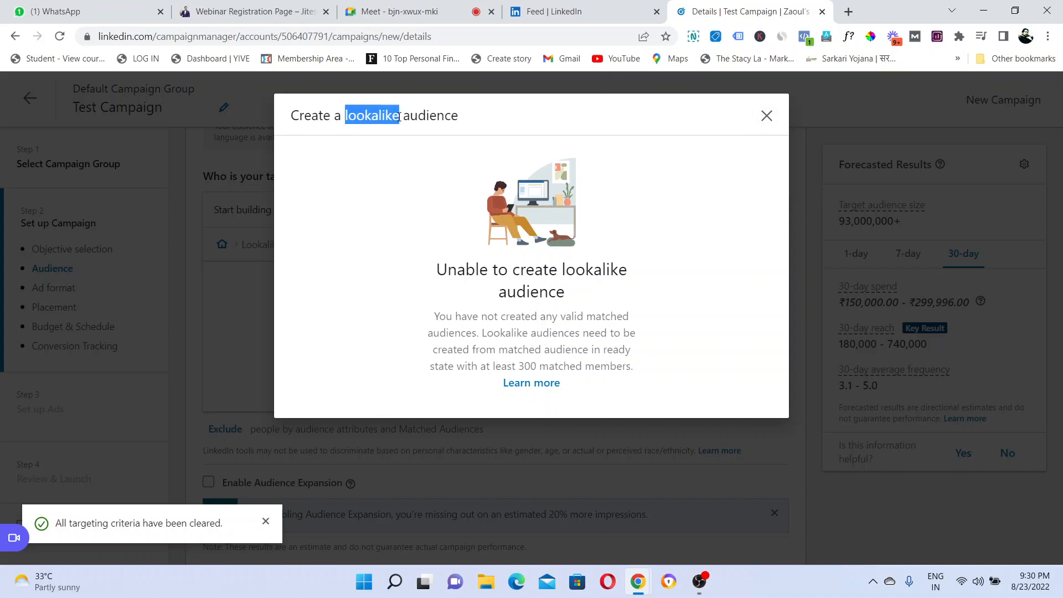
pyautogui.click(399, 117)
pyautogui.doubleClick(366, 115)
pyautogui.click(347, 115)
pyautogui.moveTo(346, 115); pyautogui.dragTo(400, 115)
pyautogui.click(399, 115)
pyautogui.click(343, 115)
pyautogui.click(399, 115)
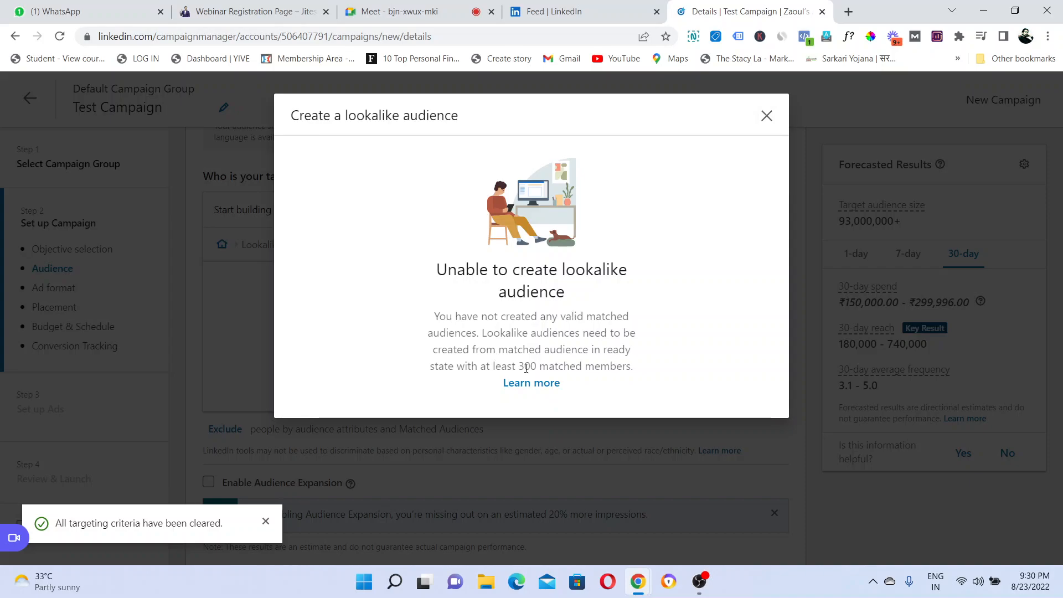
pyautogui.moveTo(523, 368); pyautogui.dragTo(652, 218)
pyautogui.click(726, 143)
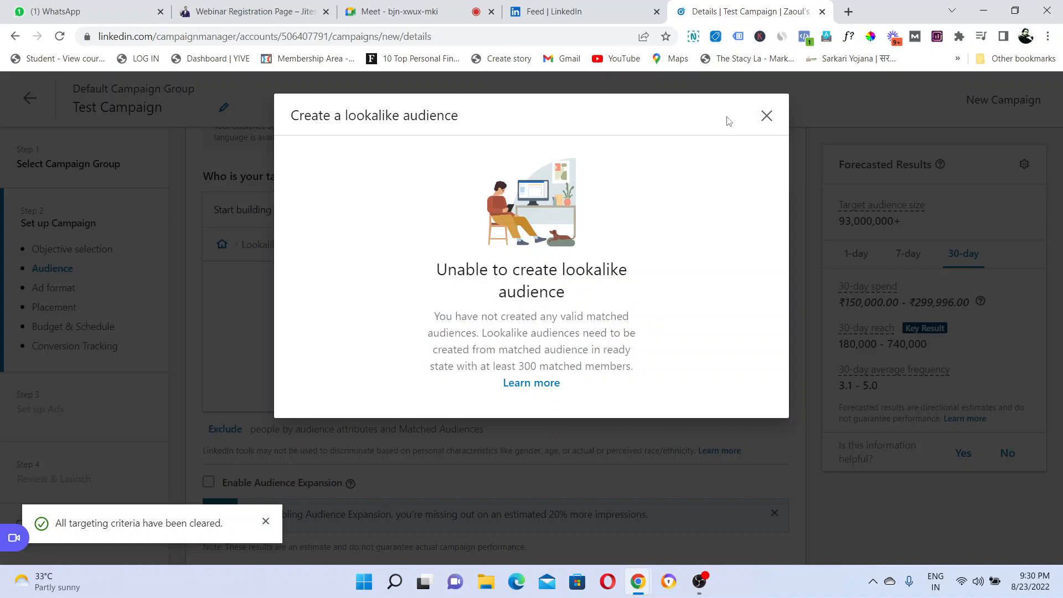
# Close the lookalike dialog and start a new website audience from Retargeting > Website.
pyautogui.click(766, 116)
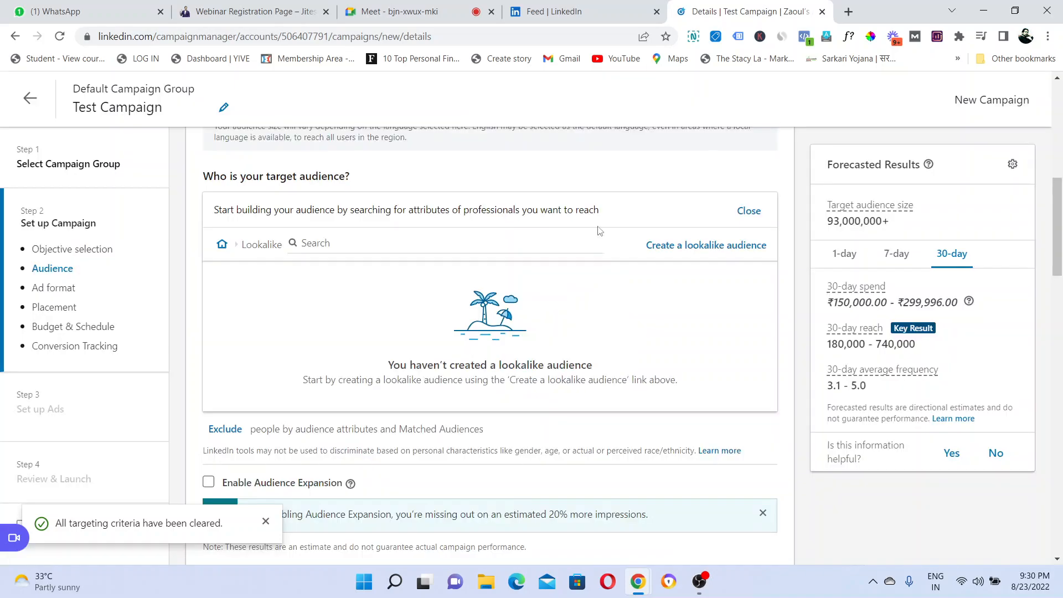
pyautogui.click(221, 244)
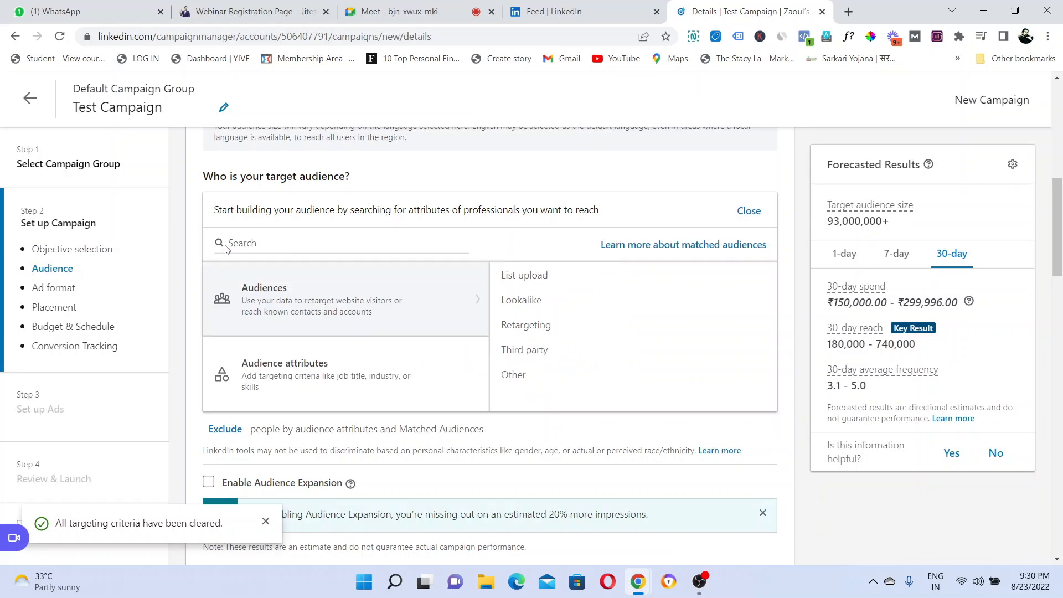
pyautogui.click(604, 334)
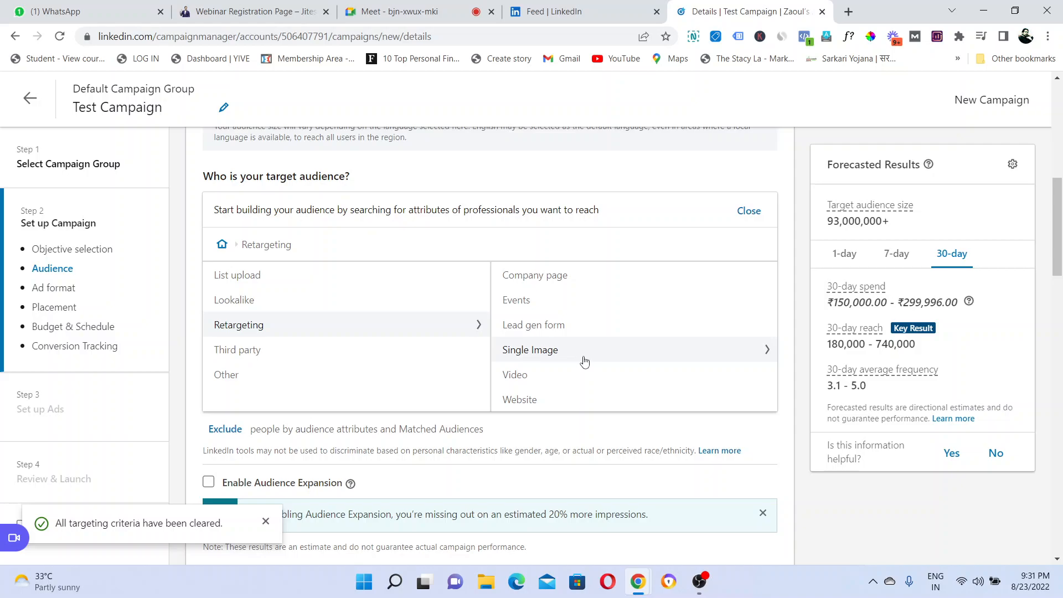
pyautogui.click(558, 407)
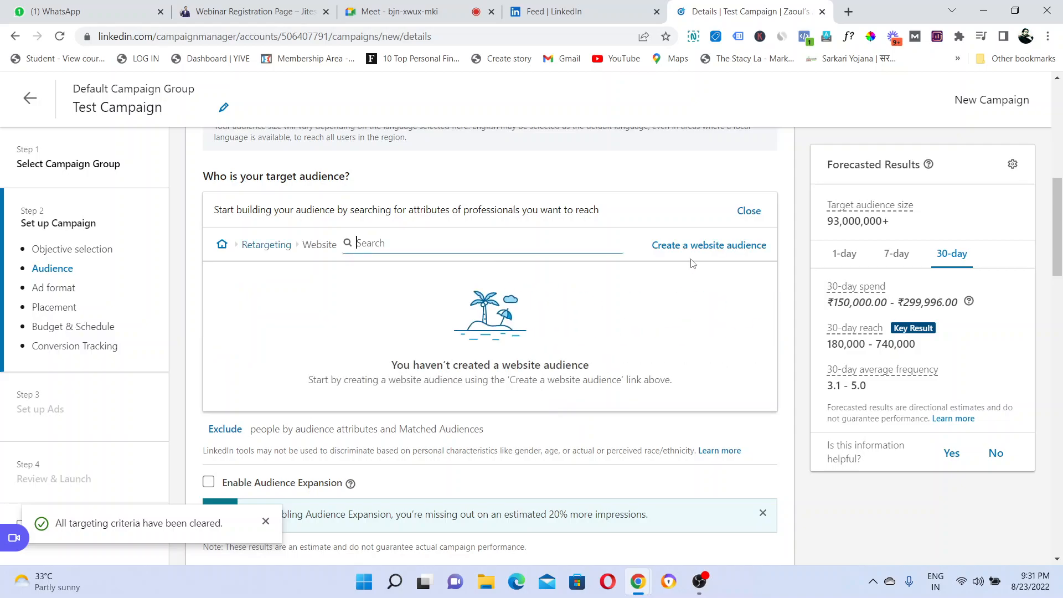
pyautogui.click(703, 246)
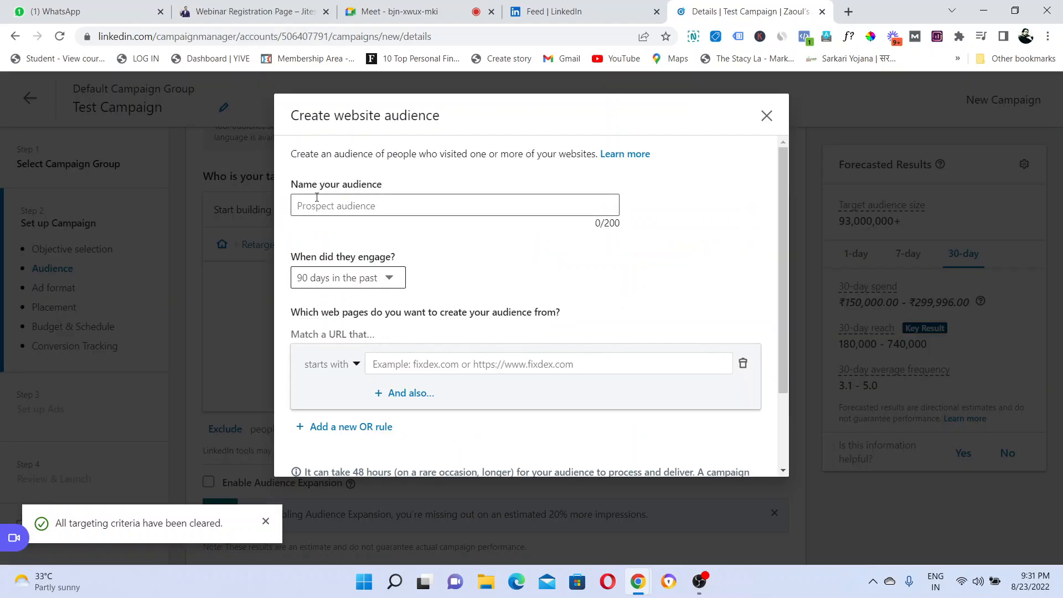
# Set the website audience's engagement window to 30 days.
pyautogui.click(316, 197)
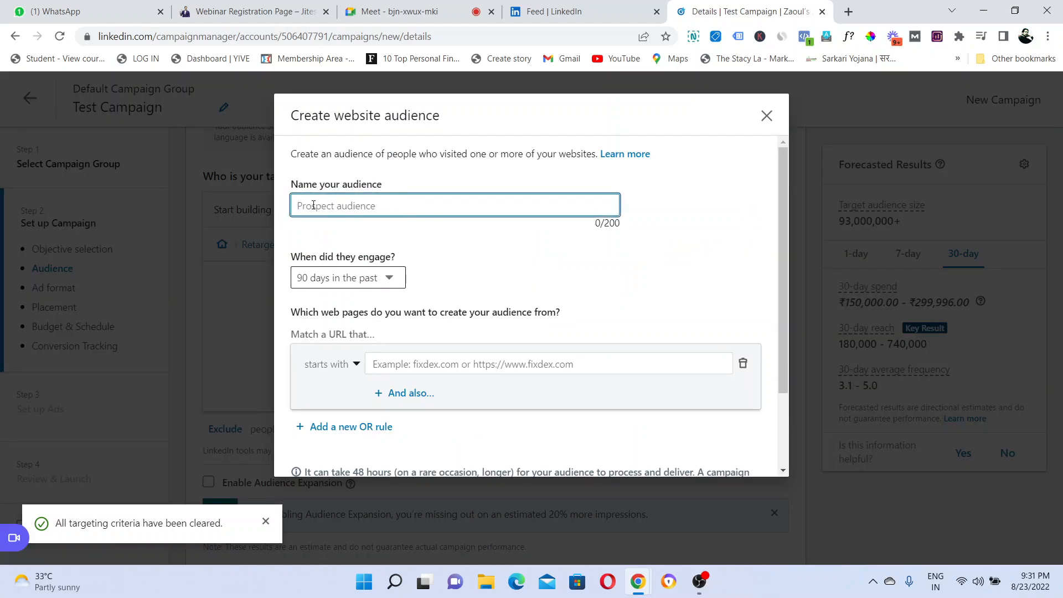
pyautogui.click(291, 256)
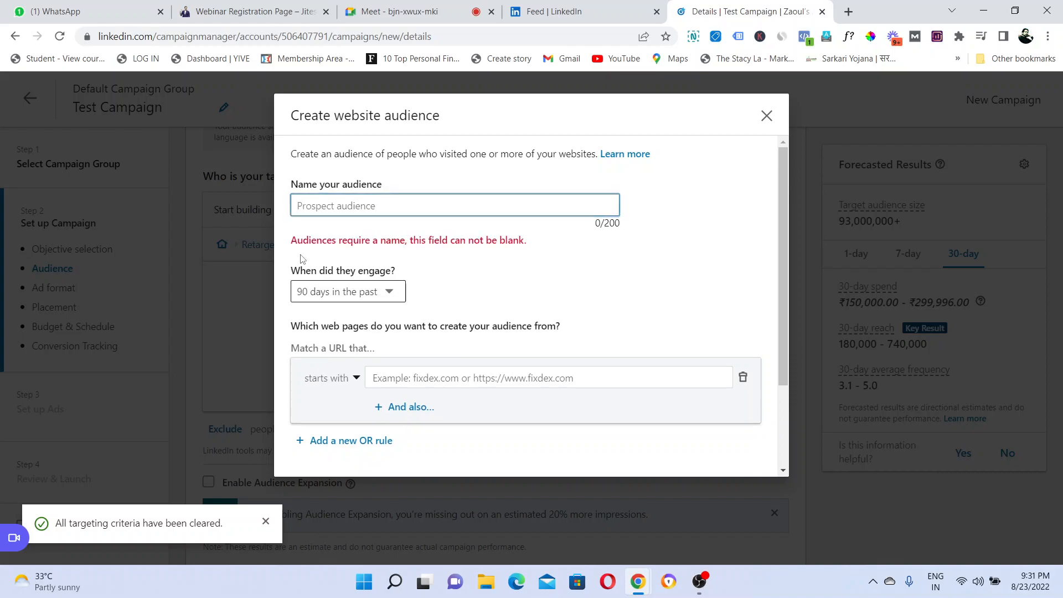
pyautogui.click(377, 291)
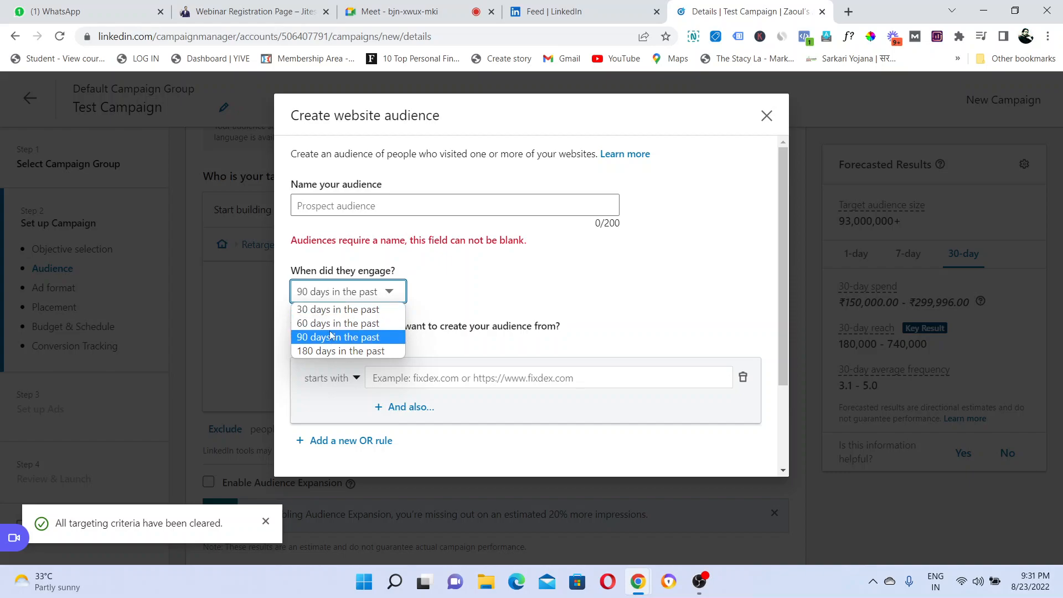
pyautogui.click(333, 352)
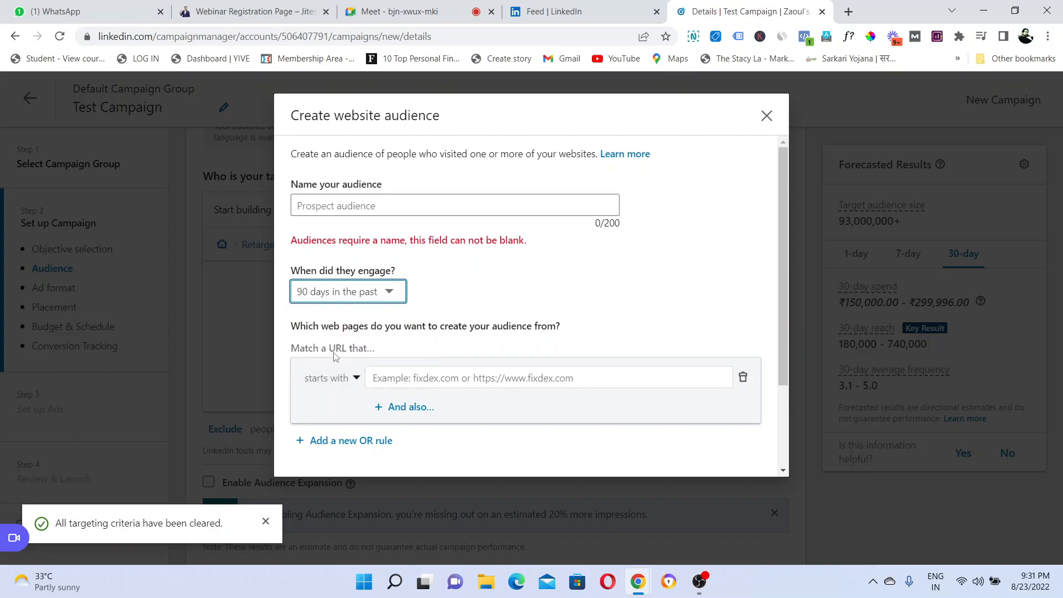
pyautogui.click(301, 296)
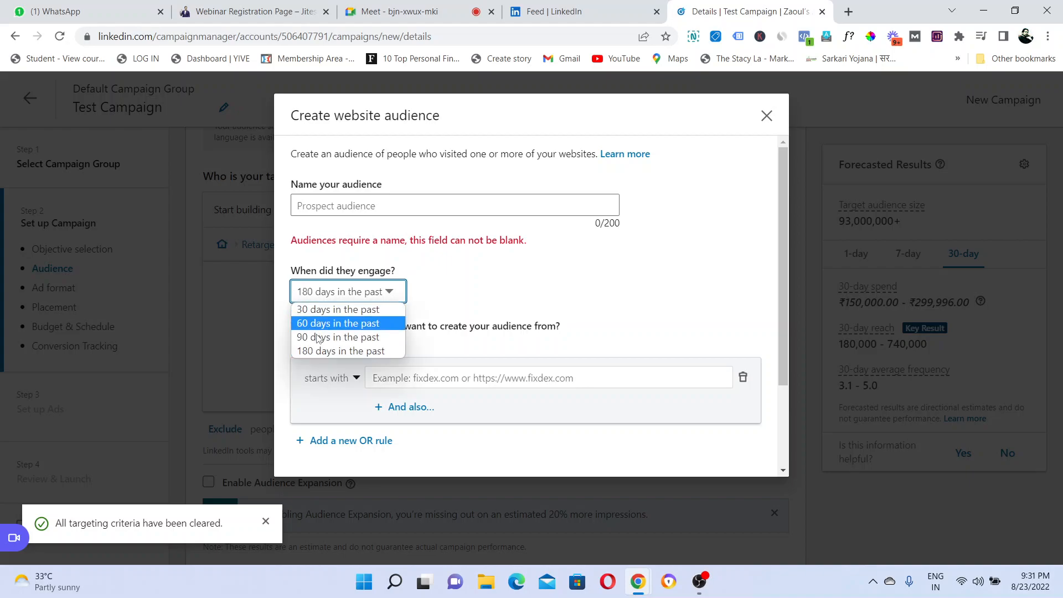
pyautogui.click(324, 350)
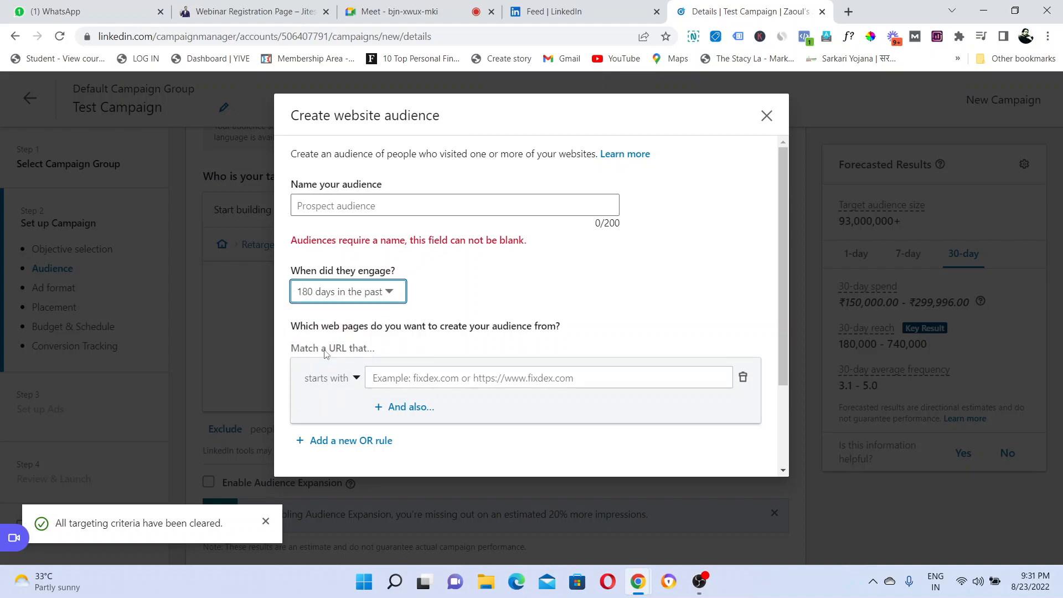
pyautogui.click(386, 294)
pyautogui.click(345, 310)
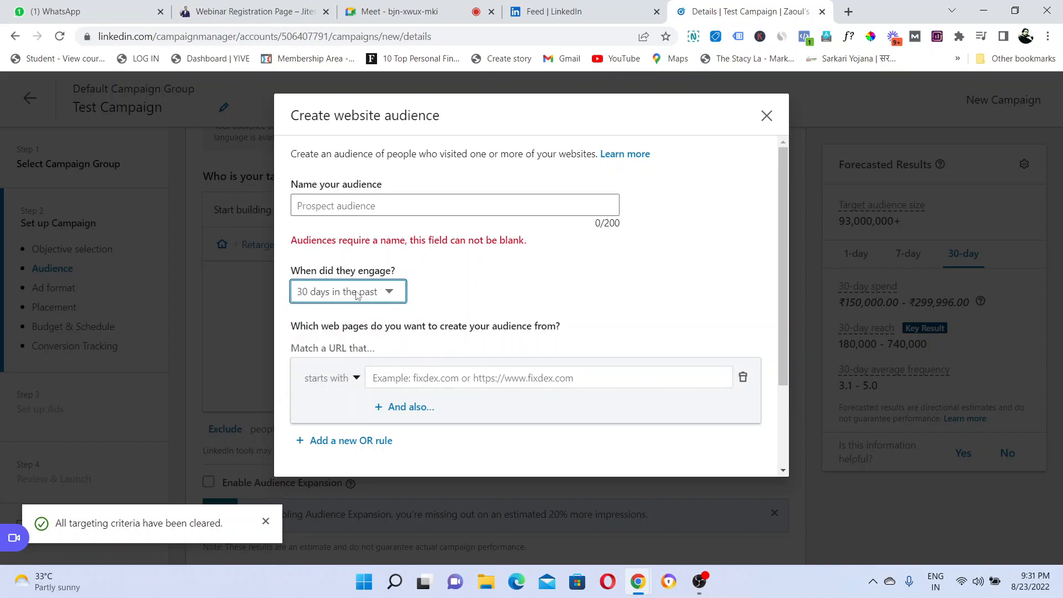
pyautogui.click(393, 294)
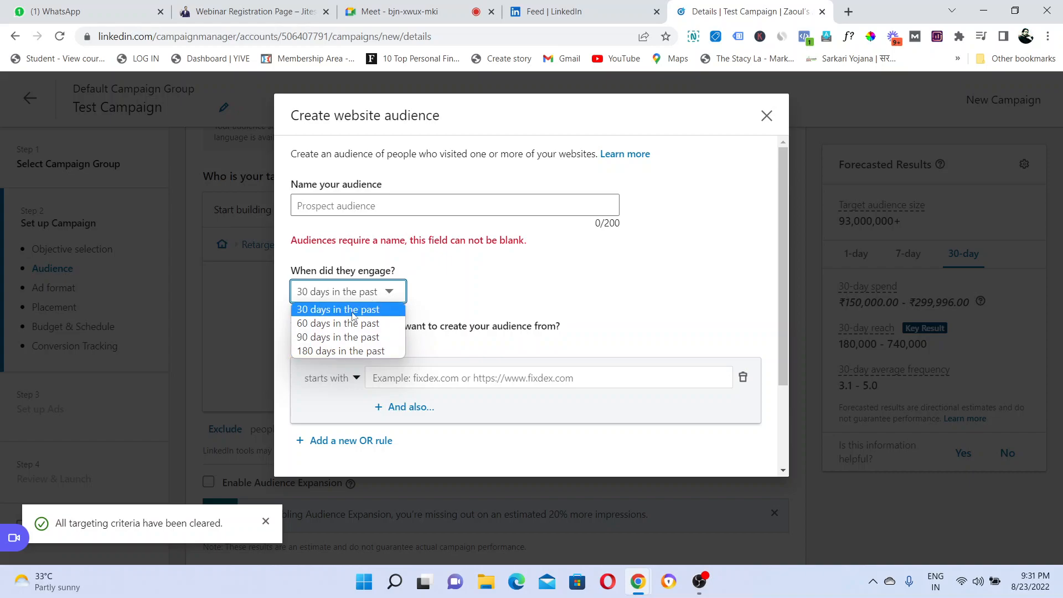
pyautogui.click(461, 285)
# Name the audience 'Website visitors'.
pyautogui.click(403, 204)
pyautogui.write('Website vid')
pyautogui.press('BackSpace')
pyautogui.write('sitors')
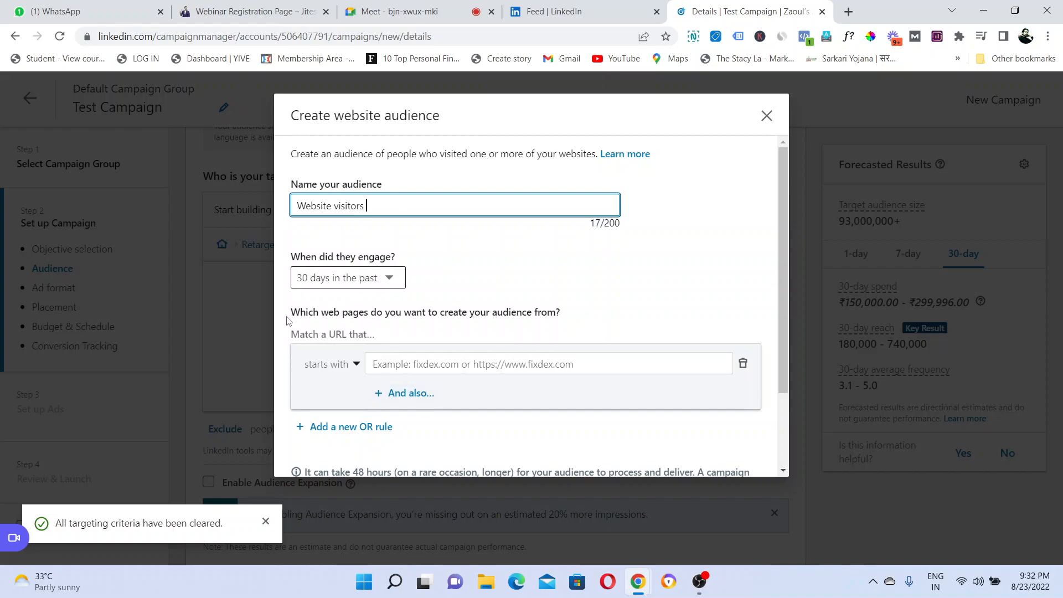
# Find the web pages URL field and open smartkaarobar.com in a new browser tab.
pyautogui.moveTo(288, 313); pyautogui.dragTo(584, 319)
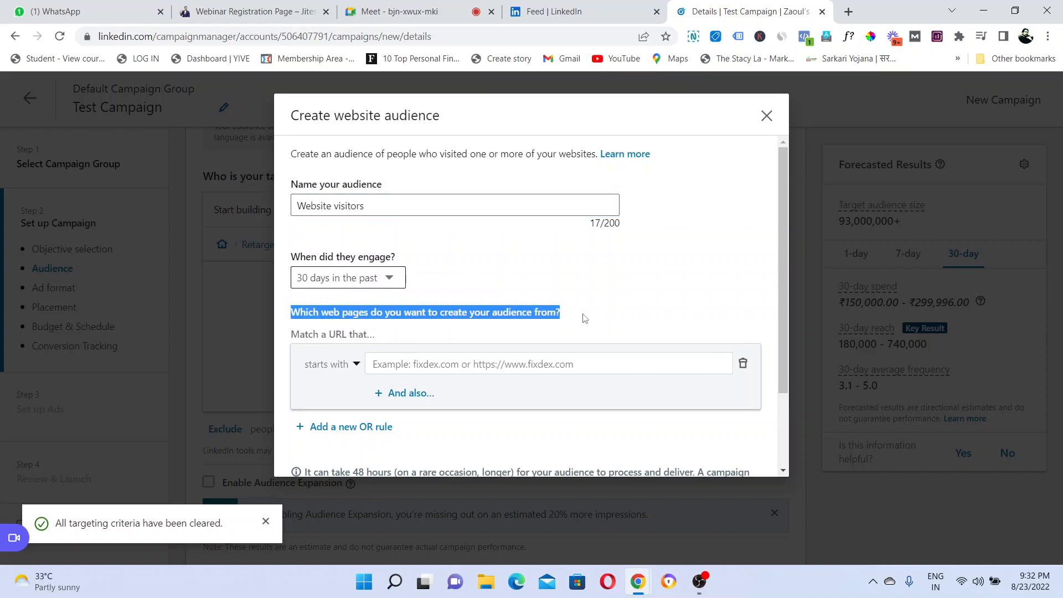
pyautogui.click(584, 319)
pyautogui.click(435, 363)
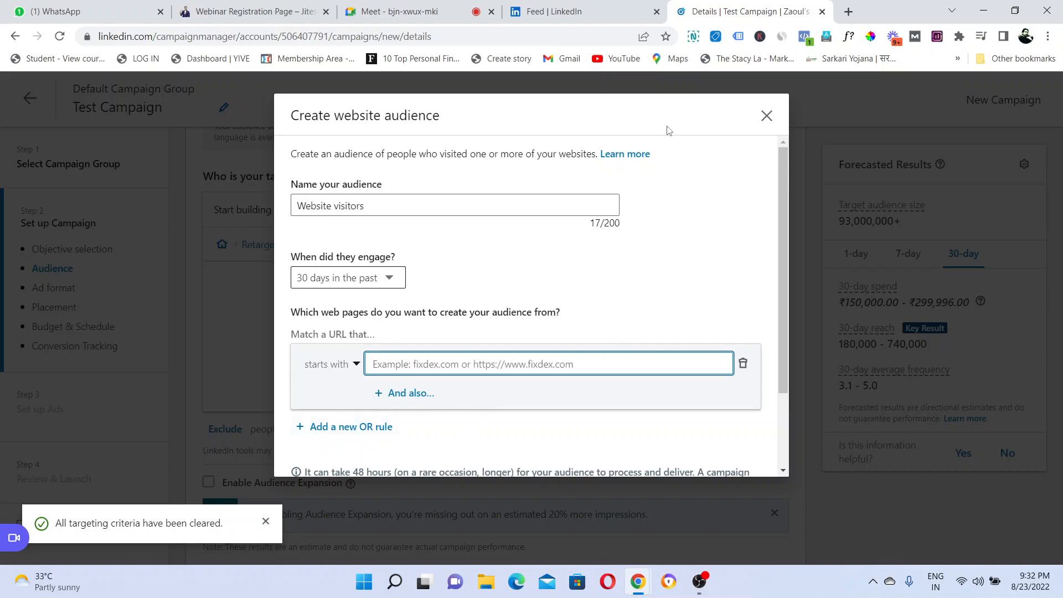
pyautogui.click(848, 12)
pyautogui.write('smart')
pyautogui.press('Return')
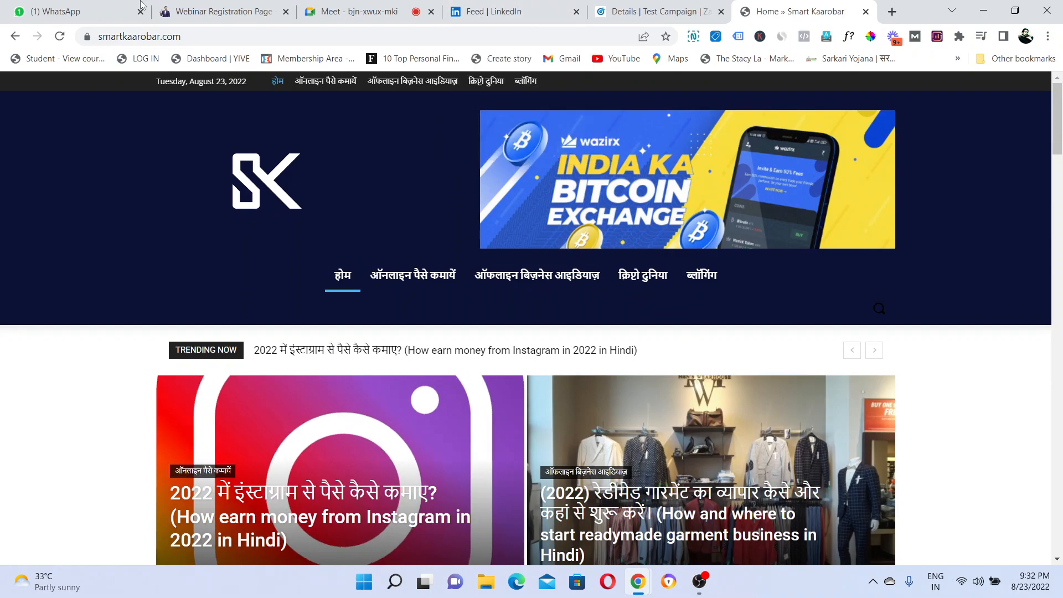
# Open smartkaarobar.com's make-money-online category, copy its URL, and return to the Test Campaign tab.
pyautogui.click(203, 36)
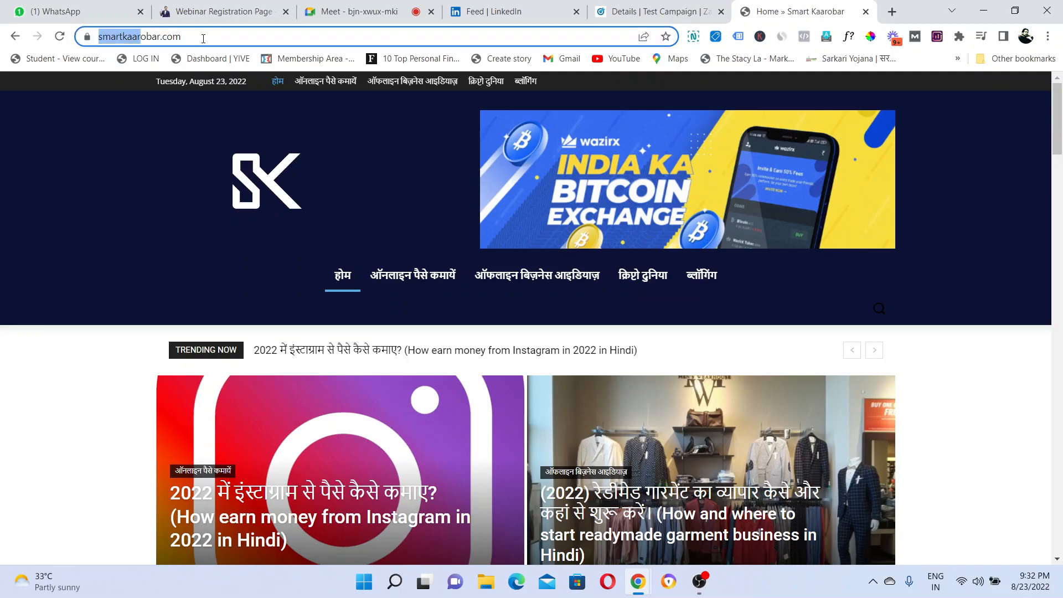
pyautogui.click(435, 284)
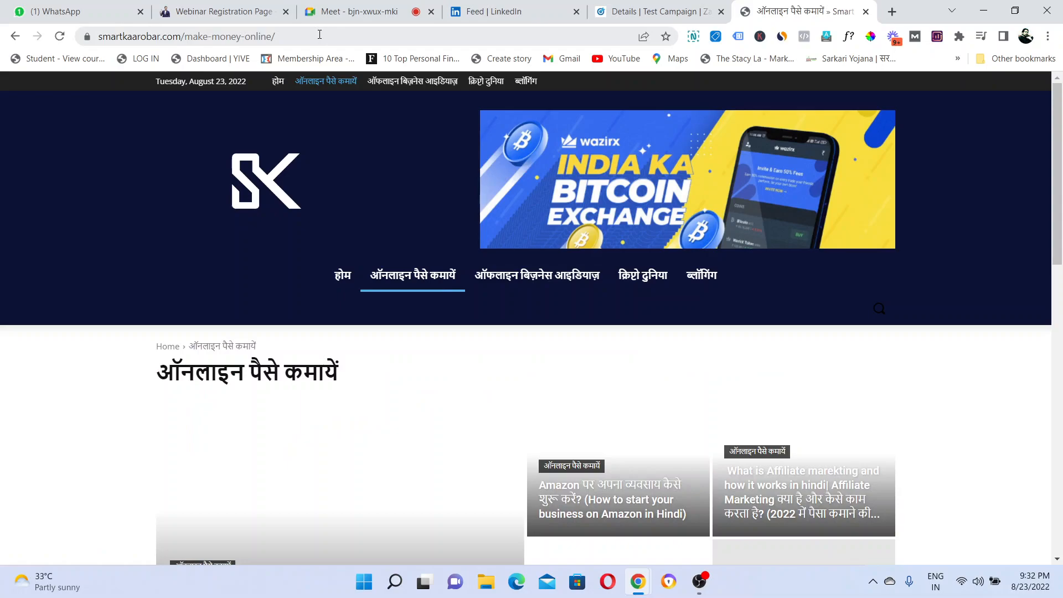
pyautogui.click(320, 35)
pyautogui.hotkey('ctrl', 'c')
pyautogui.click(359, 11)
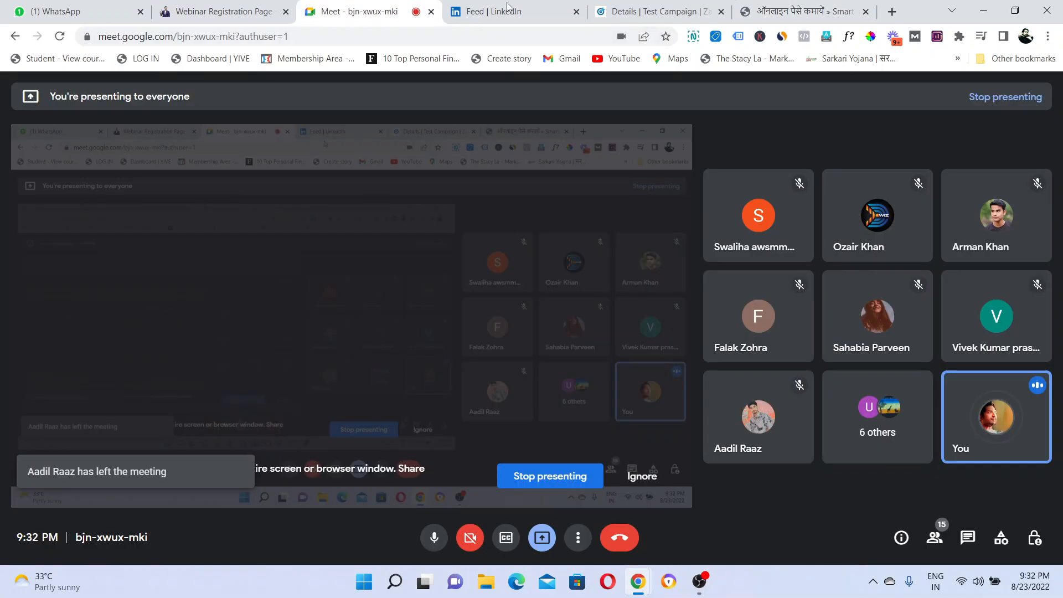
pyautogui.click(659, 11)
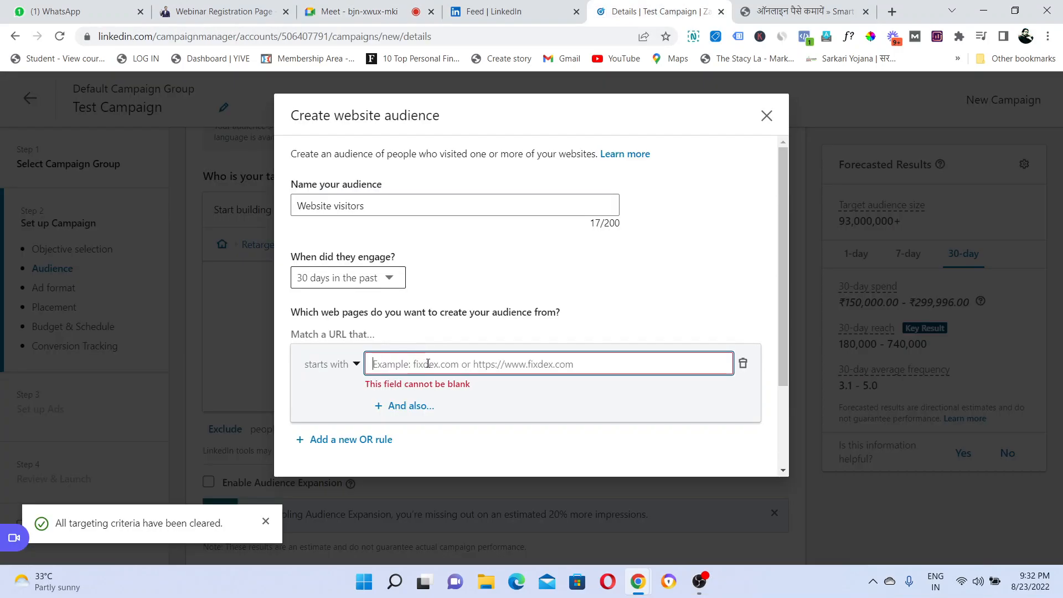
# Paste the make-money-online URL as the 'starts with' rule and discard an empty And also condition.
pyautogui.hotkey('ctrl', 'v')
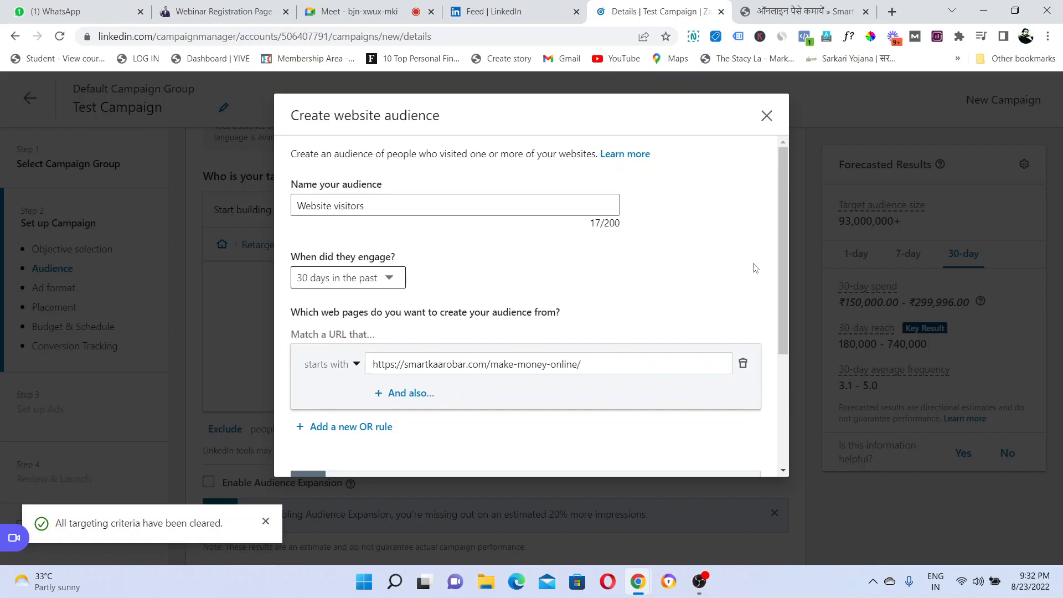
pyautogui.scroll(-4, 756, 267)
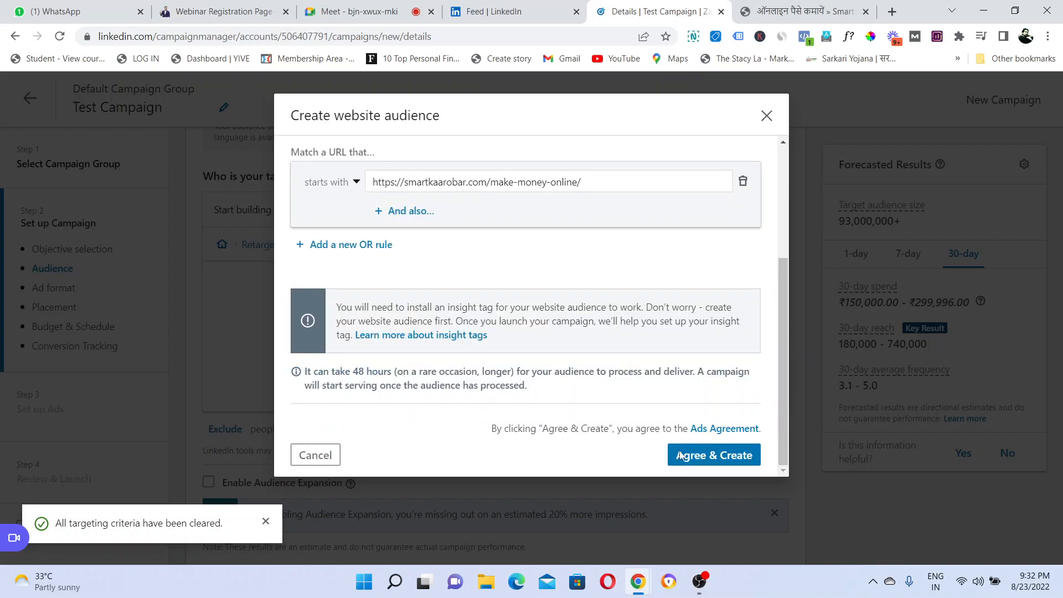
pyautogui.click(396, 211)
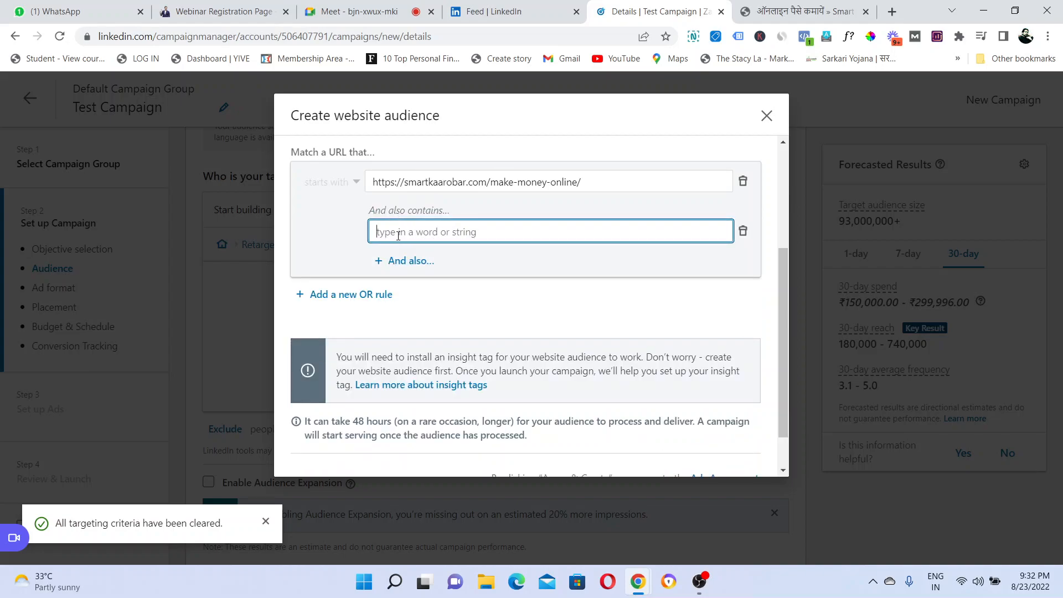
pyautogui.click(406, 260)
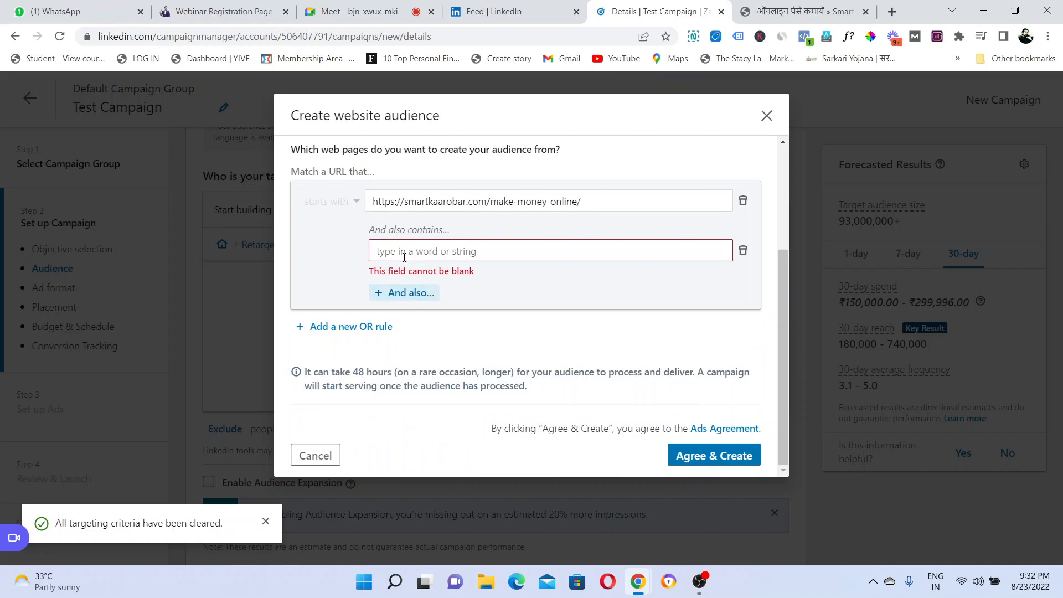
pyautogui.click(743, 250)
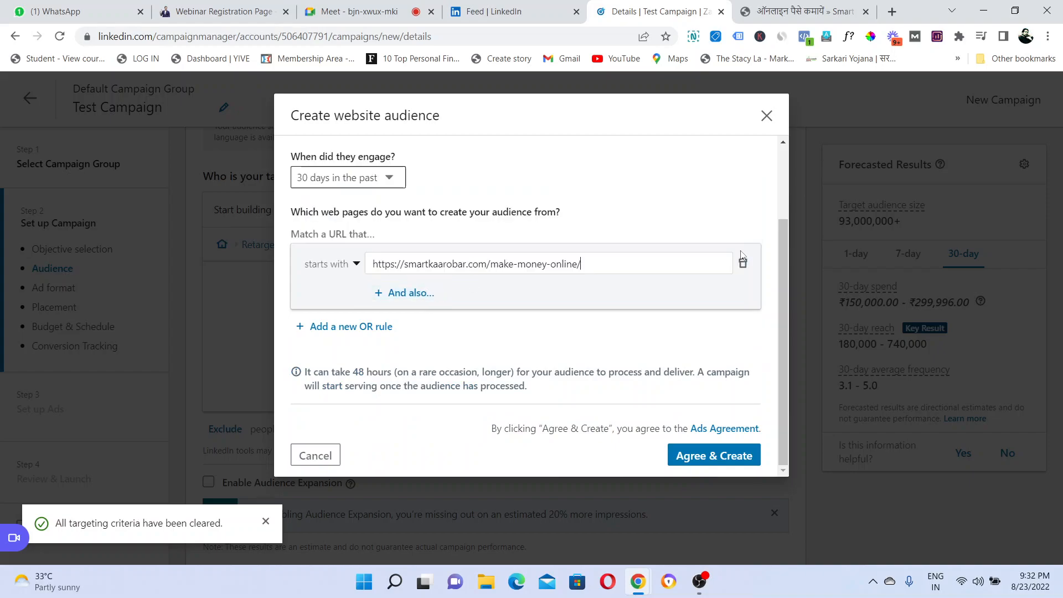
# Add an OR URL rule, view its matching types, delete it, and close the dialog without creating.
pyautogui.click(332, 331)
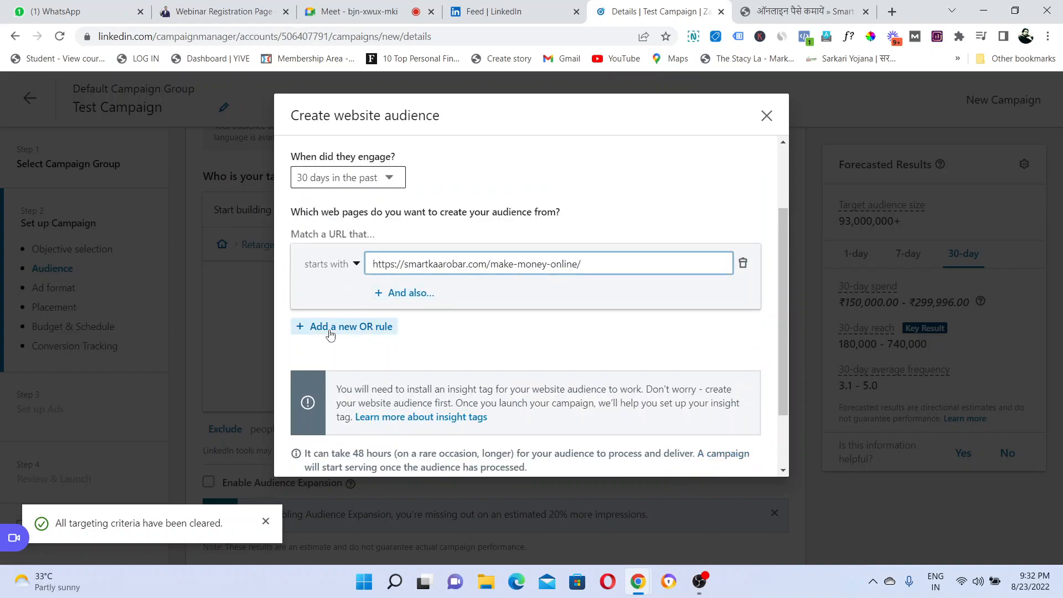
pyautogui.moveTo(299, 327); pyautogui.dragTo(396, 333)
pyautogui.click(370, 354)
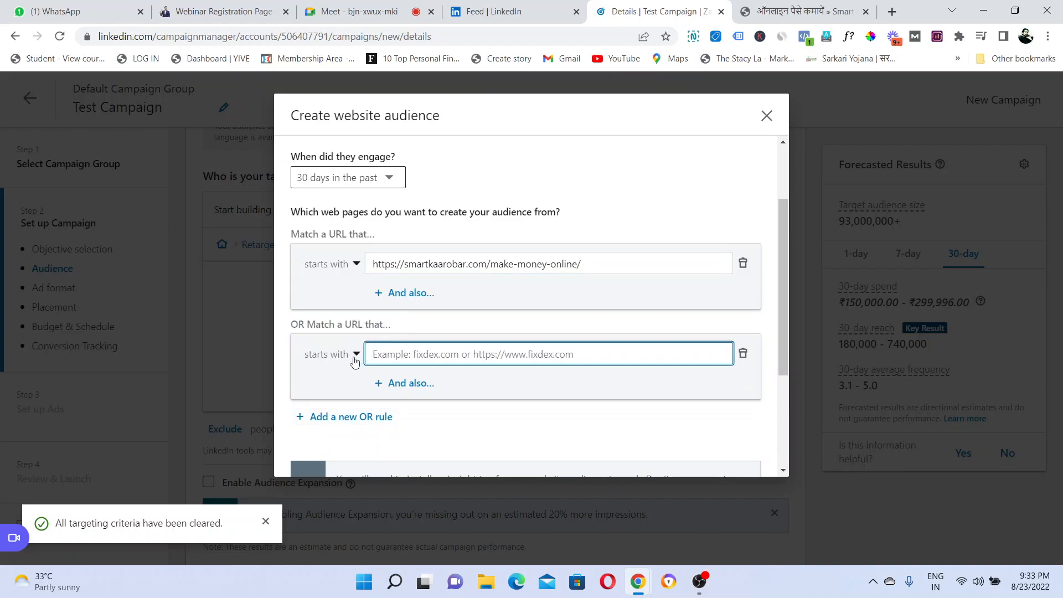
pyautogui.click(356, 355)
pyautogui.click(394, 357)
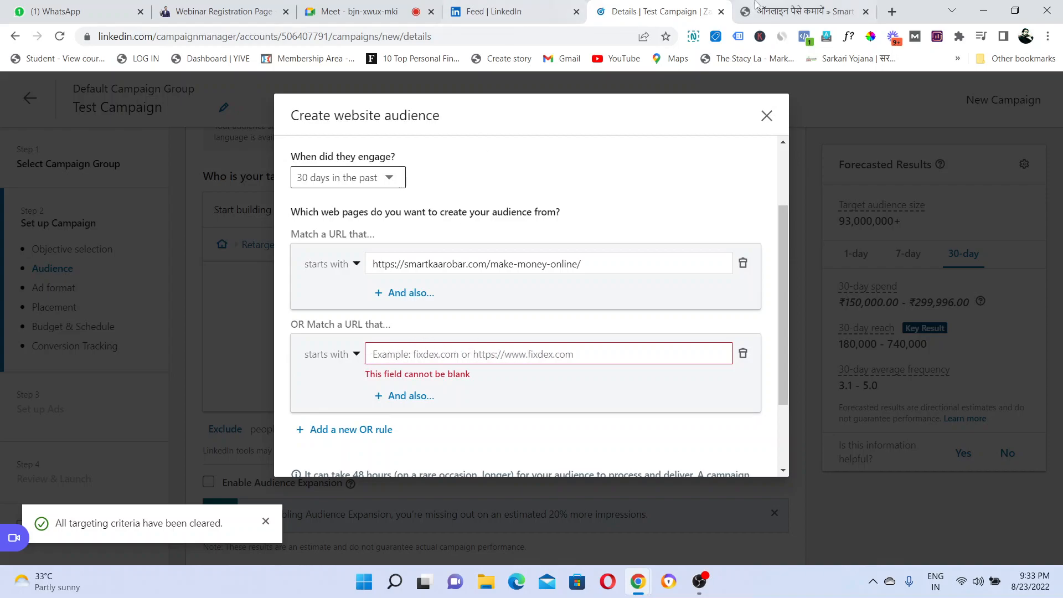
pyautogui.click(449, 349)
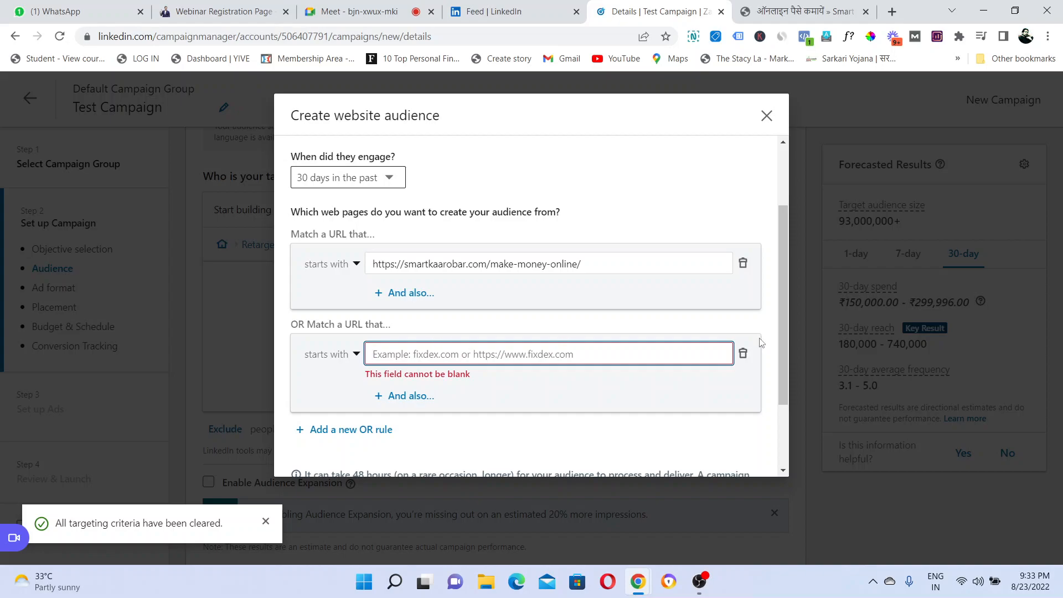
pyautogui.click(743, 354)
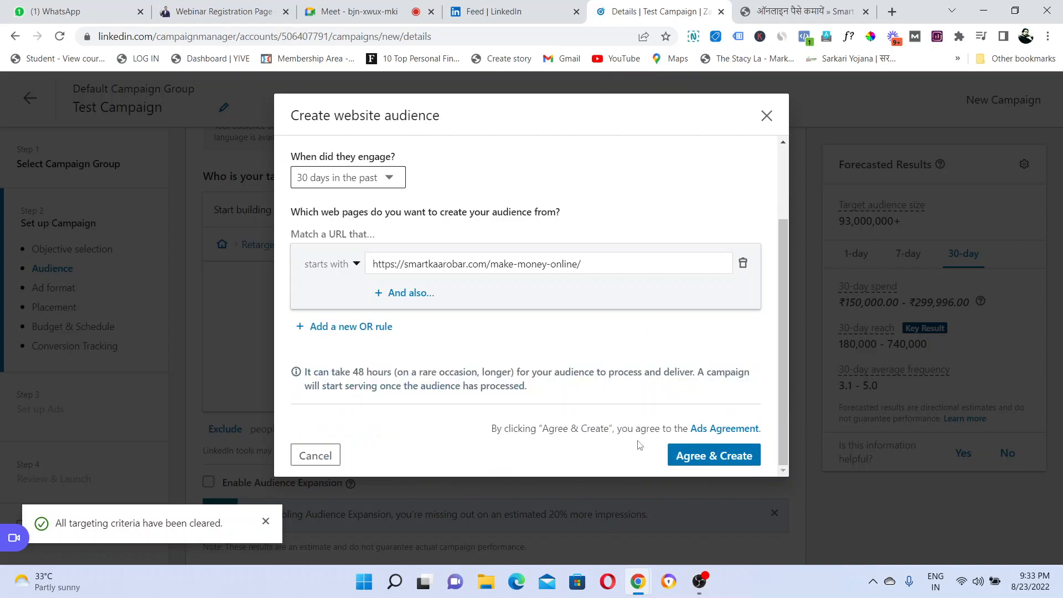
pyautogui.click(766, 115)
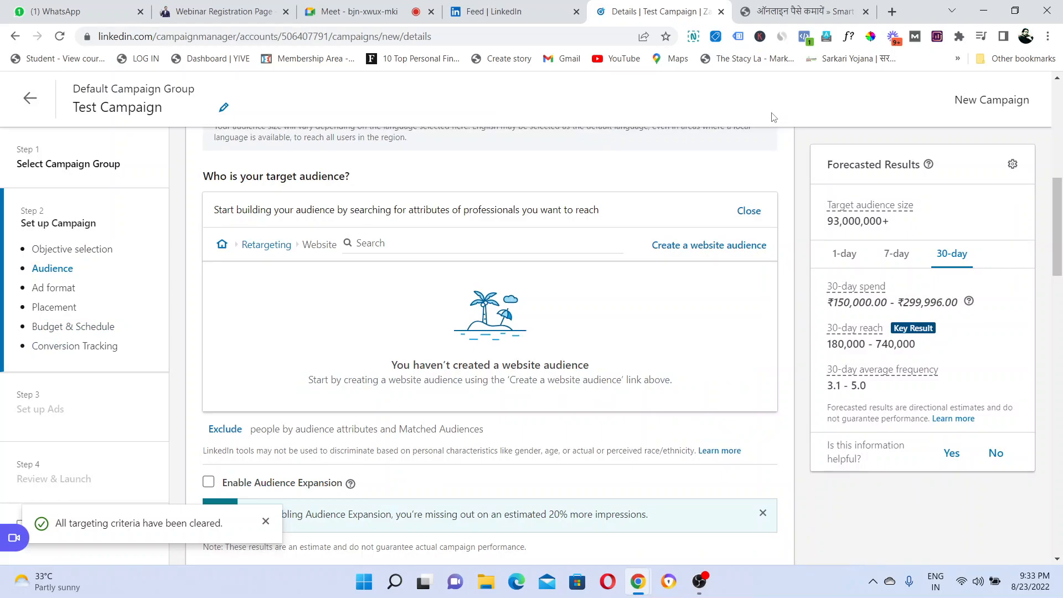
# Explore Matched audiences and Interests and Traits (Member Interests, Member Traits), then return to the start.
pyautogui.click(220, 245)
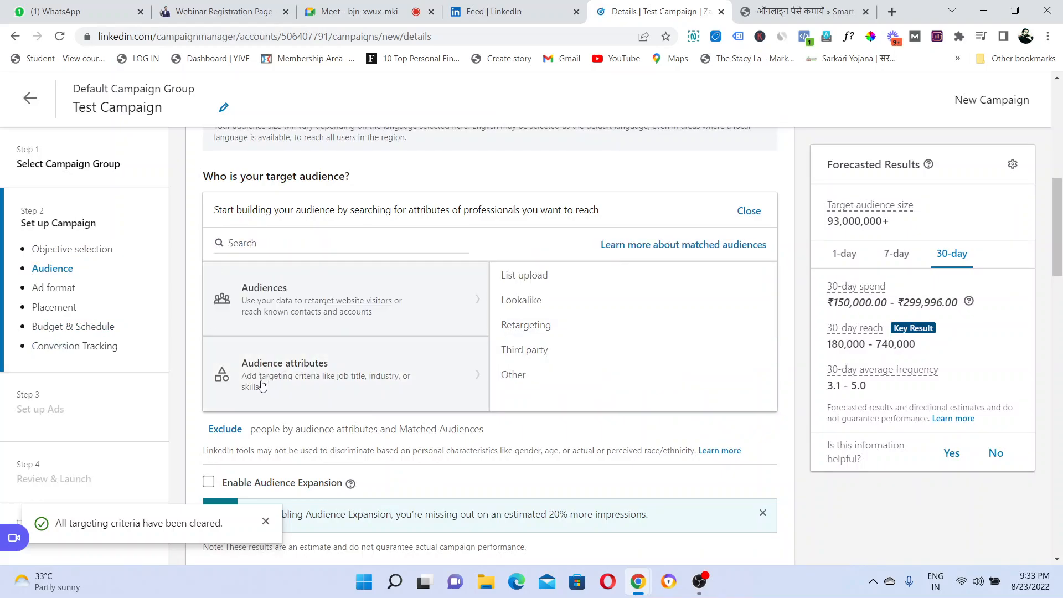
pyautogui.click(348, 392)
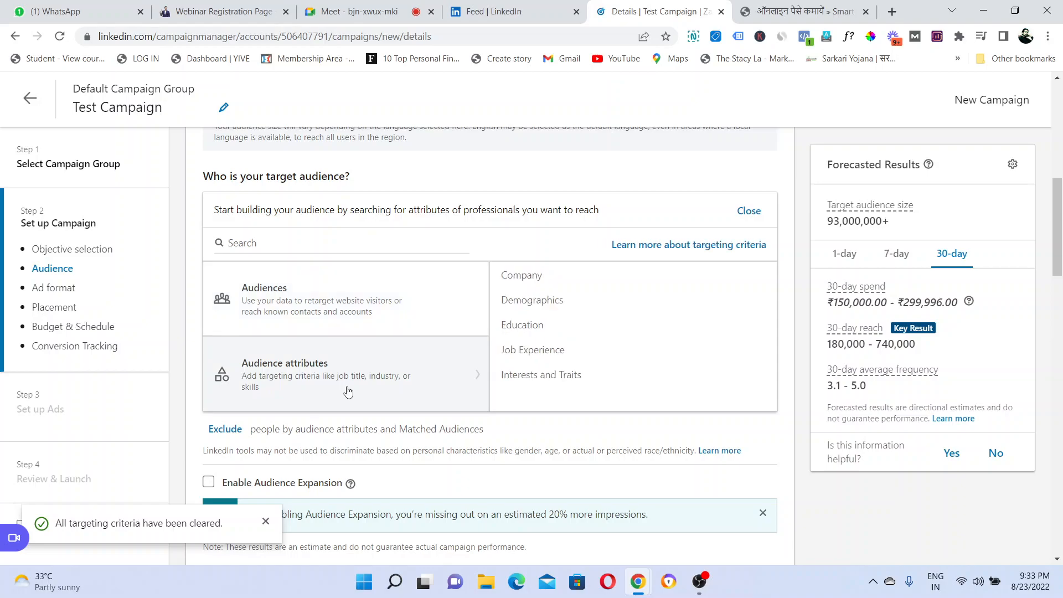
pyautogui.click(413, 312)
pyautogui.click(420, 368)
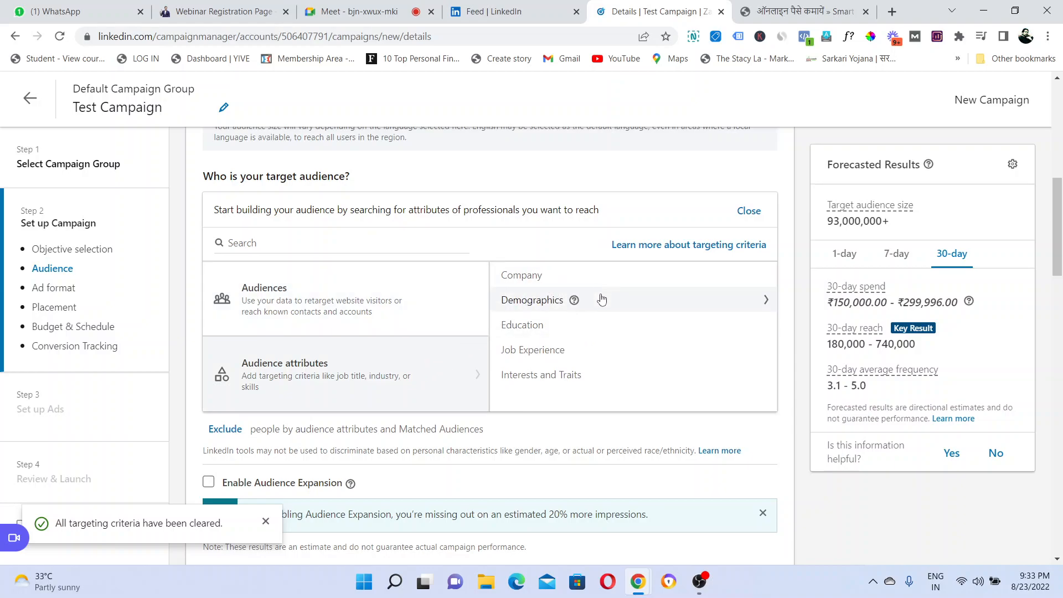
pyautogui.click(587, 376)
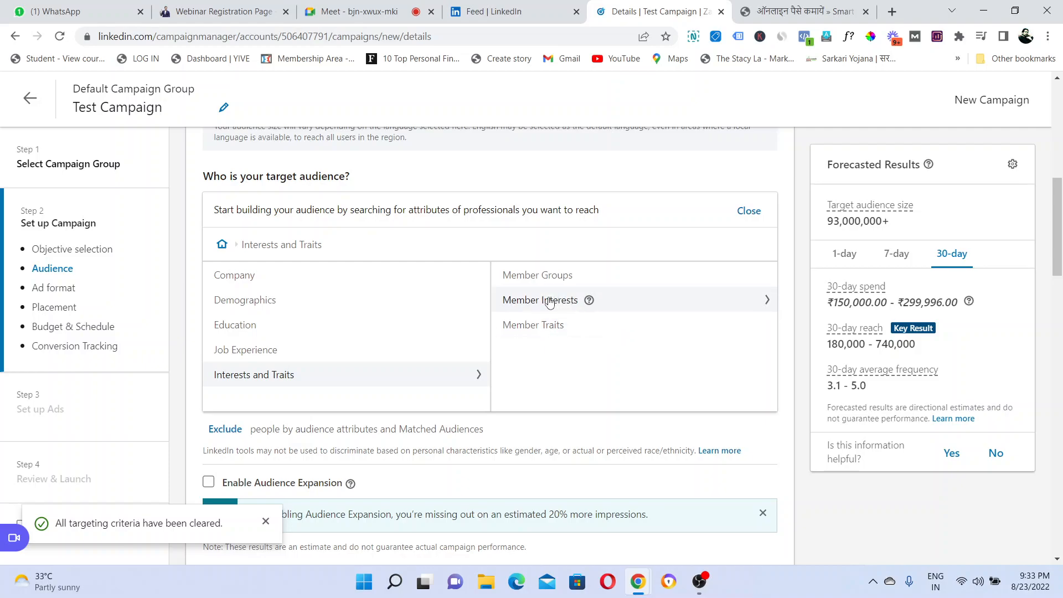
pyautogui.click(565, 303)
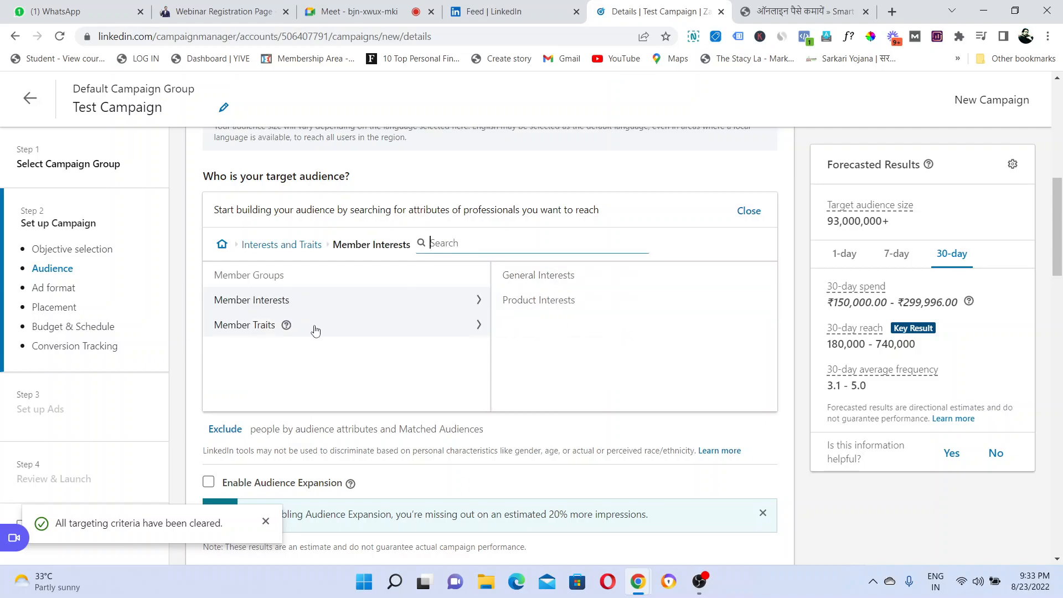
pyautogui.click(316, 331)
pyautogui.click(315, 331)
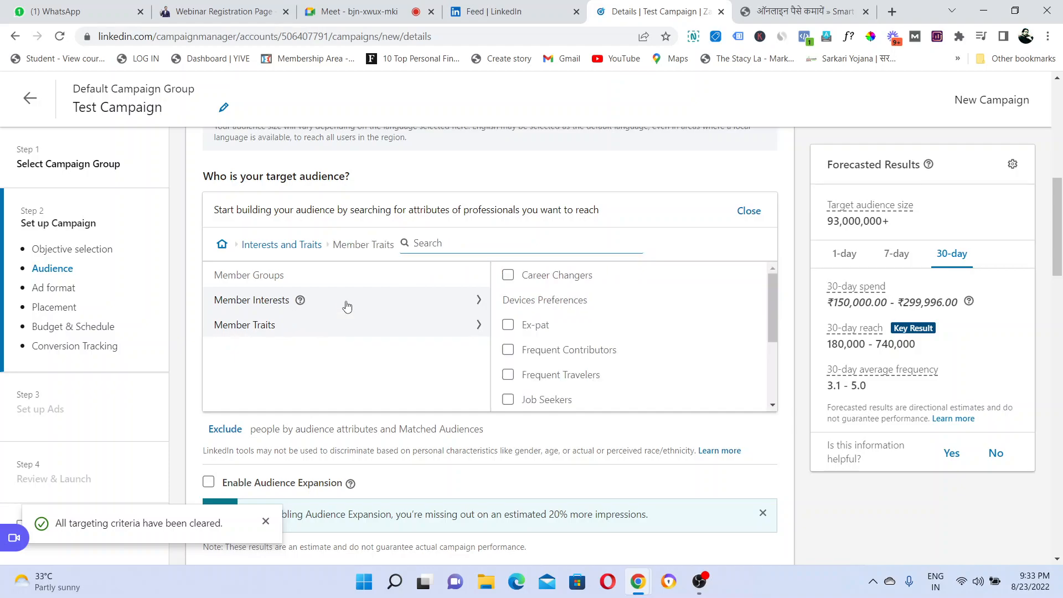
pyautogui.click(347, 307)
pyautogui.click(225, 247)
pyautogui.click(223, 246)
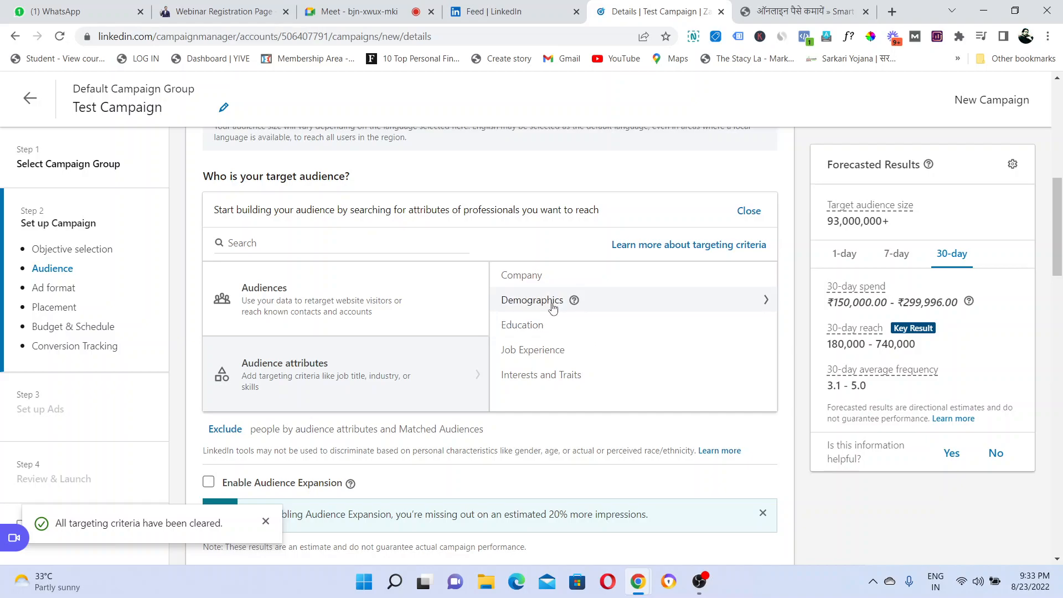
# After a quick visit to the Meet tab, bring up the Job Titles search under Job Experience.
pyautogui.moveTo(563, 282)
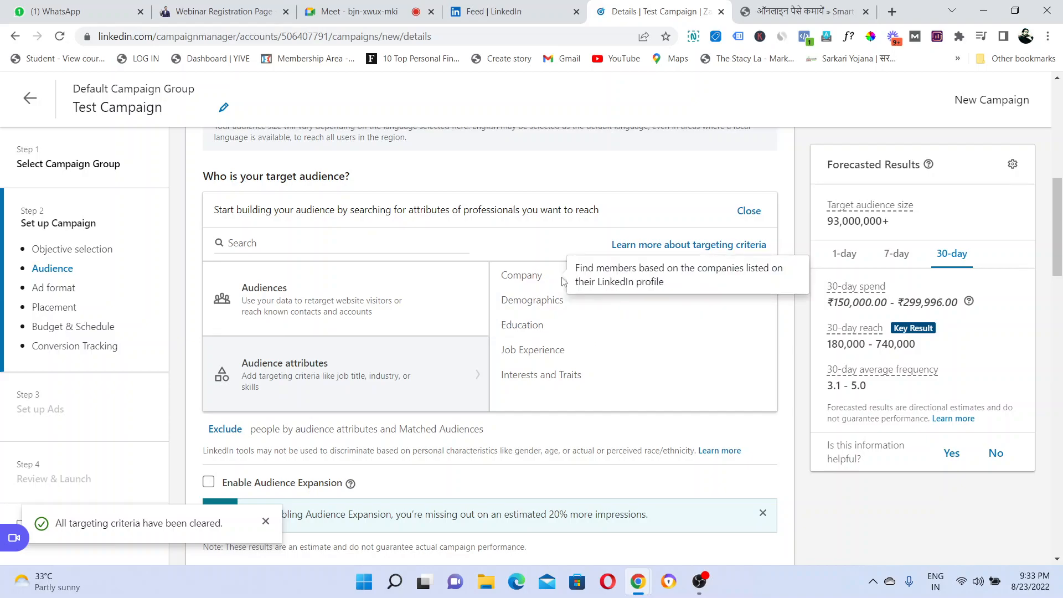
pyautogui.click(361, 8)
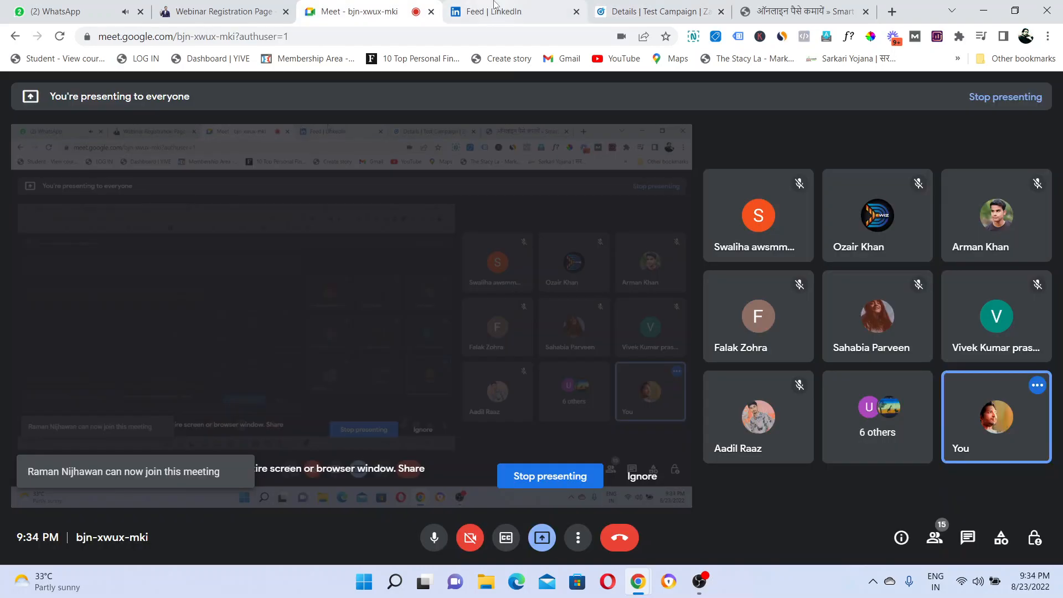
pyautogui.click(656, 11)
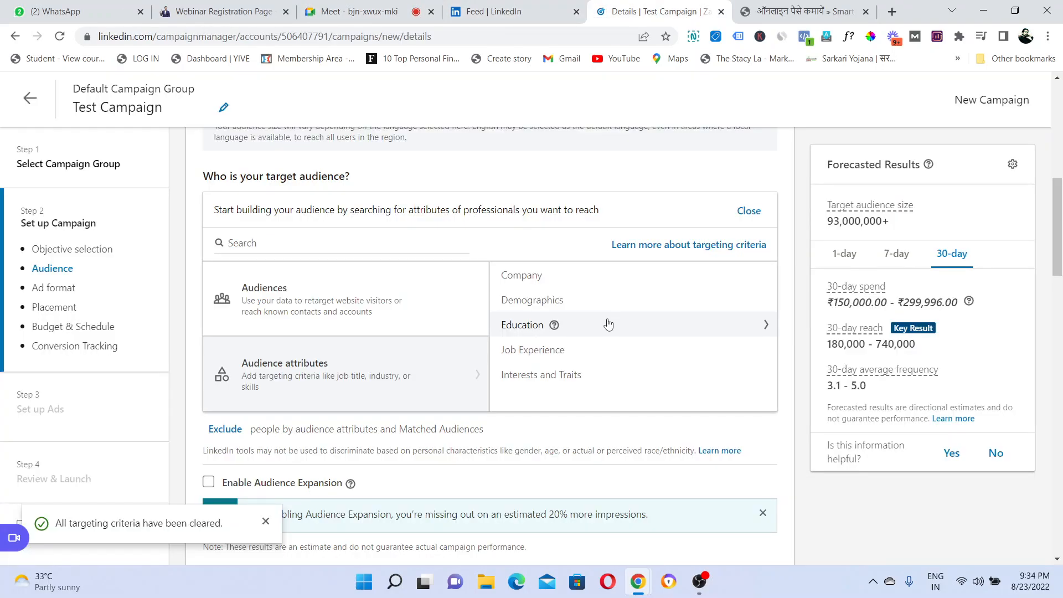
pyautogui.click(628, 352)
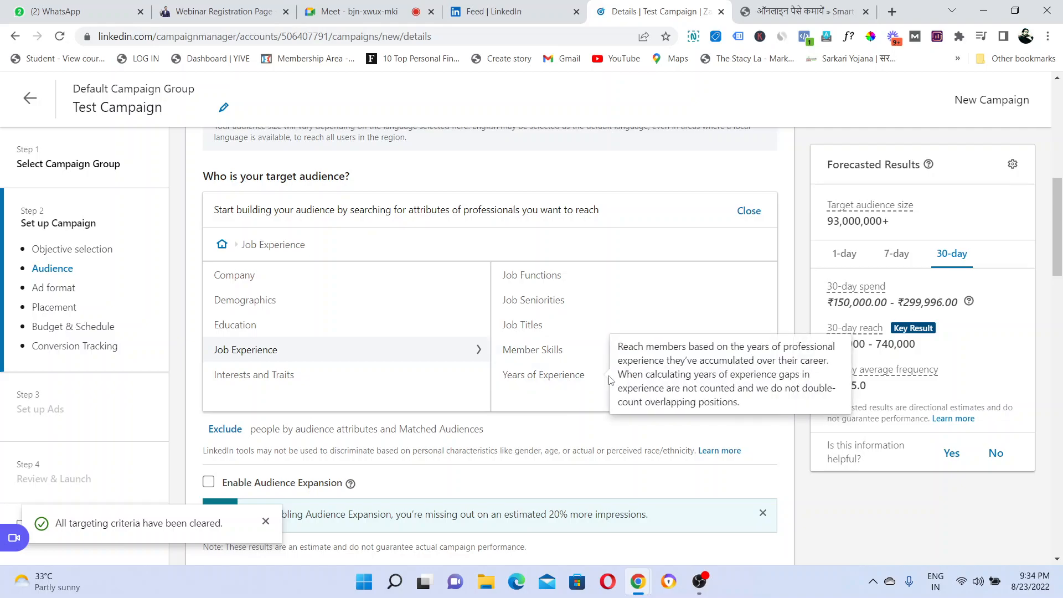
pyautogui.click(643, 330)
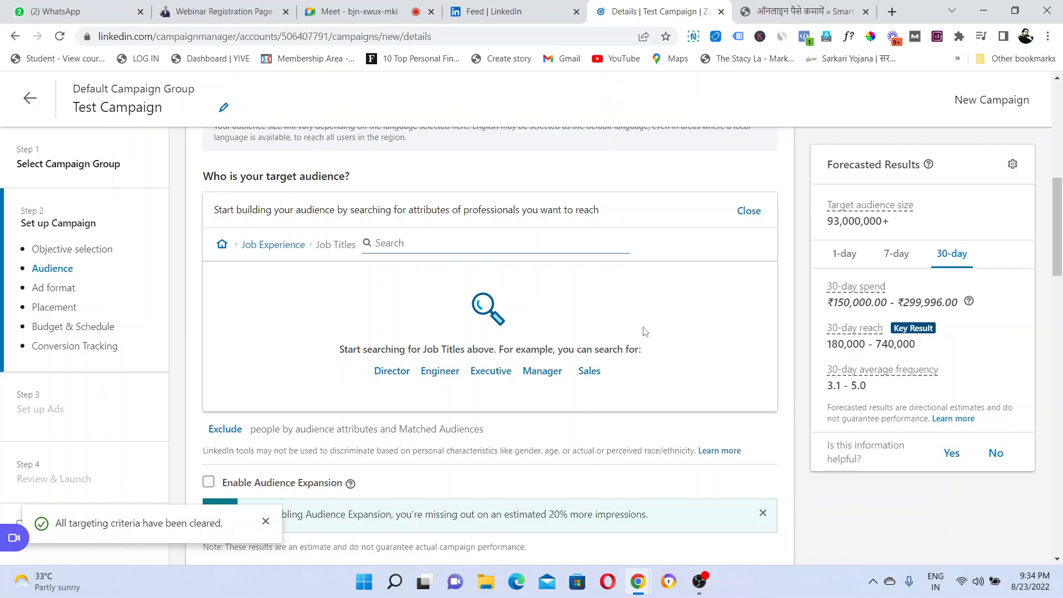
# Search job titles for 'directo', fixing the typo, and scroll through the Director results.
pyautogui.write('directot')
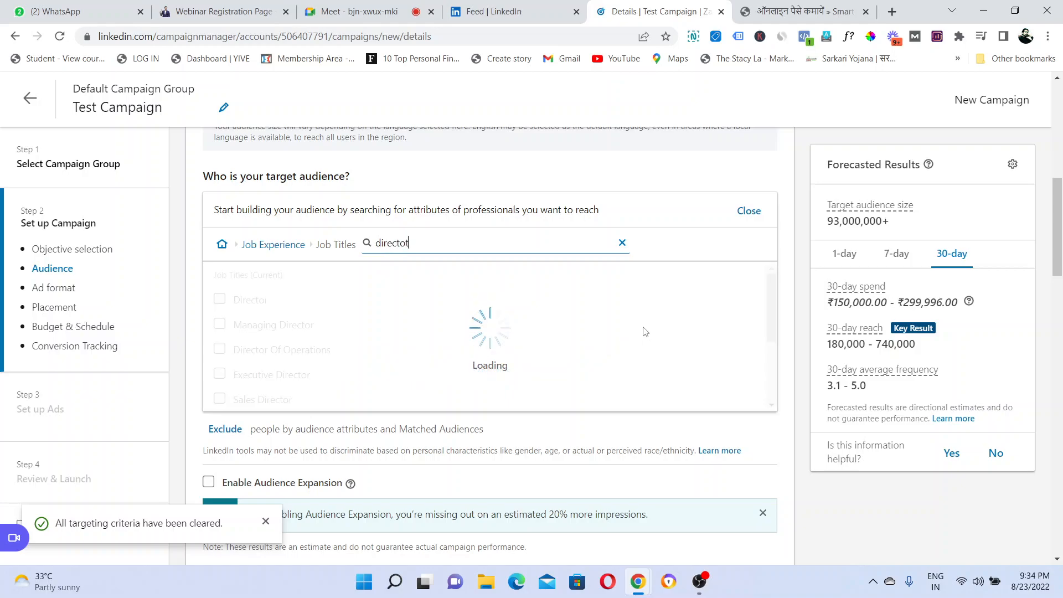
pyautogui.write('or')
pyautogui.press('BackSpace')
pyautogui.press('BackSpace')
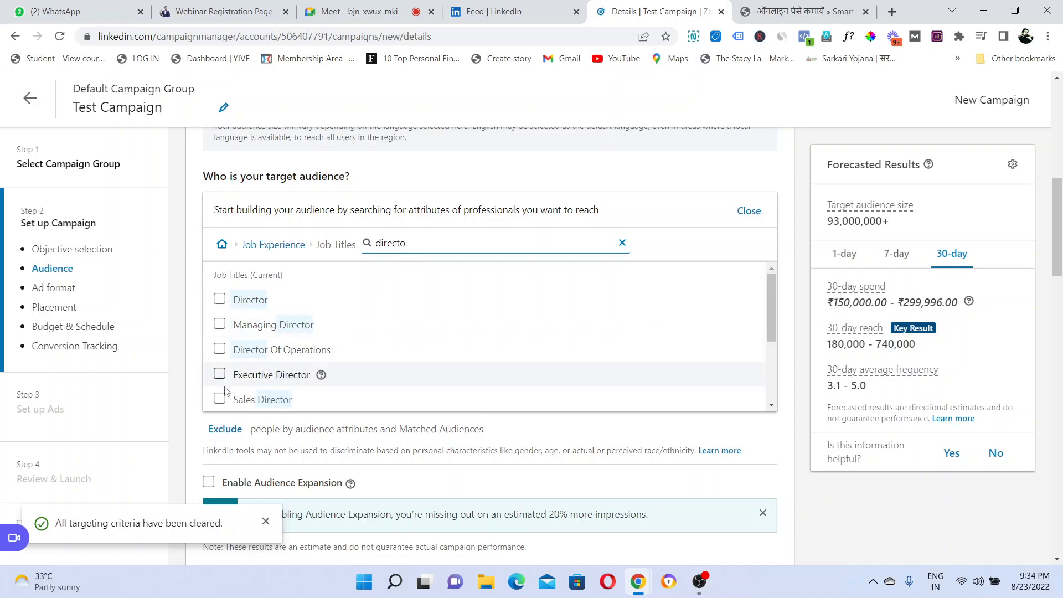
pyautogui.moveTo(769, 295); pyautogui.dragTo(770, 360)
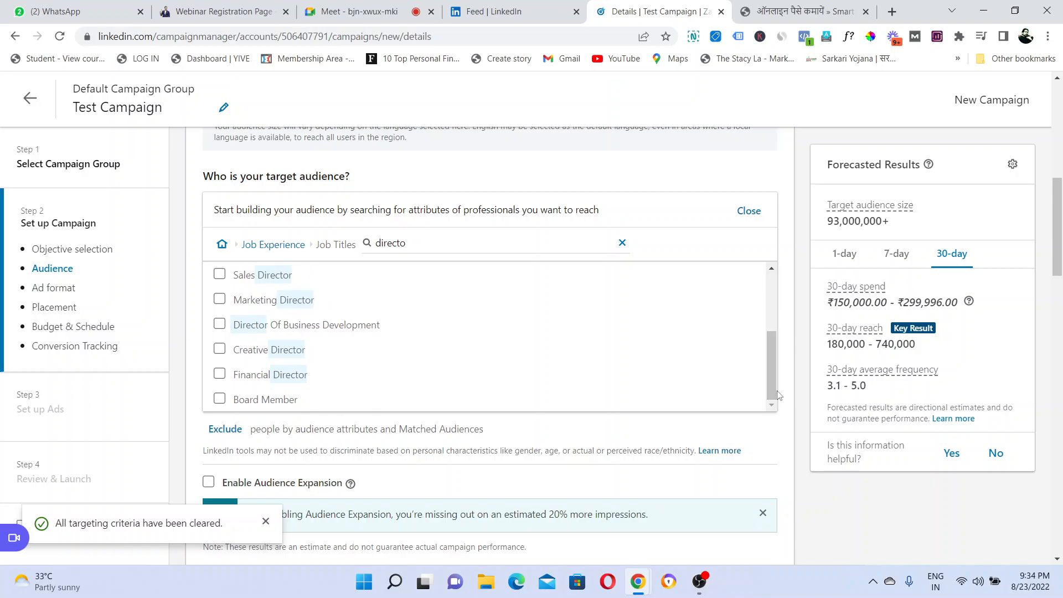
# Add Director Of Business Development and six suggested business development and sales titles.
pyautogui.click(220, 324)
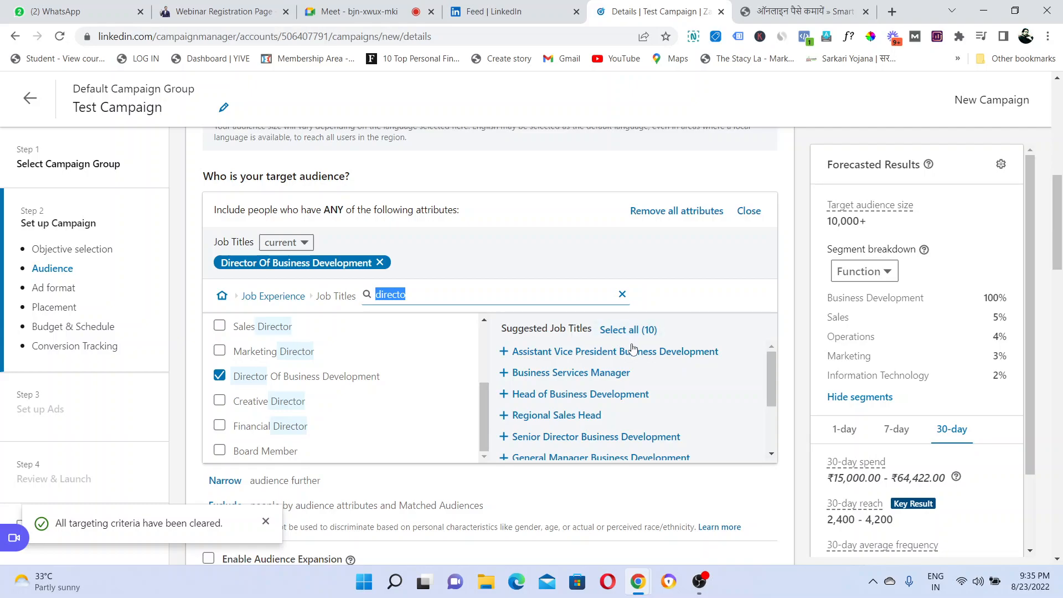
pyautogui.click(573, 360)
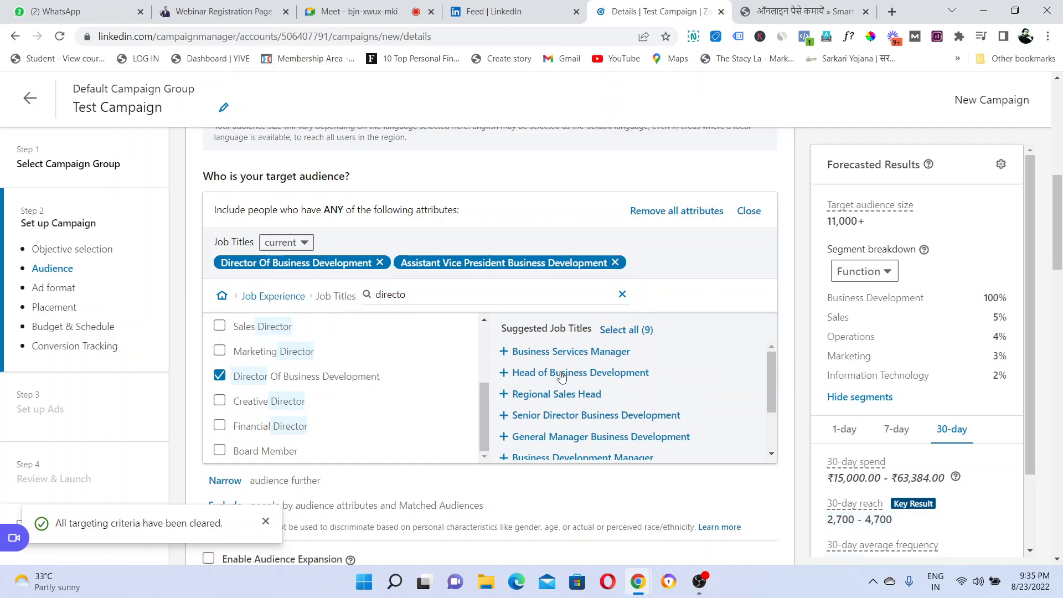
pyautogui.click(562, 377)
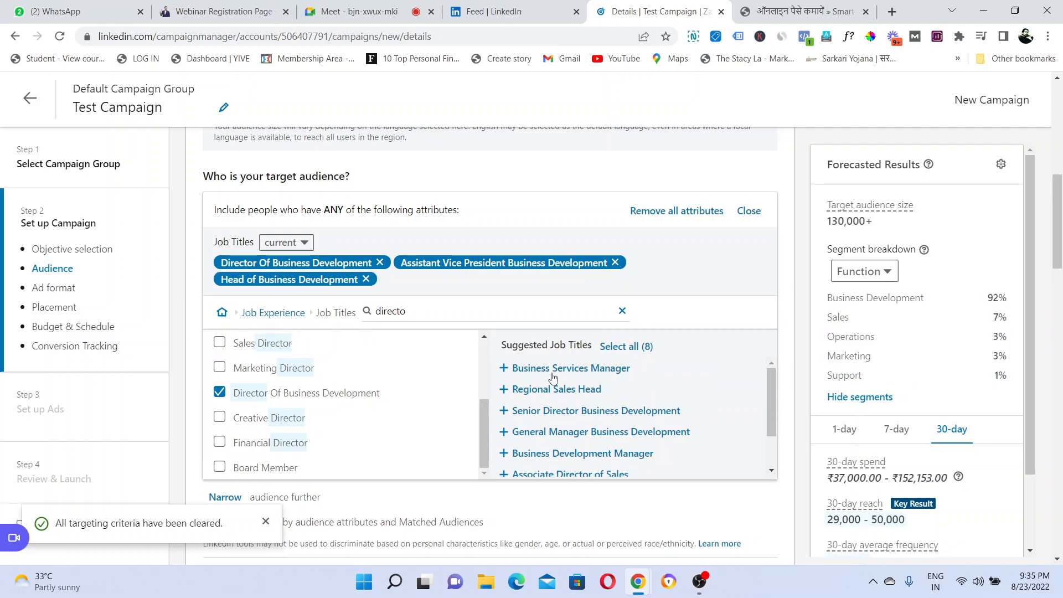
pyautogui.click(552, 368)
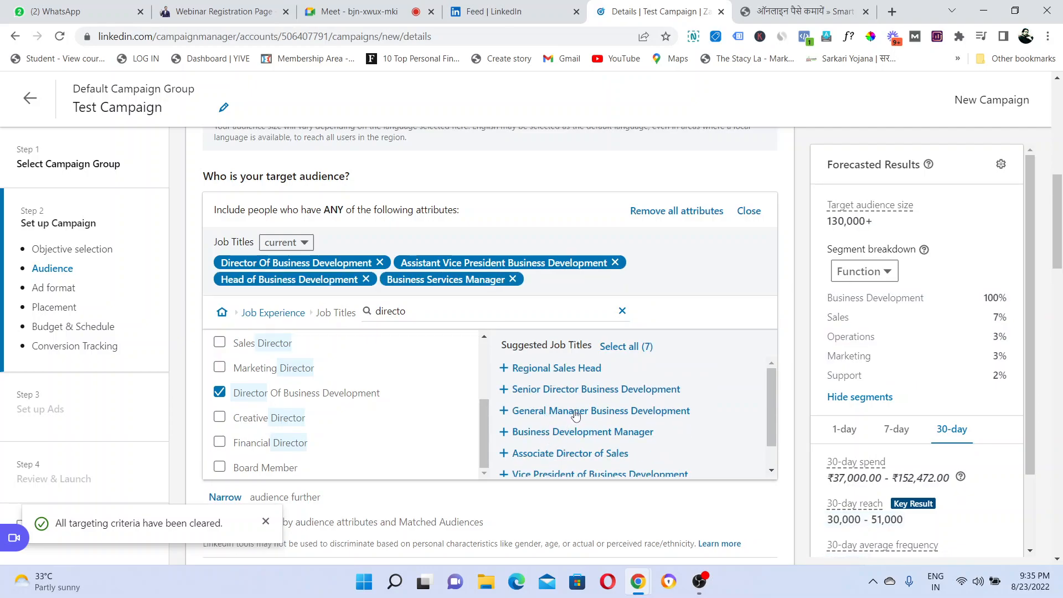
pyautogui.click(575, 412)
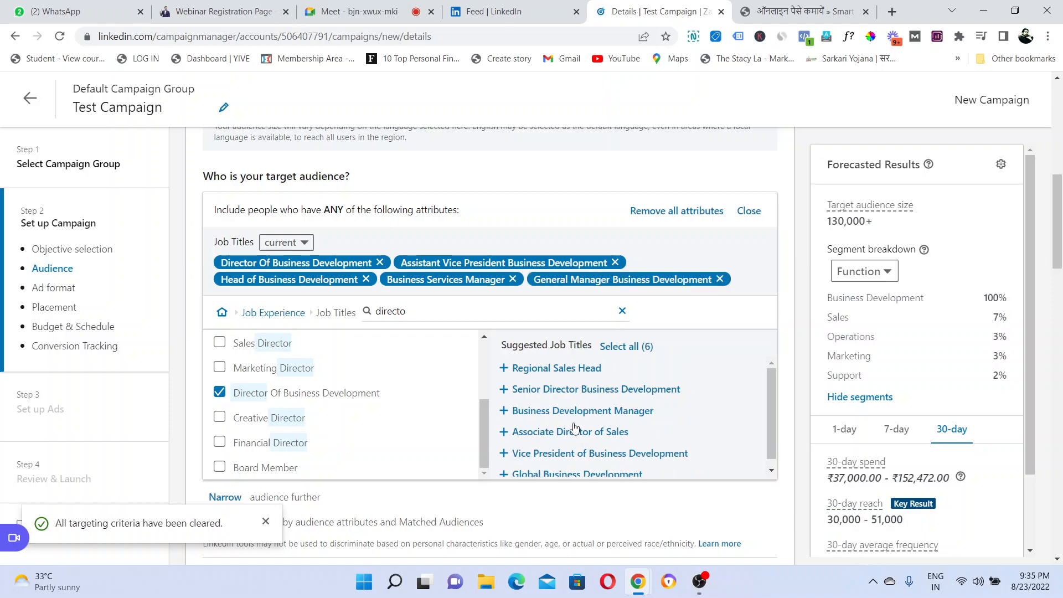
pyautogui.click(574, 441)
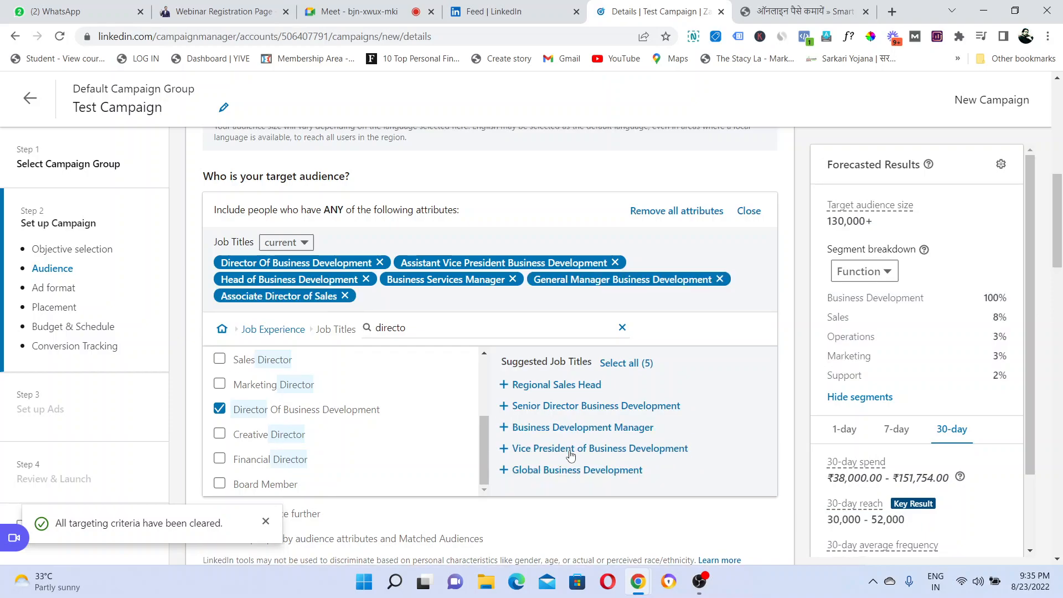
pyautogui.click(569, 455)
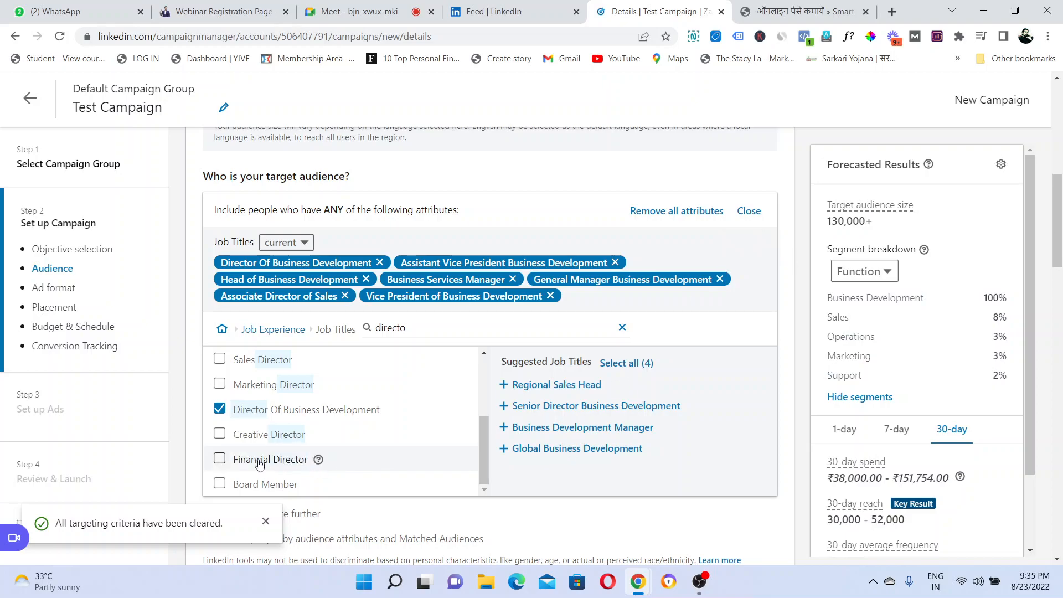
# Add Marketing Director and five suggested marketing titles, then close the job title list.
pyautogui.click(219, 384)
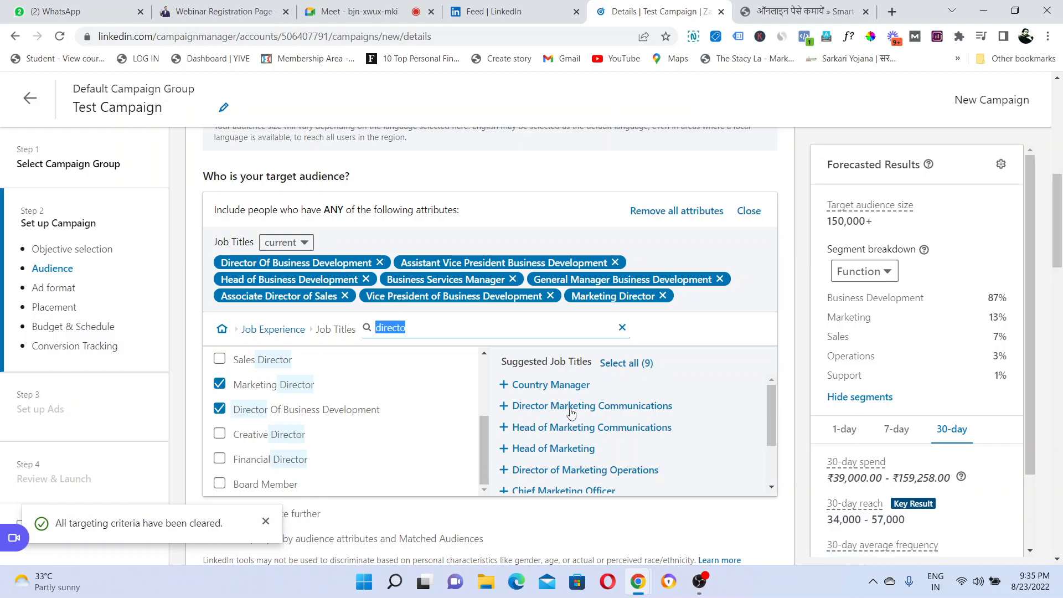
pyautogui.click(575, 432)
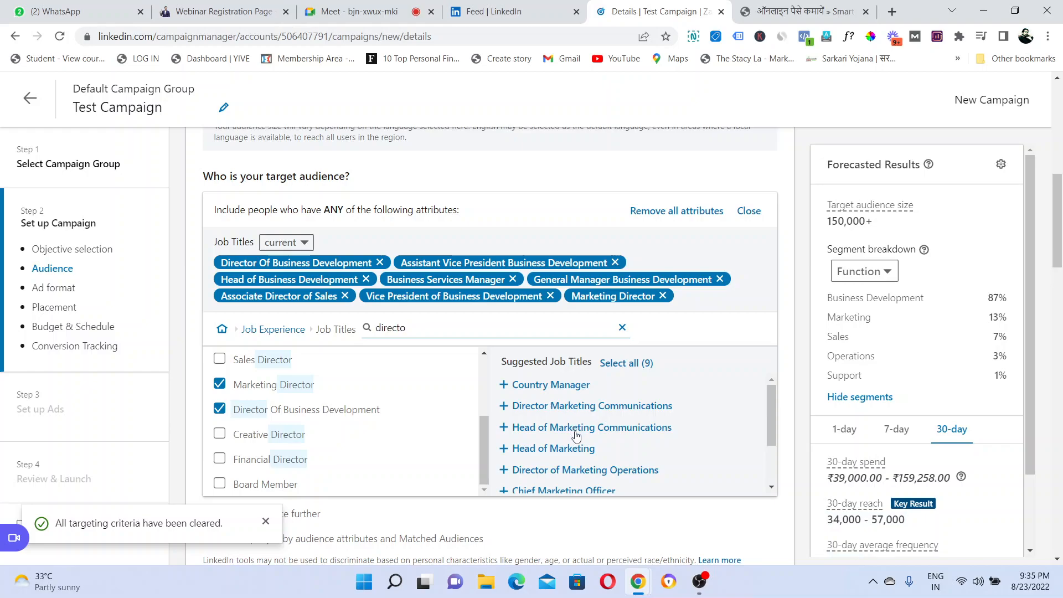
pyautogui.click(559, 443)
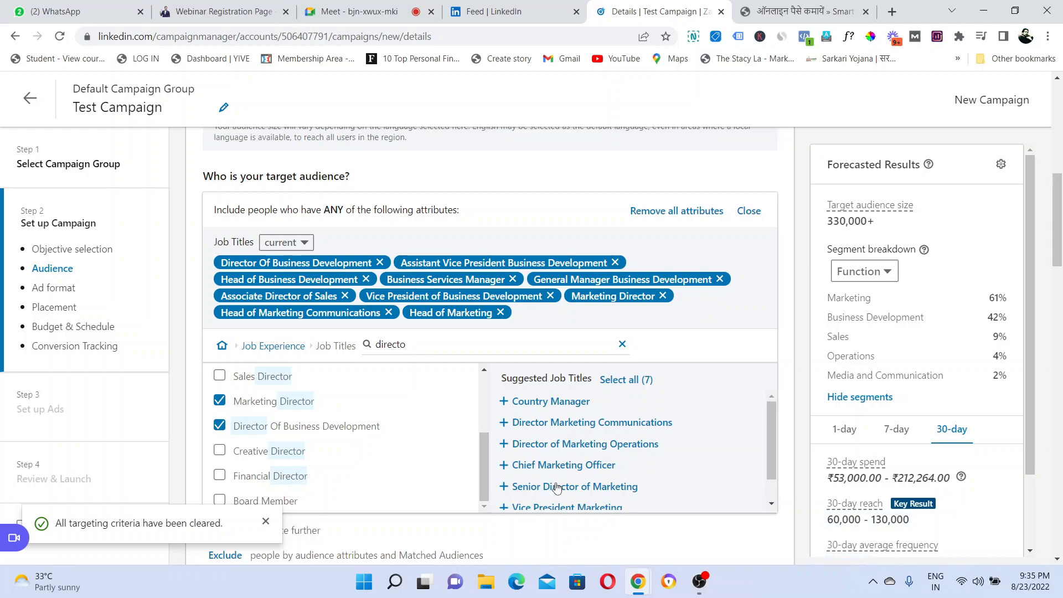
pyautogui.click(556, 449)
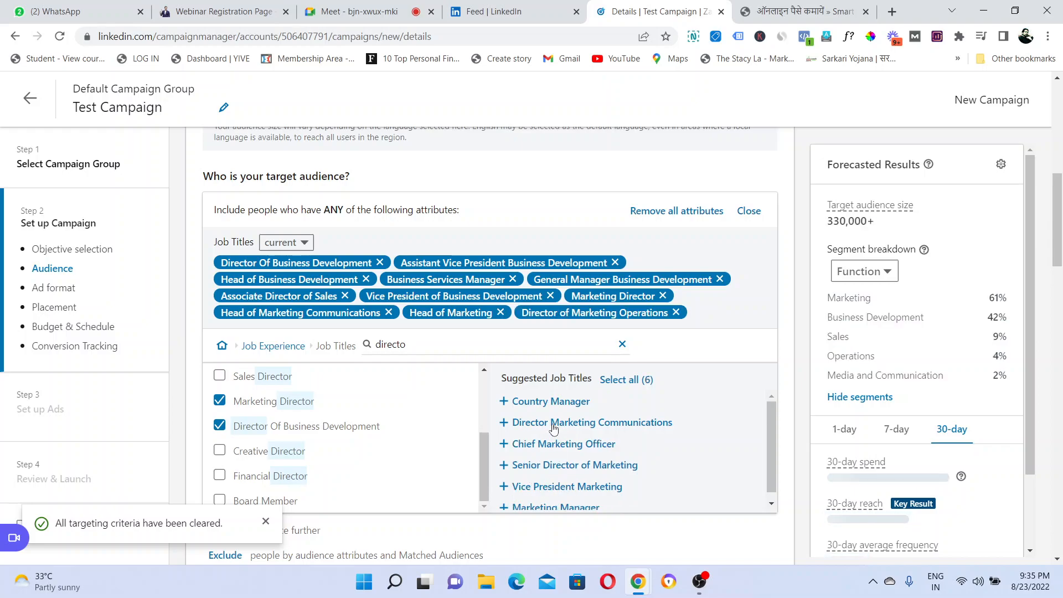
pyautogui.click(552, 423)
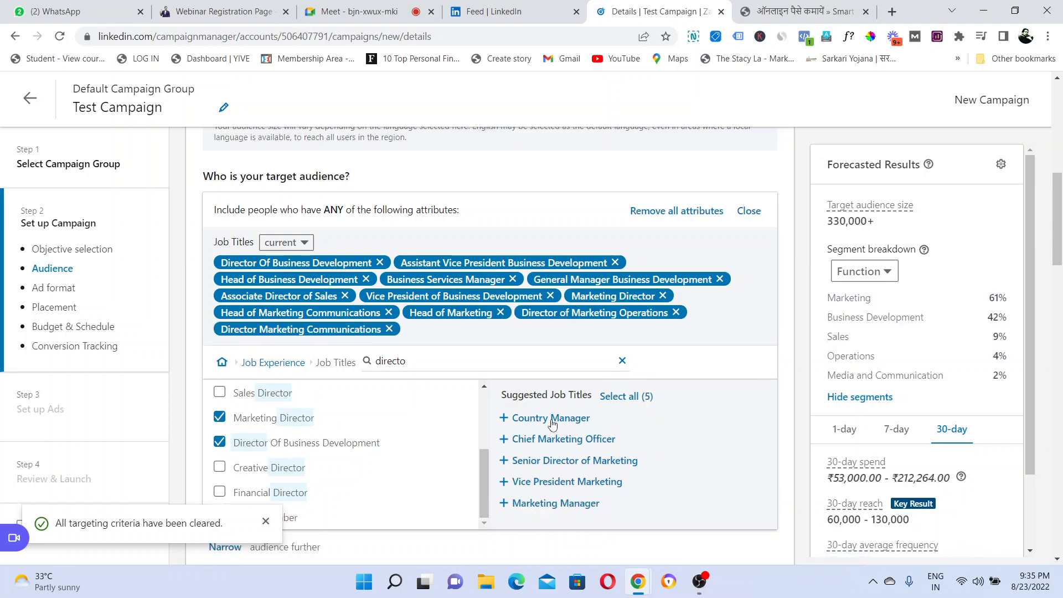
pyautogui.click(559, 464)
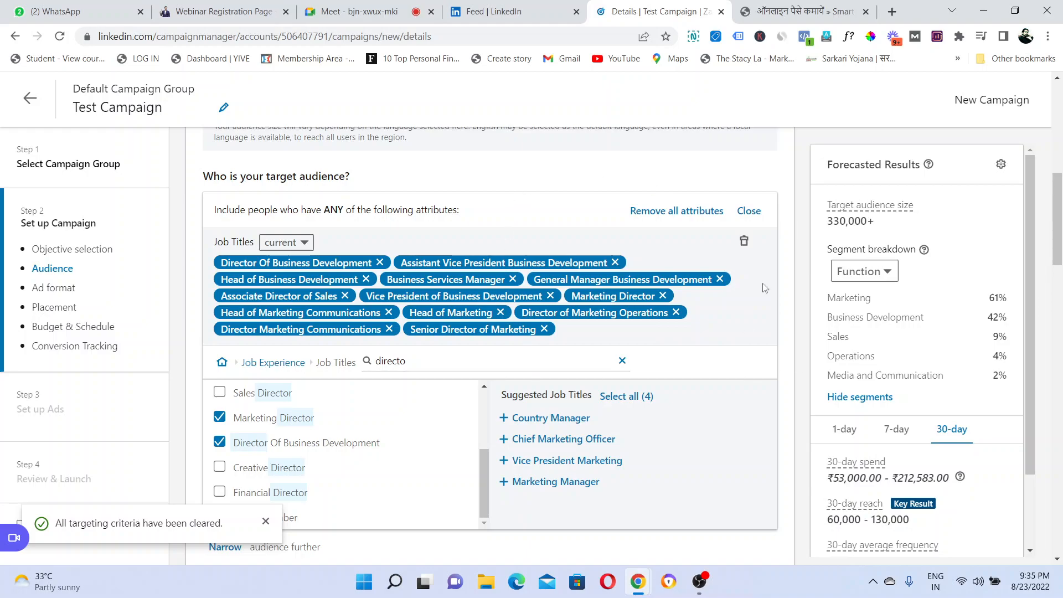
pyautogui.click(749, 212)
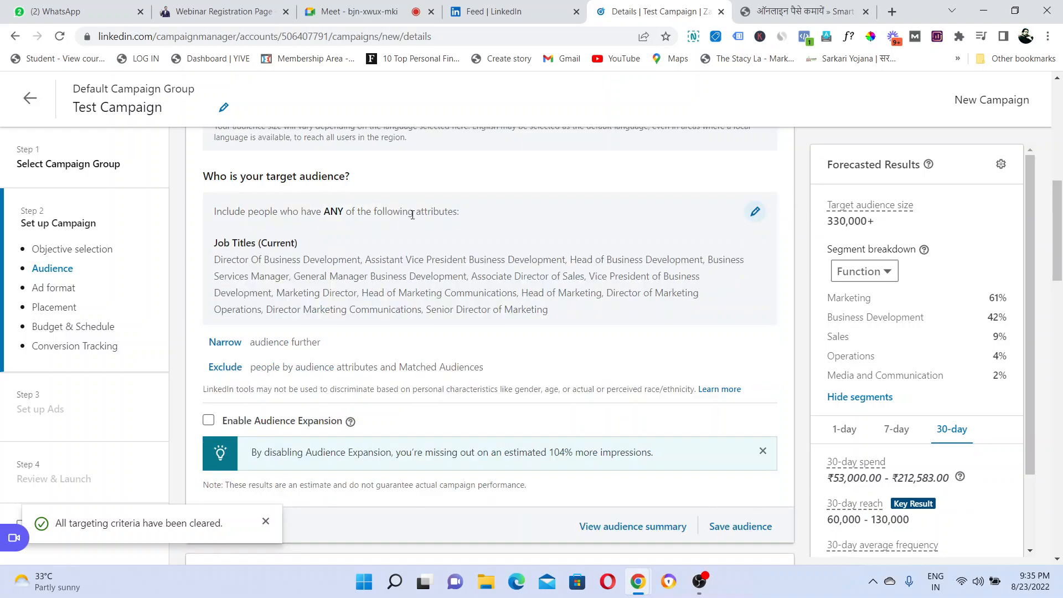
# Add a second 'AND also have' condition to narrow the 13-job-title audience.
pyautogui.moveTo(214, 260); pyautogui.dragTo(594, 308)
pyautogui.click(594, 308)
pyautogui.click(224, 342)
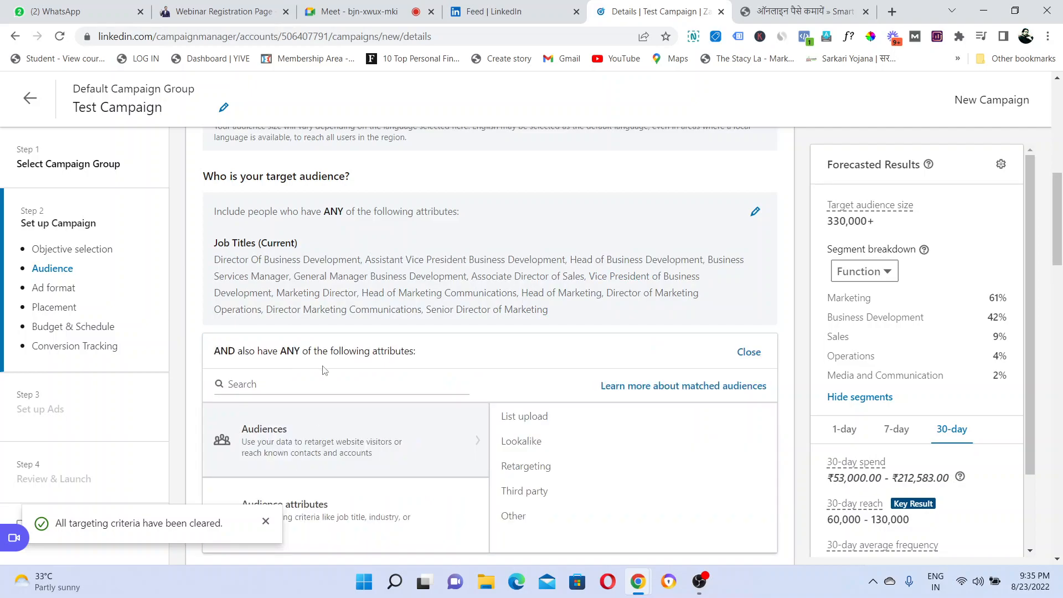
pyautogui.moveTo(220, 352); pyautogui.dragTo(470, 361)
pyautogui.click(469, 361)
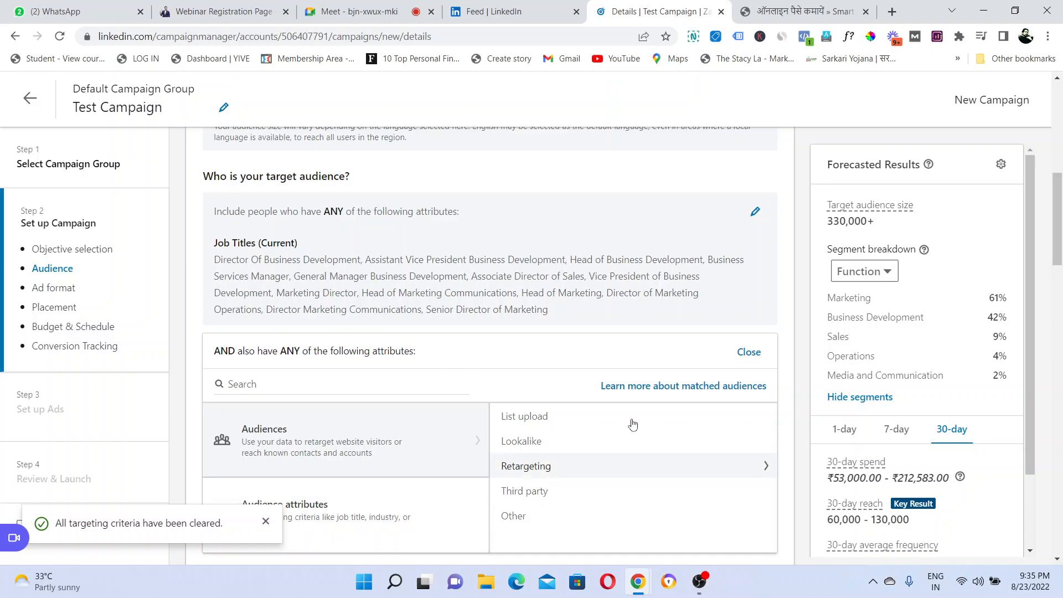
pyautogui.scroll(-2, 1061, 237)
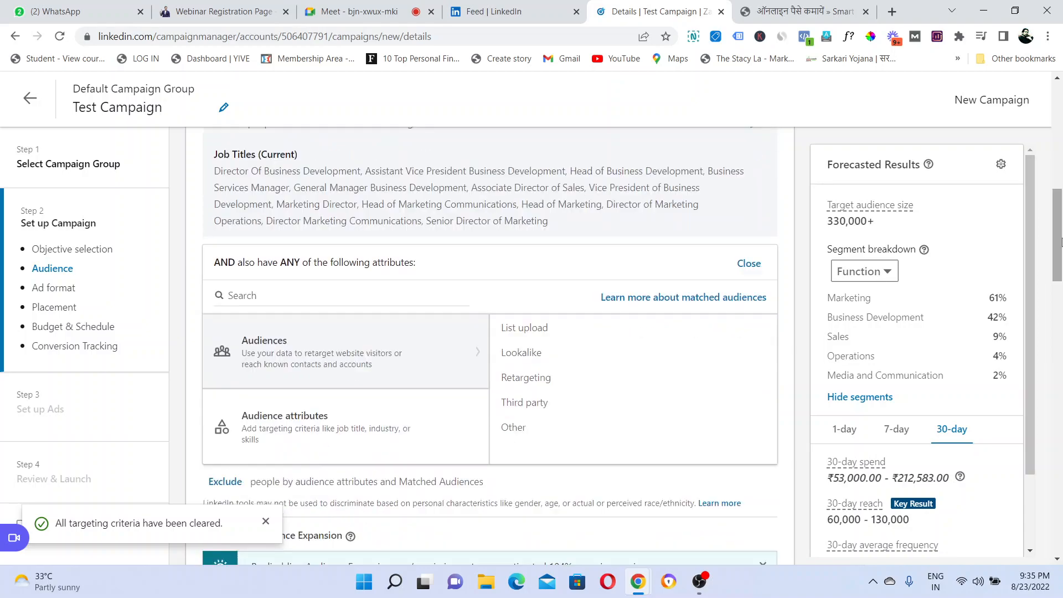
pyautogui.moveTo(213, 176); pyautogui.dragTo(567, 236)
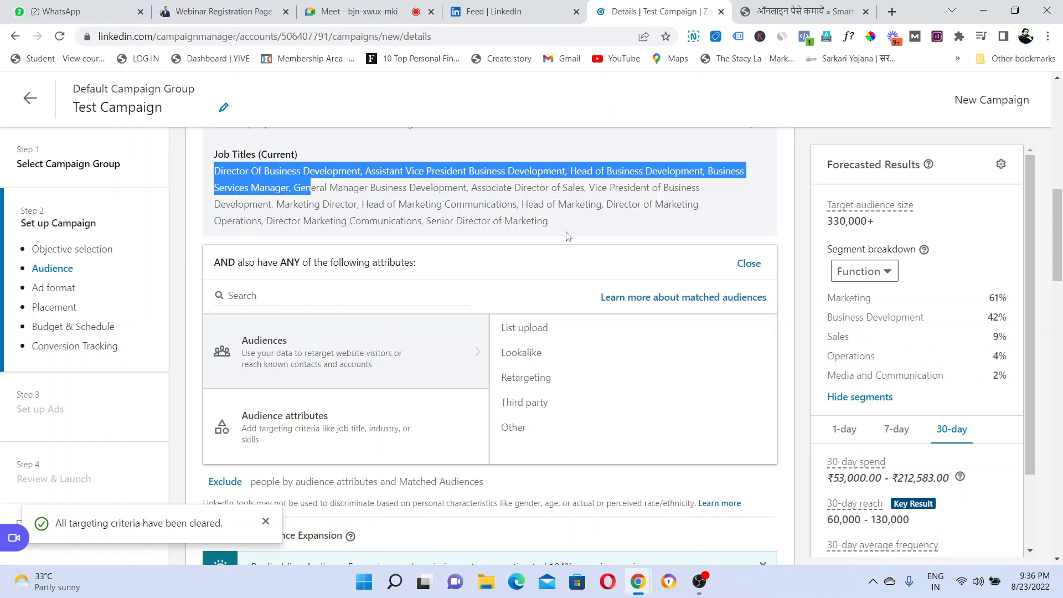
pyautogui.click(567, 237)
# Browse the attribute categories, moving from Job Experience to Interests and Traits > Member Interests.
pyautogui.click(311, 427)
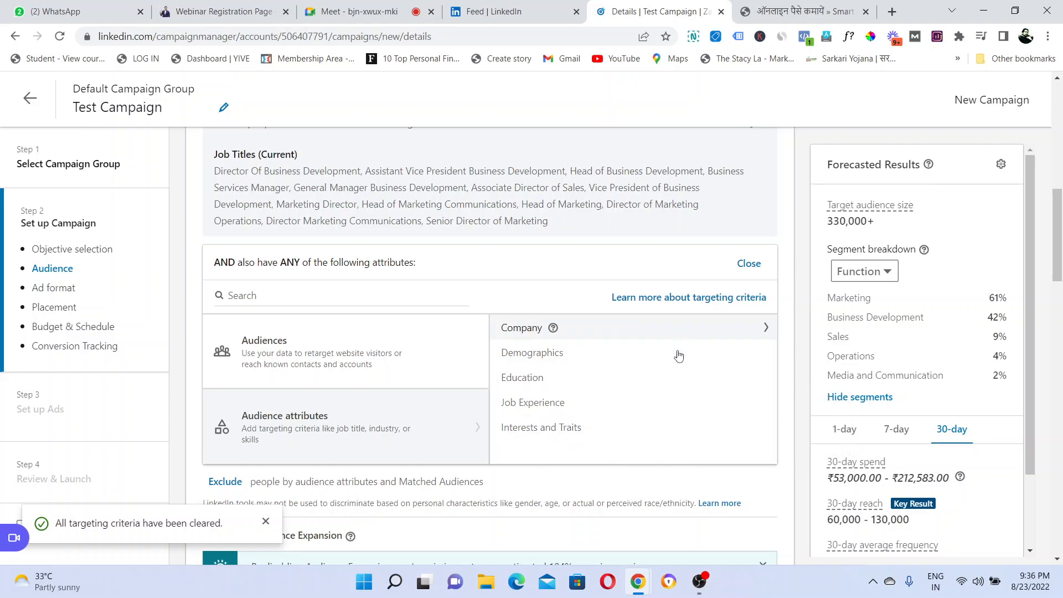
pyautogui.click(674, 410)
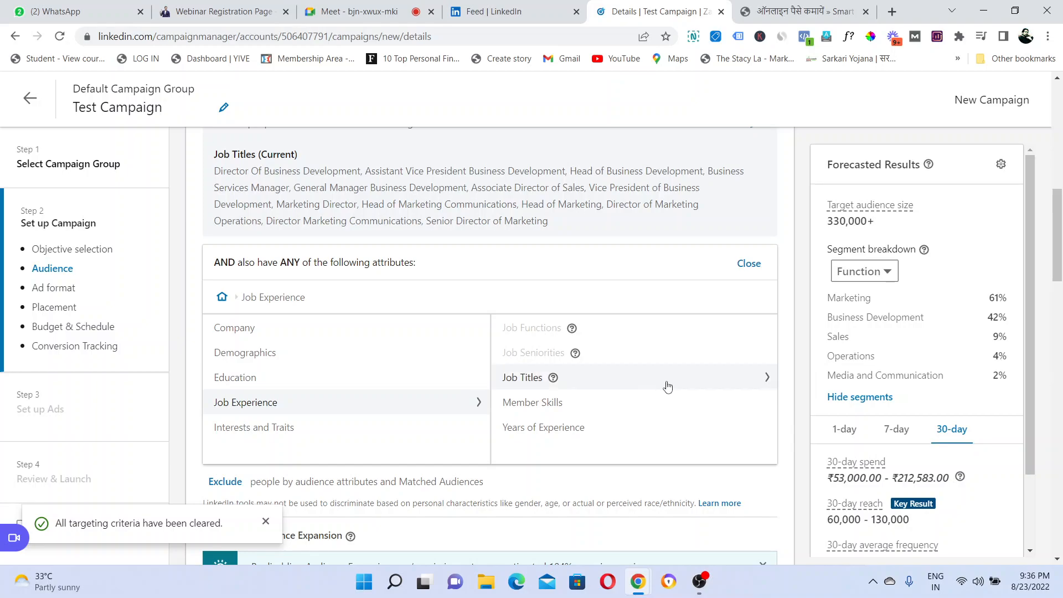
pyautogui.click(667, 387)
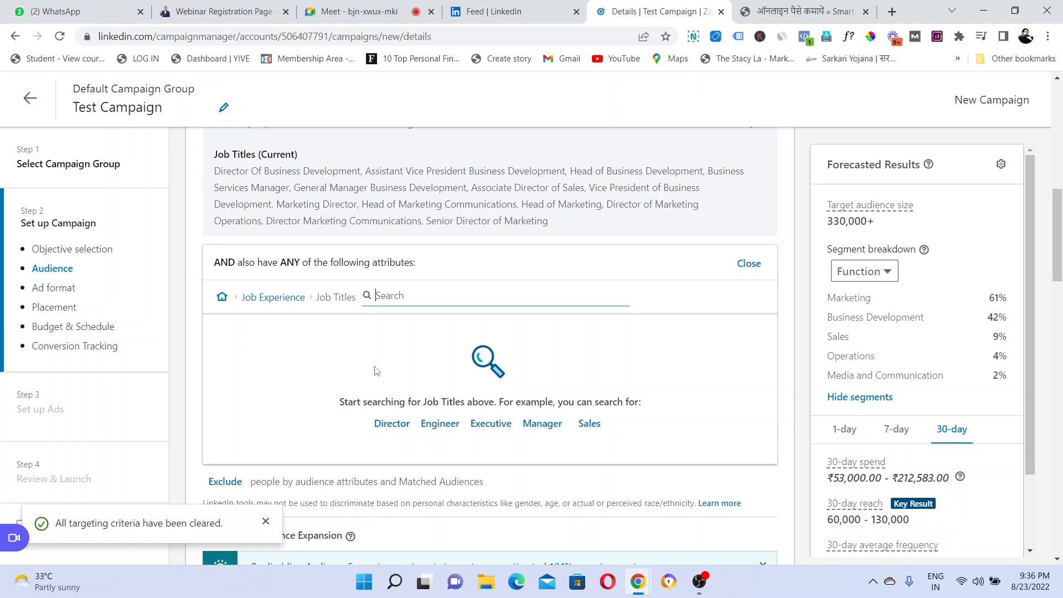
pyautogui.click(220, 297)
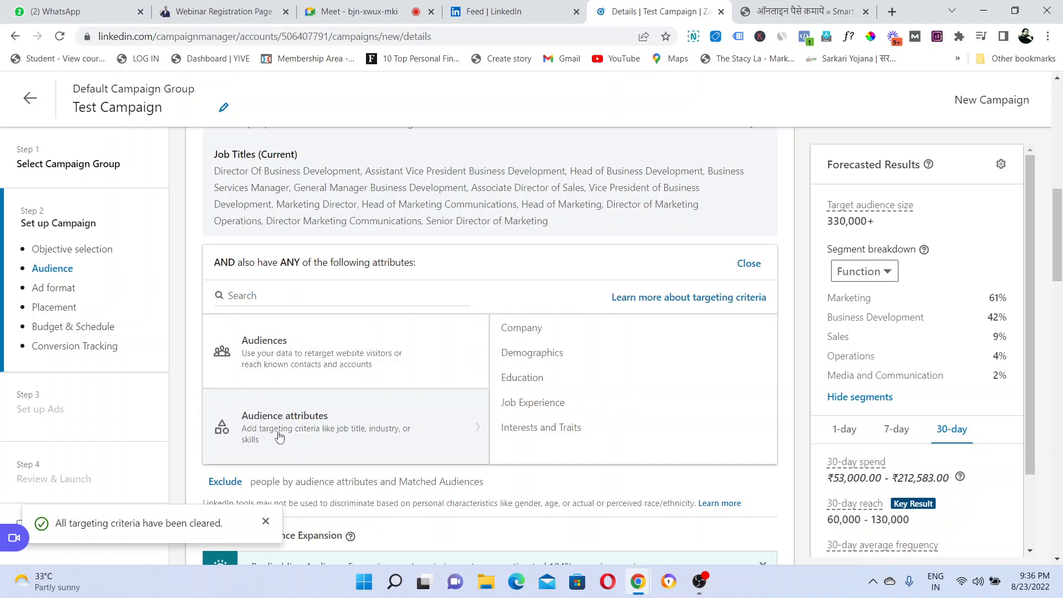
pyautogui.click(526, 429)
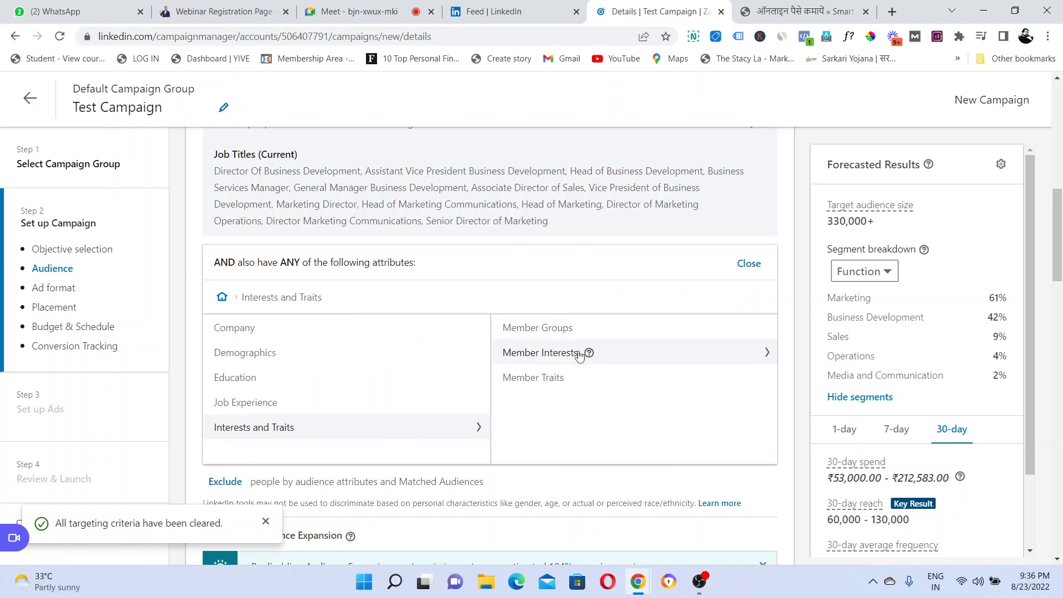
pyautogui.click(570, 353)
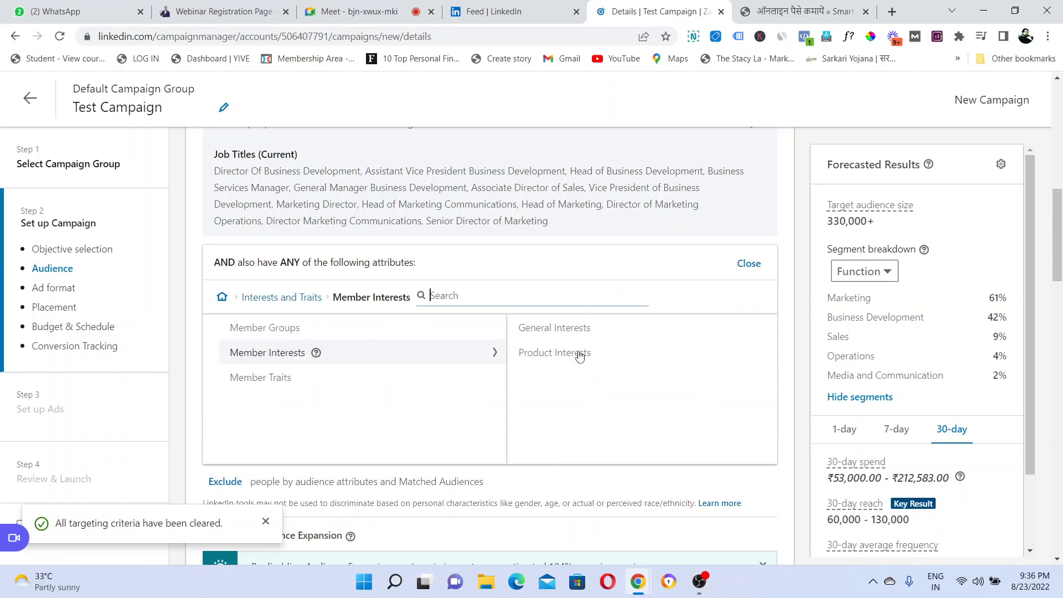
# Under General Interests, add Business and Management and the Digital Marketing interest.
pyautogui.click(530, 331)
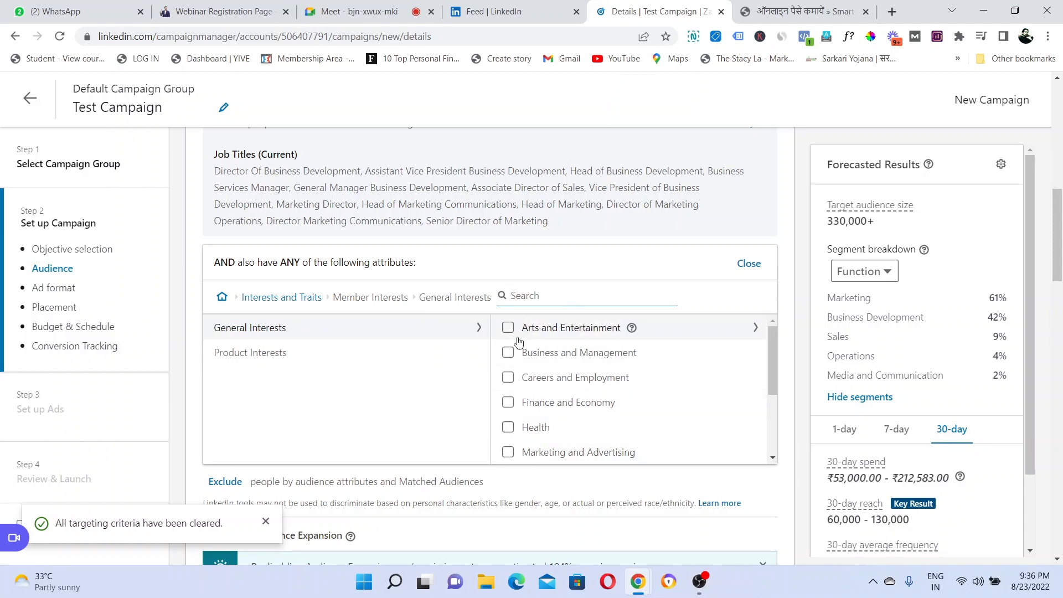
pyautogui.moveTo(647, 353)
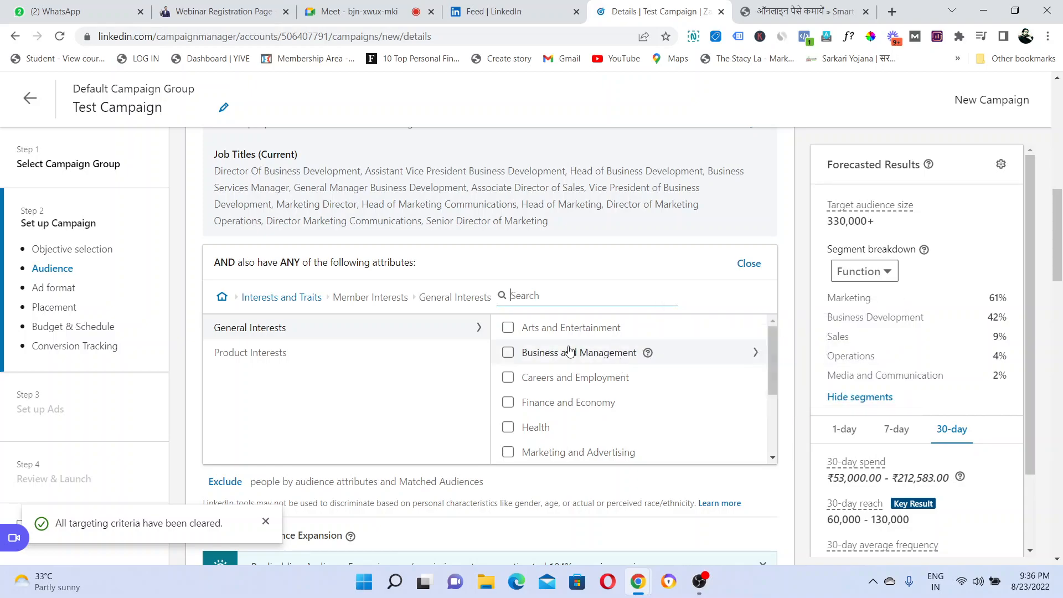
pyautogui.click(508, 353)
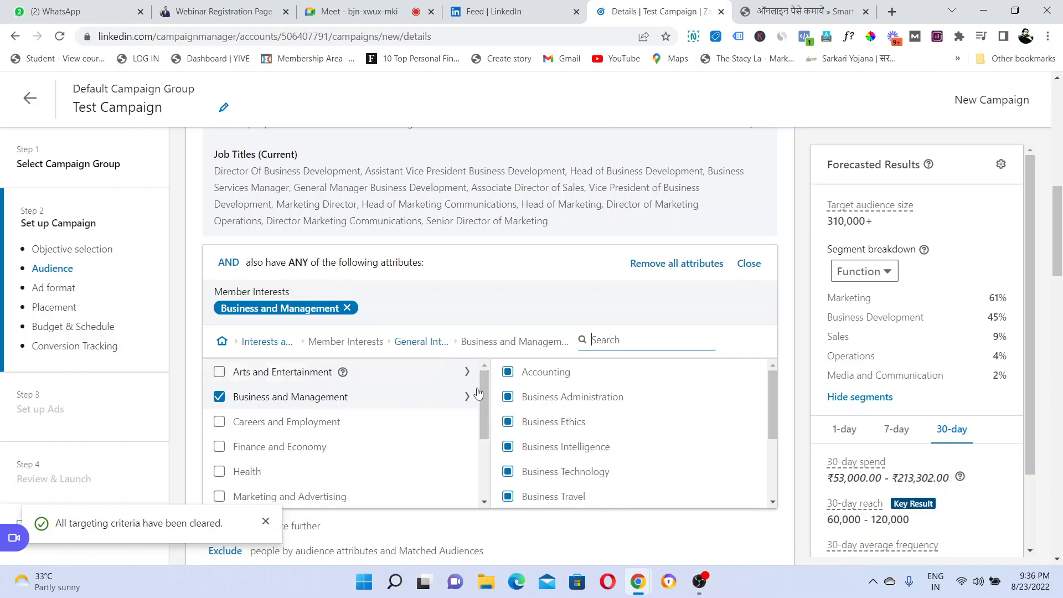
pyautogui.moveTo(483, 407); pyautogui.dragTo(486, 464)
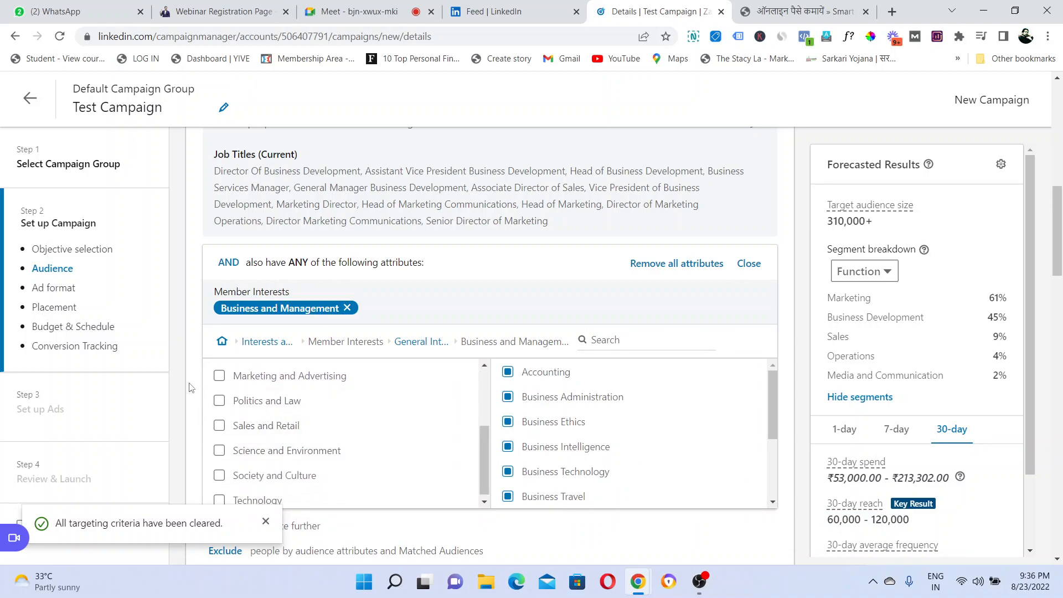
pyautogui.click(220, 376)
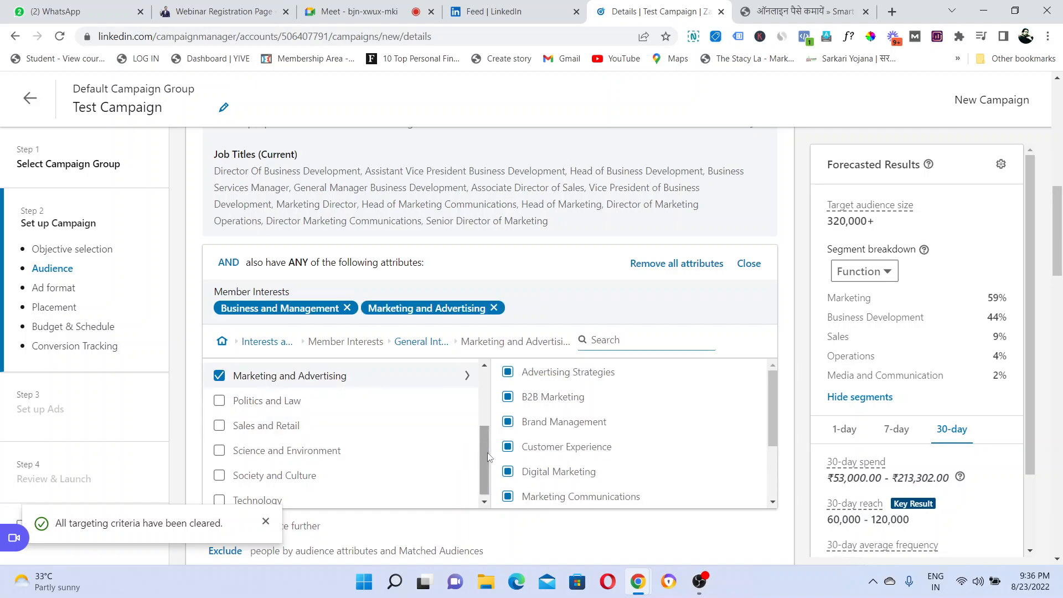
pyautogui.click(651, 480)
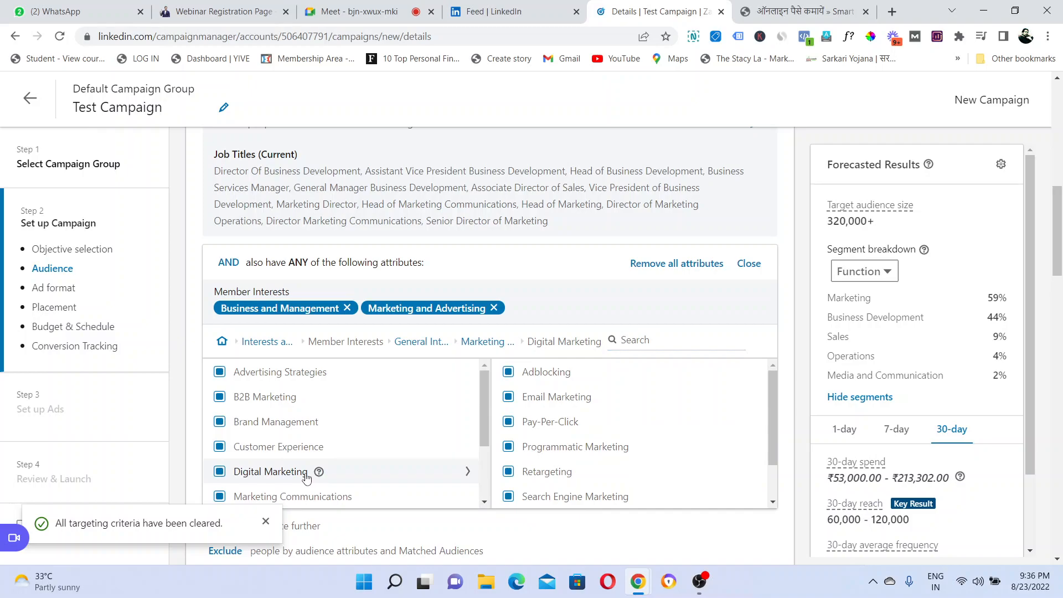
pyautogui.click(220, 472)
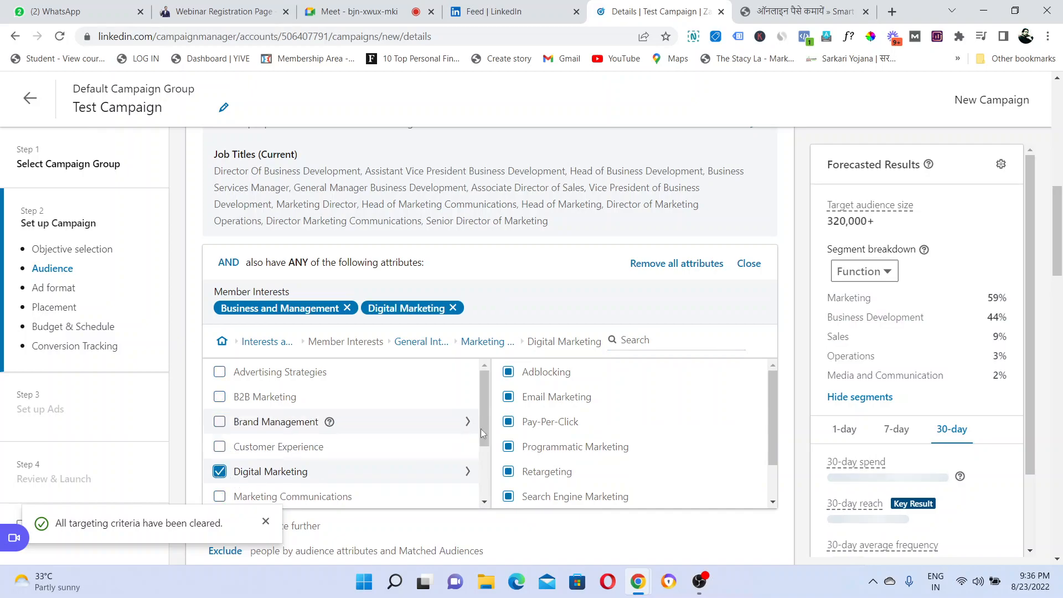
# Add B2B Marketing, Brand Management, Marketing Performance Management and Marketing Strategies as member interests.
pyautogui.scroll(-1, 485, 418)
pyautogui.scroll(1, 490, 442)
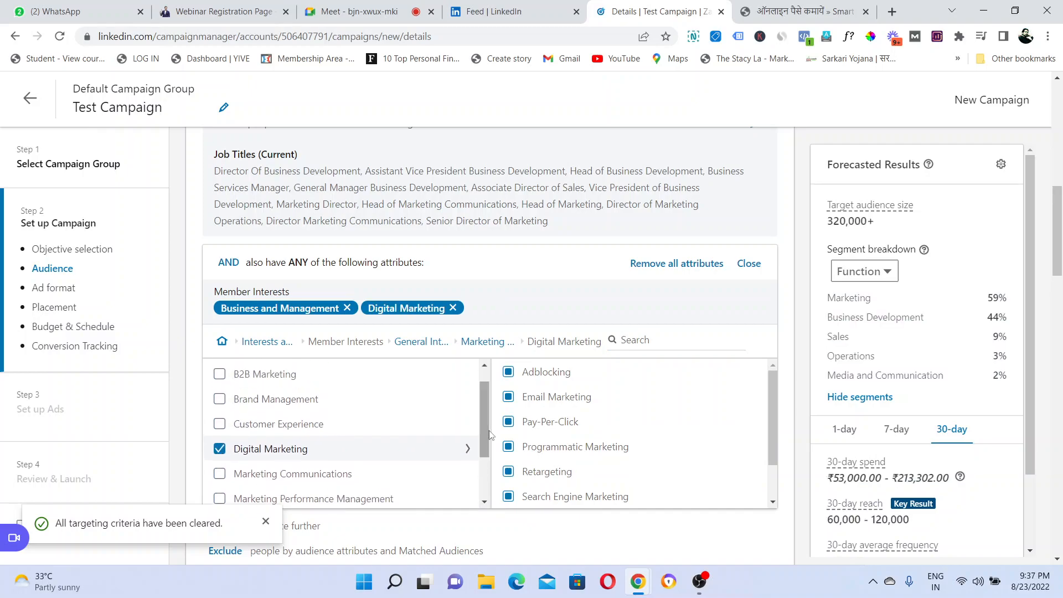
pyautogui.click(220, 374)
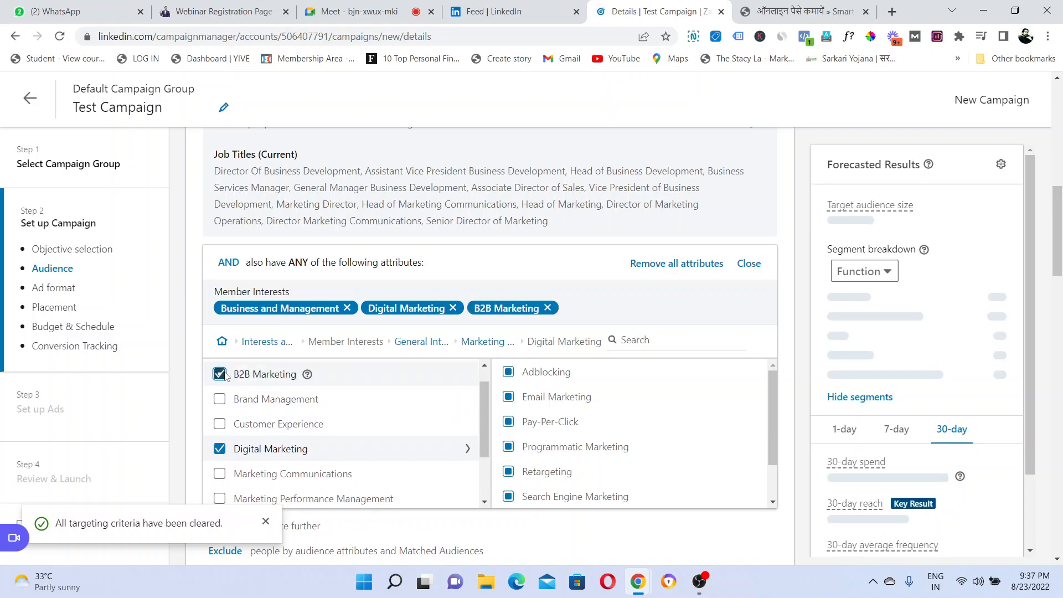
pyautogui.click(220, 399)
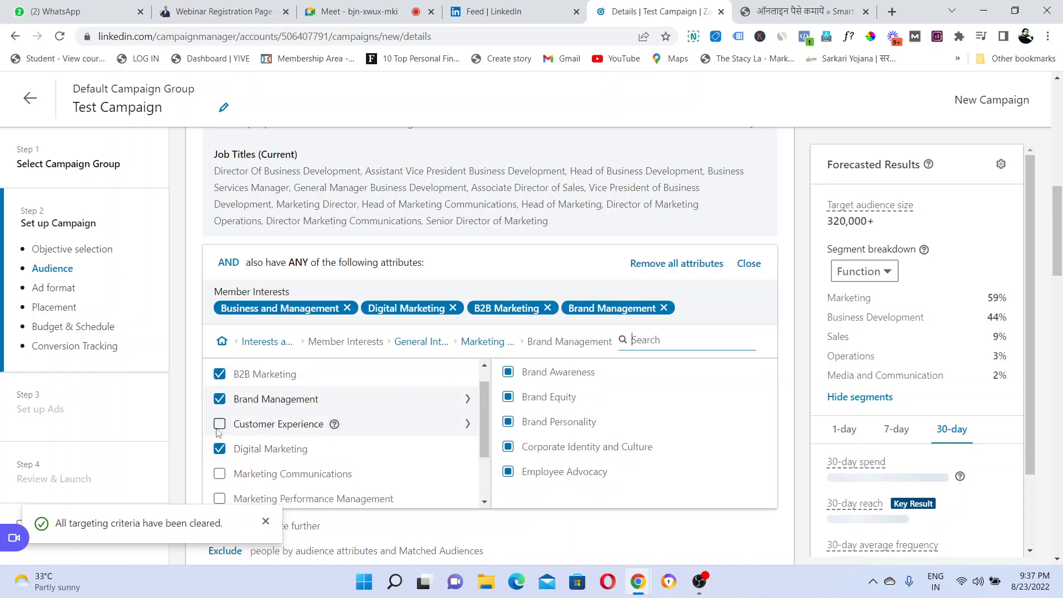
pyautogui.click(220, 498)
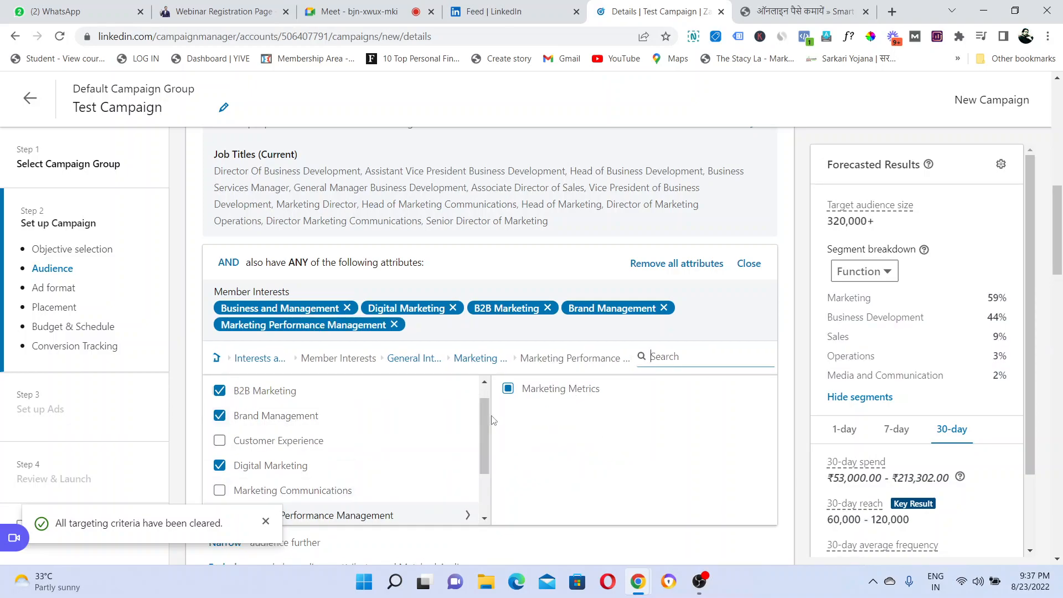
pyautogui.scroll(-2, 488, 424)
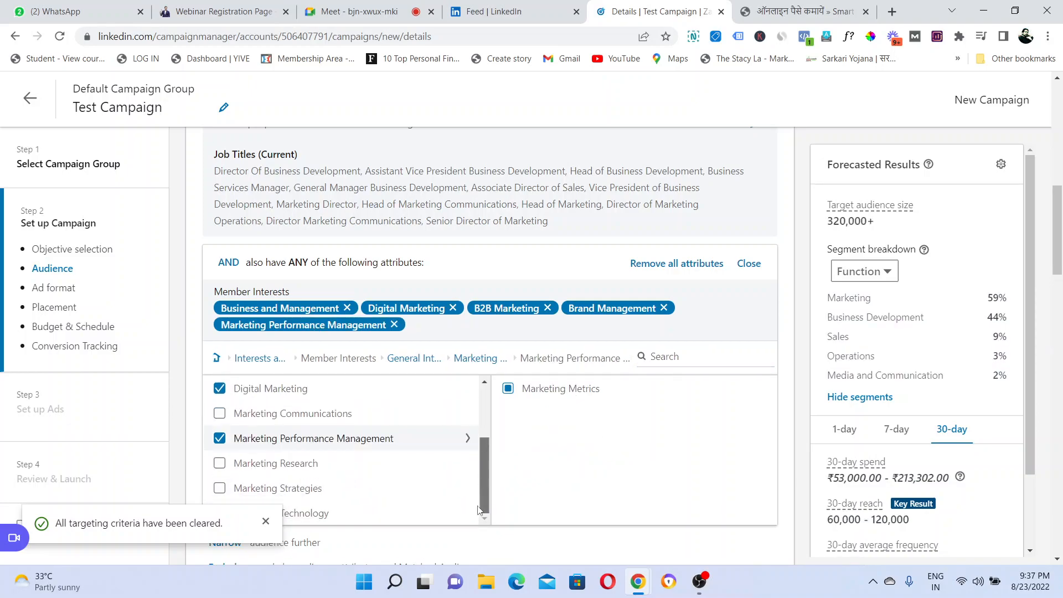
pyautogui.click(220, 488)
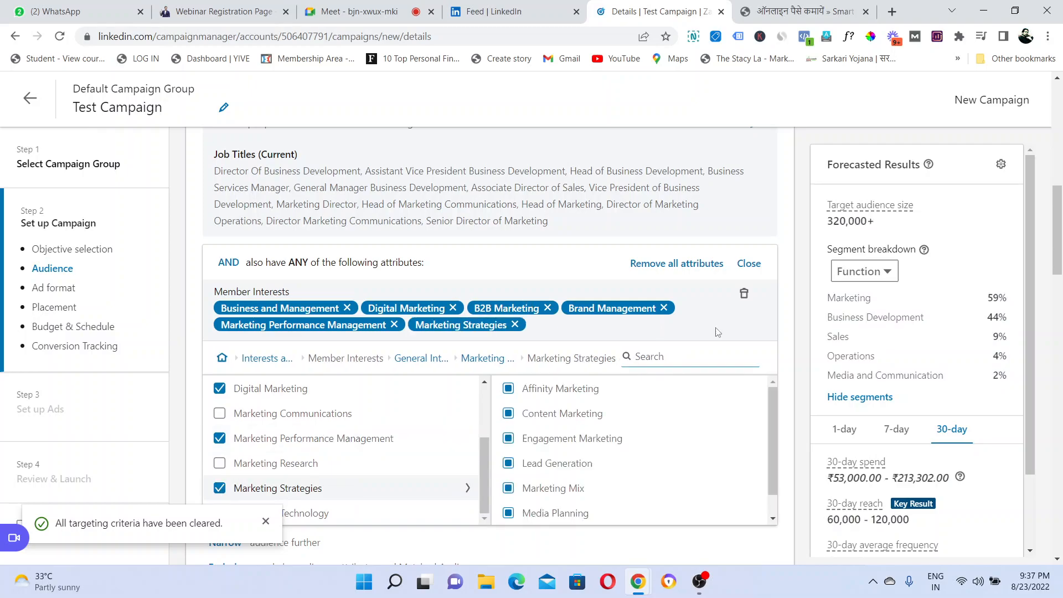
# Close the interest editor and review the selected job titles and member interests.
pyautogui.click(749, 264)
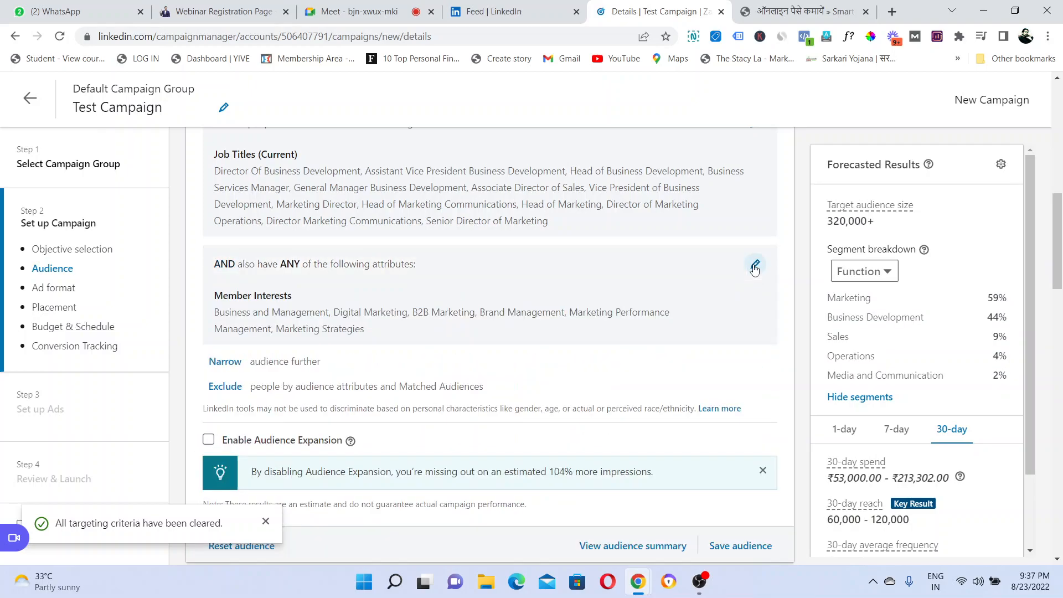
pyautogui.moveTo(215, 167); pyautogui.dragTo(589, 218)
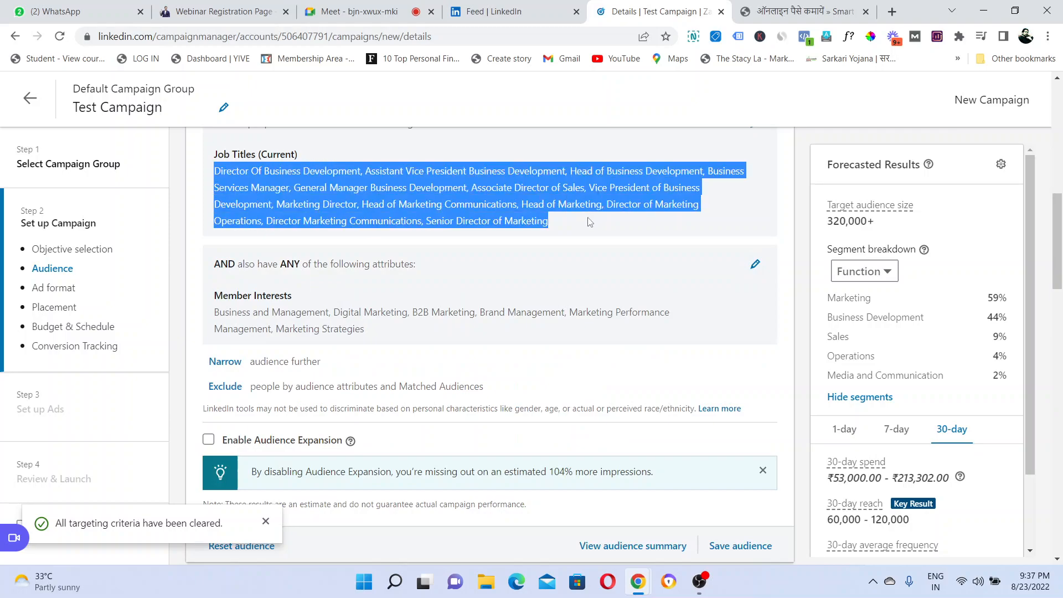
pyautogui.click(589, 218)
pyautogui.moveTo(214, 311); pyautogui.dragTo(396, 333)
pyautogui.click(399, 334)
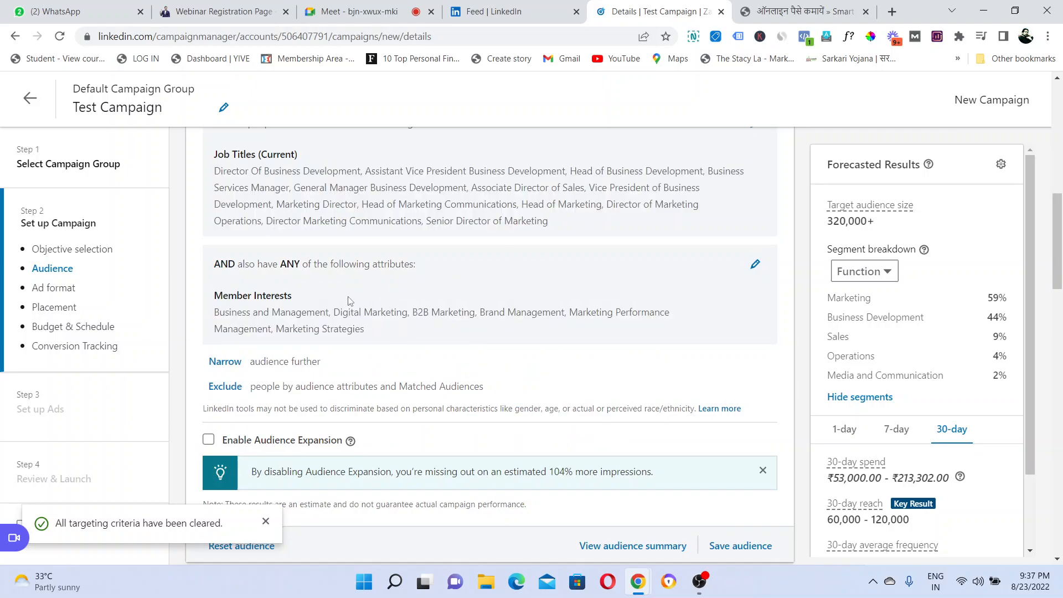
pyautogui.moveTo(337, 312); pyautogui.dragTo(397, 316)
pyautogui.click(397, 323)
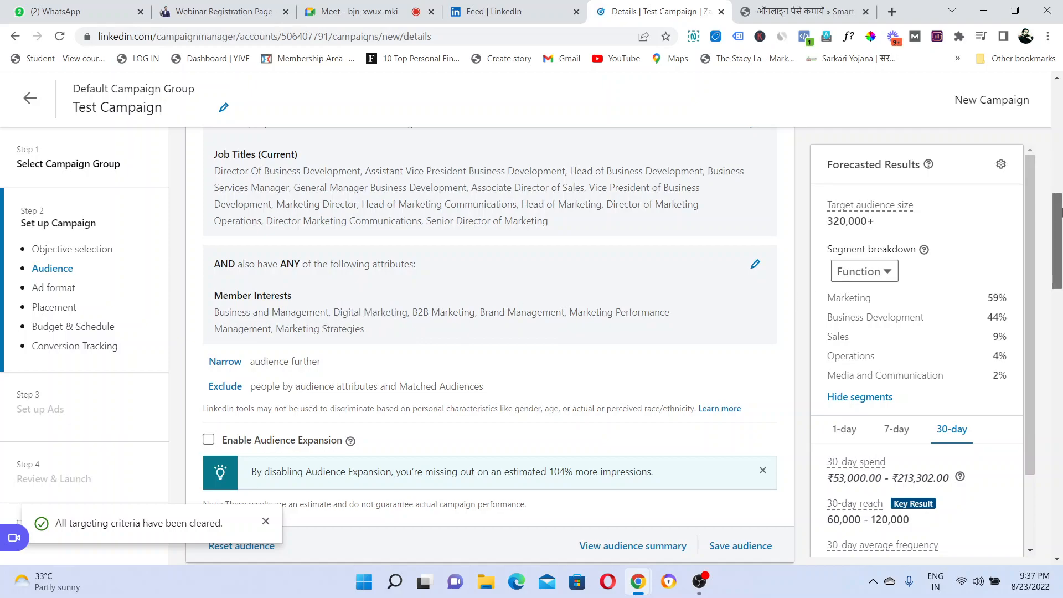
pyautogui.scroll(-1, 1061, 222)
pyautogui.moveTo(1061, 222); pyautogui.dragTo(1060, 251)
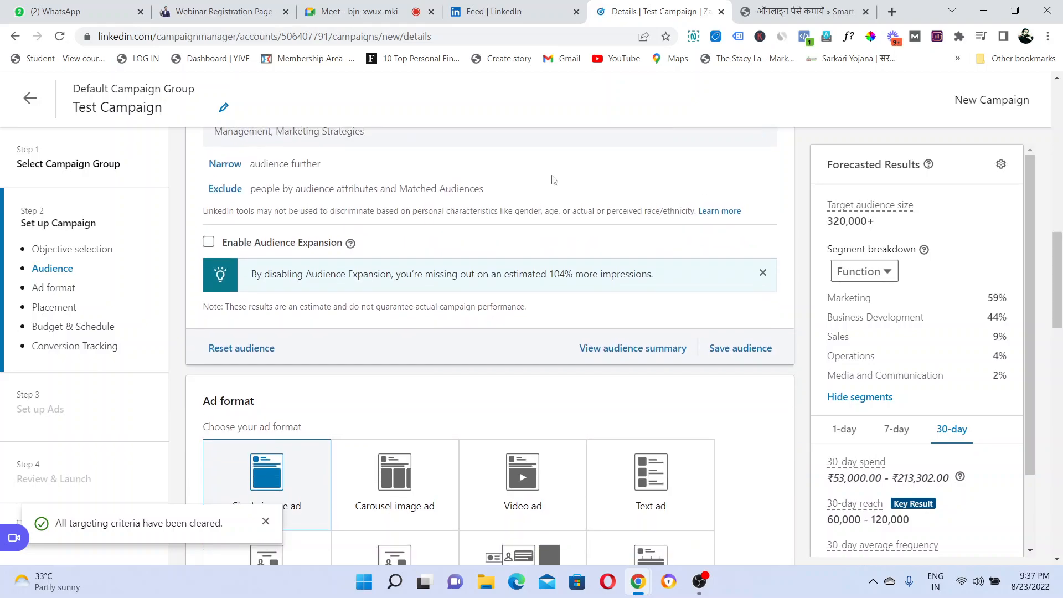
# Review exclusions, leave Audience Expansion disabled, and move down to the Ad format section.
pyautogui.moveTo(256, 189); pyautogui.dragTo(486, 201)
pyautogui.click(487, 201)
pyautogui.moveTo(252, 286); pyautogui.dragTo(573, 279)
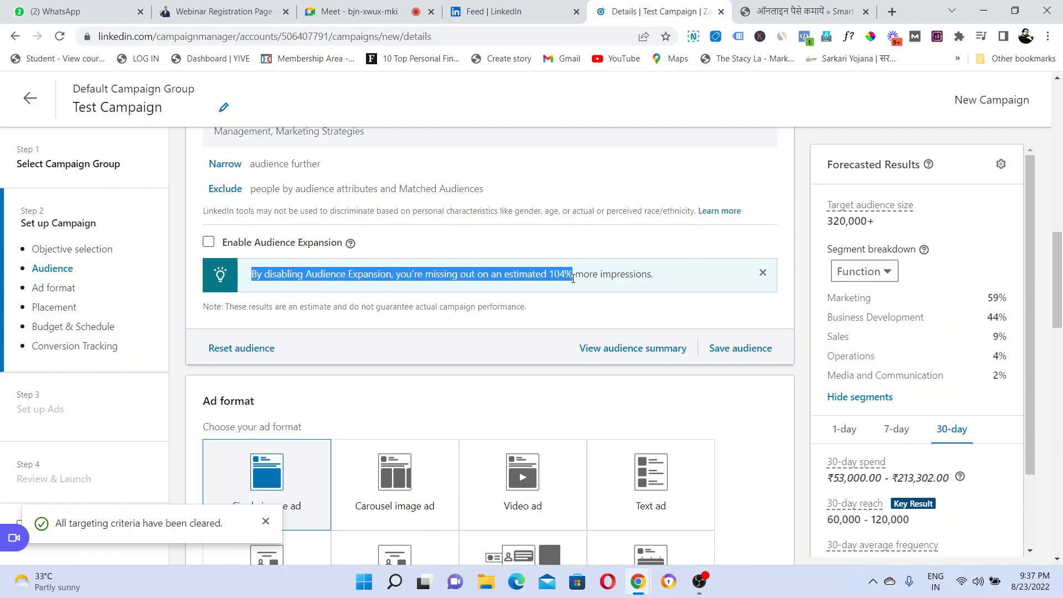
pyautogui.click(608, 280)
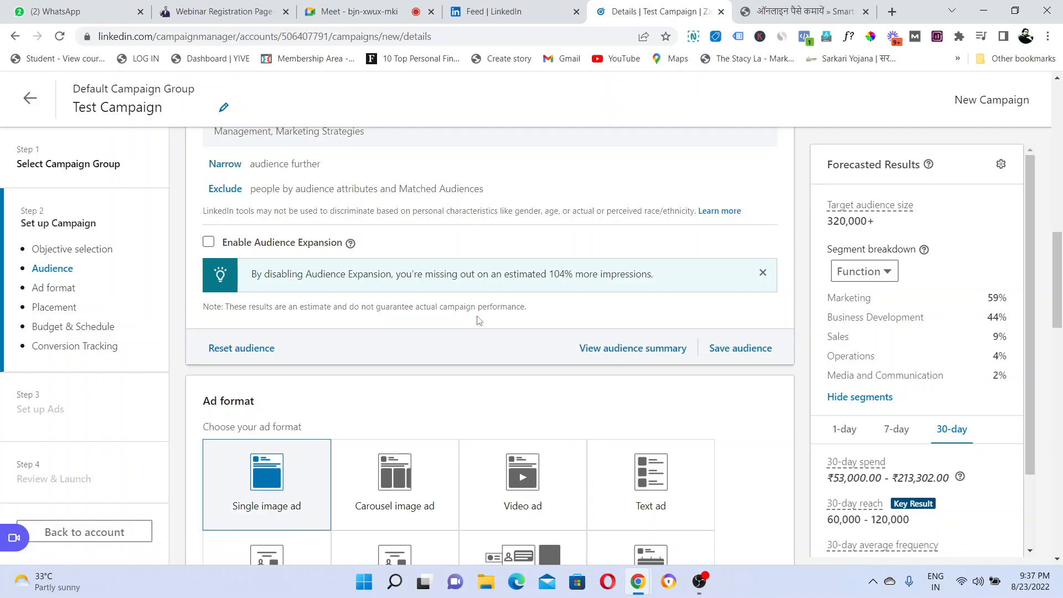
pyautogui.click(208, 243)
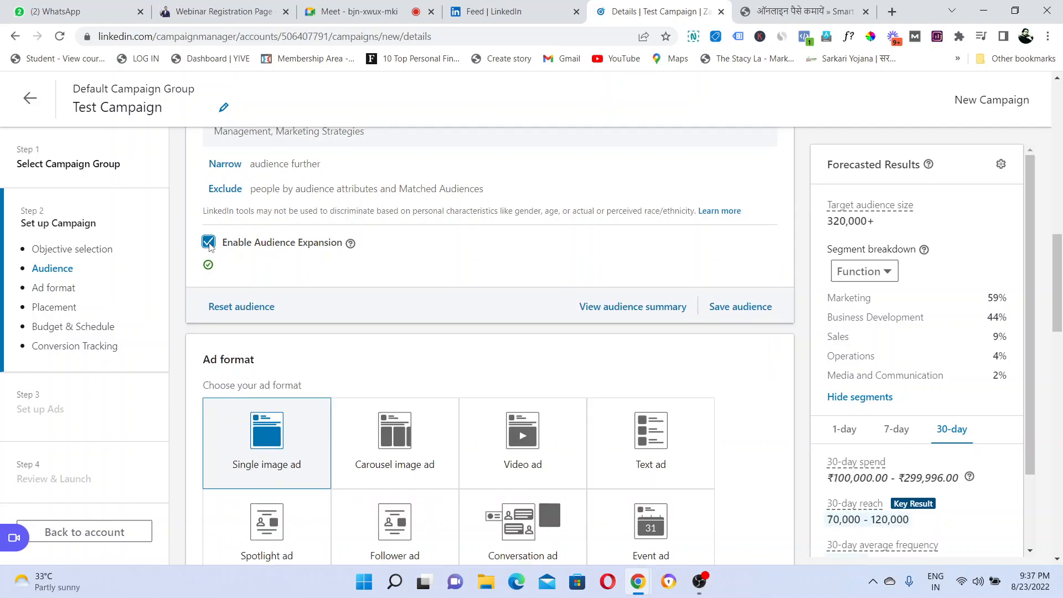
pyautogui.click(208, 243)
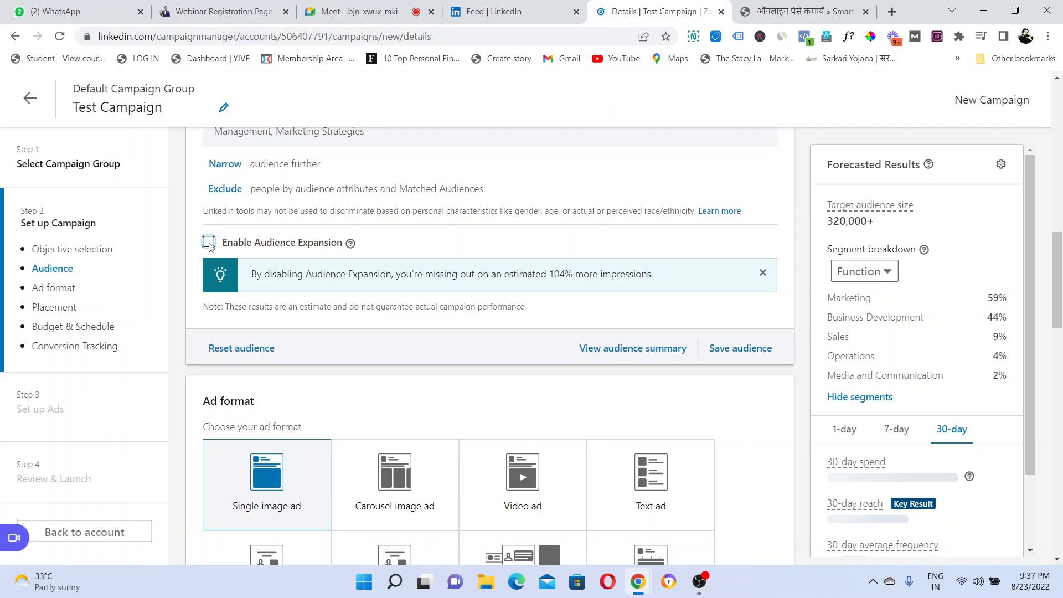
pyautogui.scroll(-5, 238, 244)
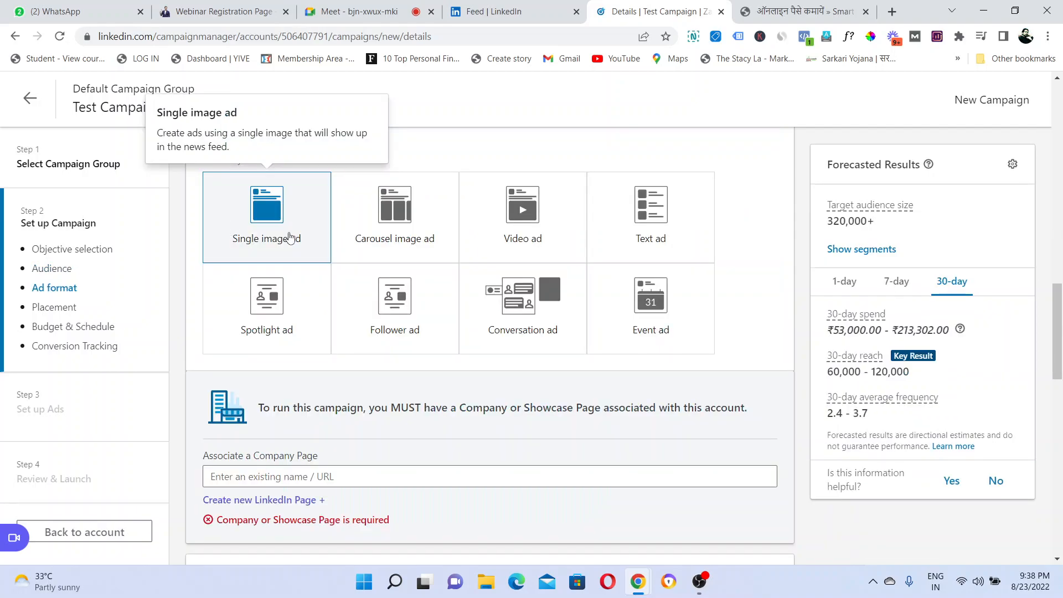
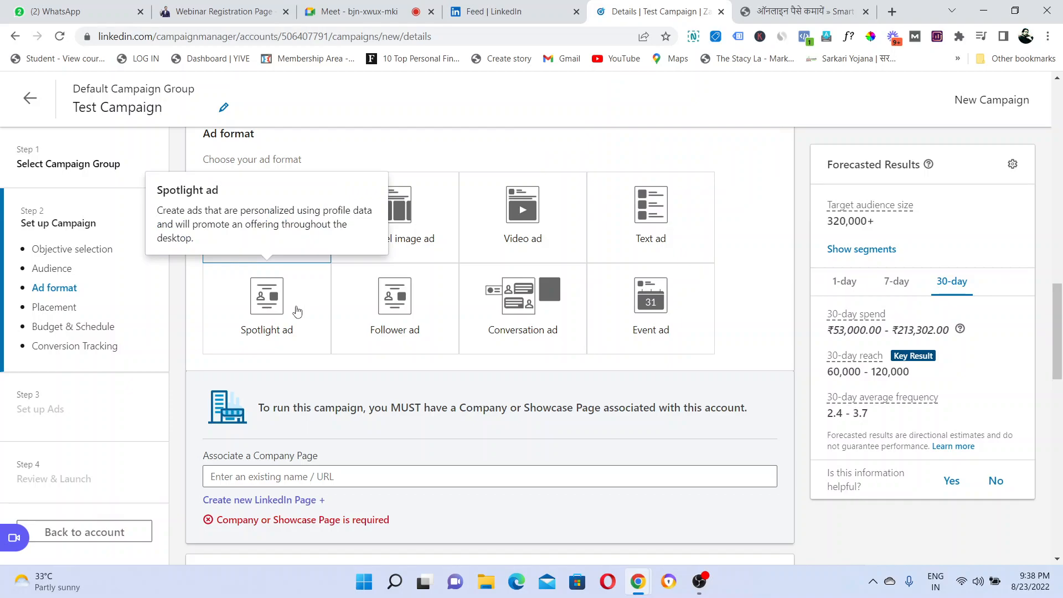
# Review the warning that a company page is required for the ad.
pyautogui.moveTo(413, 320)
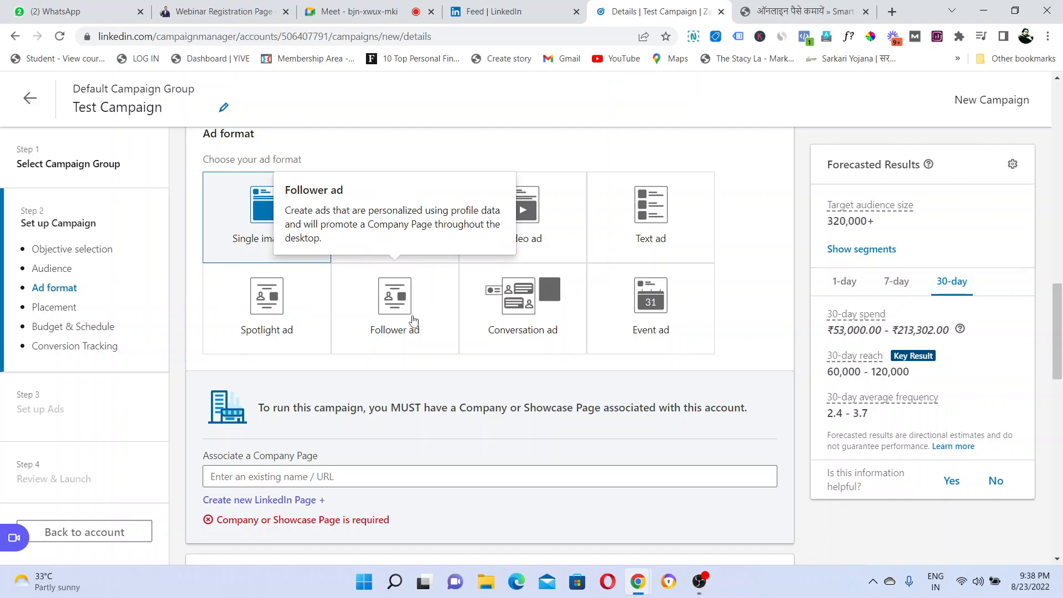
pyautogui.moveTo(531, 331)
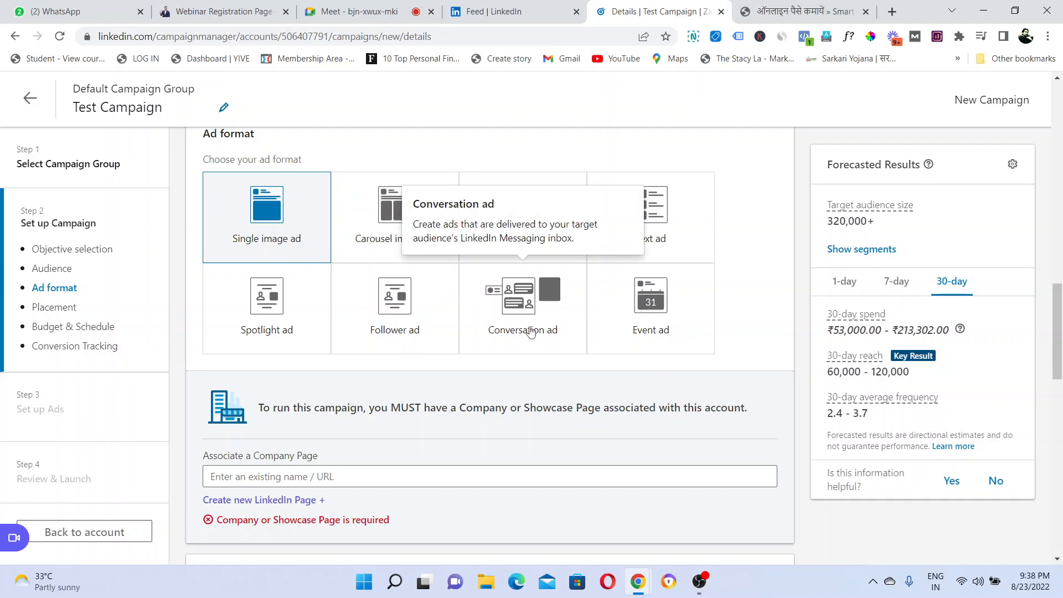
pyautogui.moveTo(672, 323)
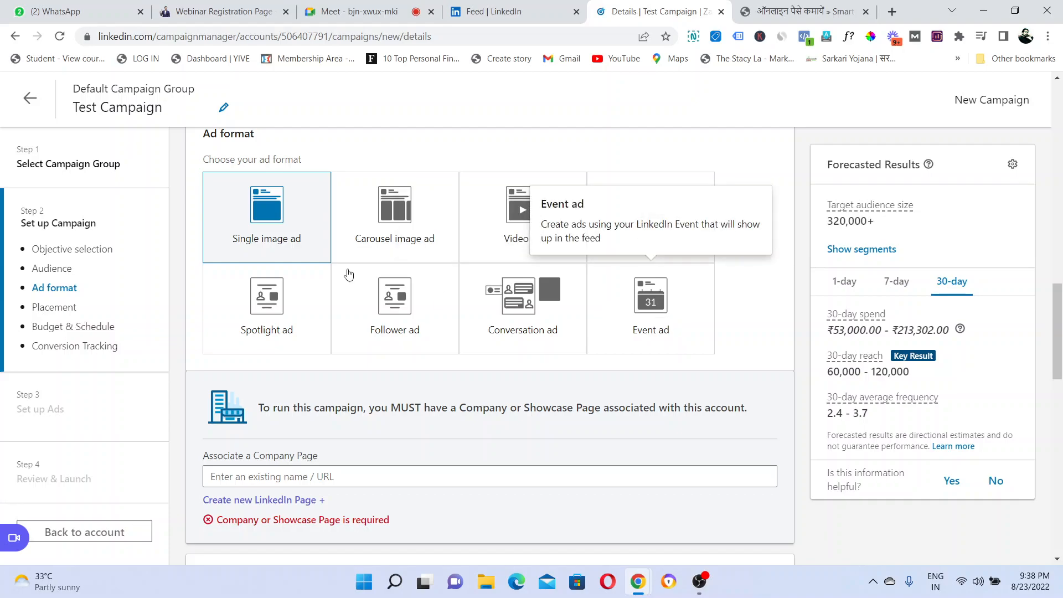
pyautogui.moveTo(212, 227)
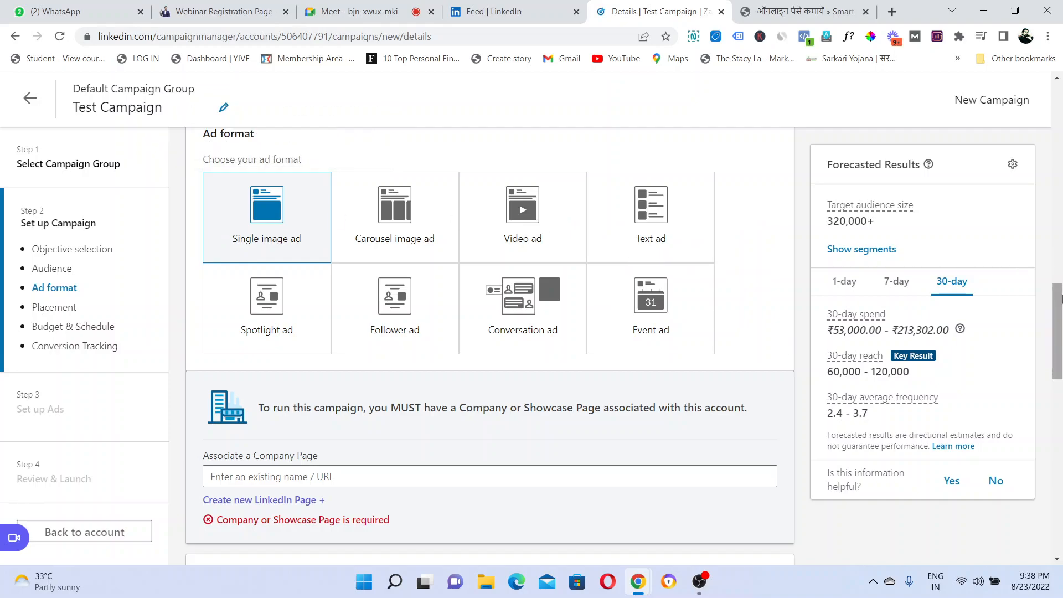
pyautogui.scroll(-1, 1061, 343)
pyautogui.scroll(-3, 1062, 343)
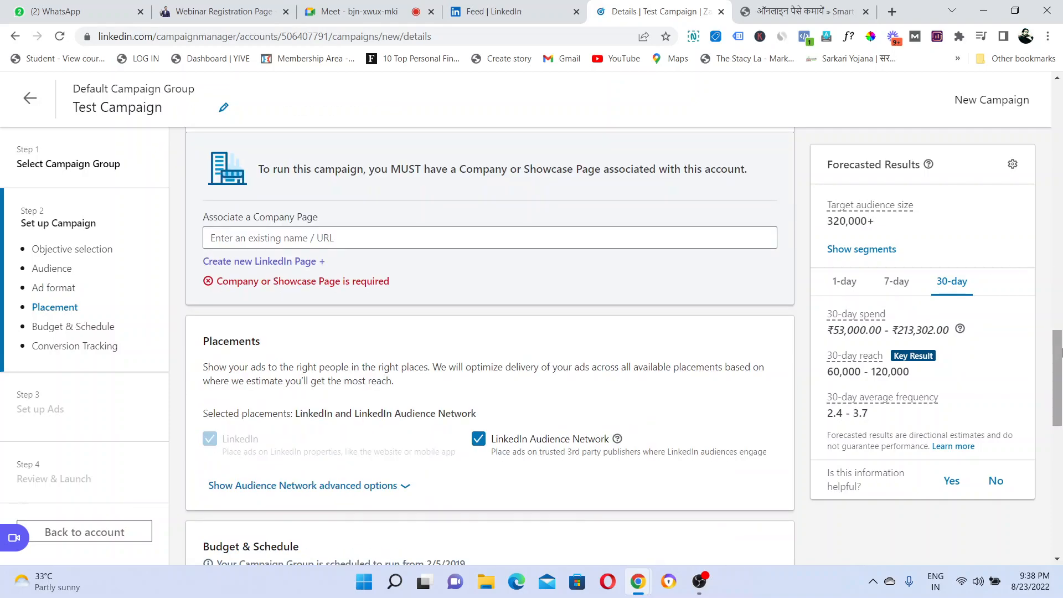
pyautogui.moveTo(229, 281); pyautogui.dragTo(393, 291)
pyautogui.click(399, 290)
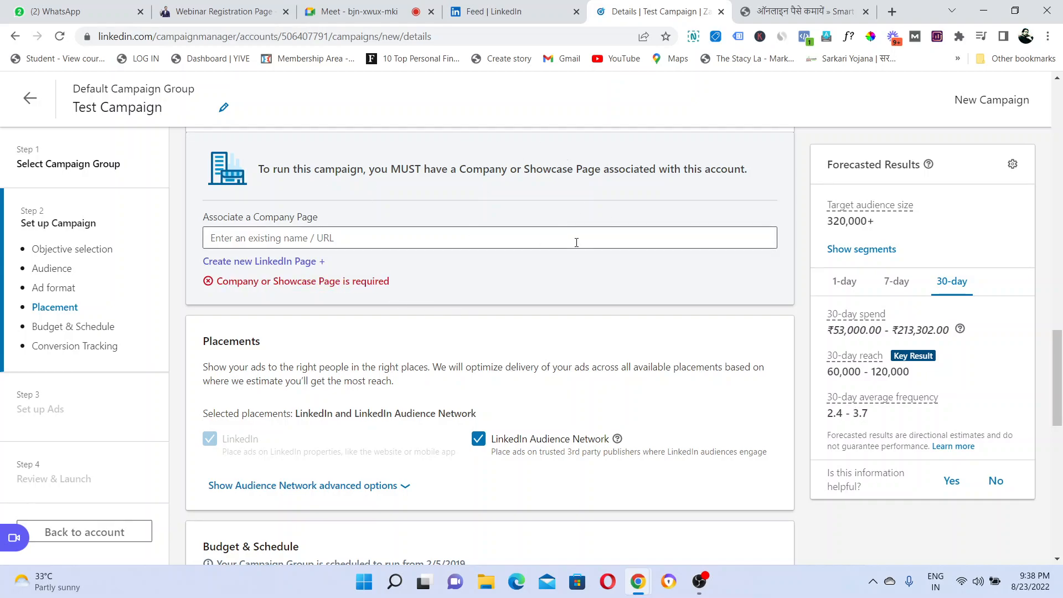
pyautogui.scroll(1, 1060, 368)
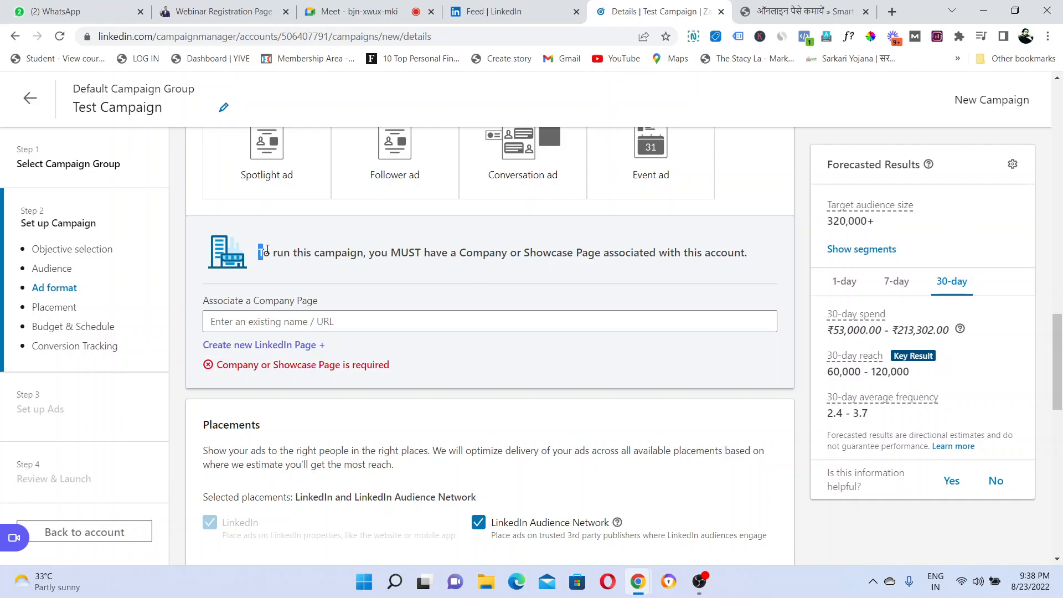
pyautogui.moveTo(762, 252); pyautogui.dragTo(424, 241)
pyautogui.click(424, 241)
# Search for an existing company page, then clear the unmatched search.
pyautogui.click(254, 319)
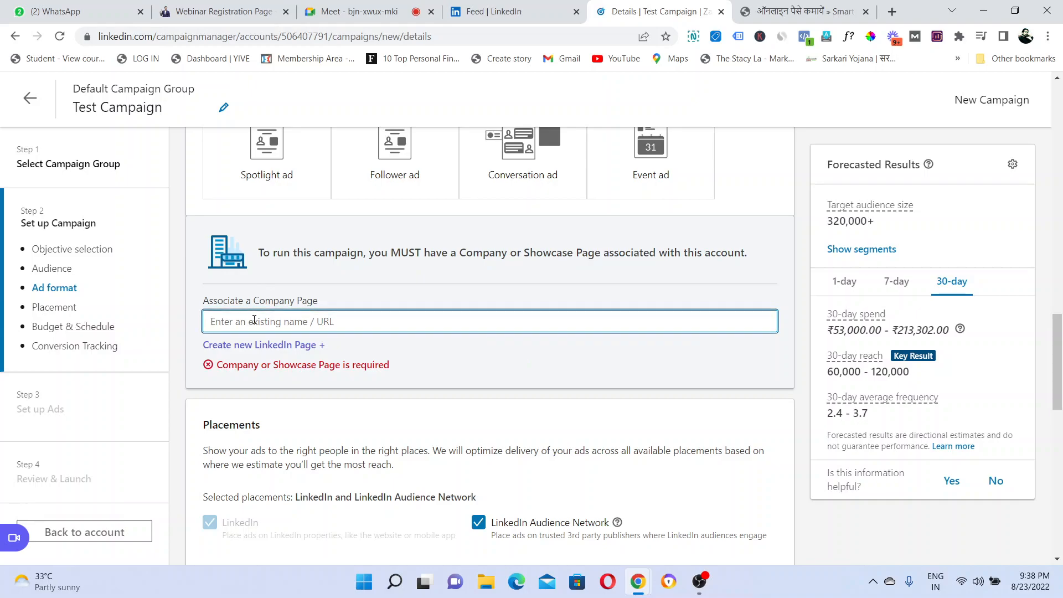
pyautogui.write('za')
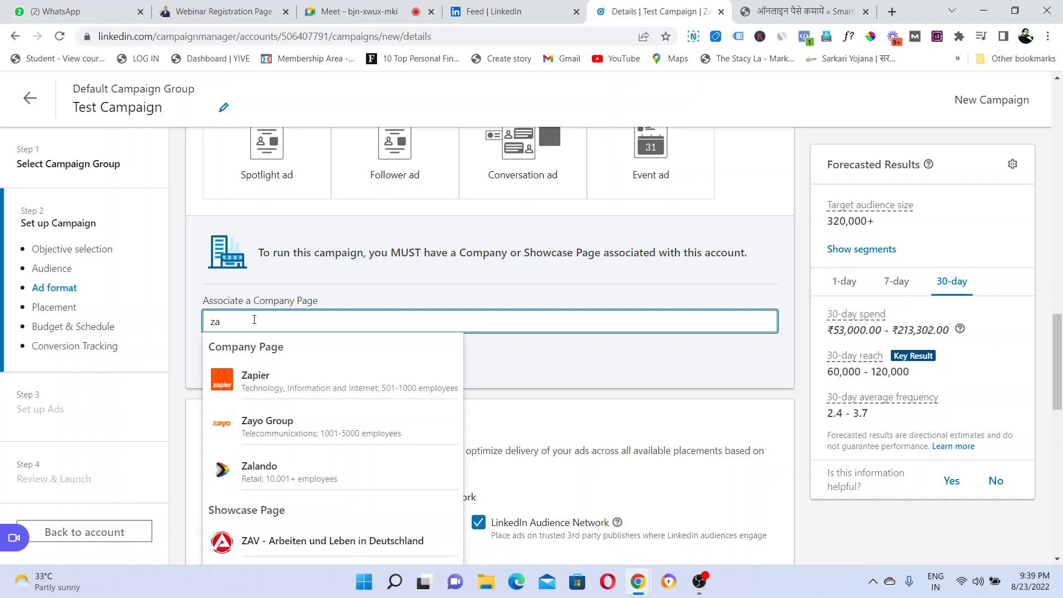
pyautogui.write('oul')
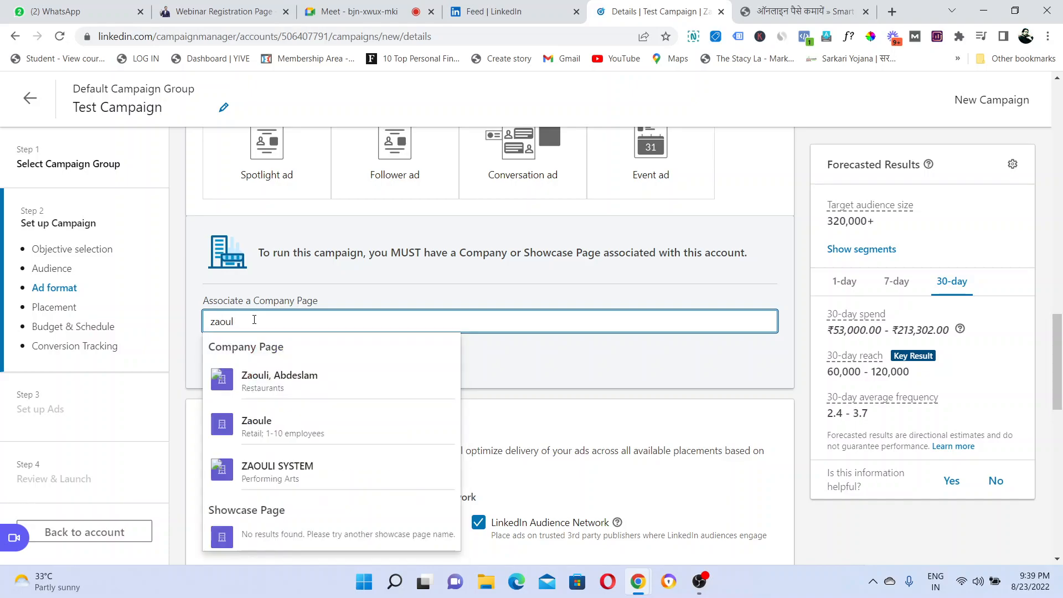
pyautogui.write(' qamafr')
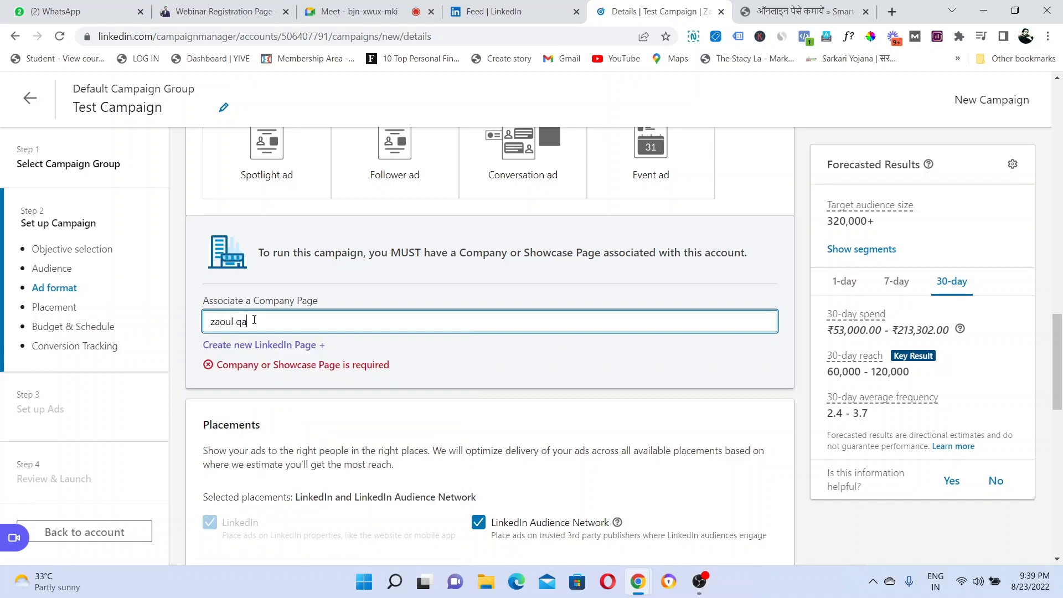
pyautogui.press('BackSpace')
pyautogui.press('BackSpace')
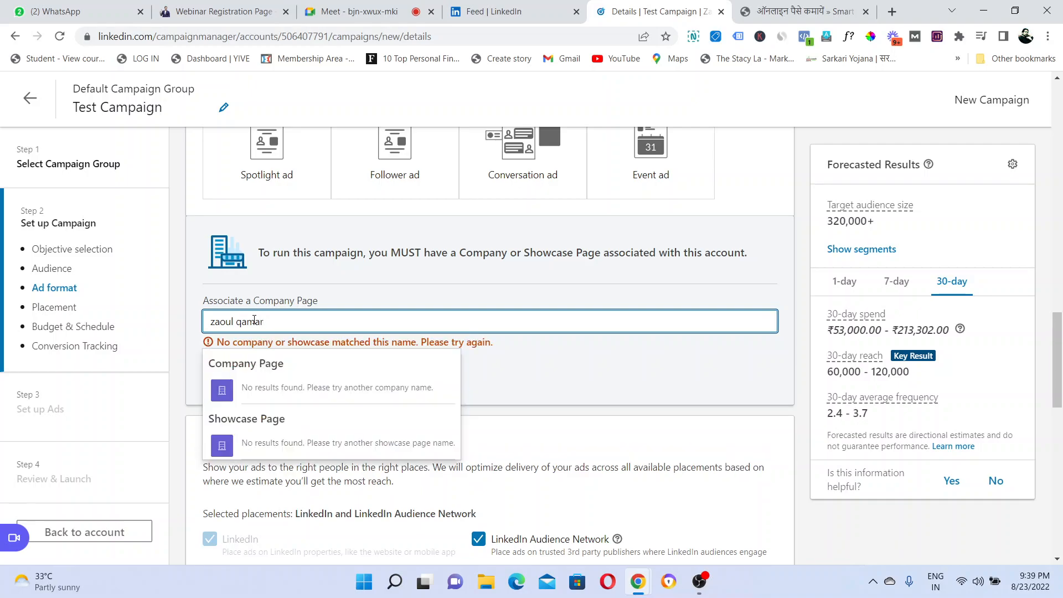
pyautogui.press('BackSpace')
pyautogui.press('BackSpace')
pyautogui.press('BackSpace')
pyautogui.press('BackSpace')
pyautogui.press('BackSpace')
pyautogui.press('BackSpace')
pyautogui.press('BackSpace')
pyautogui.press('BackSpace')
pyautogui.press('BackSpace')
pyautogui.press('BackSpace')
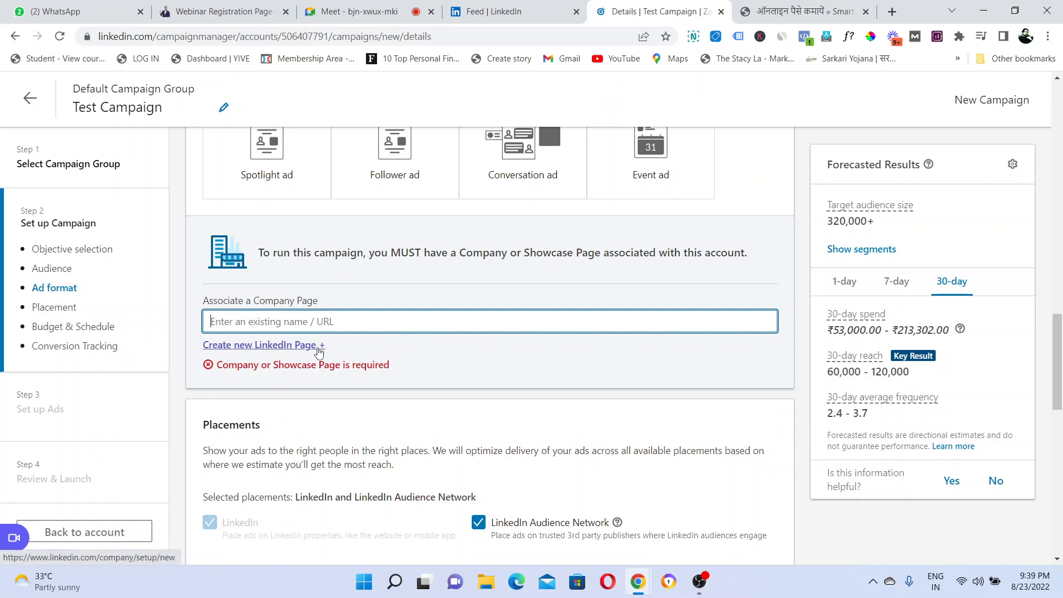
# Start a new Company LinkedIn Page named Smart Digital Lifestyle.
pyautogui.click(306, 352)
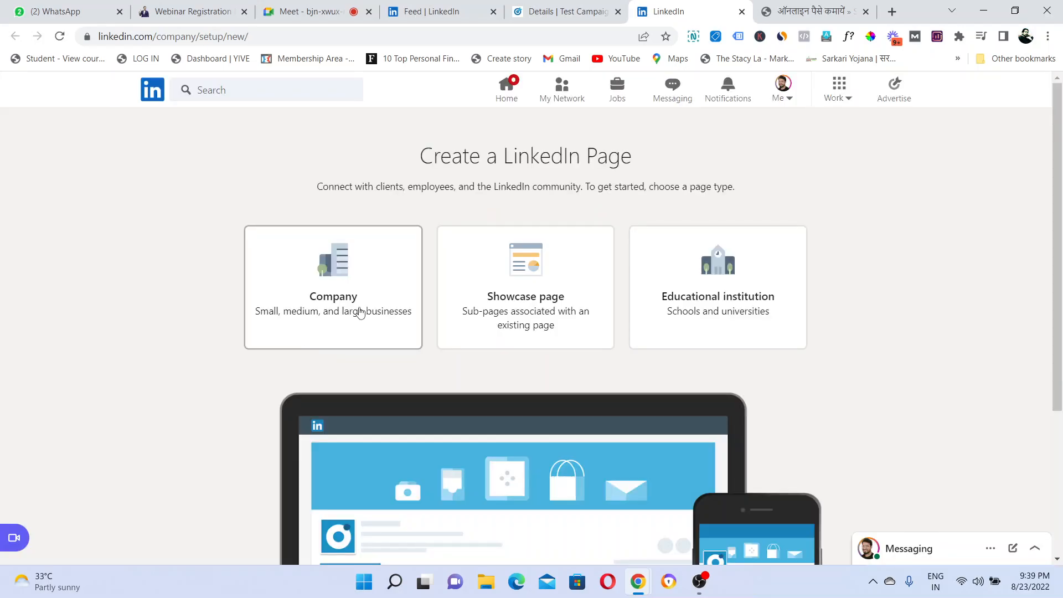
pyautogui.click(360, 312)
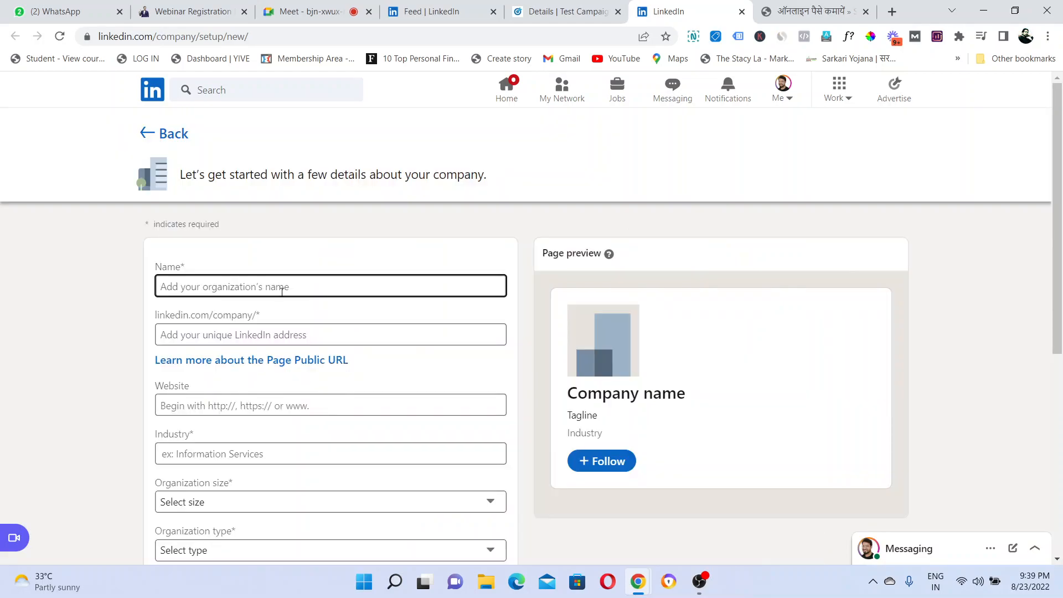
pyautogui.write('Smart Dif')
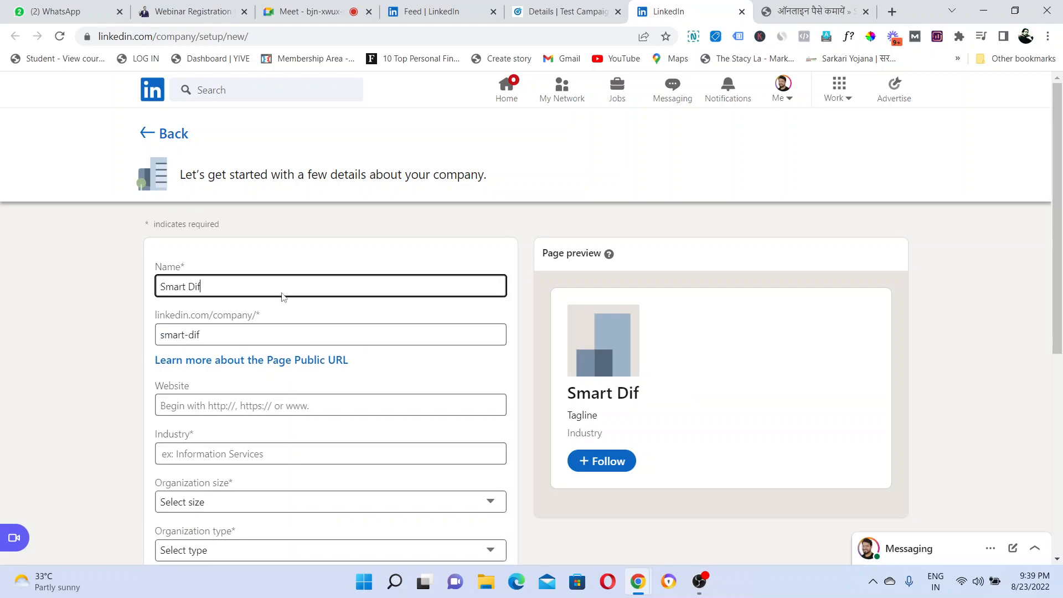
pyautogui.press('BackSpace')
pyautogui.write('gital Lifes')
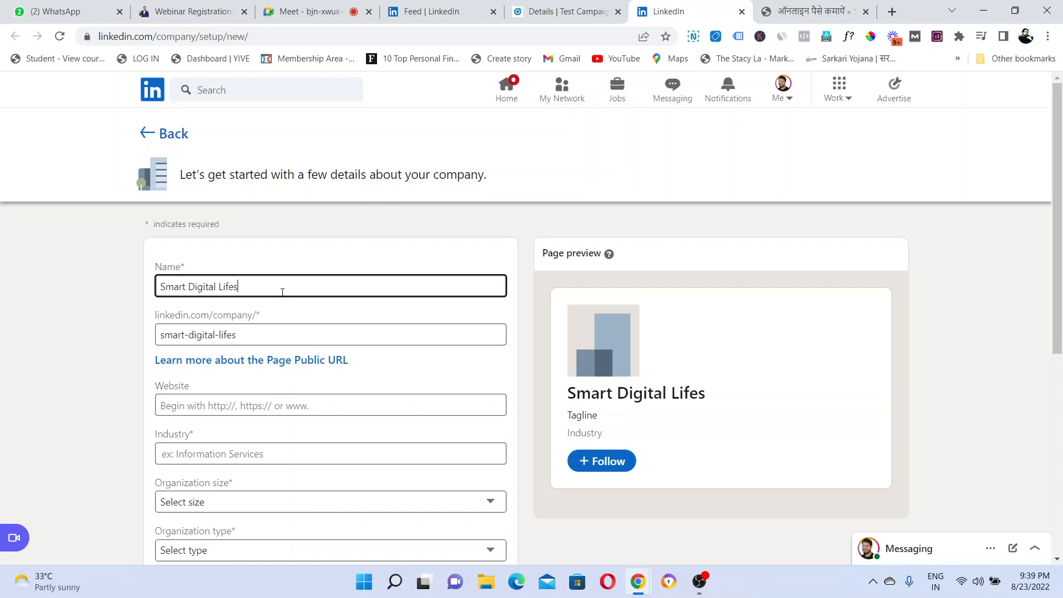
pyautogui.write('tyle')
pyautogui.click(123, 336)
pyautogui.click(227, 323)
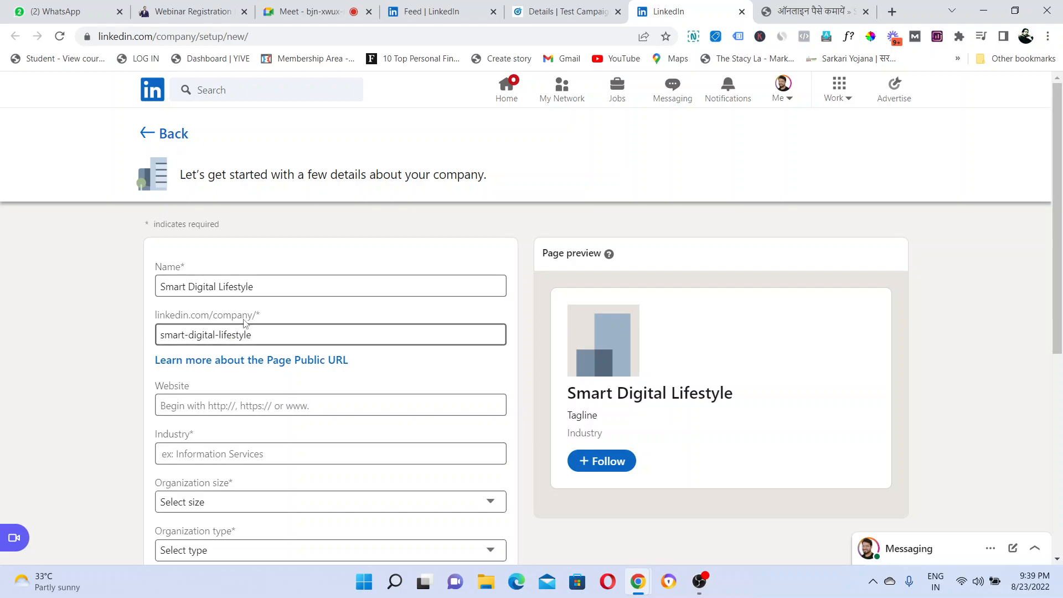
pyautogui.click(127, 380)
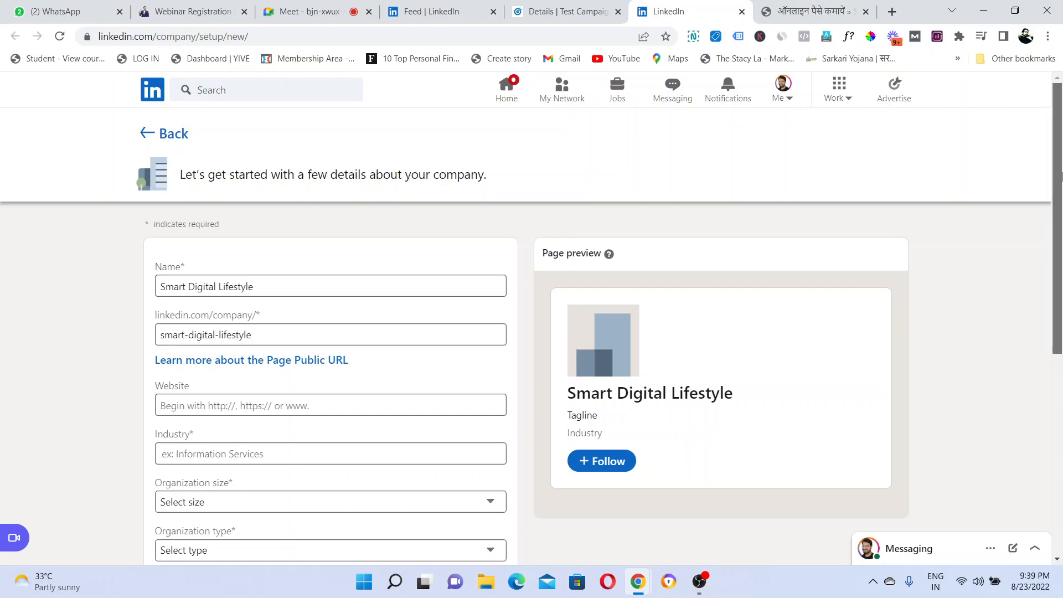
pyautogui.scroll(-2, 381, 197)
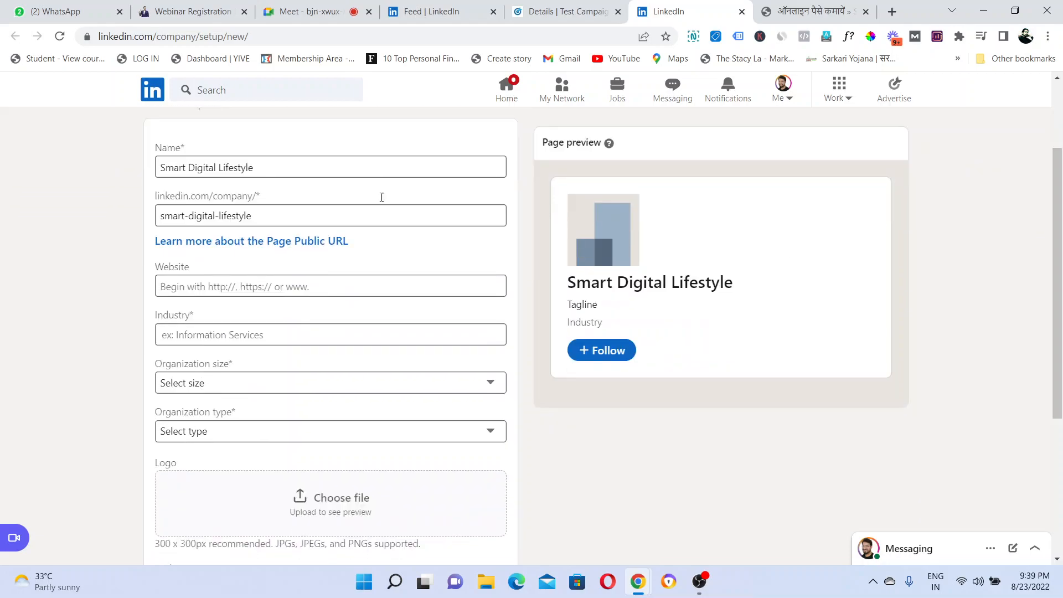
# Open smartdigitallifestyle.com in a new tab and copy its address, then return to the form.
pyautogui.click(865, 12)
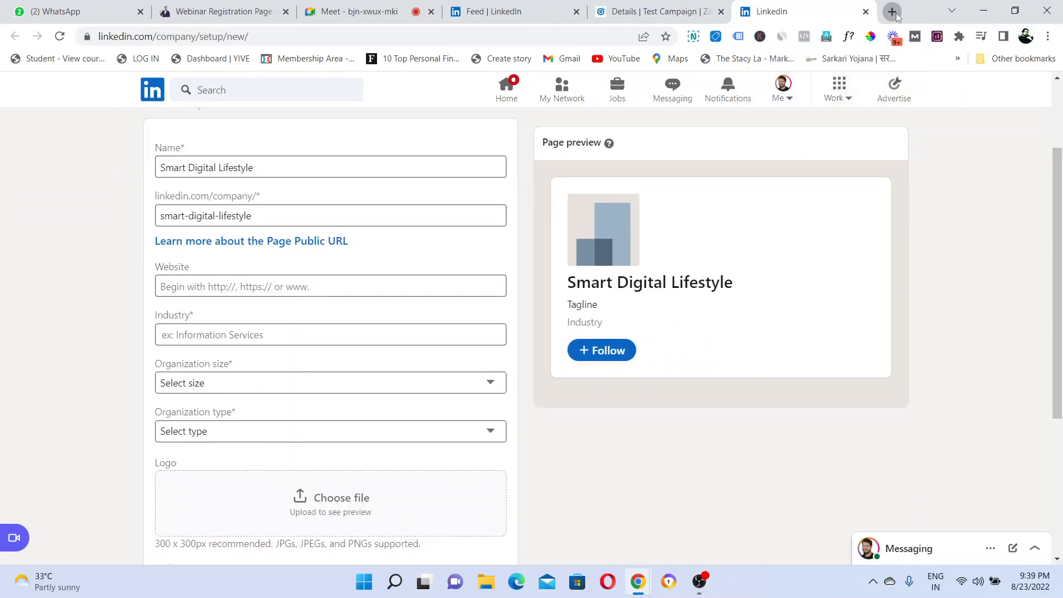
pyautogui.click(892, 11)
pyautogui.write('smart')
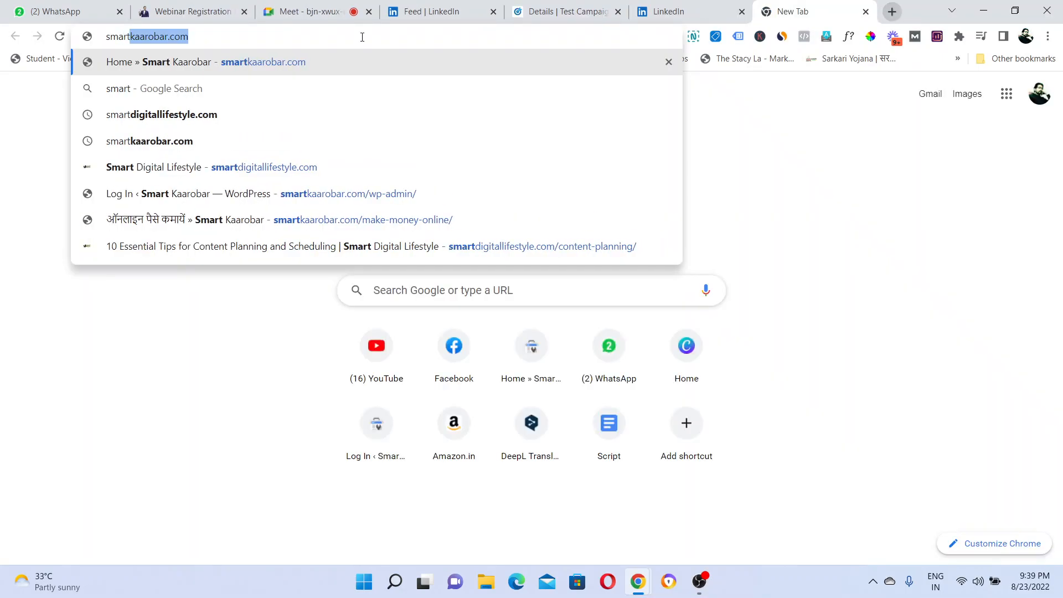
pyautogui.click(265, 169)
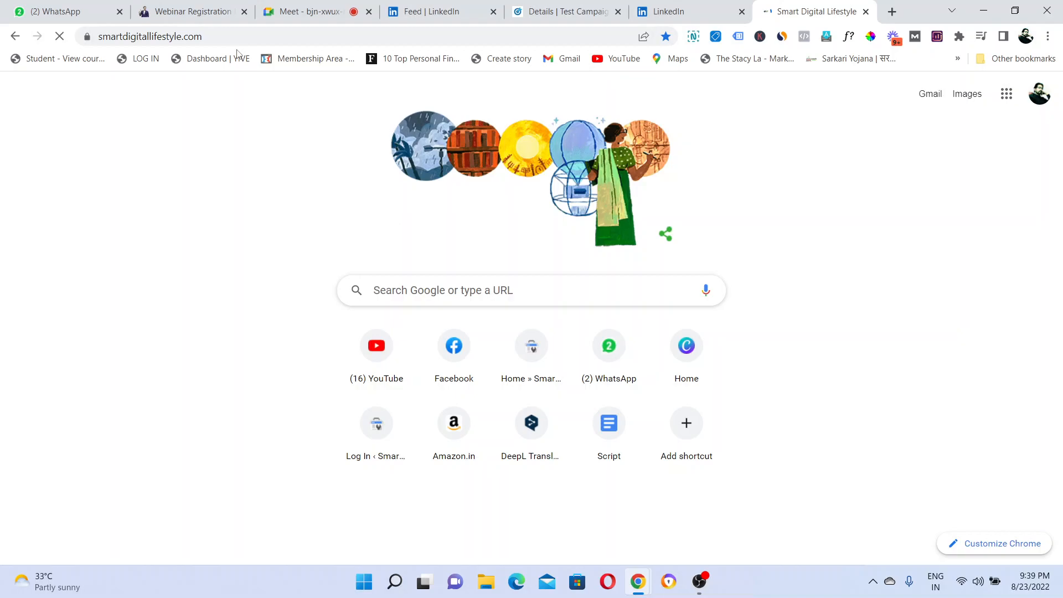
pyautogui.click(268, 38)
pyautogui.hotkey('ctrl', 'c')
pyautogui.click(522, 5)
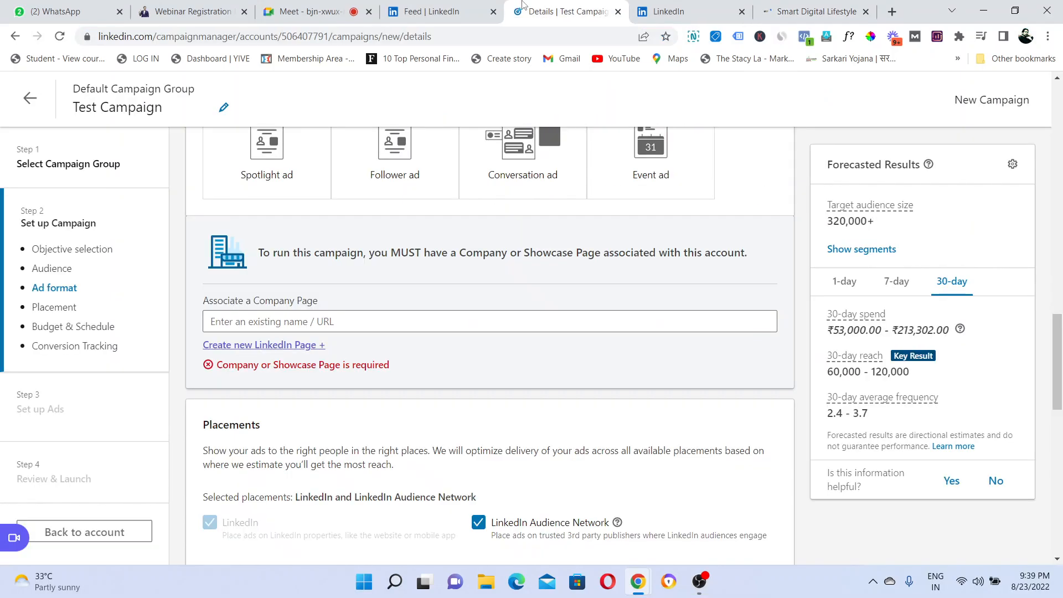
pyautogui.hotkey('ctrl', 'Tab')
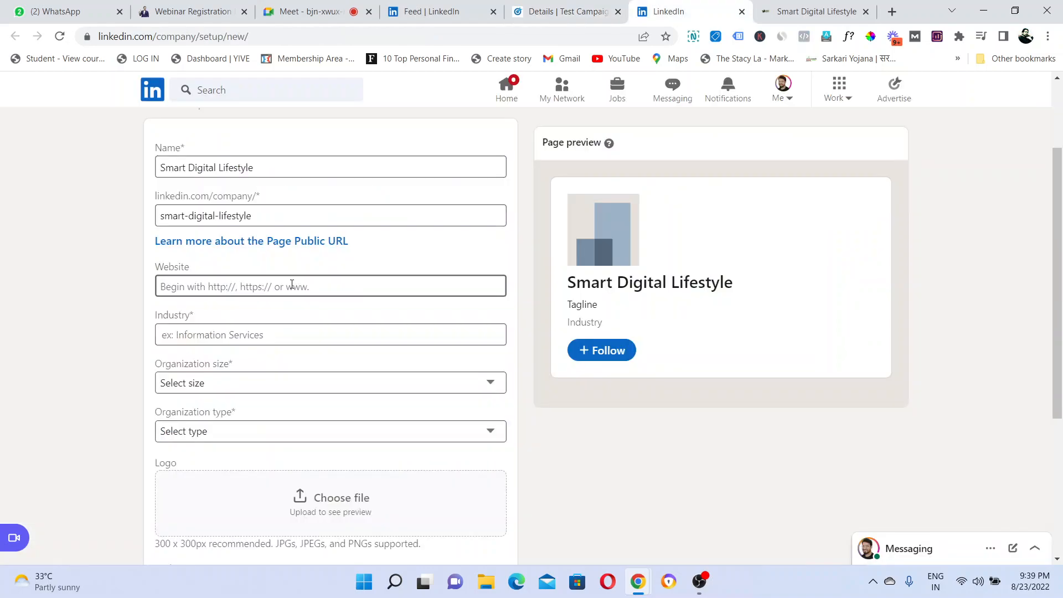
# Paste the website address into Website and set Industry to Blogs.
pyautogui.click(292, 284)
pyautogui.hotkey('ctrl', 'v')
pyautogui.click(125, 299)
pyautogui.click(214, 335)
pyautogui.write('Inter')
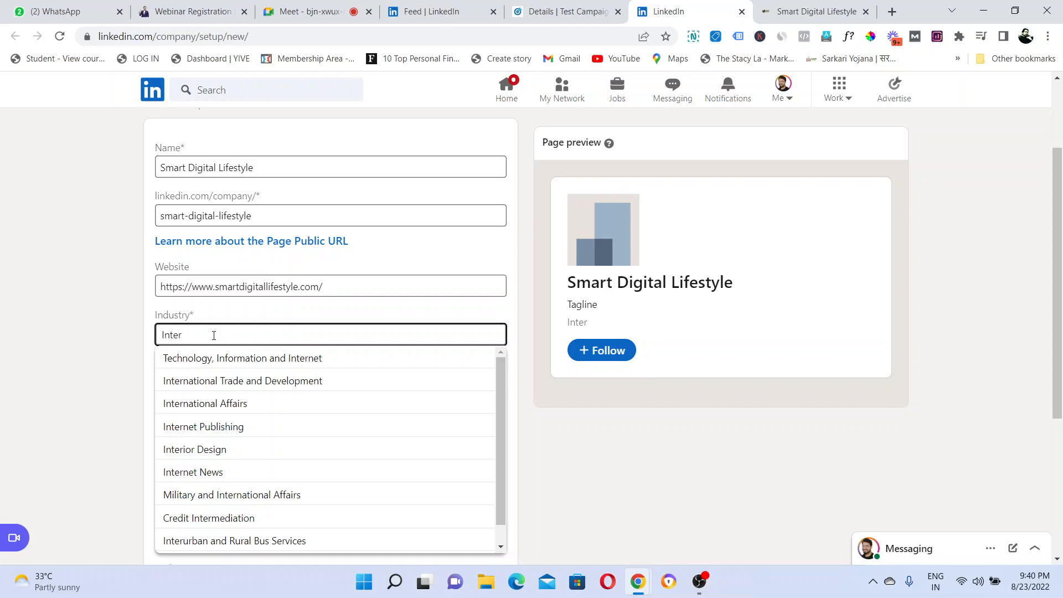
pyautogui.write('net')
pyautogui.press('BackSpace')
pyautogui.press('BackSpace')
pyautogui.press('BackSpace')
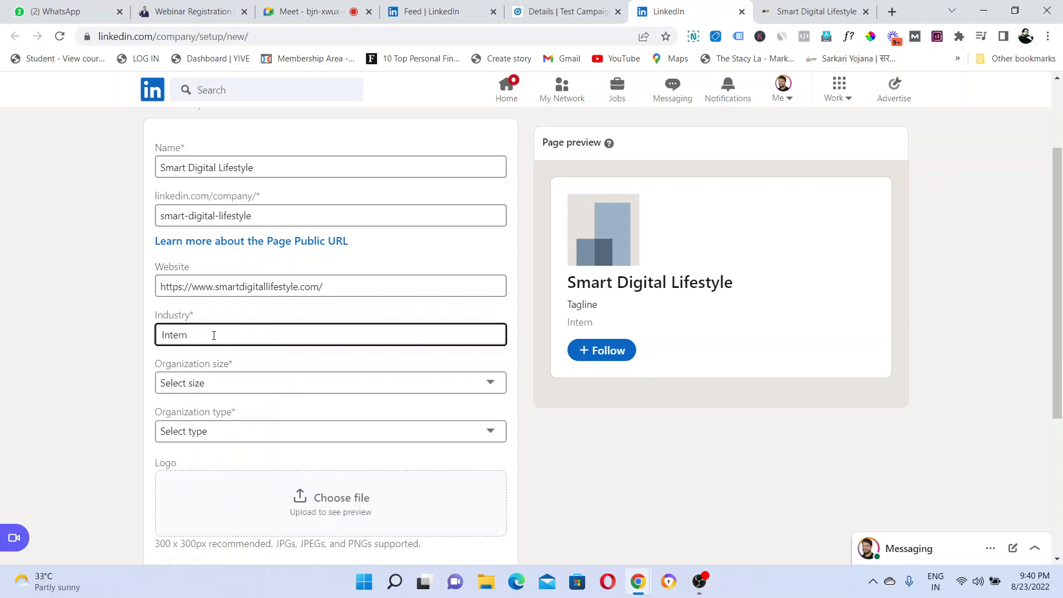
pyautogui.press('BackSpace')
pyautogui.press('BackSpace')
pyautogui.press('BackSpace')
pyautogui.press('BackSpace')
pyautogui.press('BackSpace')
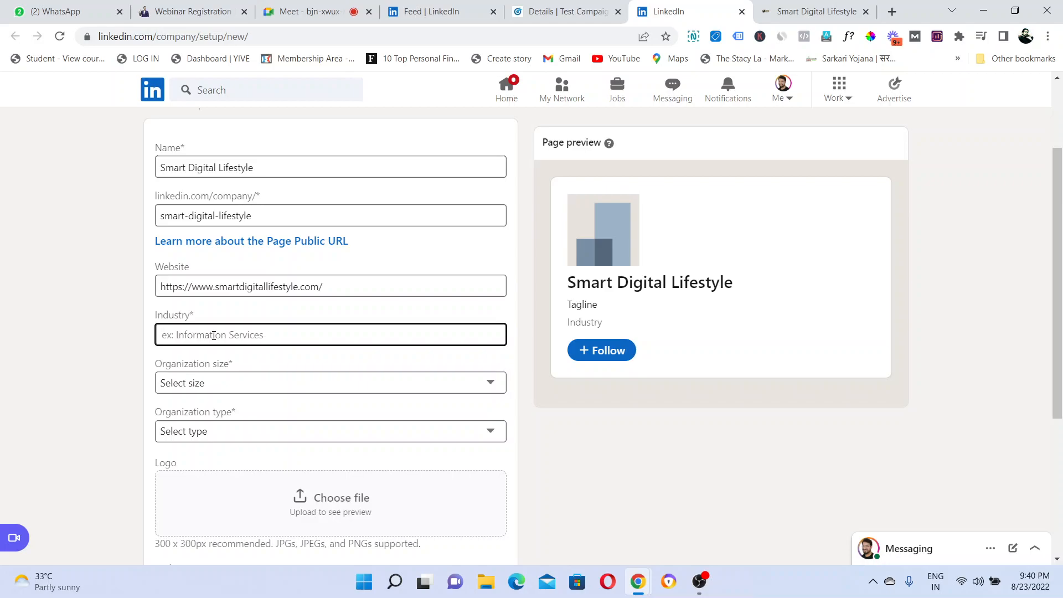
pyautogui.write('internet')
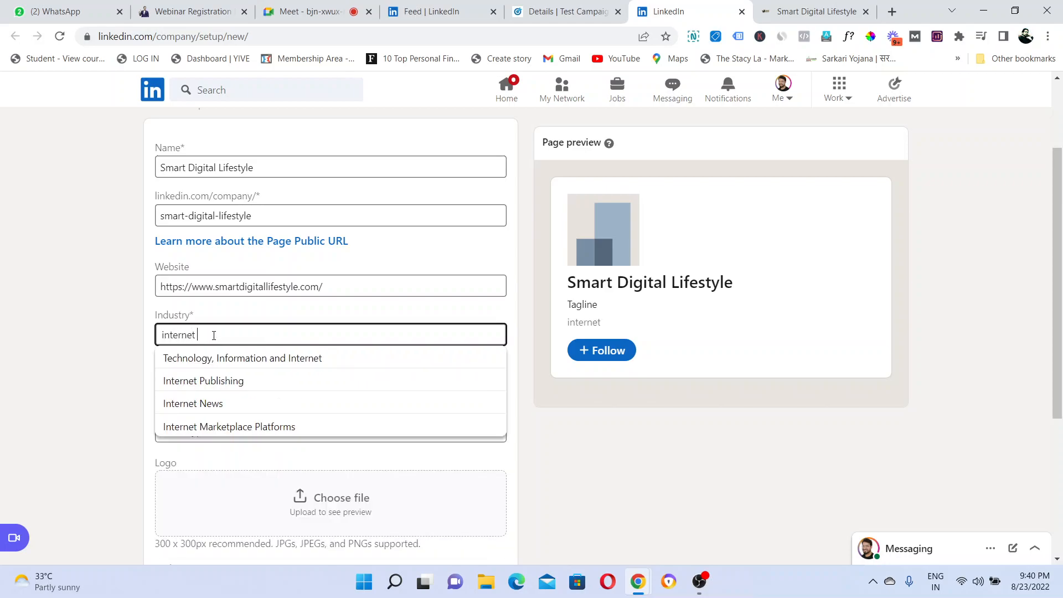
pyautogui.press('BackSpace')
pyautogui.press('BackSpace')
pyautogui.press('BackSpace')
pyautogui.press('BackSpace')
pyautogui.press('BackSpace')
pyautogui.press('BackSpace')
pyautogui.press('BackSpace')
pyautogui.press('BackSpace')
pyautogui.press('BackSpace')
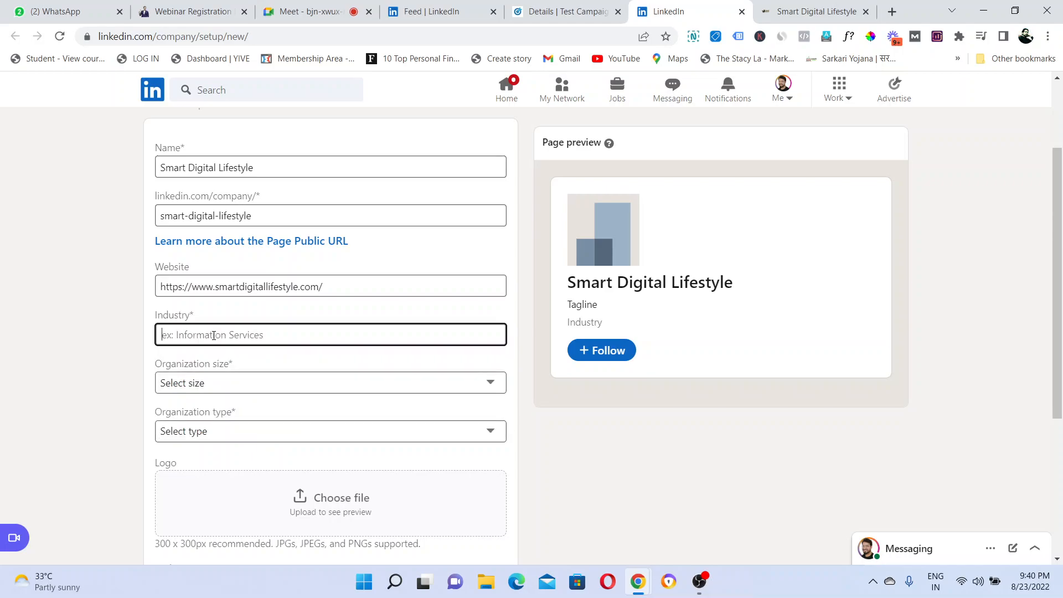
pyautogui.write('blogg')
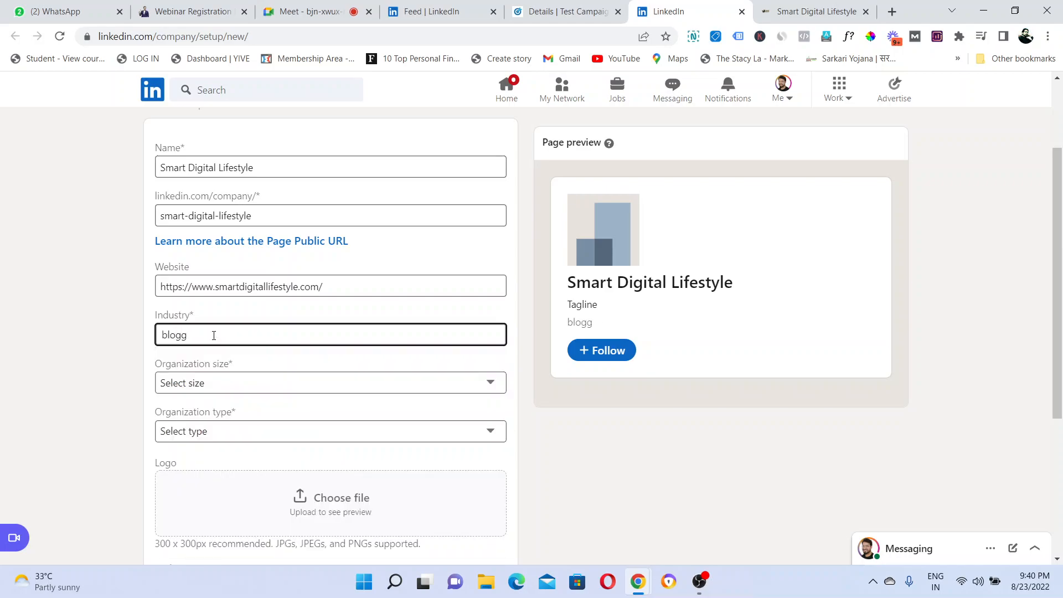
pyautogui.press('BackSpace')
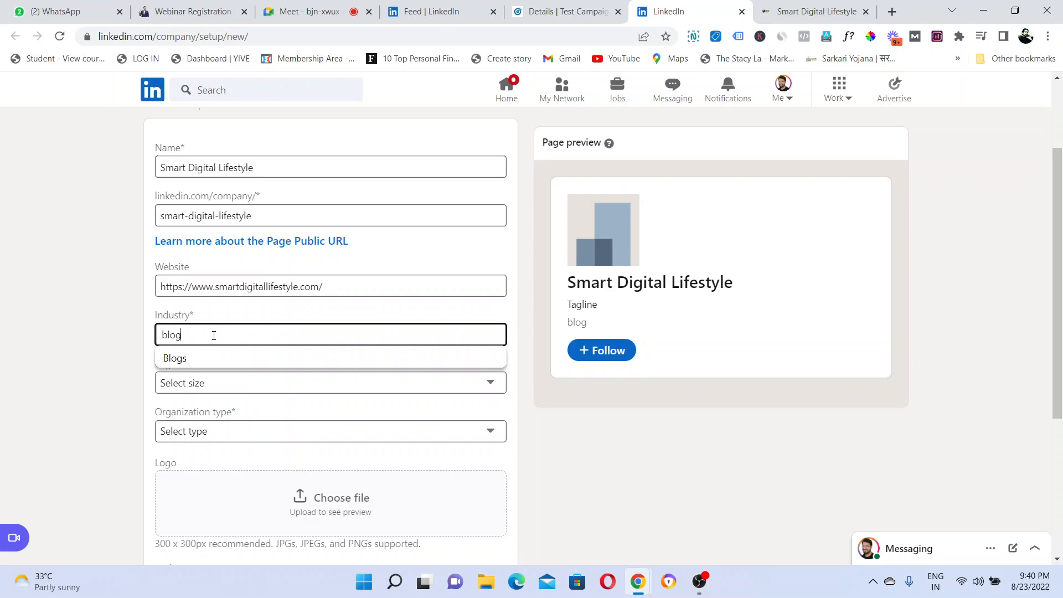
pyautogui.click(201, 360)
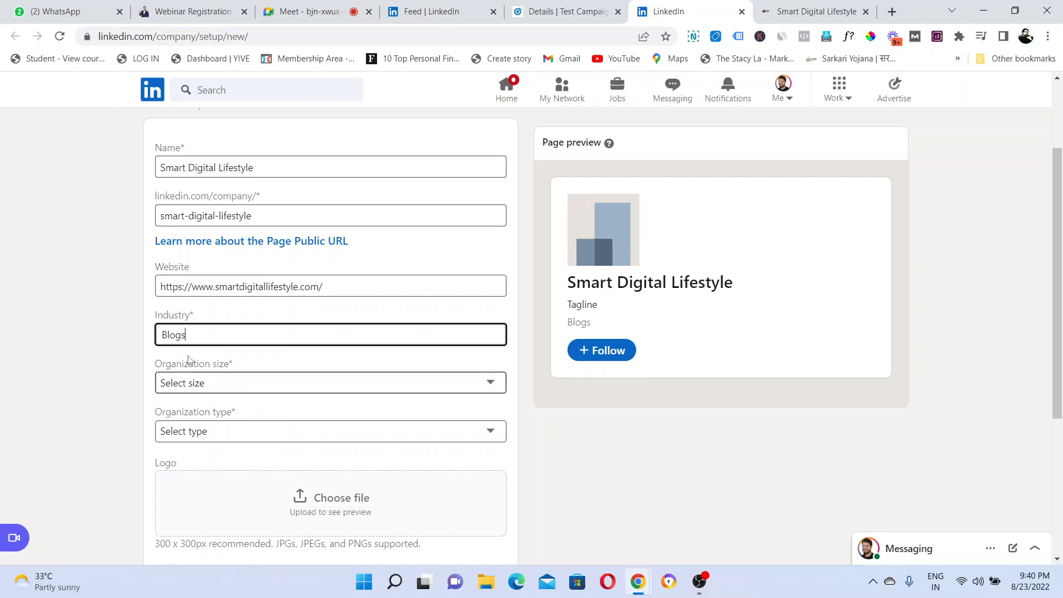
# Set organization size to 2–10 employees and organization type to Self-employed.
pyautogui.click(216, 386)
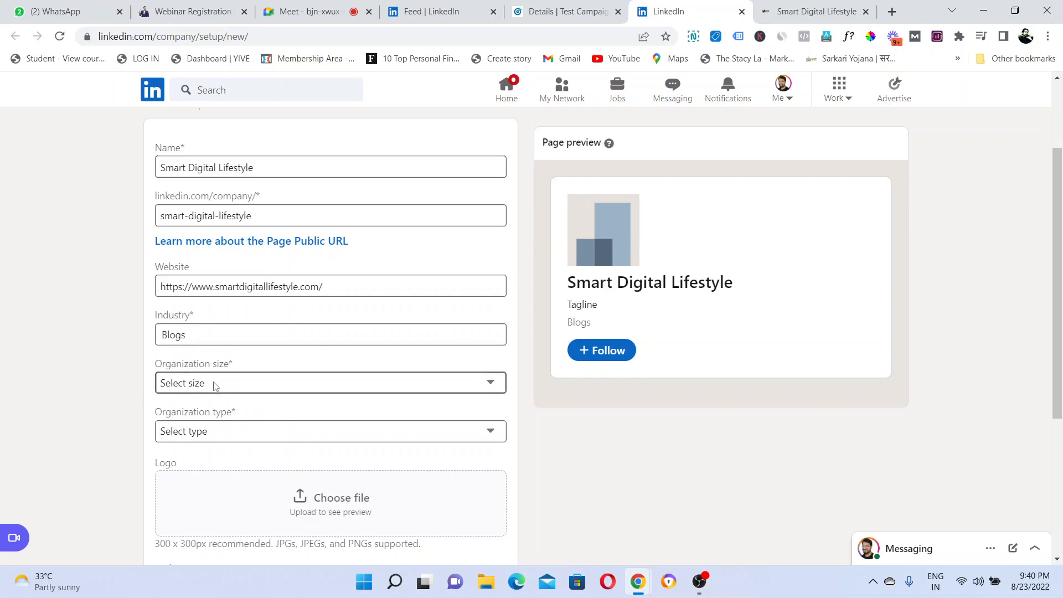
pyautogui.click(198, 416)
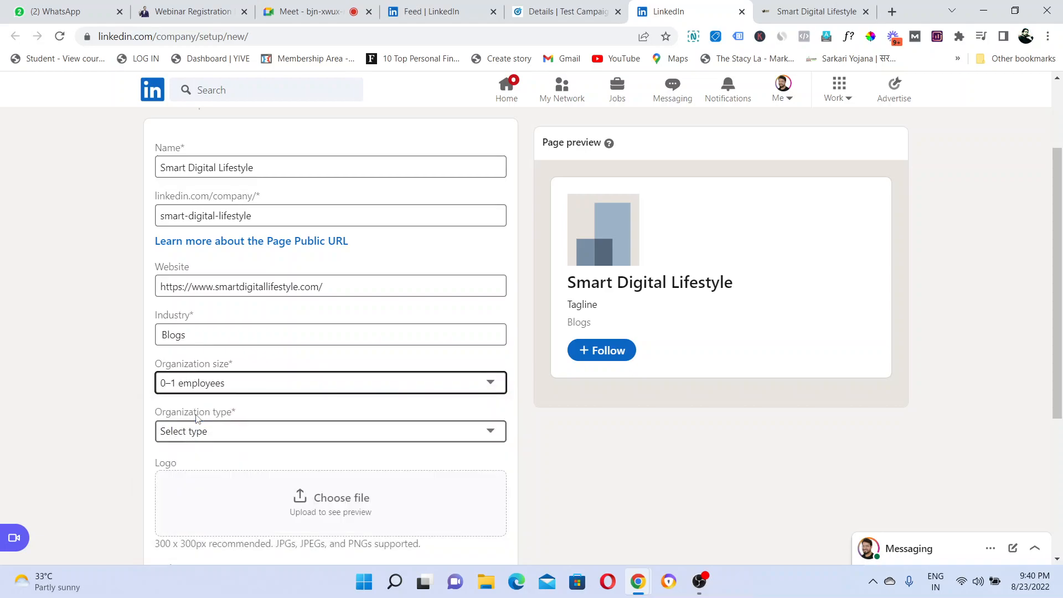
pyautogui.click(239, 384)
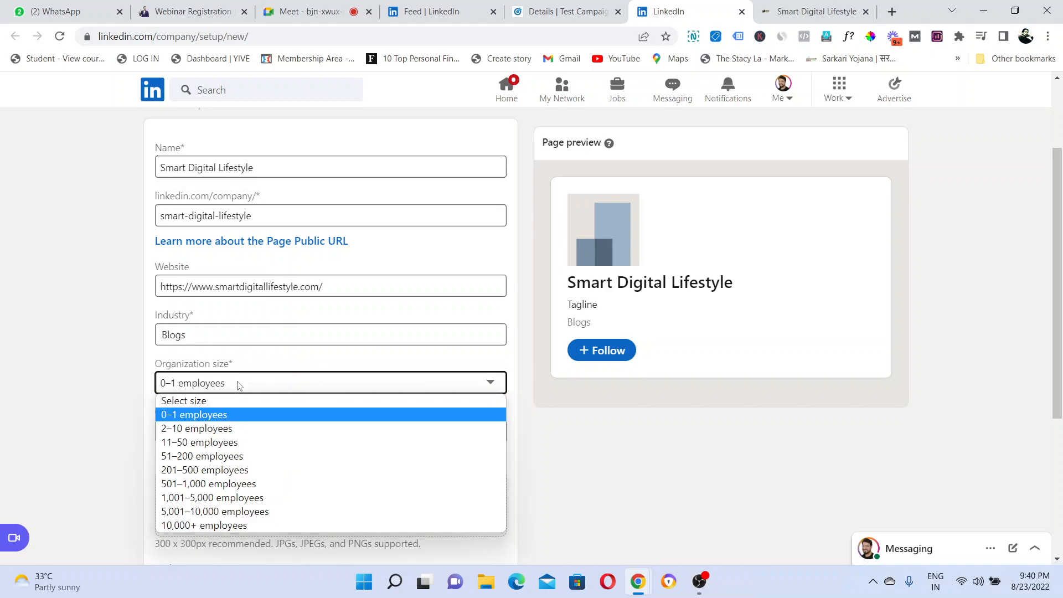
pyautogui.click(197, 432)
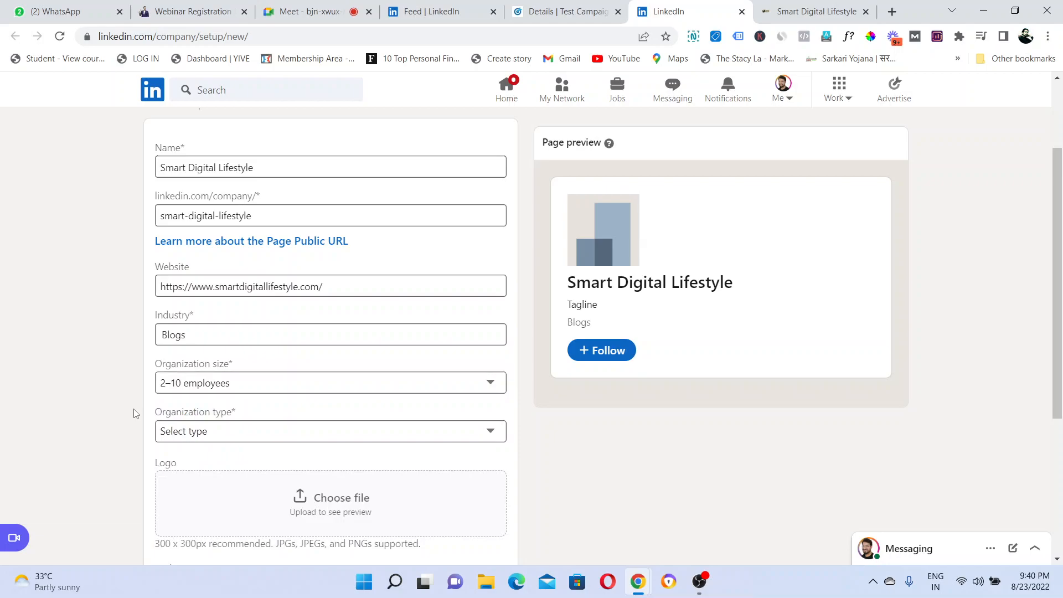
pyautogui.click(219, 436)
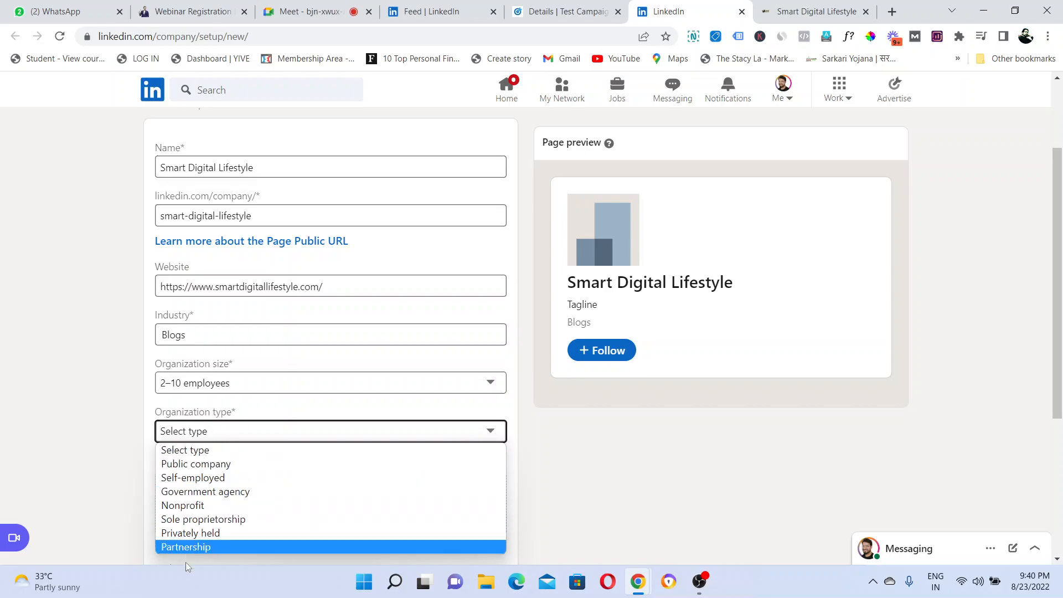
pyautogui.click(198, 484)
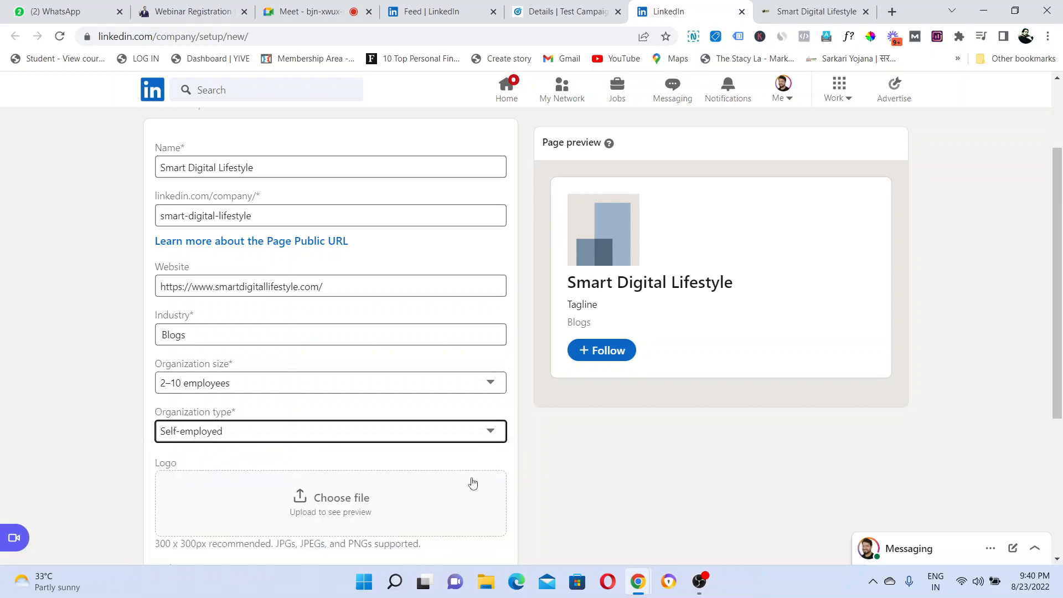
pyautogui.click(663, 466)
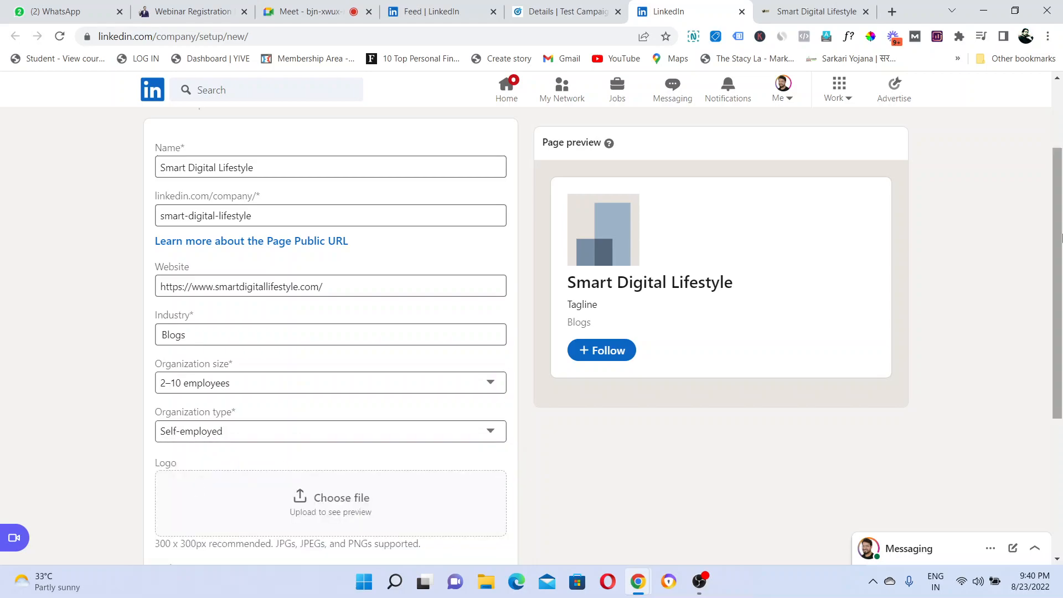
pyautogui.moveTo(1061, 237); pyautogui.dragTo(1061, 317)
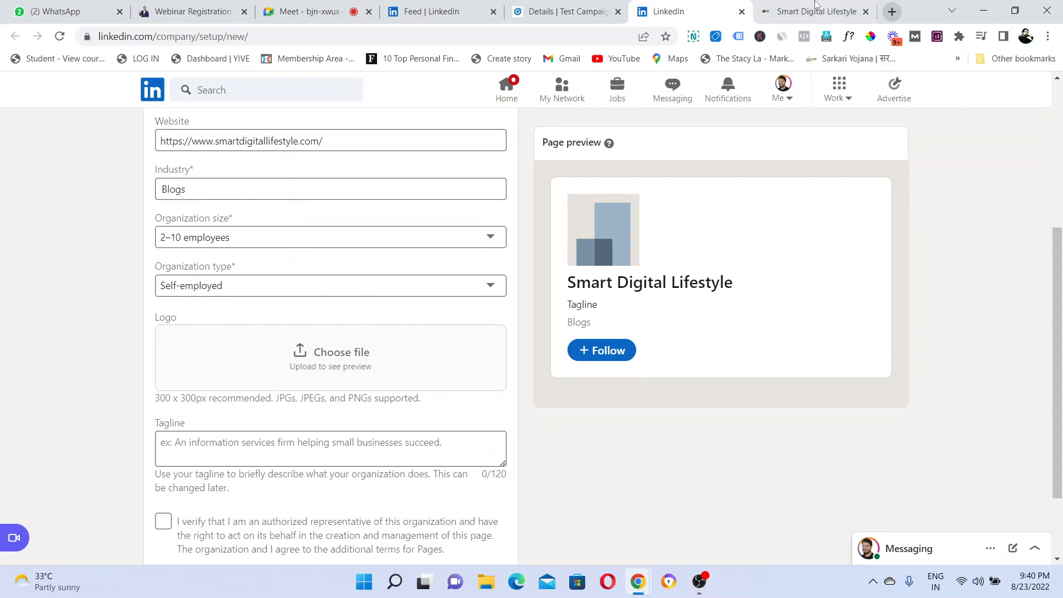
# Save the Smart Digital Lifestyle logo from the website as final-smart-logo-5.webp.
pyautogui.click(815, 7)
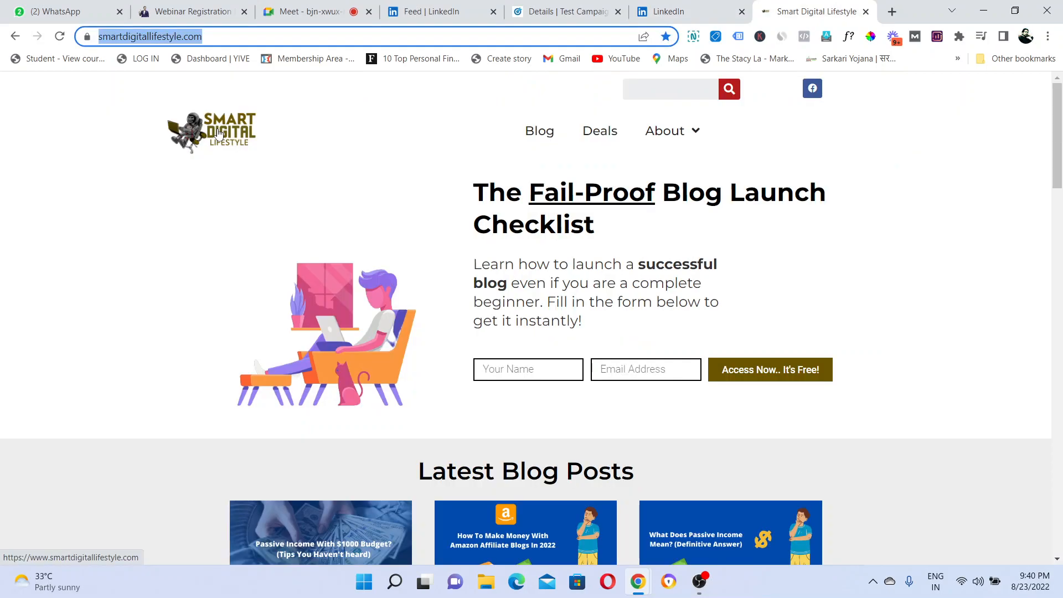
pyautogui.rightClick(219, 133)
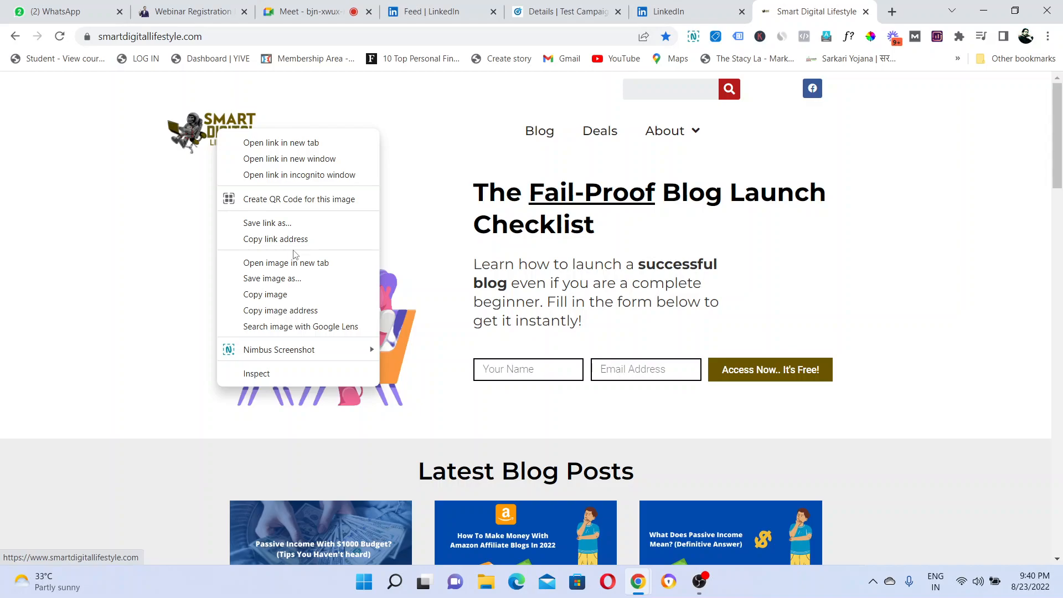
pyautogui.click(268, 278)
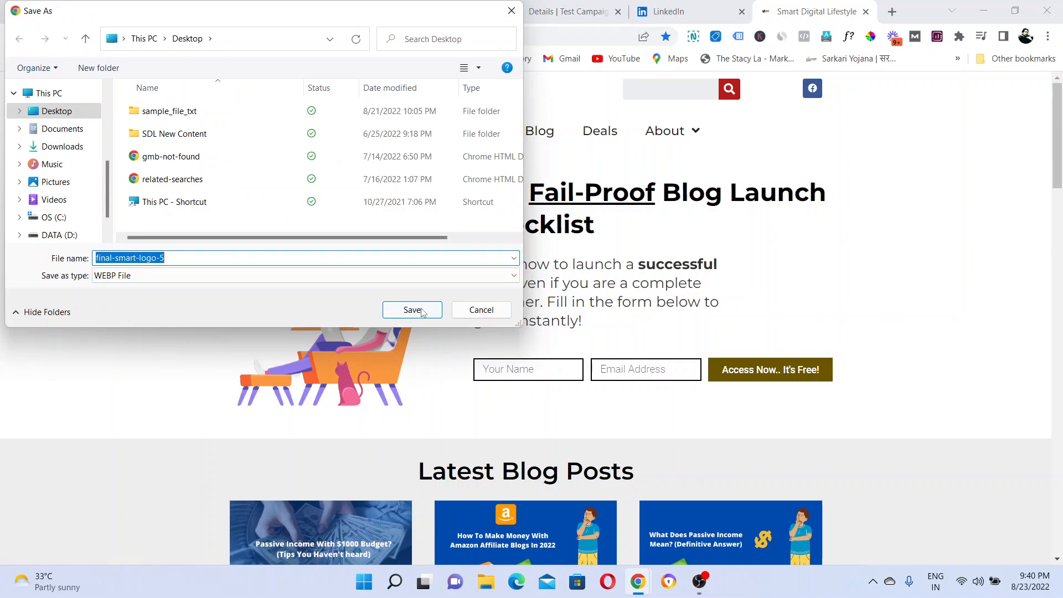
pyautogui.click(422, 310)
pyautogui.click(147, 547)
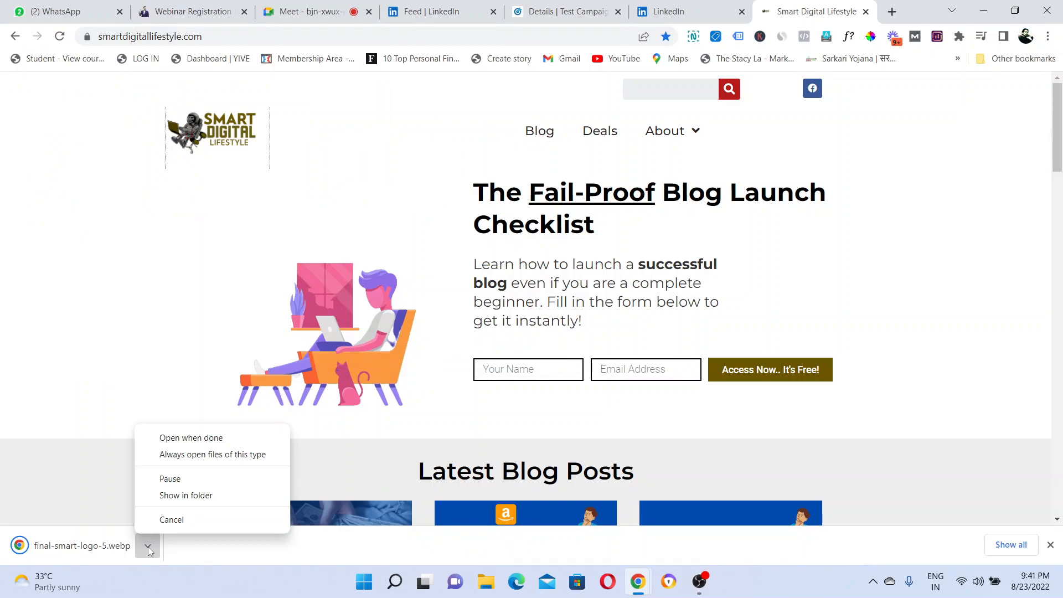
pyautogui.click(663, 12)
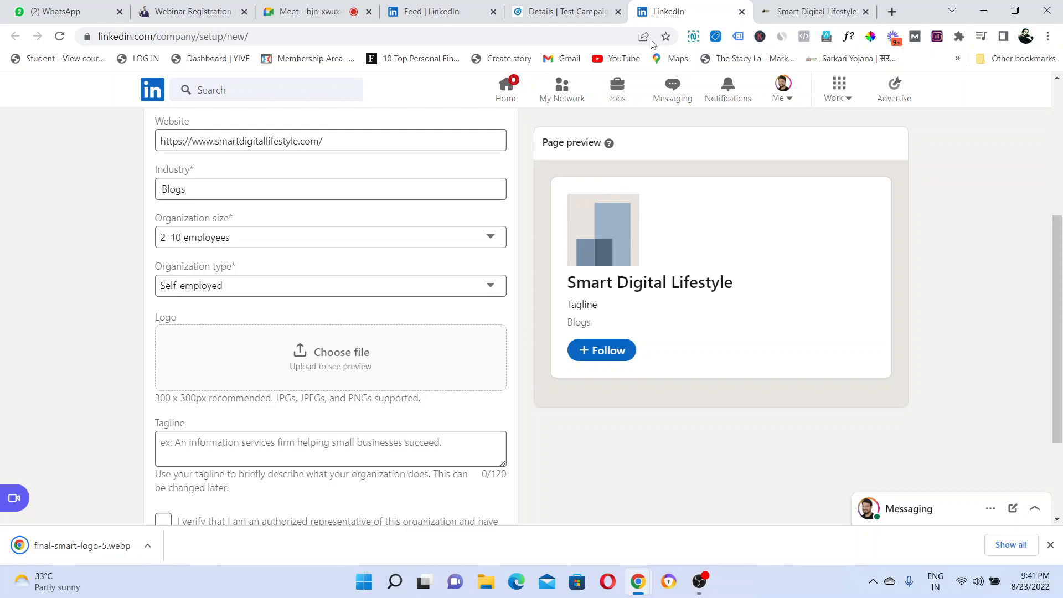
# Upload logogoggogo from D:\logo as the page logo, then bring up the website tab.
pyautogui.click(308, 356)
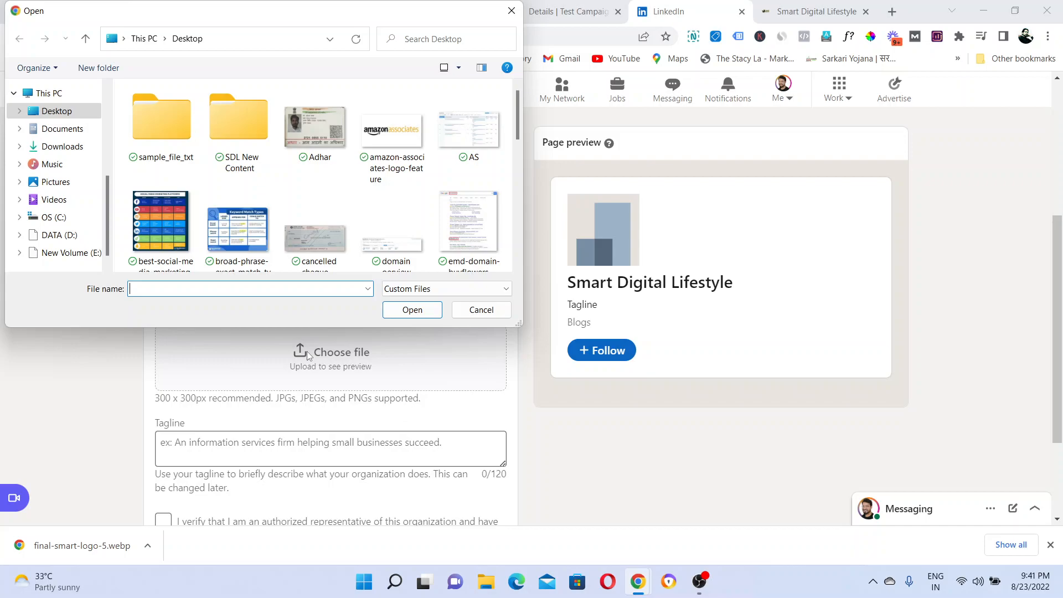
pyautogui.moveTo(516, 115); pyautogui.dragTo(512, 219)
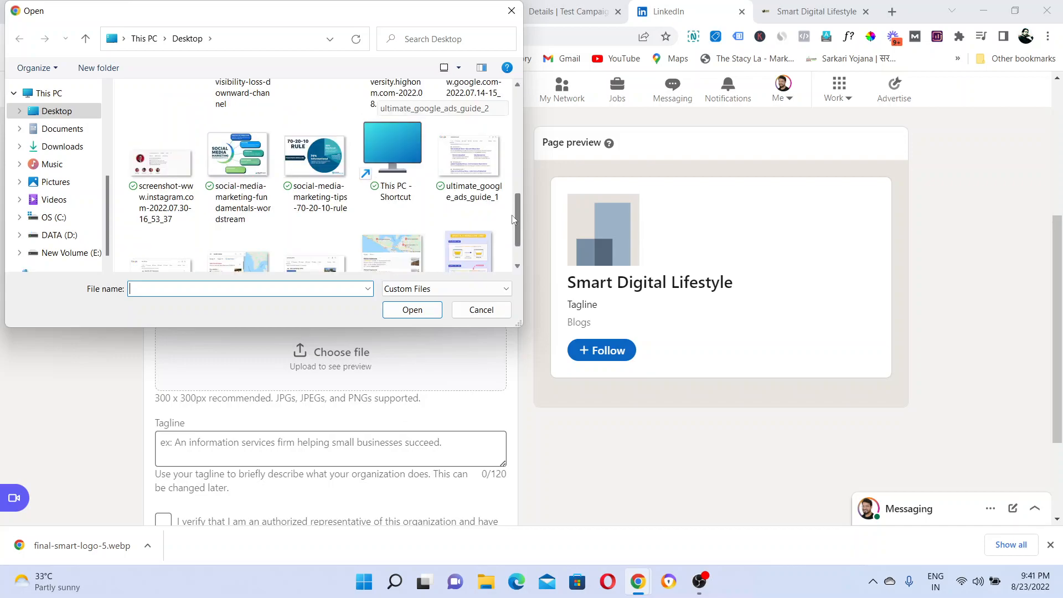
pyautogui.moveTo(512, 219); pyautogui.dragTo(50, 237)
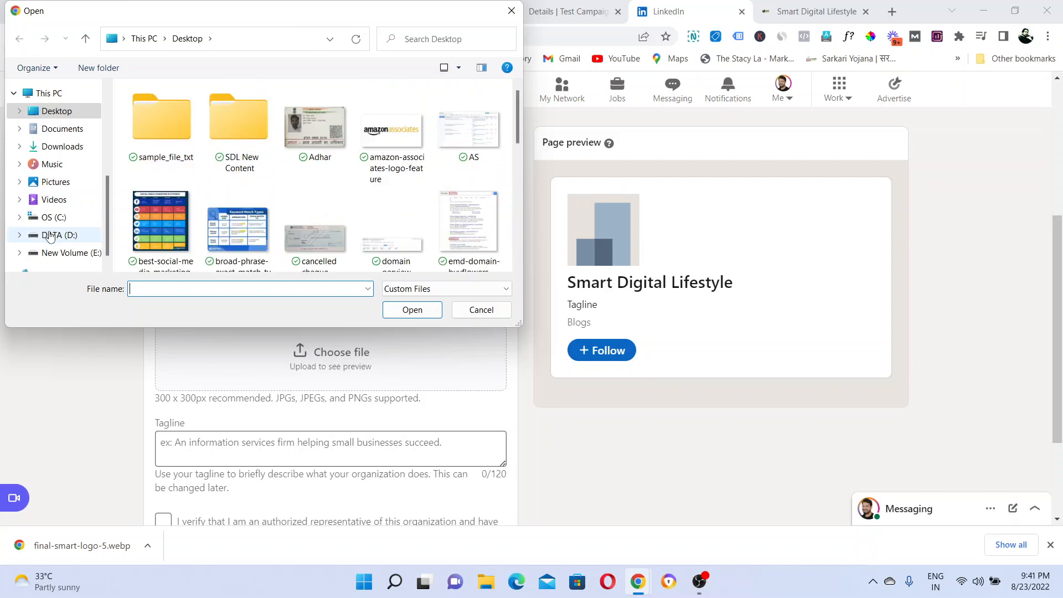
pyautogui.click(50, 236)
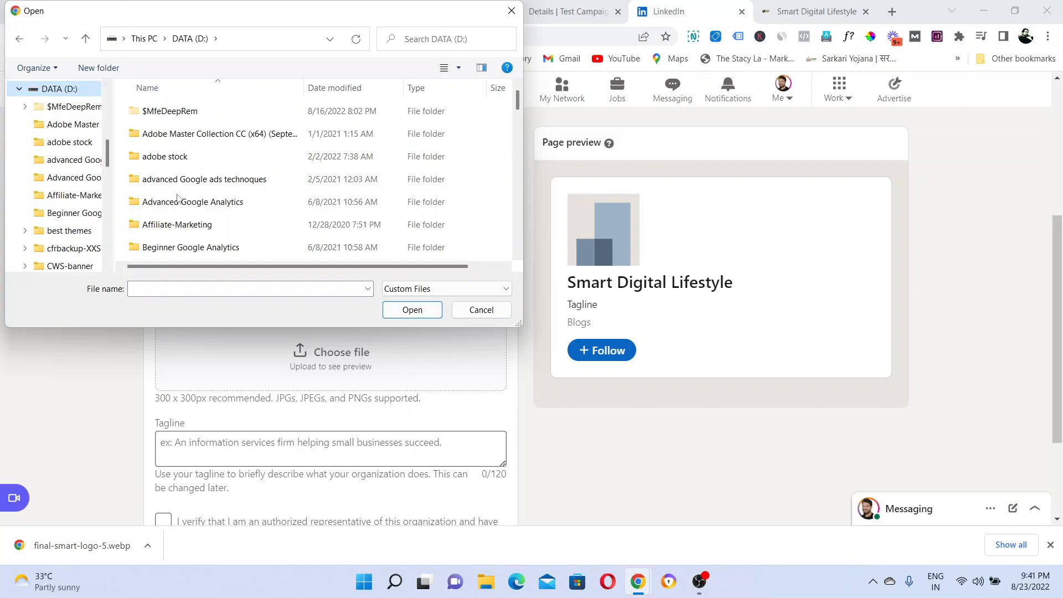
pyautogui.click(230, 287)
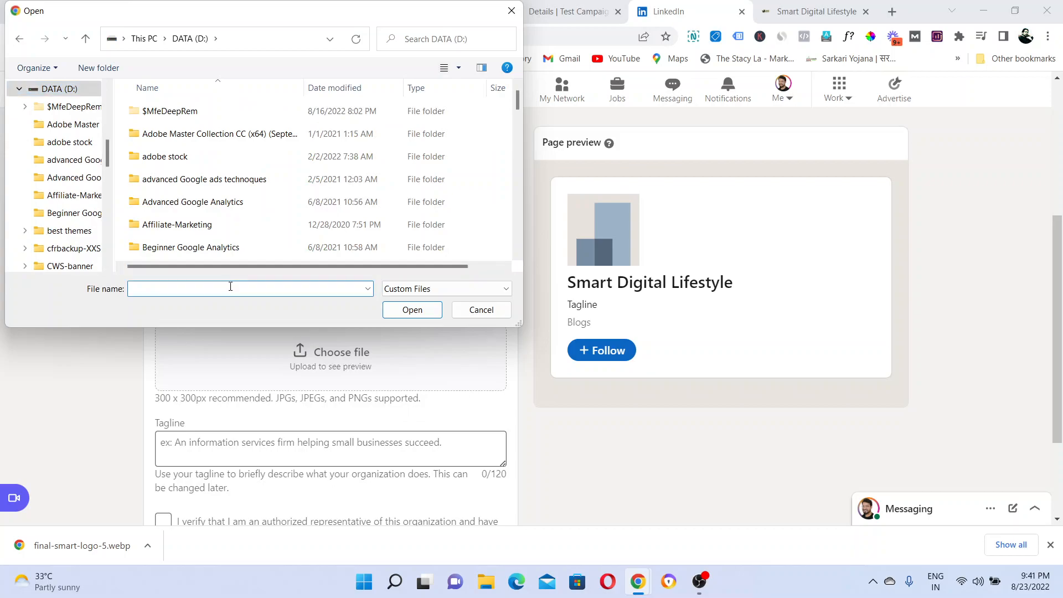
pyautogui.write('logo')
pyautogui.press('Return')
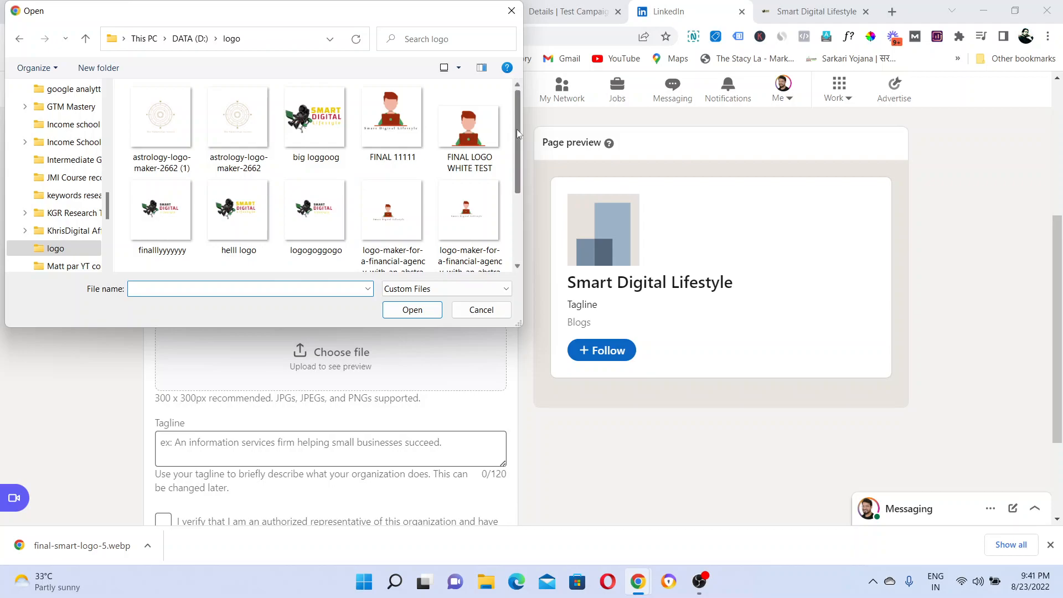
pyautogui.moveTo(516, 133); pyautogui.dragTo(511, 161)
pyautogui.click(298, 205)
pyautogui.click(410, 309)
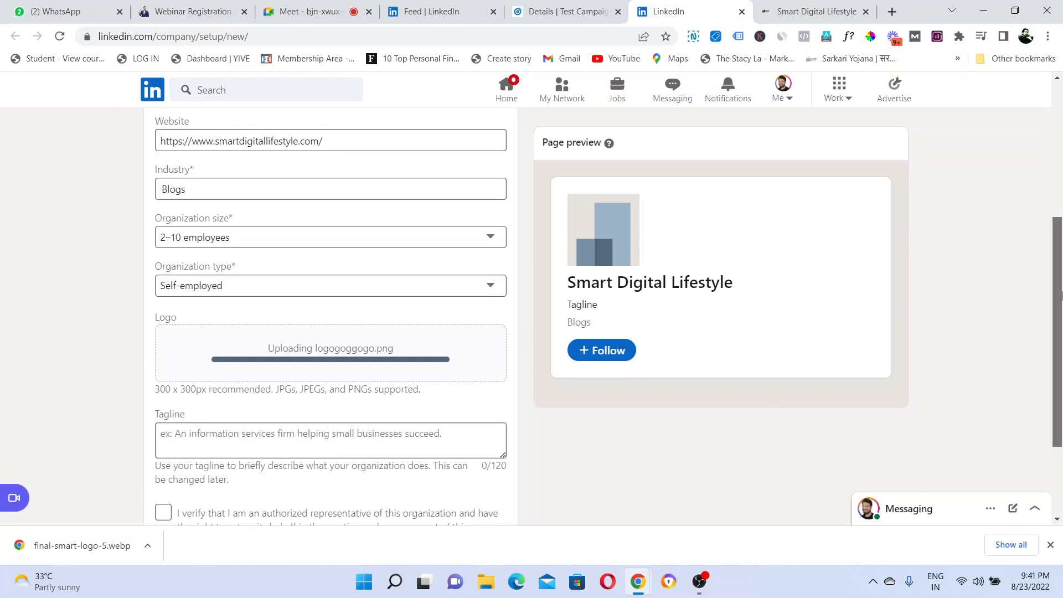
pyautogui.moveTo(1059, 294); pyautogui.dragTo(1059, 361)
pyautogui.click(423, 311)
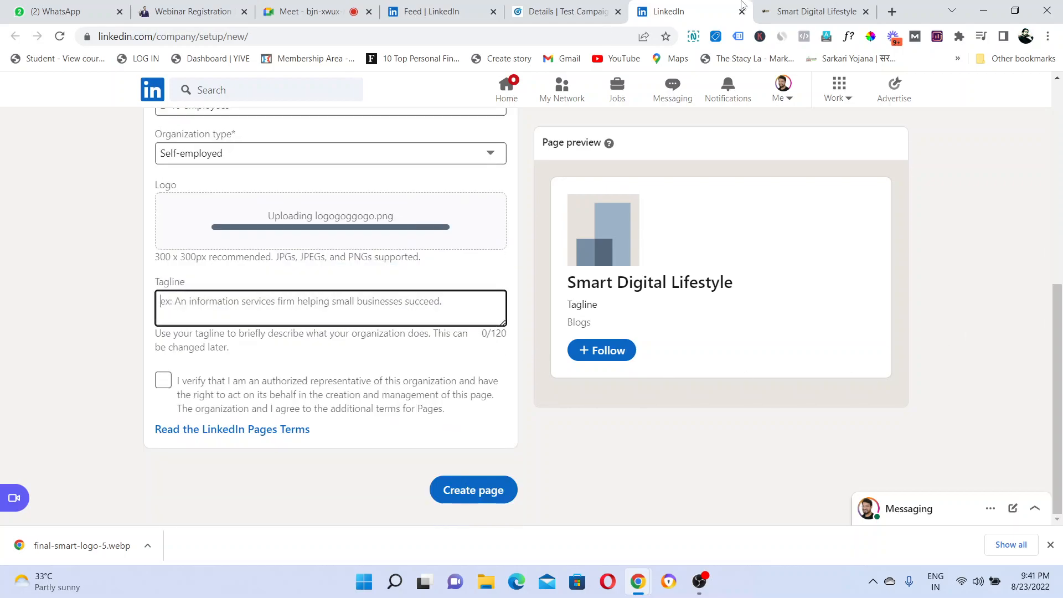
pyautogui.click(794, 11)
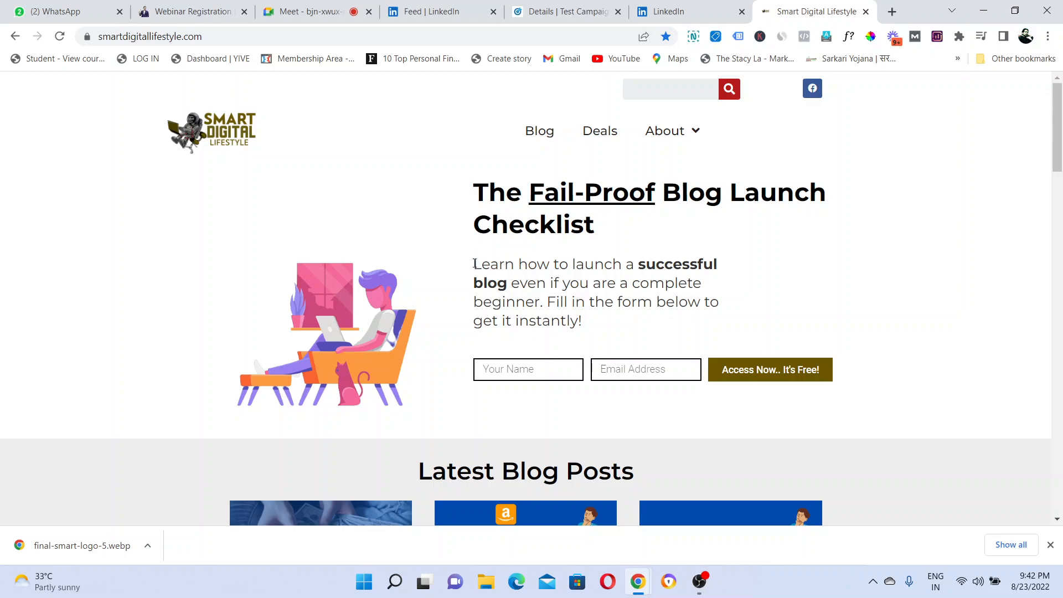
# Copy the website's intro sentence and paste it into the Tagline field.
pyautogui.moveTo(477, 264); pyautogui.dragTo(540, 302)
pyautogui.hotkey('ctrl', 'c')
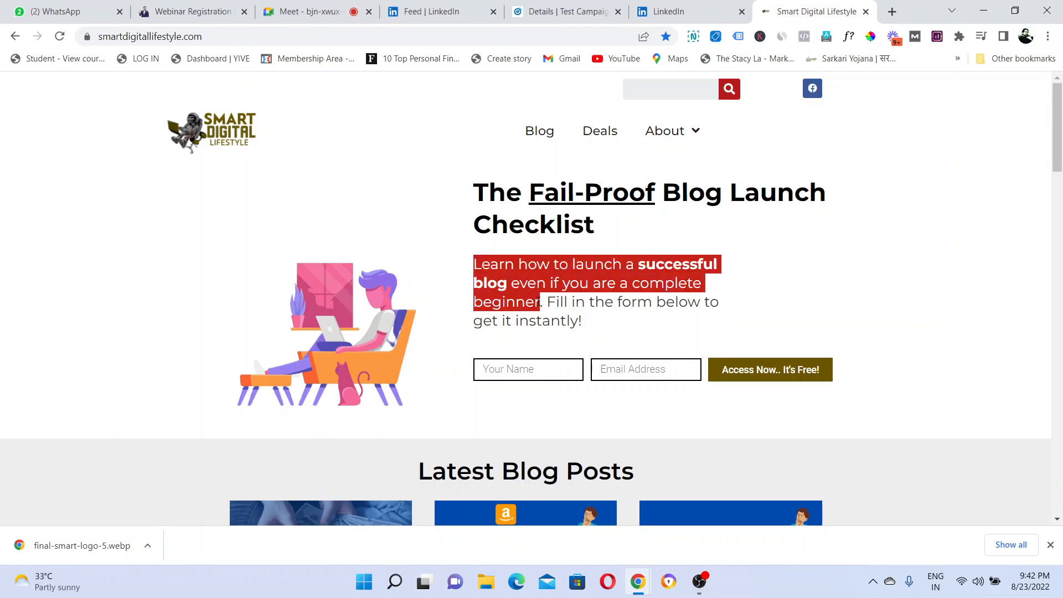
pyautogui.click(557, 7)
pyautogui.click(676, 8)
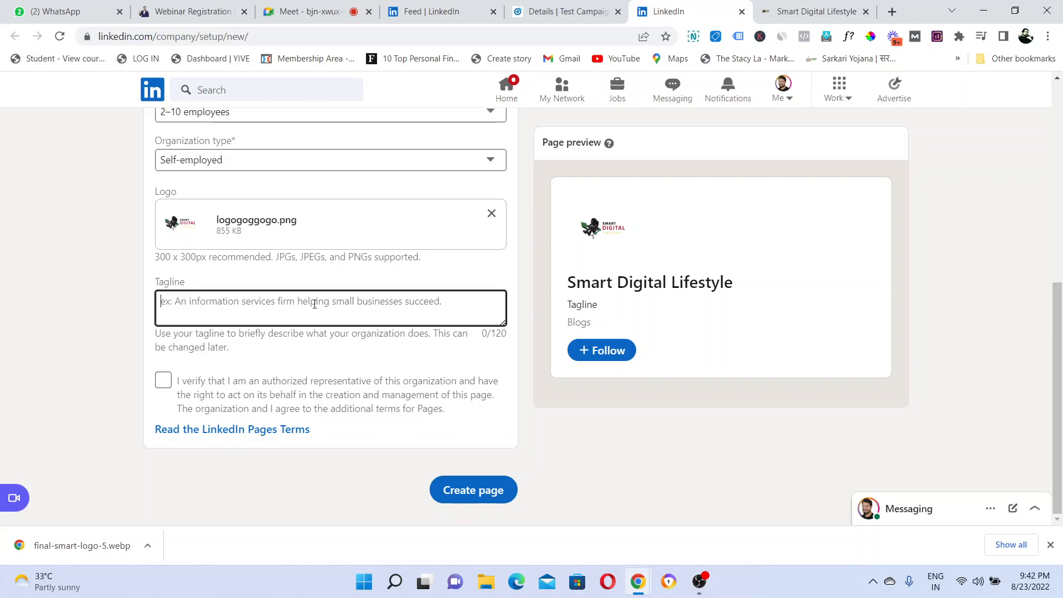
pyautogui.hotkey('ctrl', 'v')
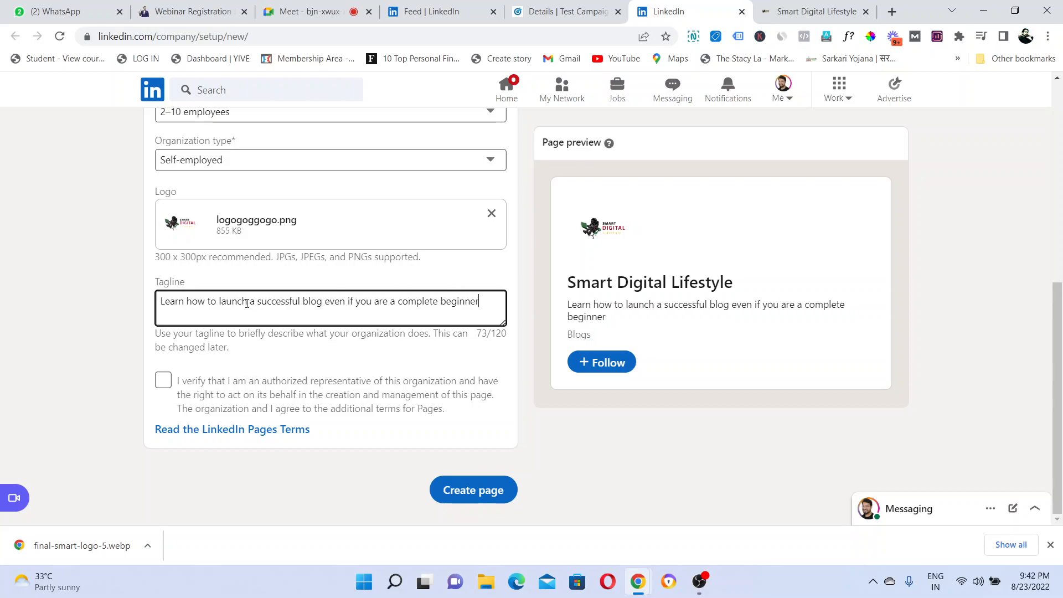
# Reword the tagline to start 'Helping beginners' and end 'with zero technical knowledge.', confirm authorization, and create the page.
pyautogui.moveTo(207, 301); pyautogui.dragTo(124, 299)
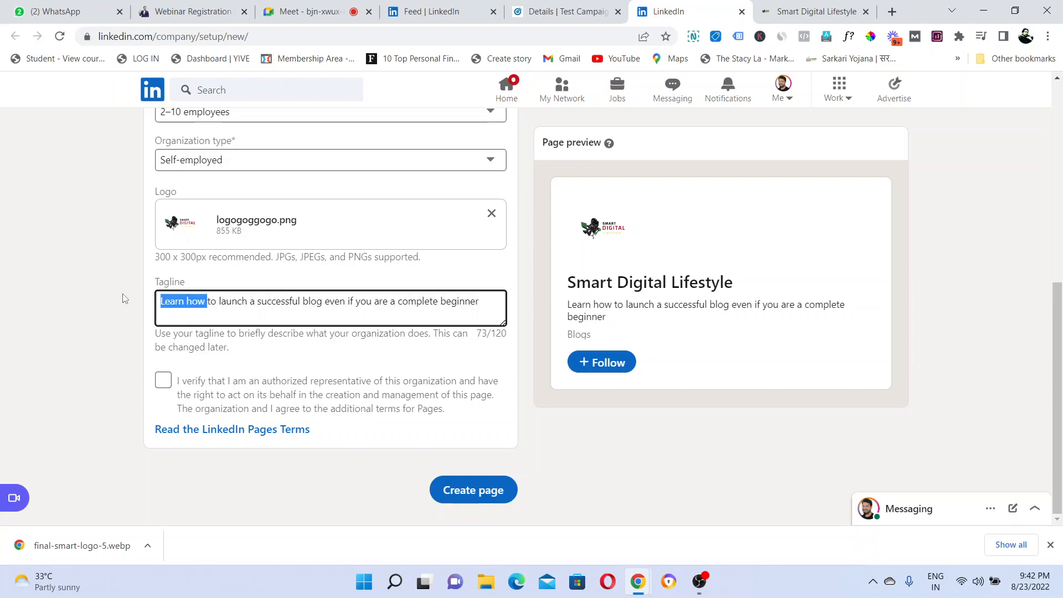
pyautogui.press('BackSpace')
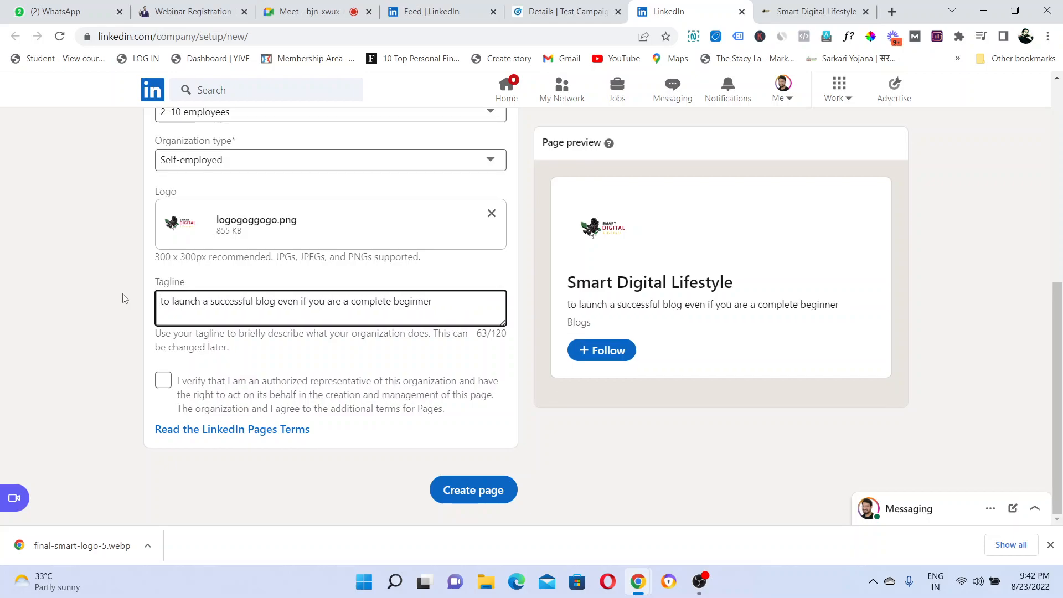
pyautogui.write('Helpi')
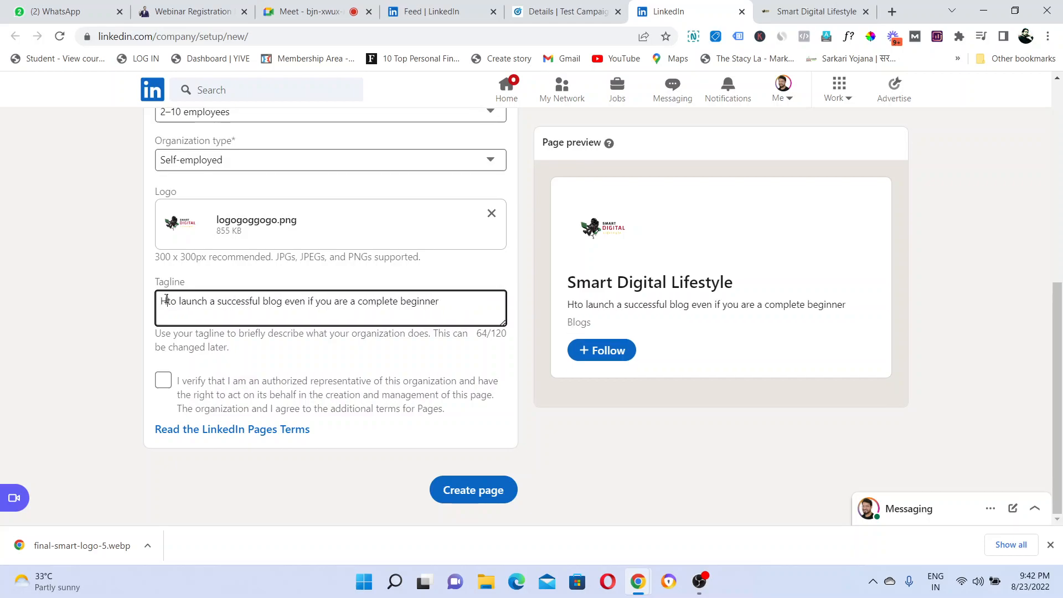
pyautogui.write('ng beginners')
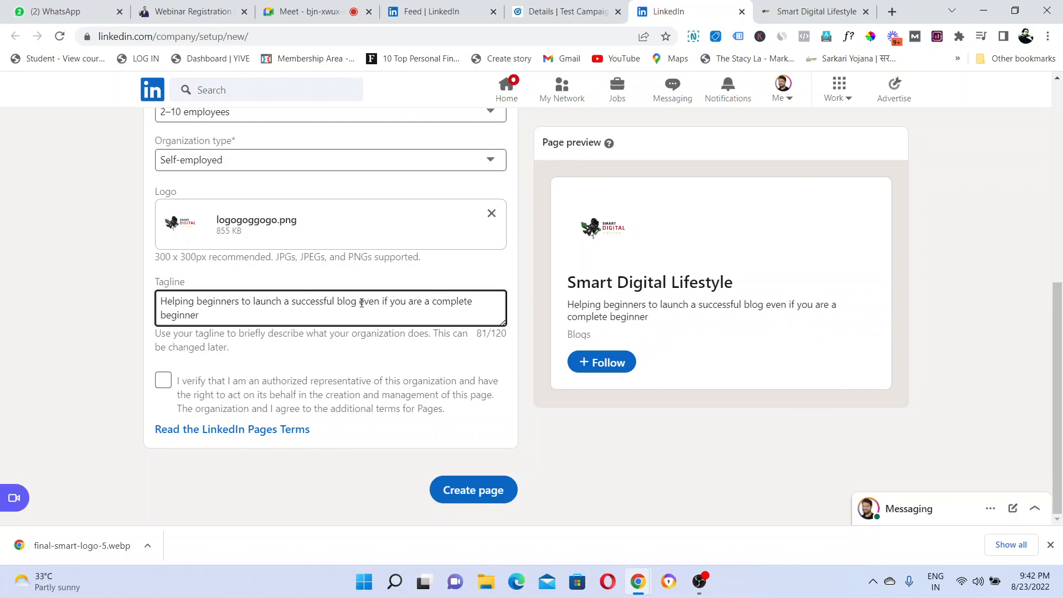
pyautogui.moveTo(361, 303); pyautogui.dragTo(385, 320)
pyautogui.write('\\')
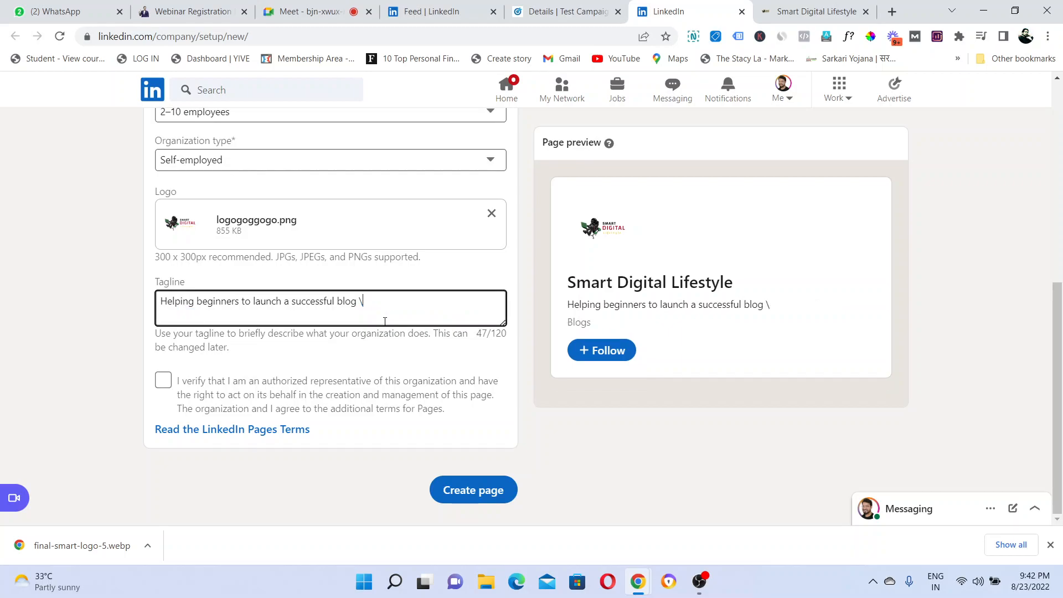
pyautogui.press('BackSpace')
pyautogui.write('wit')
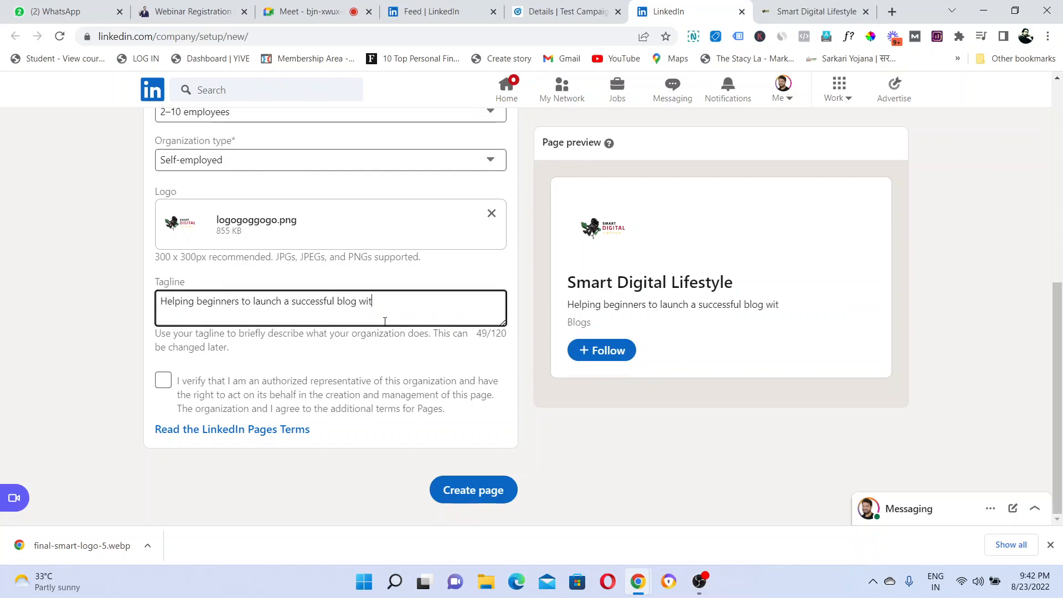
pyautogui.write('h zero techni')
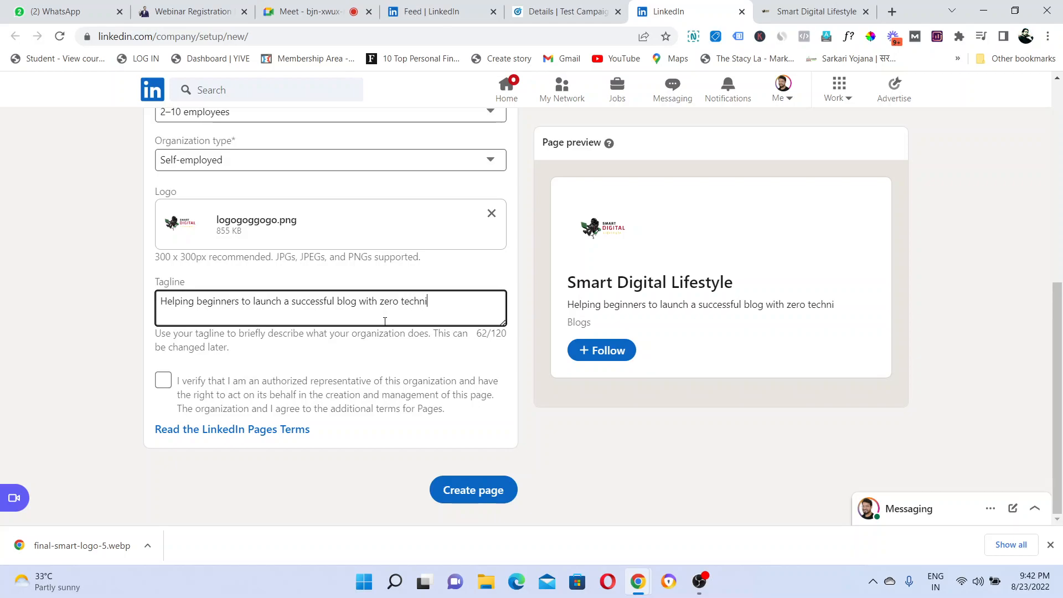
pyautogui.write('cal knowled')
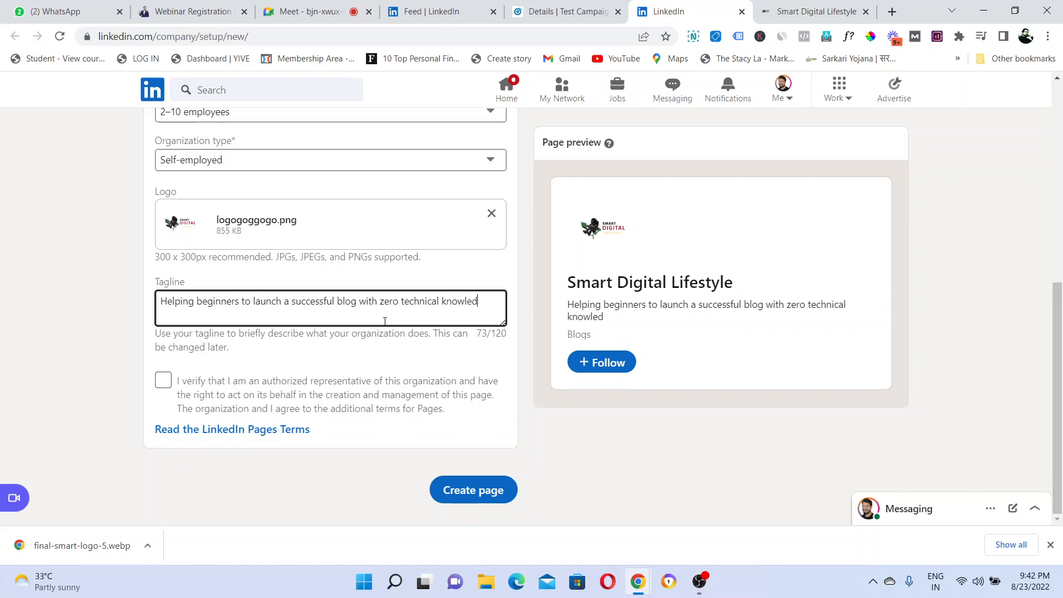
pyautogui.write('ge.')
pyautogui.click(670, 421)
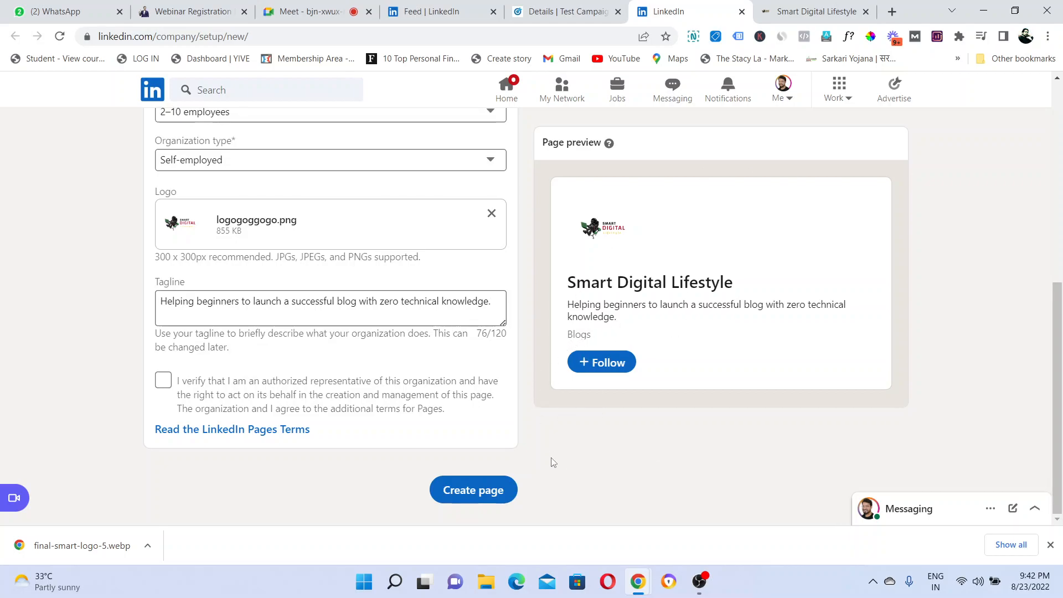
pyautogui.click(164, 382)
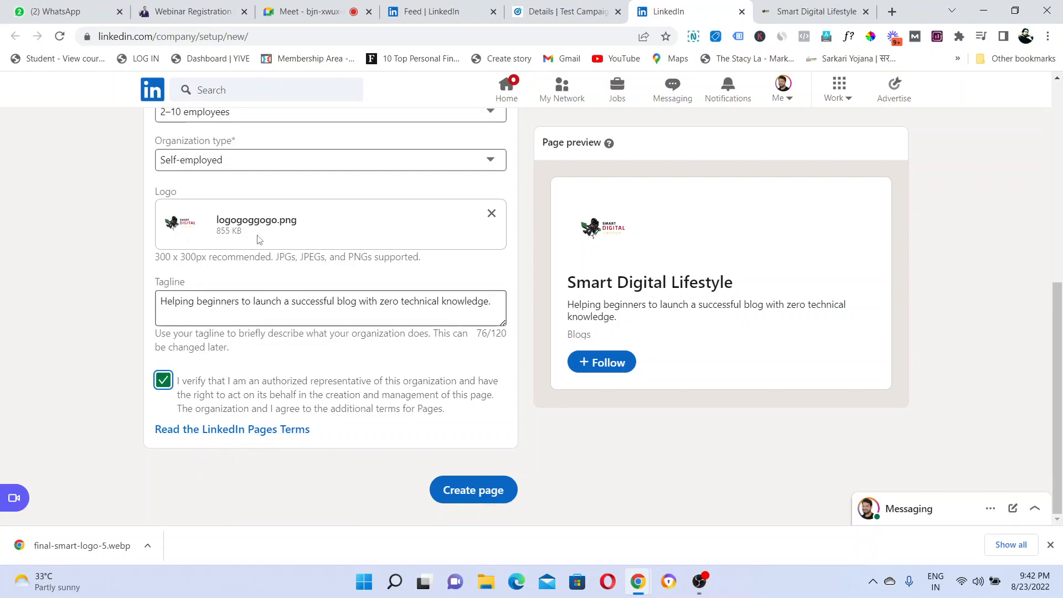
pyautogui.click(459, 493)
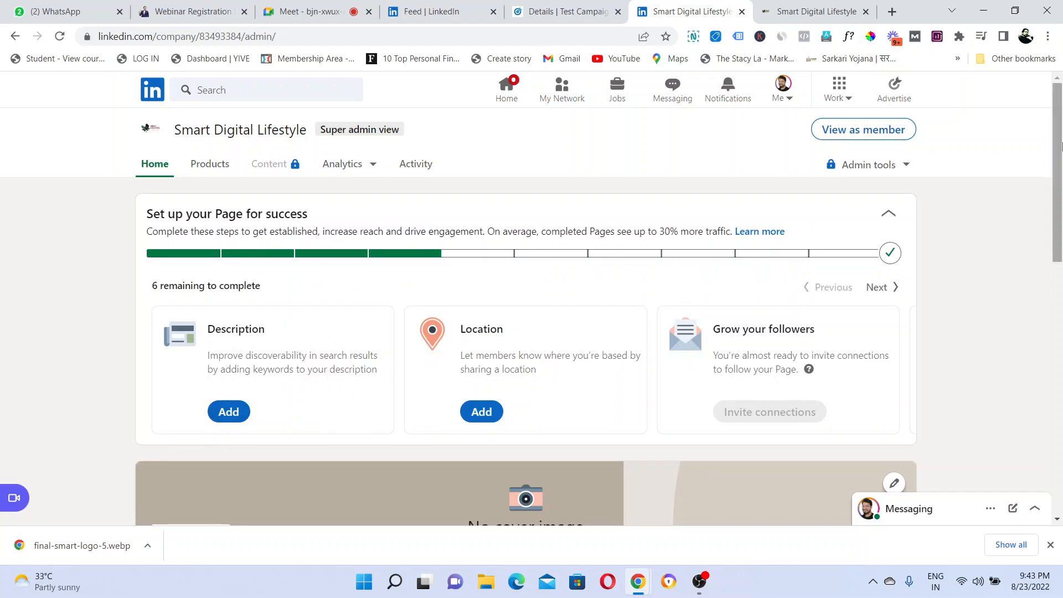
# Scroll through the new Smart Digital Lifestyle page's admin view and setup checklist.
pyautogui.scroll(-10, 1061, 146)
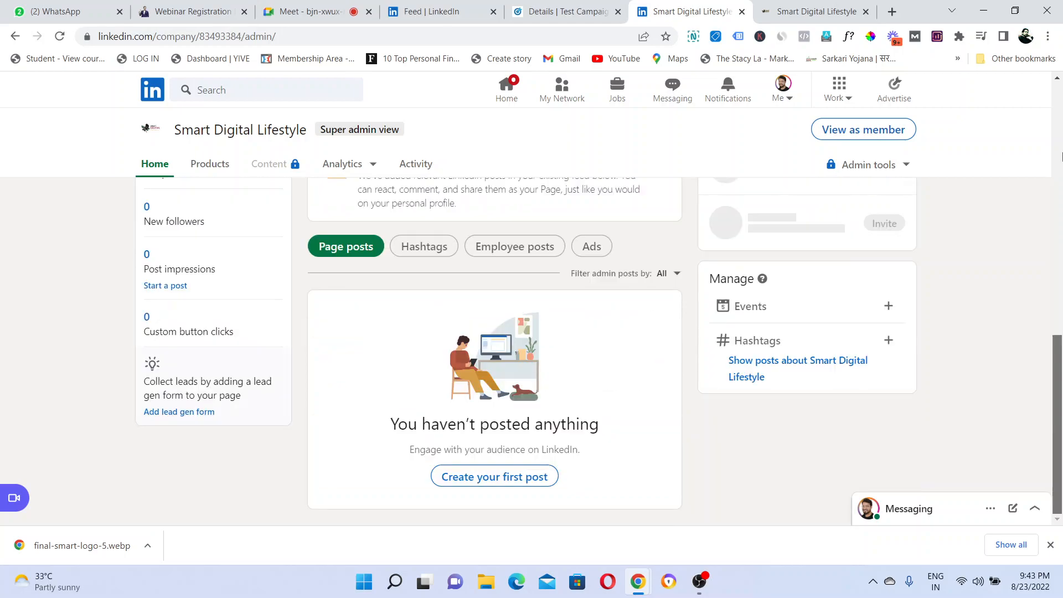
pyautogui.scroll(10, 1061, 158)
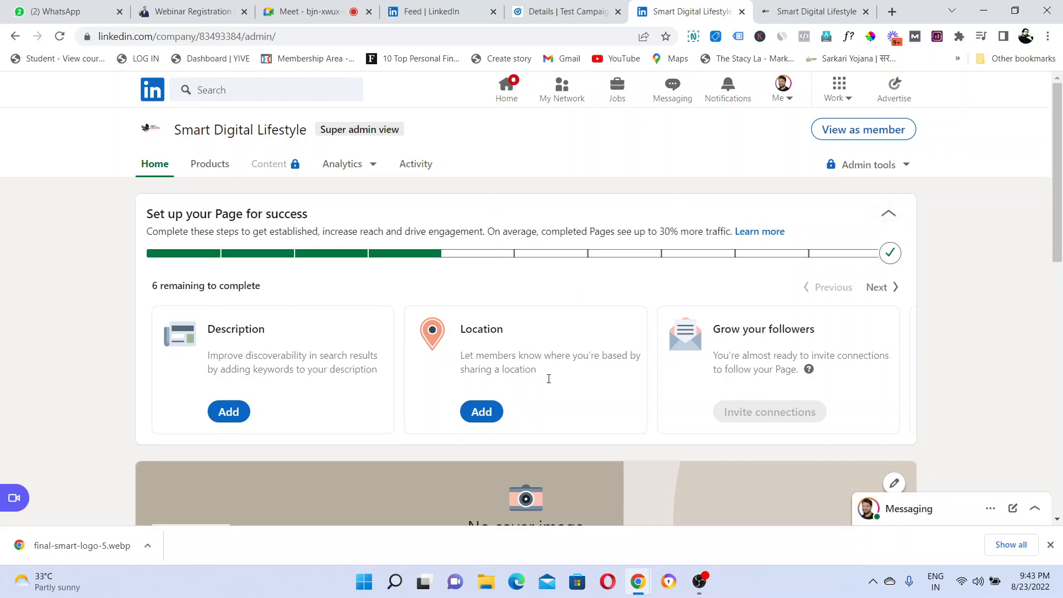
# Pick Smart Digital Lifestyle in Associate a Company Page, then cancel the confirmation.
pyautogui.click(605, 7)
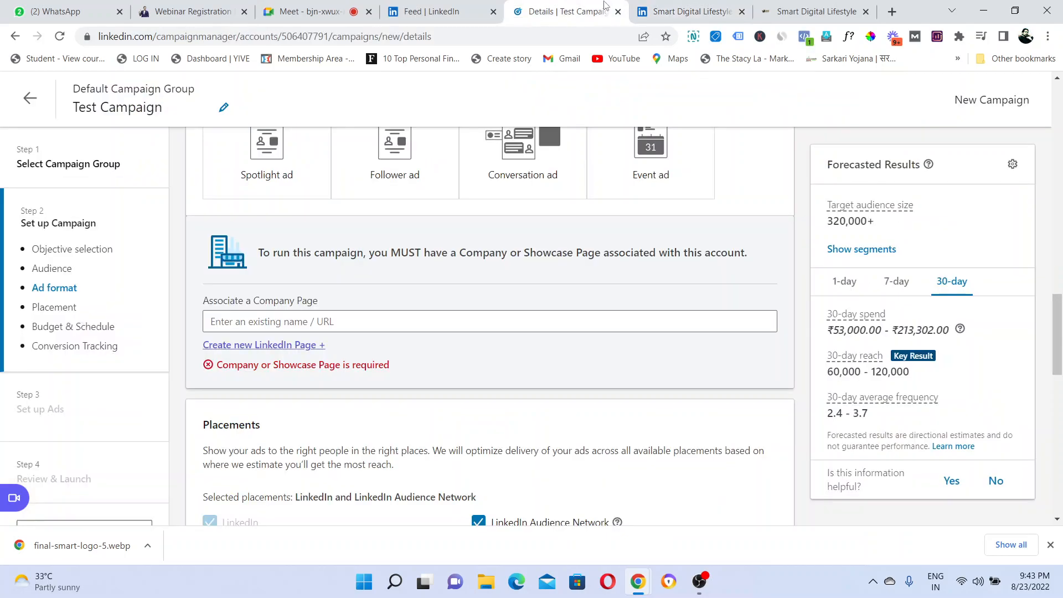
pyautogui.click(312, 323)
pyautogui.write('smart')
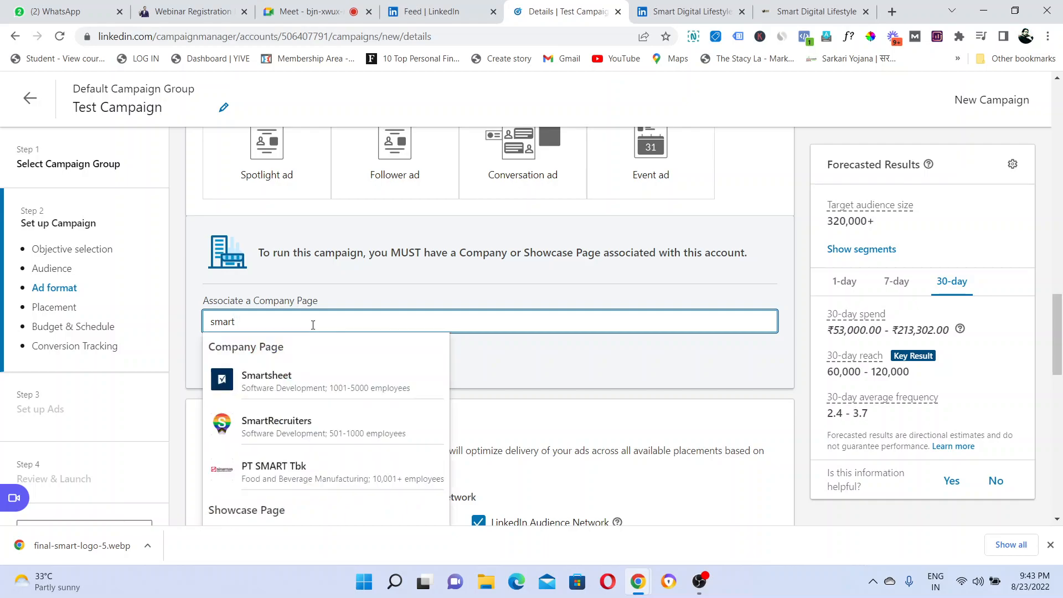
pyautogui.write(' digital ')
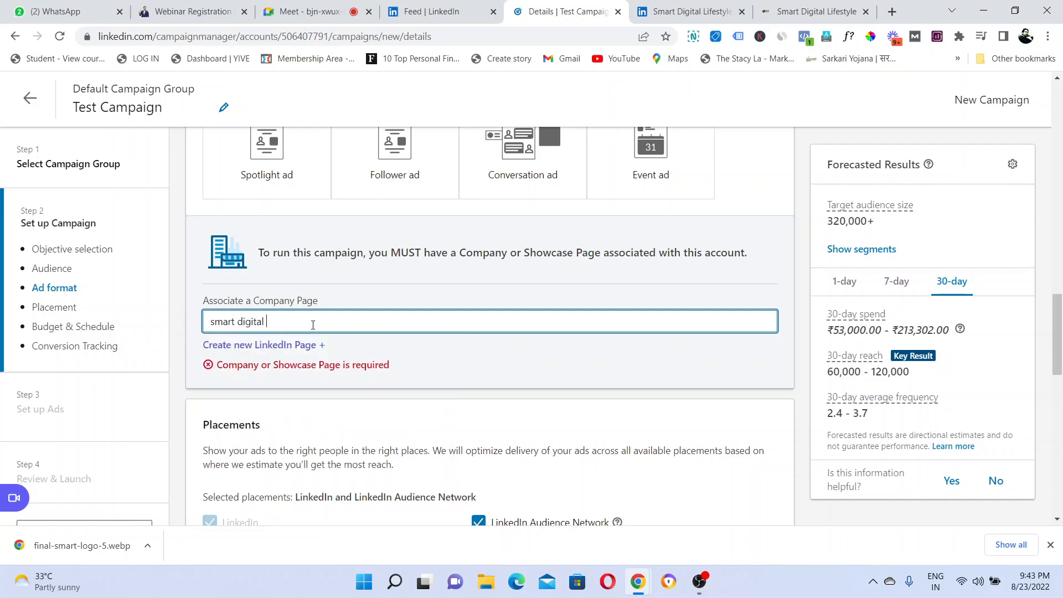
pyautogui.write('lifestyle')
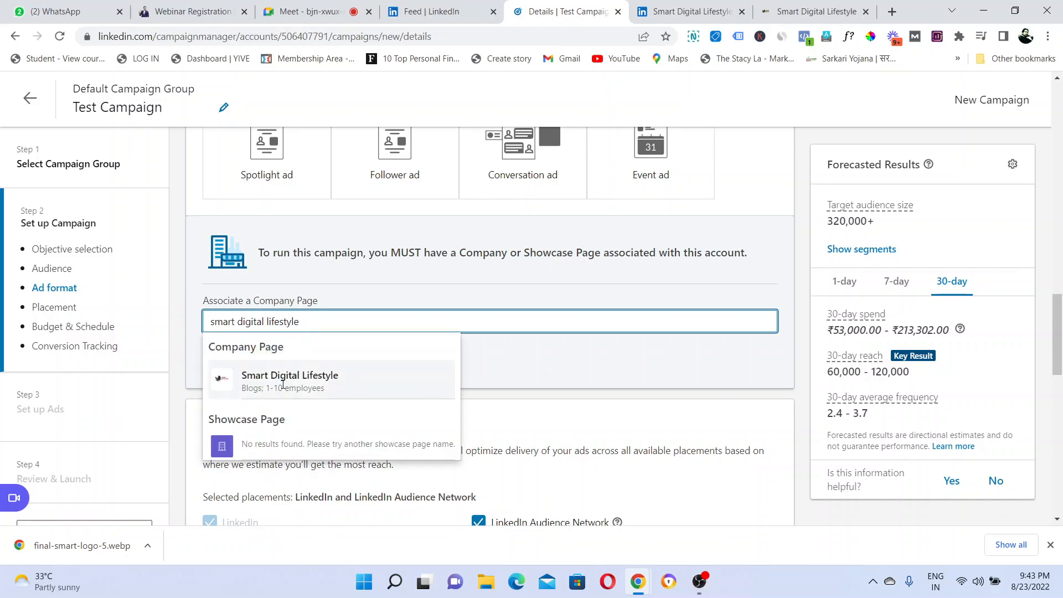
pyautogui.click(283, 382)
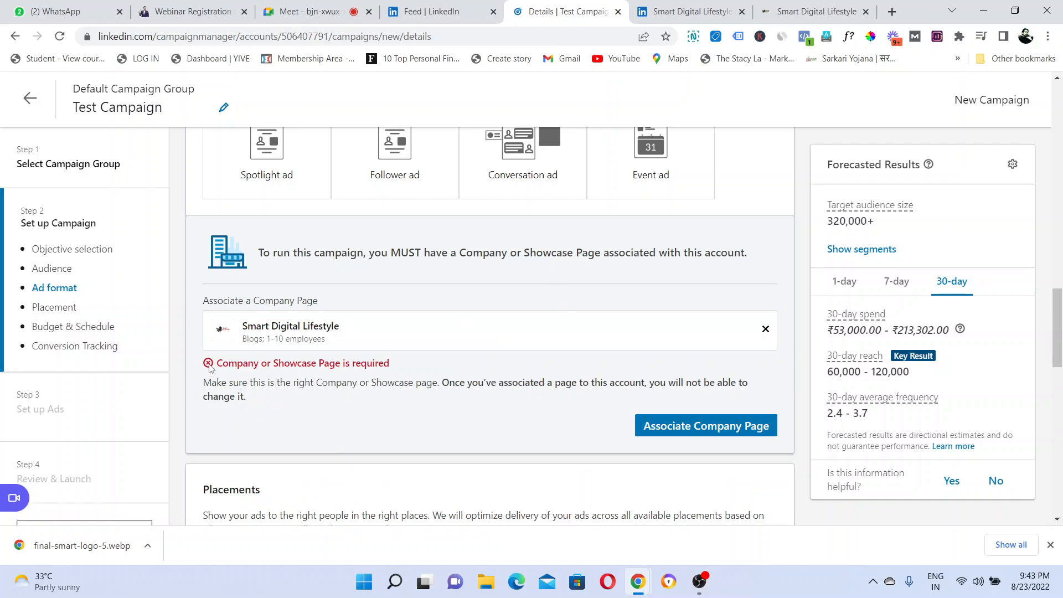
pyautogui.click(689, 429)
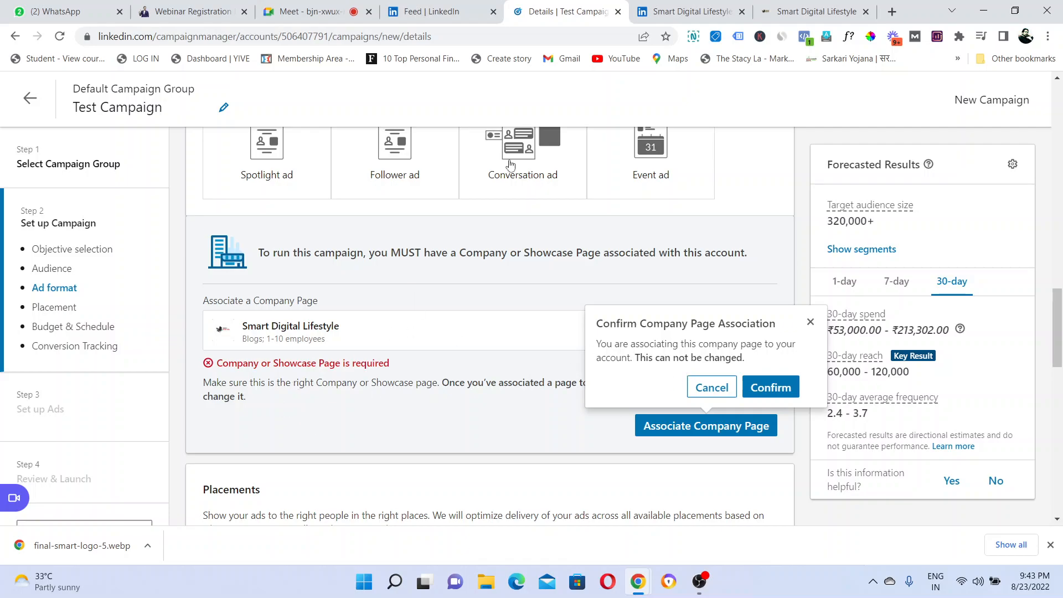
pyautogui.click(428, 256)
# Close the LinkedIn admin tab, then reopen and dismiss the association confirmation without associating.
pyautogui.click(828, 11)
pyautogui.click(722, 6)
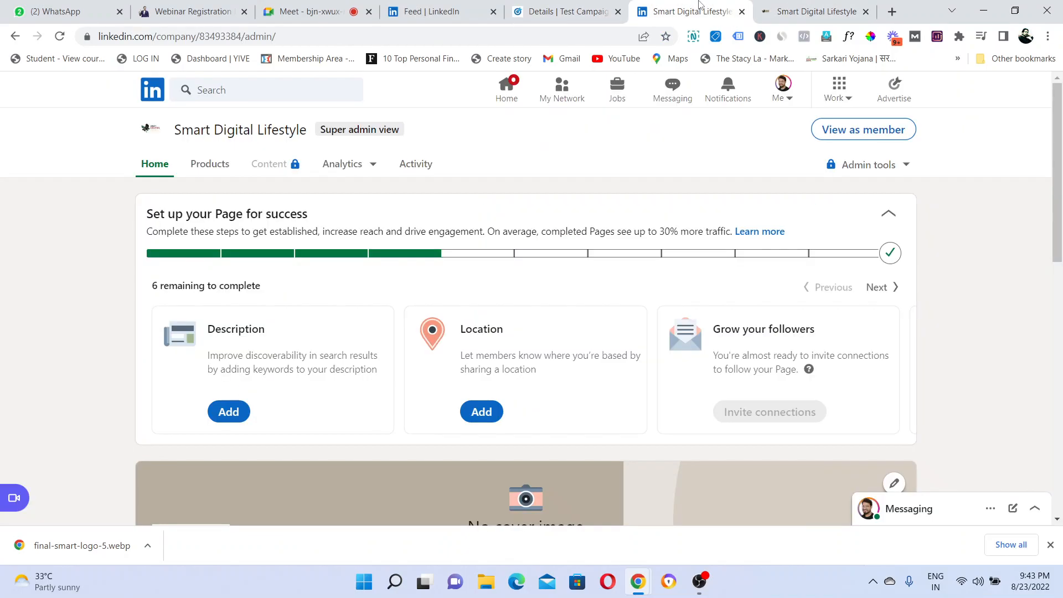
pyautogui.click(741, 11)
pyautogui.click(565, 6)
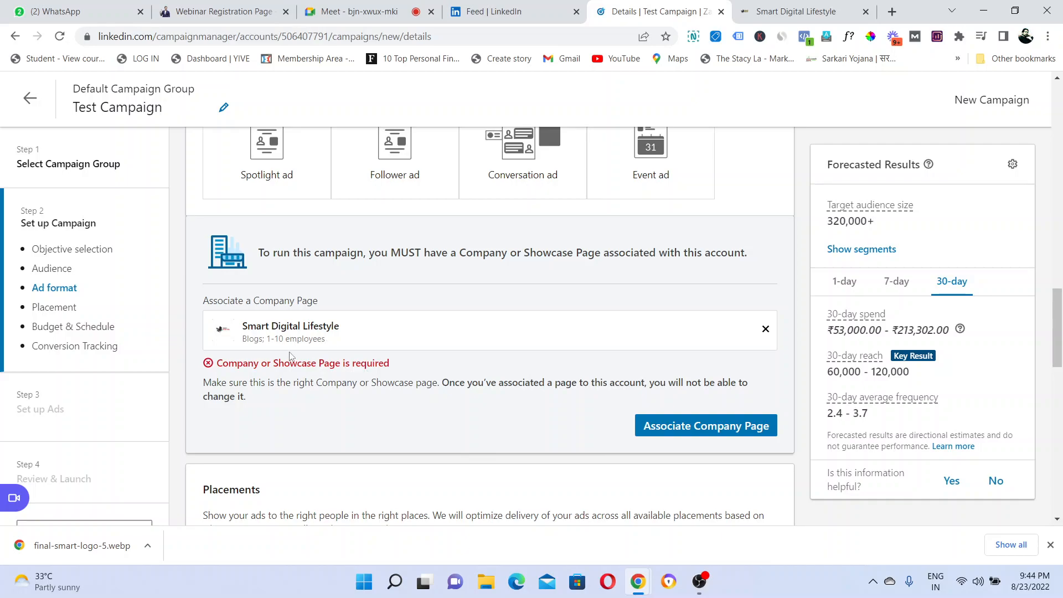
pyautogui.click(681, 427)
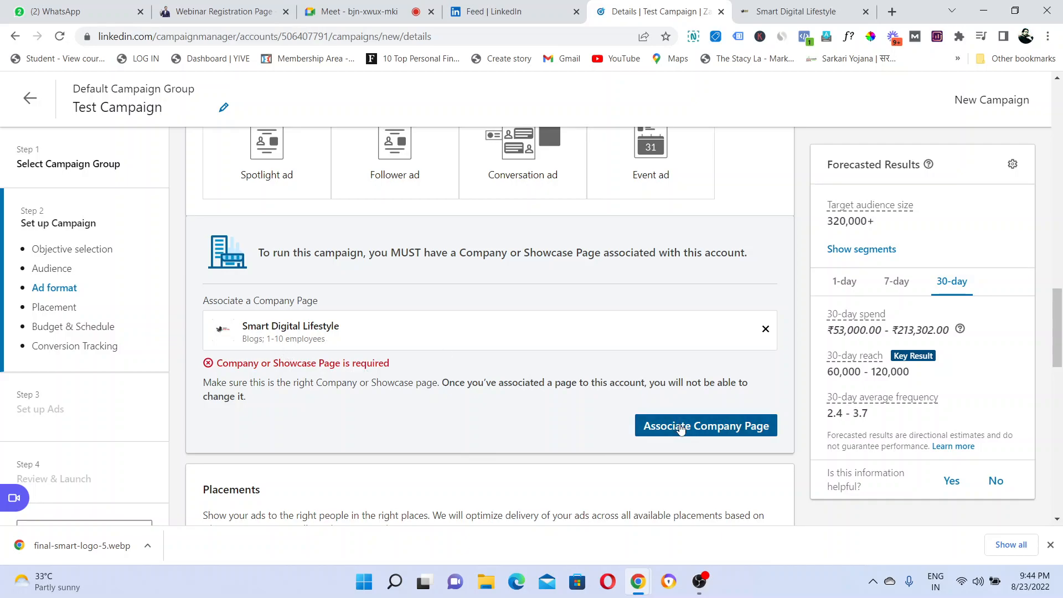
pyautogui.click(691, 429)
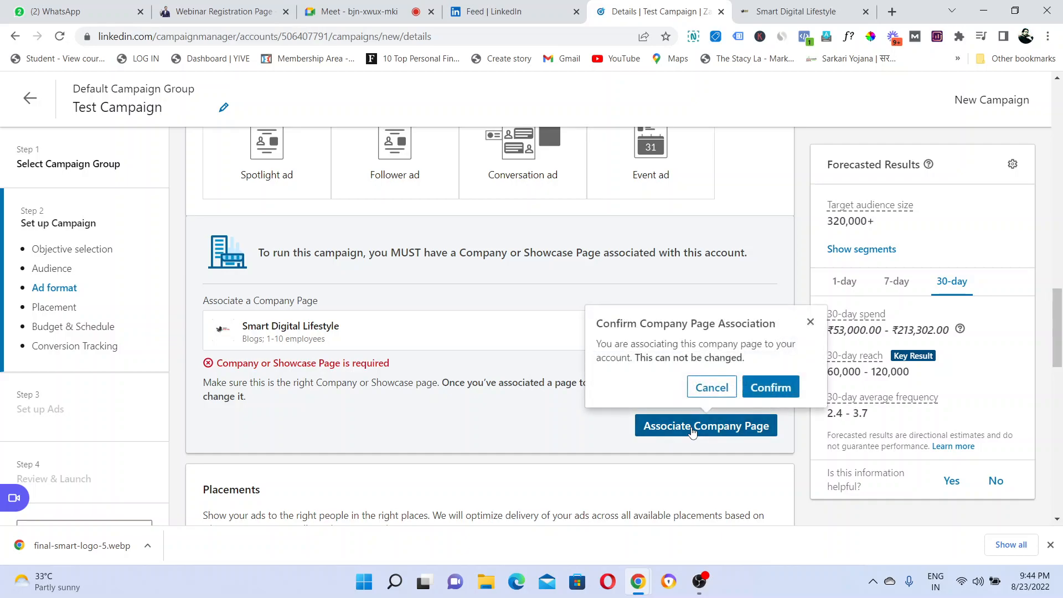
pyautogui.moveTo(603, 341); pyautogui.dragTo(635, 357)
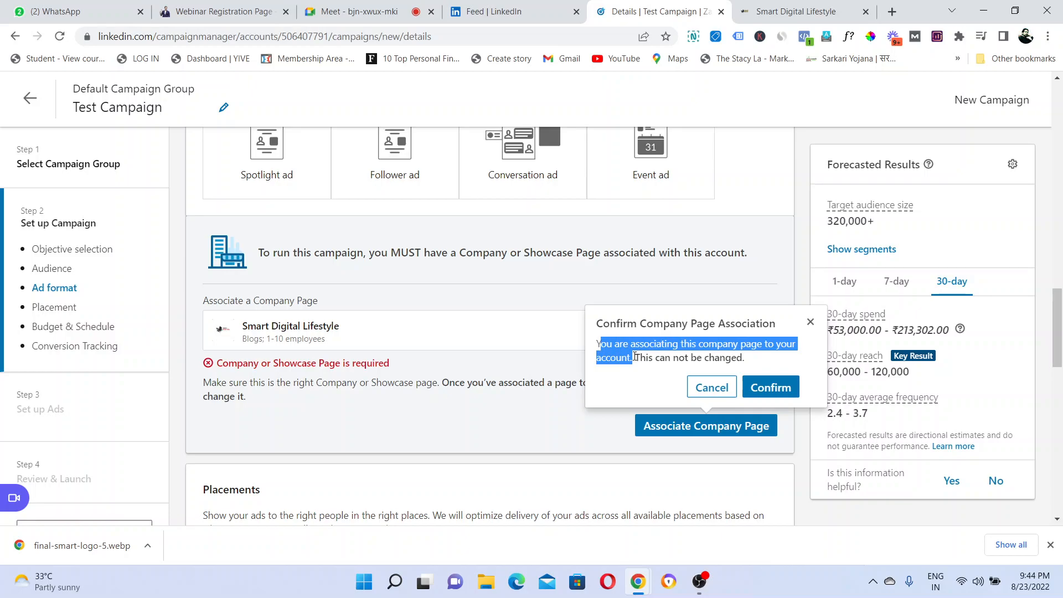
pyautogui.click(484, 377)
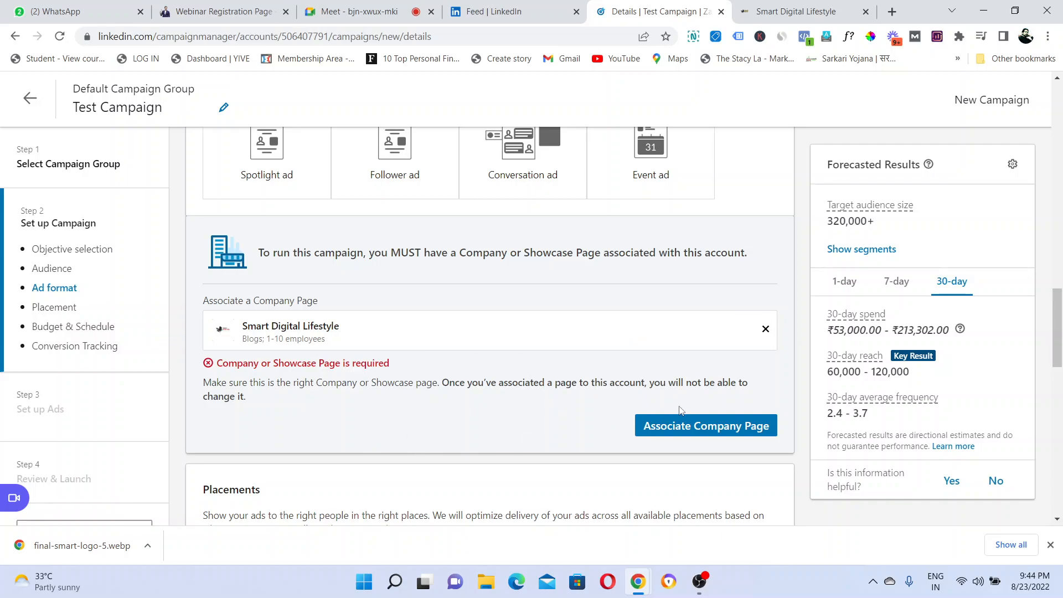
pyautogui.moveTo(1058, 302); pyautogui.dragTo(1060, 348)
# Turn off LinkedIn Audience Network so the campaign places ads on LinkedIn only.
pyautogui.scroll(-2, 596, 405)
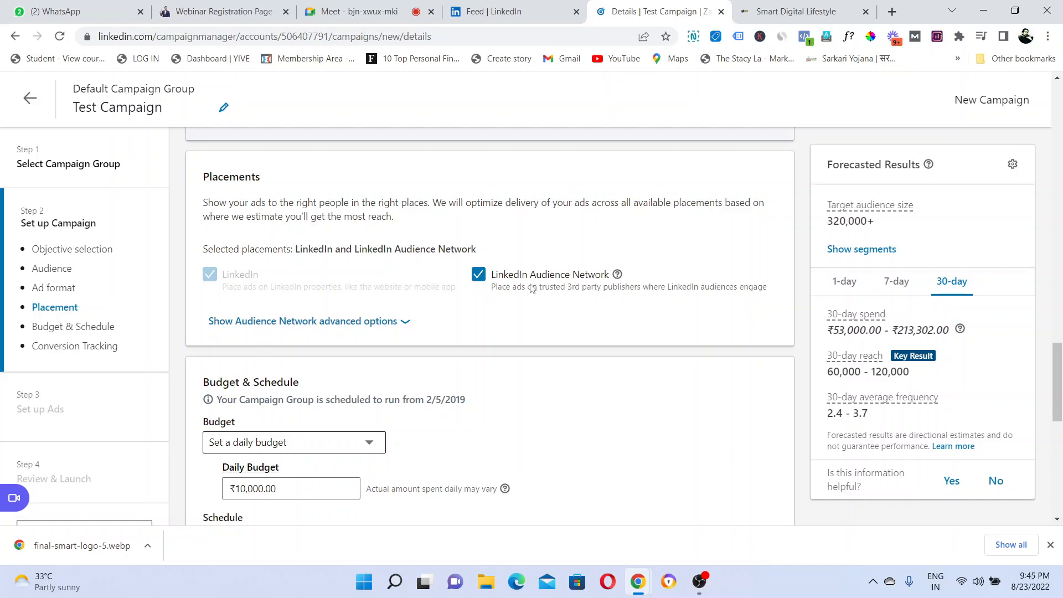
pyautogui.click(478, 274)
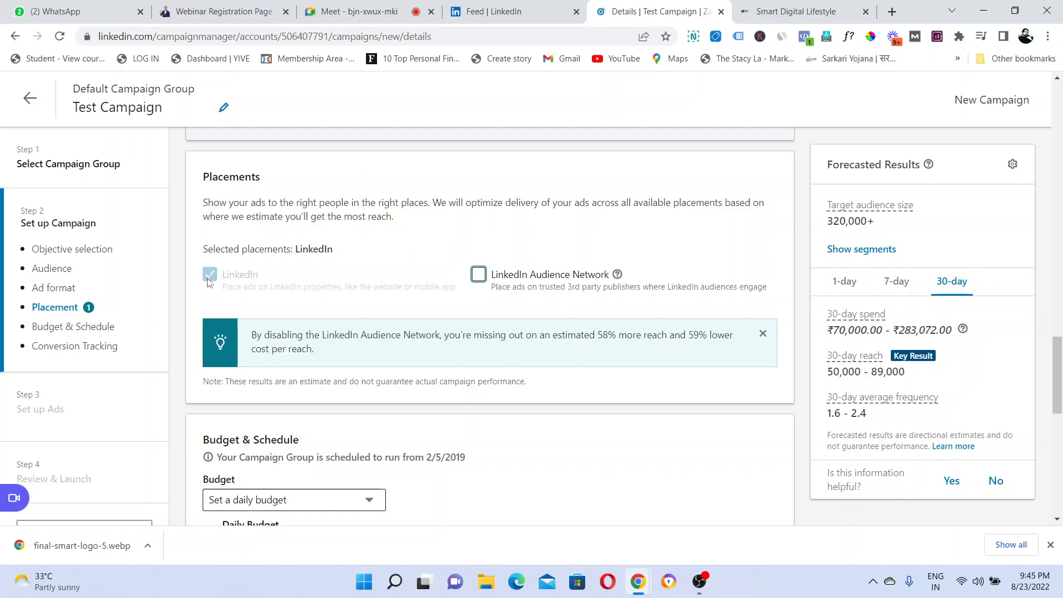
pyautogui.click(479, 274)
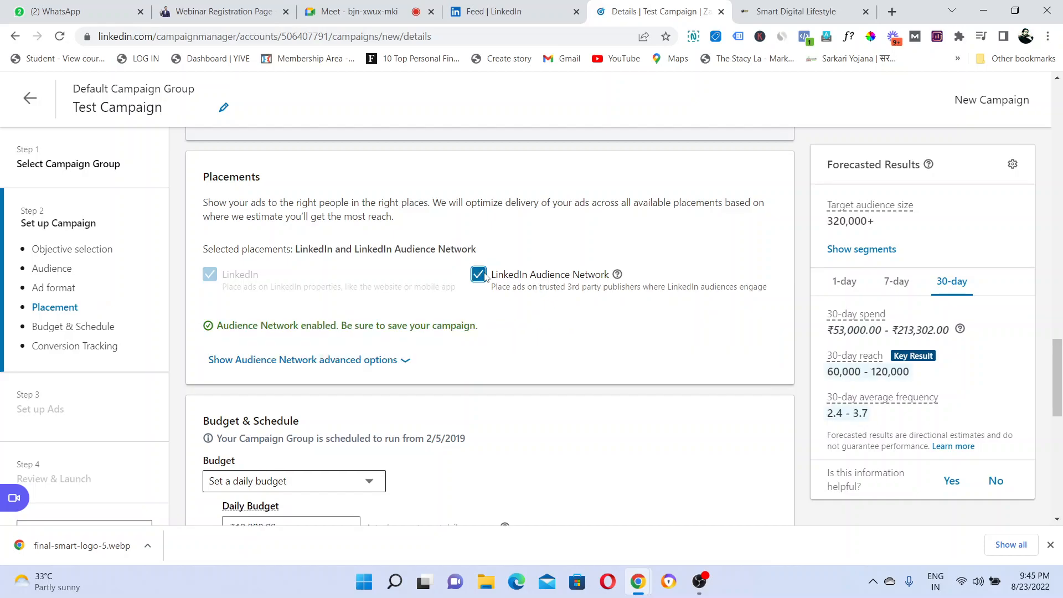
pyautogui.click(478, 274)
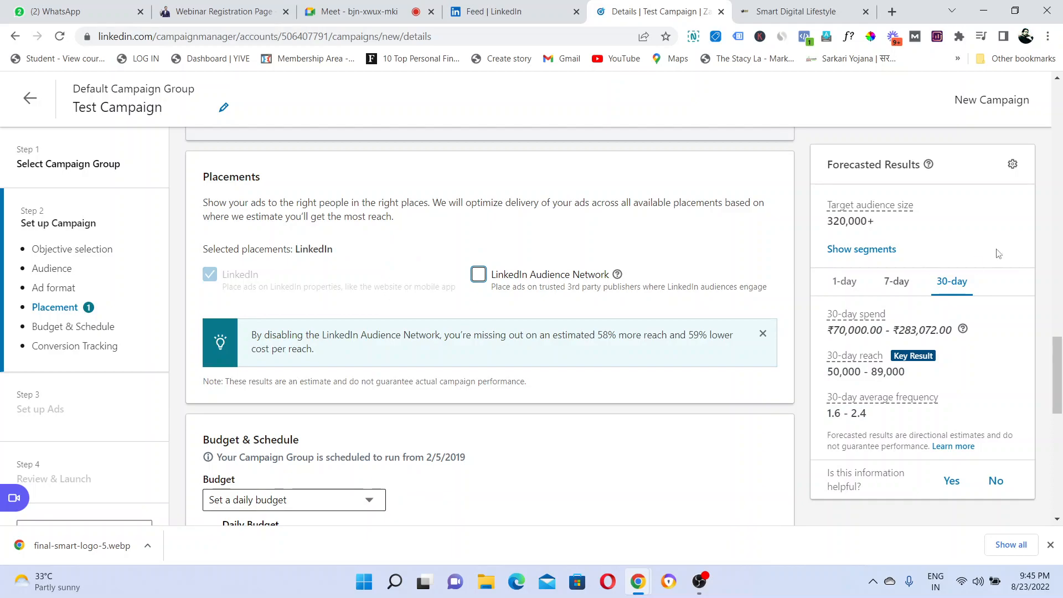
pyautogui.moveTo(1058, 362); pyautogui.dragTo(1058, 412)
pyautogui.click(368, 229)
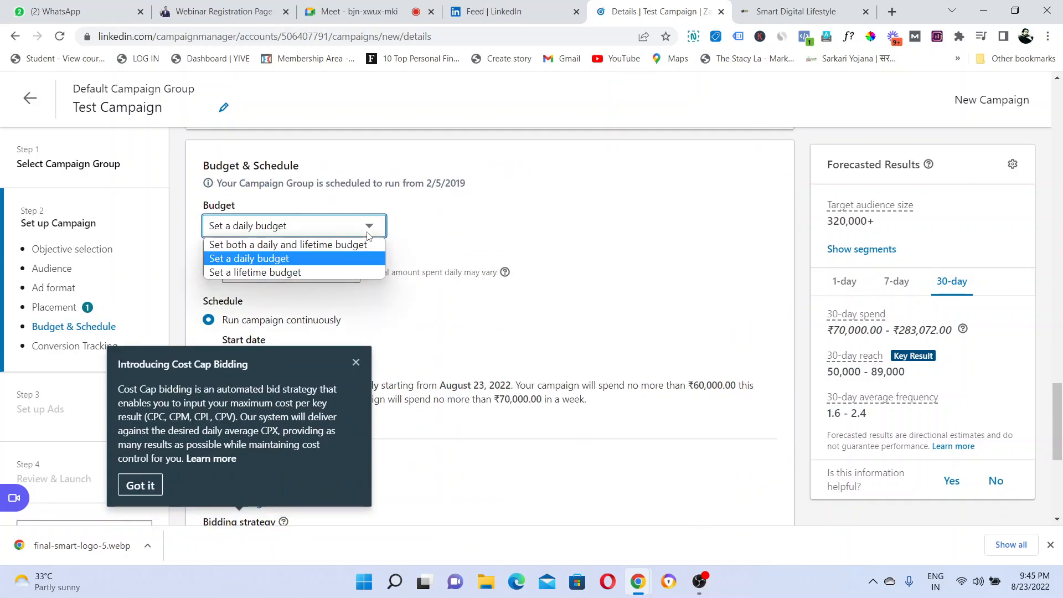
# Set a ₹500 daily budget and dismiss the Cost Cap Bidding introduction.
pyautogui.click(270, 264)
pyautogui.moveTo(285, 275); pyautogui.dragTo(228, 272)
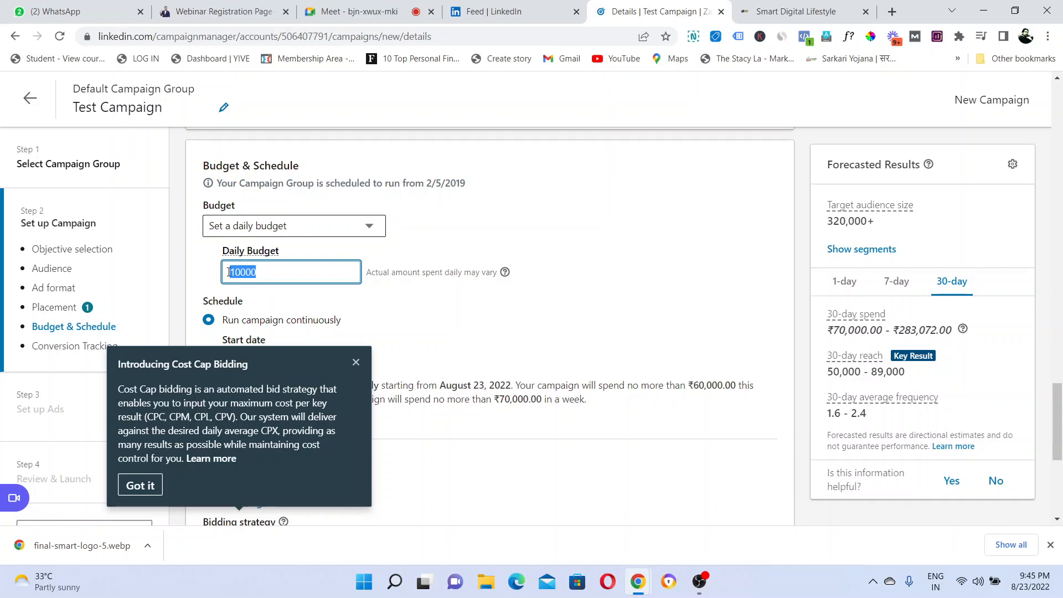
pyautogui.press('BackSpace')
pyautogui.write('500')
pyautogui.click(481, 319)
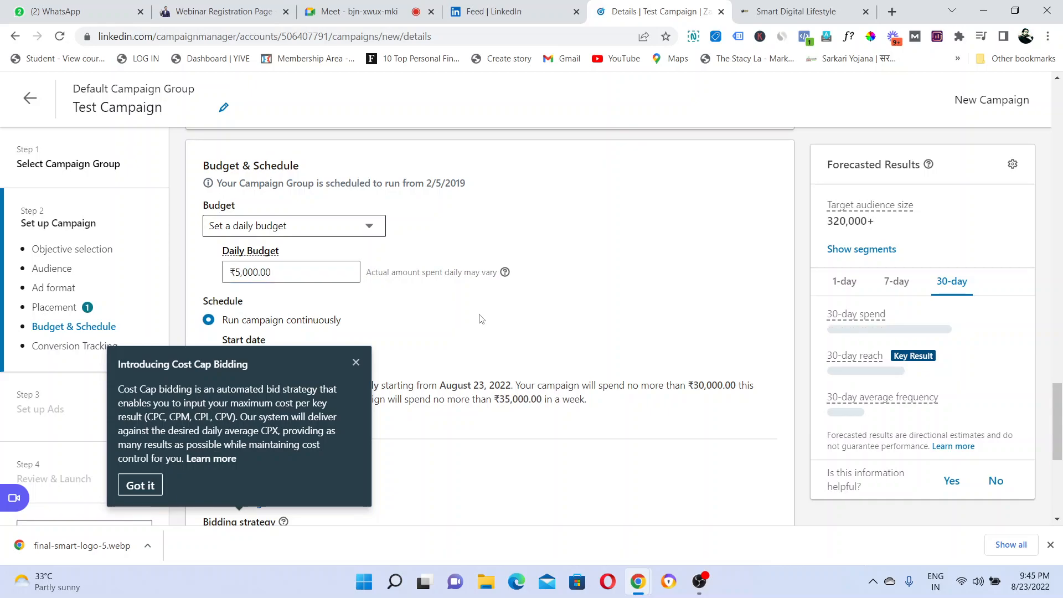
pyautogui.scroll(-1, 481, 319)
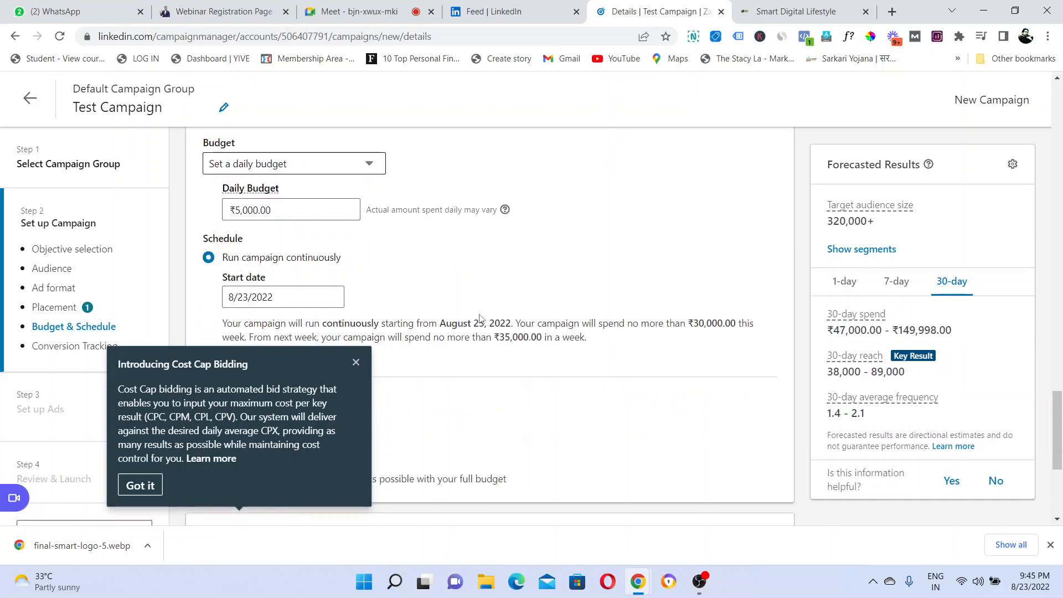
pyautogui.click(356, 364)
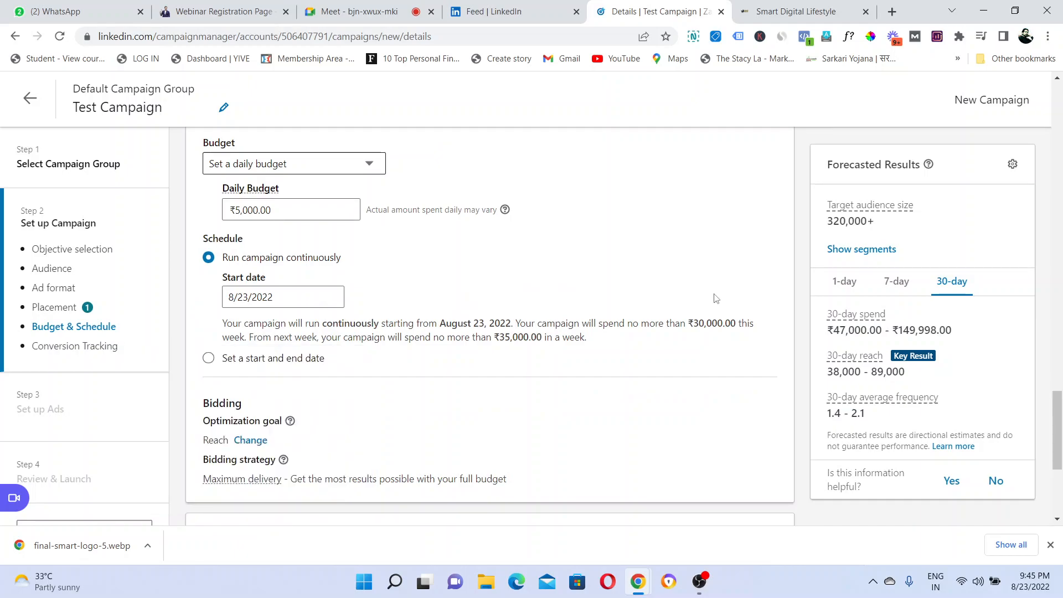
pyautogui.doubleClick(283, 211)
pyautogui.write('500')
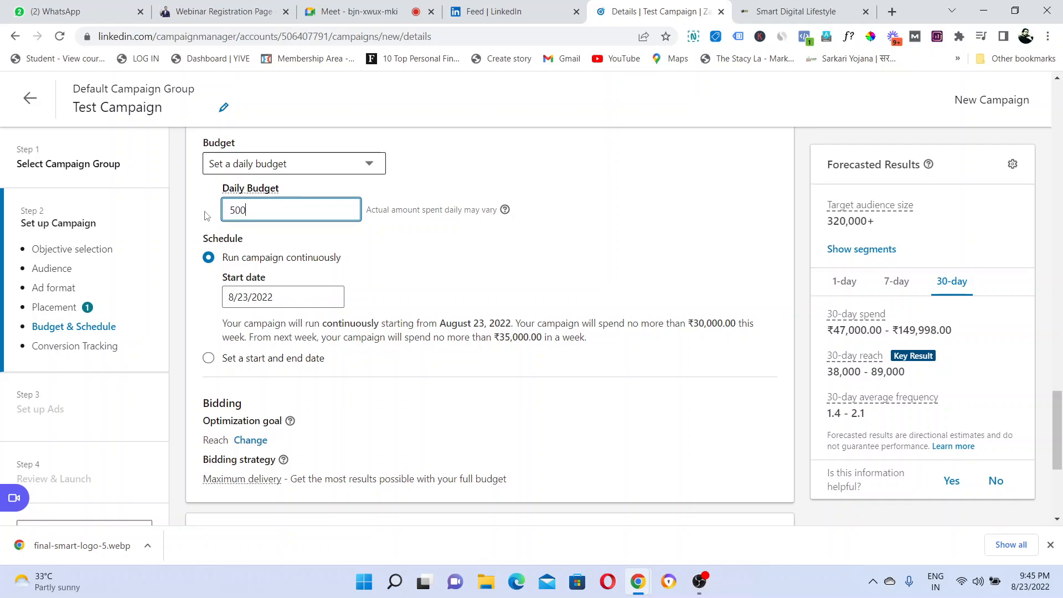
pyautogui.click(554, 223)
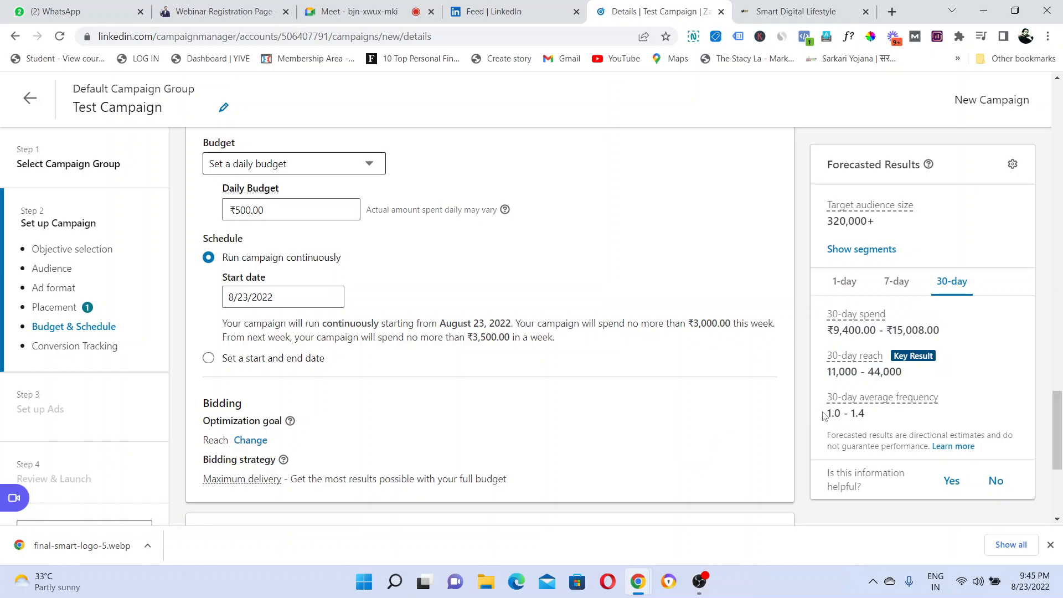
# Check the frequency and reach forecasts, then set the start date to August 24.
pyautogui.moveTo(825, 414); pyautogui.dragTo(861, 414)
pyautogui.click(718, 400)
pyautogui.moveTo(831, 376); pyautogui.dragTo(908, 374)
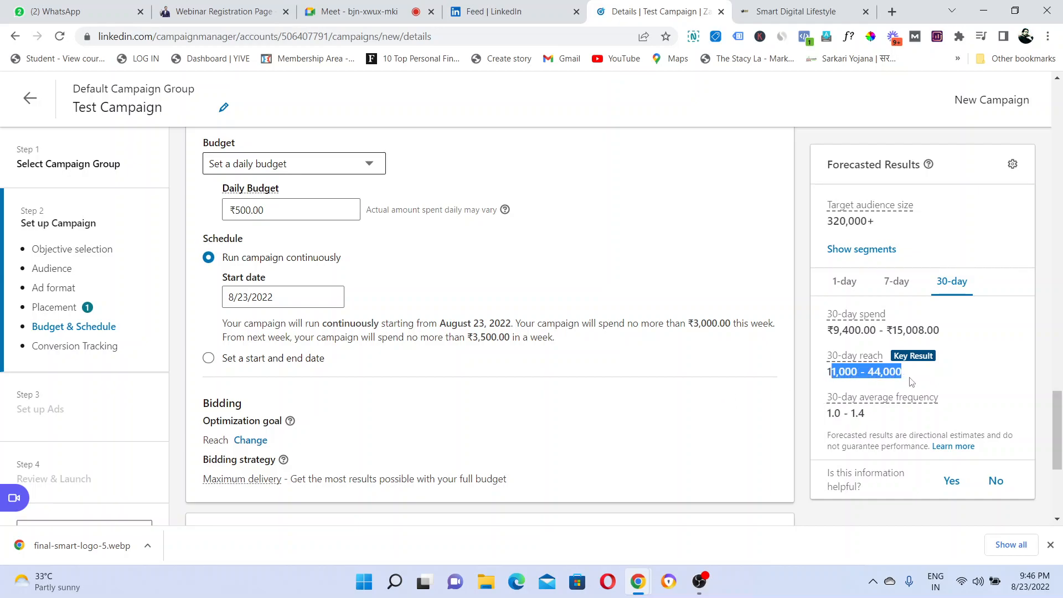
pyautogui.click(912, 382)
pyautogui.click(254, 297)
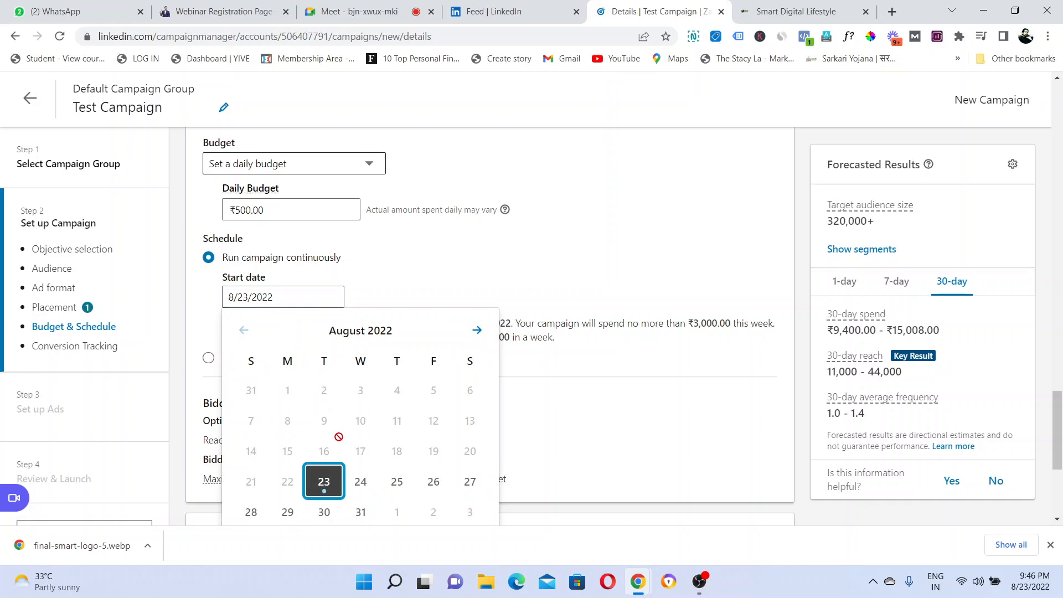
pyautogui.click(362, 484)
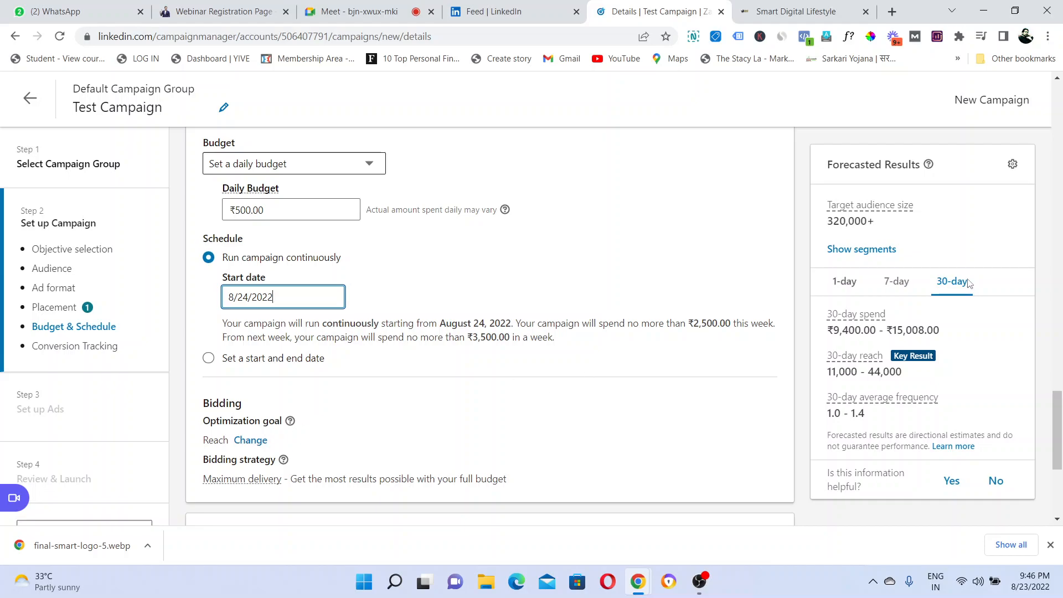
pyautogui.moveTo(1059, 416); pyautogui.dragTo(1060, 452)
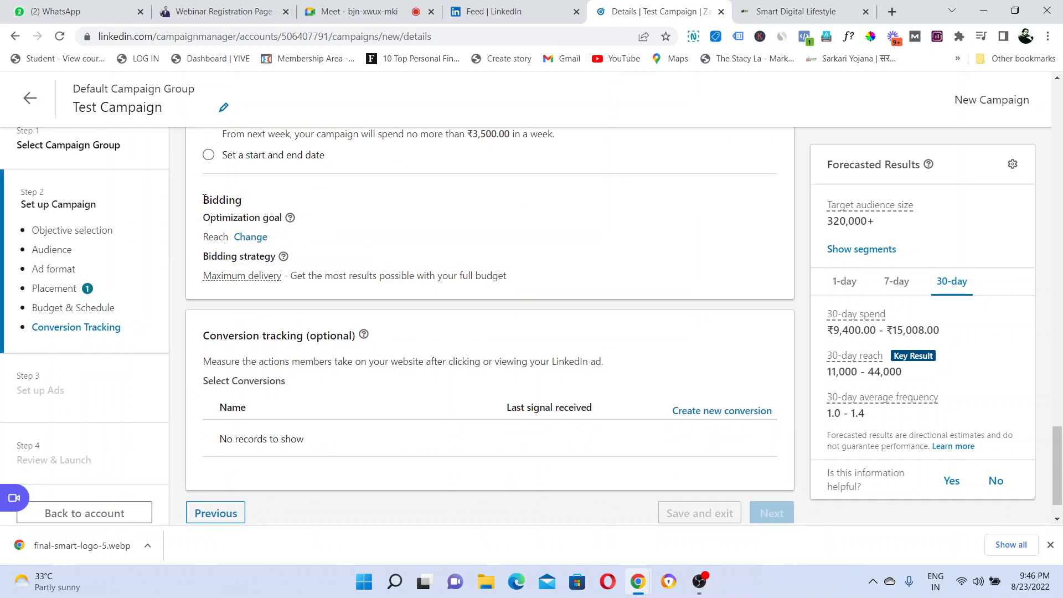
# Review the Bidding section and the current Reach optimization goal.
pyautogui.moveTo(237, 200); pyautogui.dragTo(333, 265)
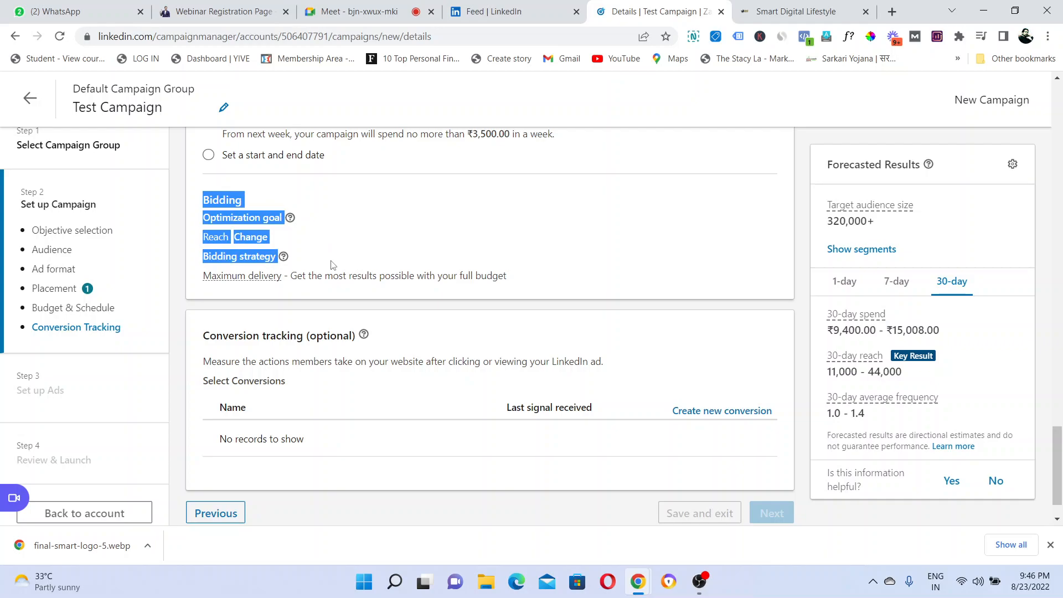
pyautogui.click(333, 265)
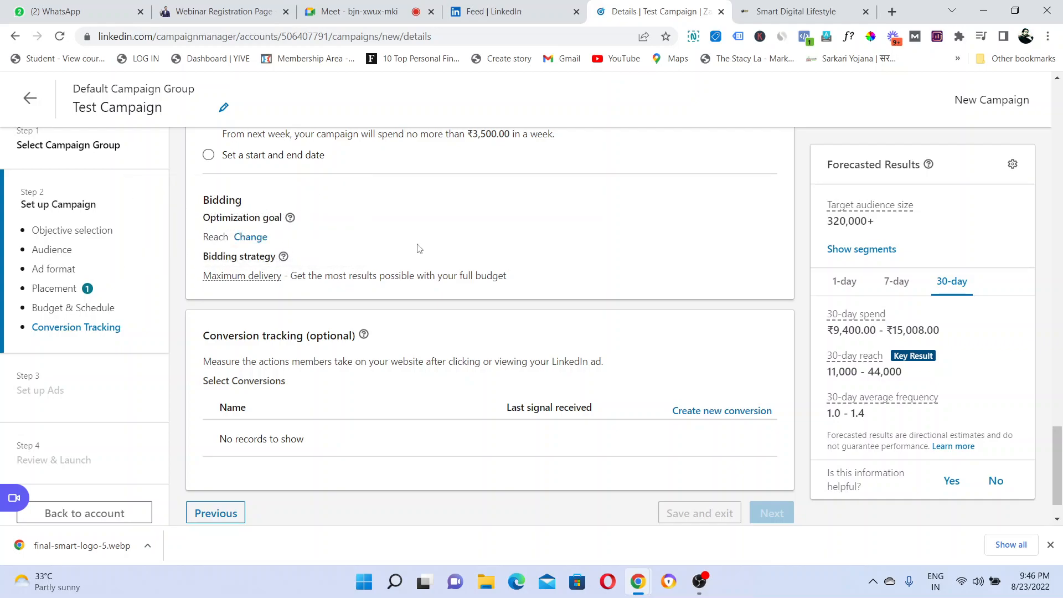
pyautogui.moveTo(204, 237)
pyautogui.mouseDown()
pyautogui.moveTo(229, 236)
pyautogui.moveTo(200, 238)
pyautogui.mouseUp()
pyautogui.click(229, 237)
pyautogui.click(202, 238)
# Change the optimization goal from Reach to Impressions.
pyautogui.click(251, 238)
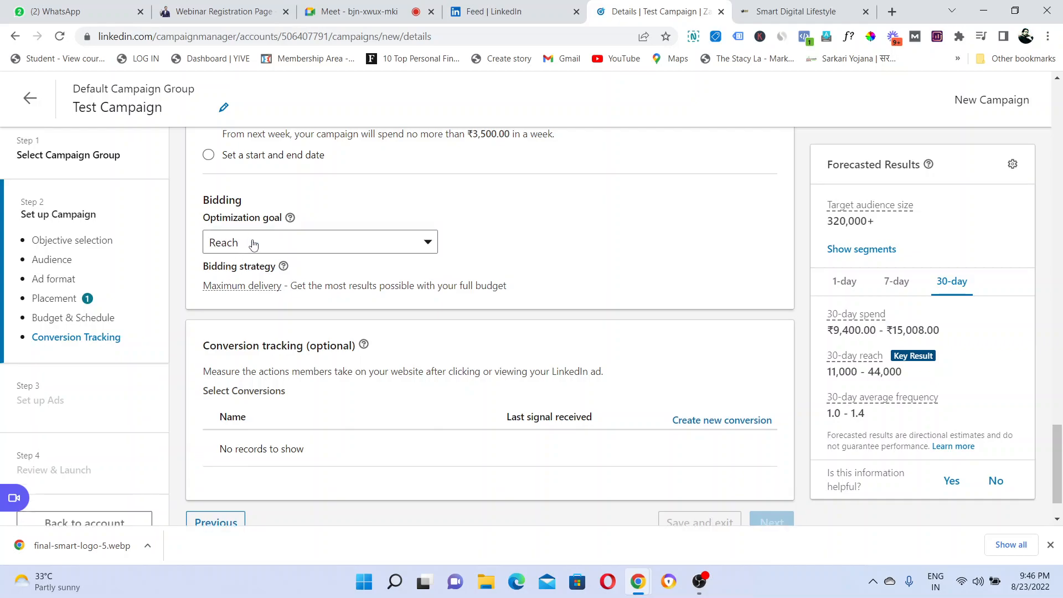
pyautogui.click(252, 243)
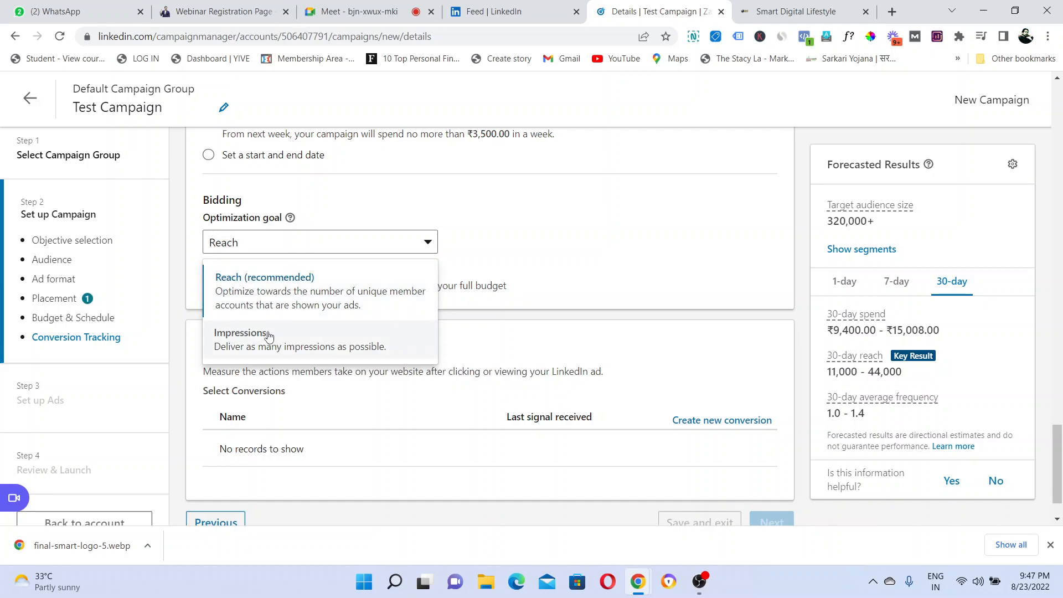
pyautogui.click(425, 246)
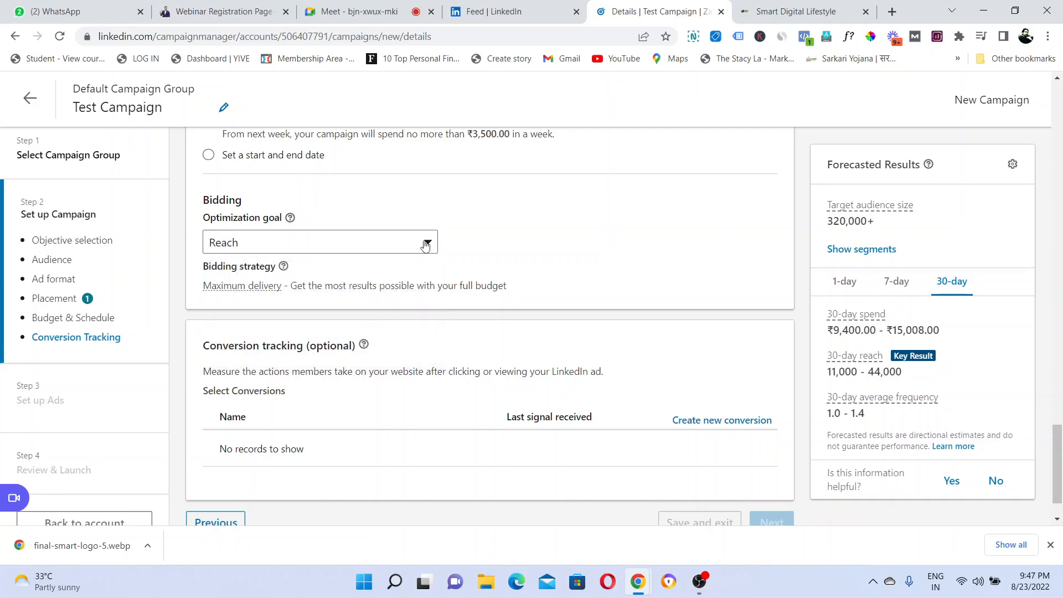
pyautogui.moveTo(207, 288)
pyautogui.click(278, 251)
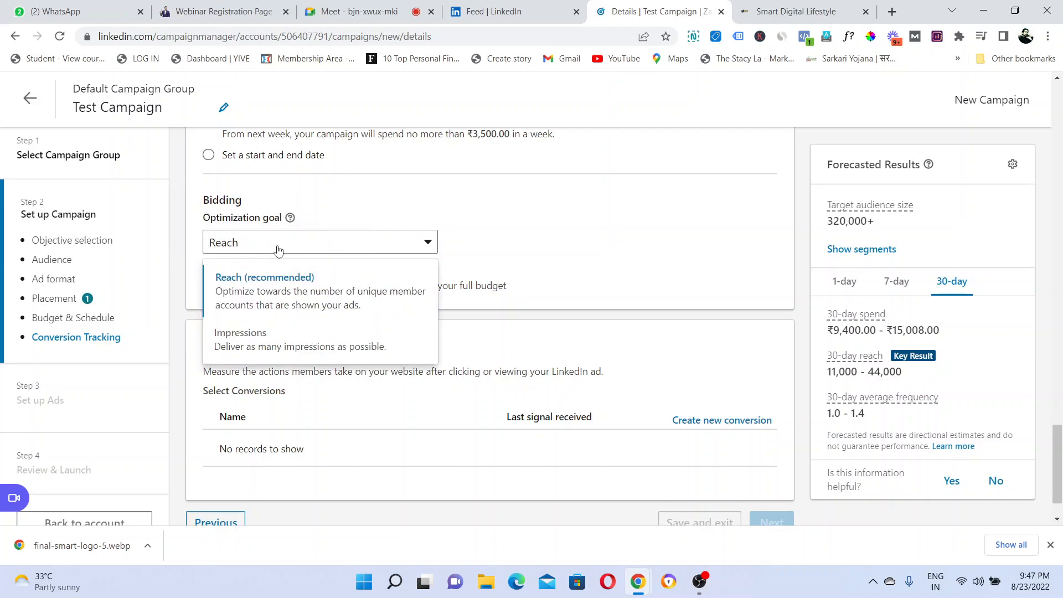
pyautogui.click(265, 301)
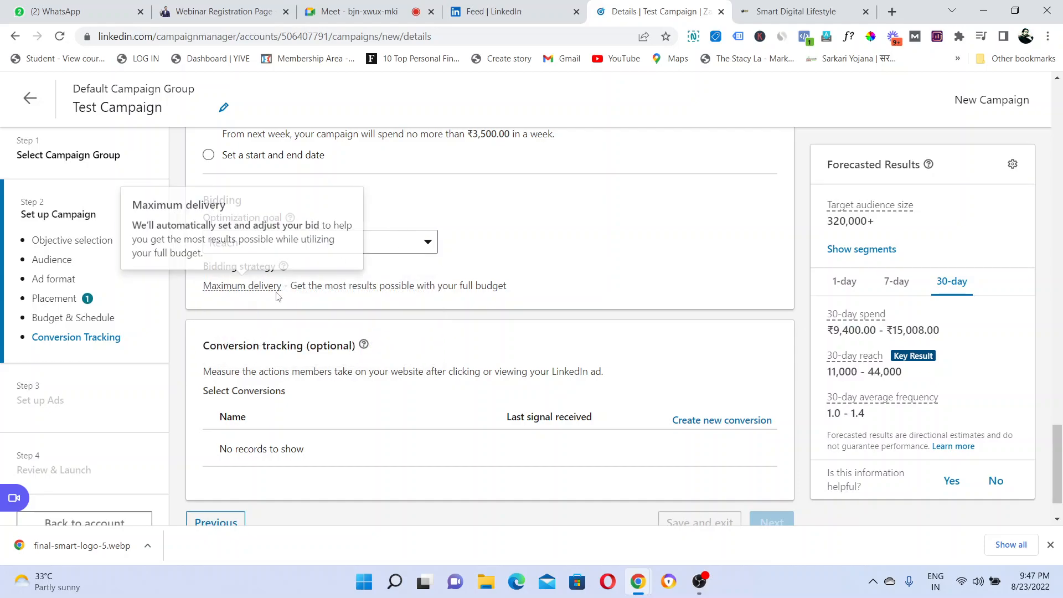
pyautogui.click(412, 249)
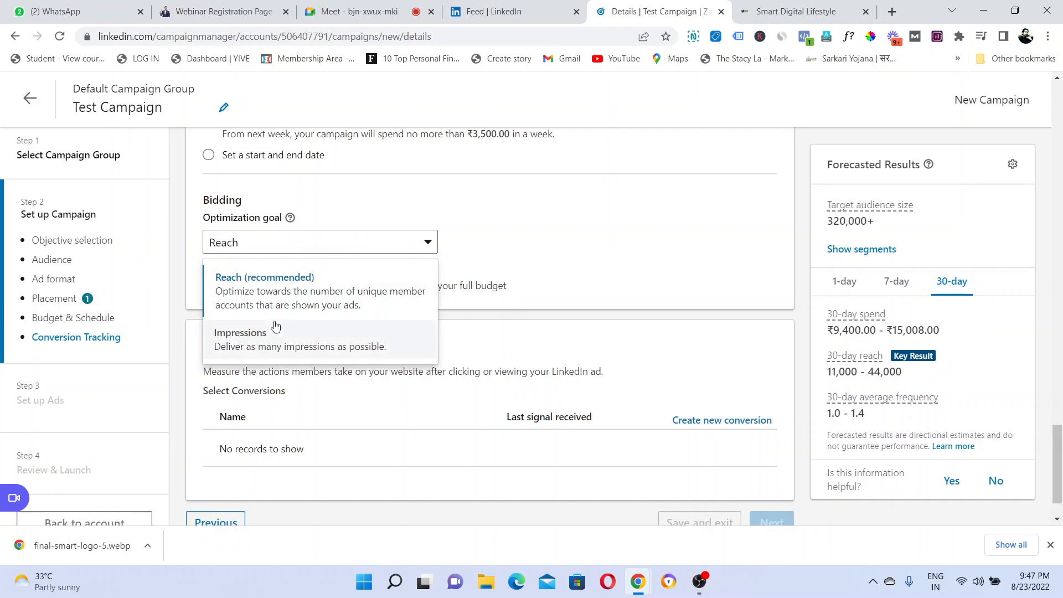
pyautogui.click(274, 327)
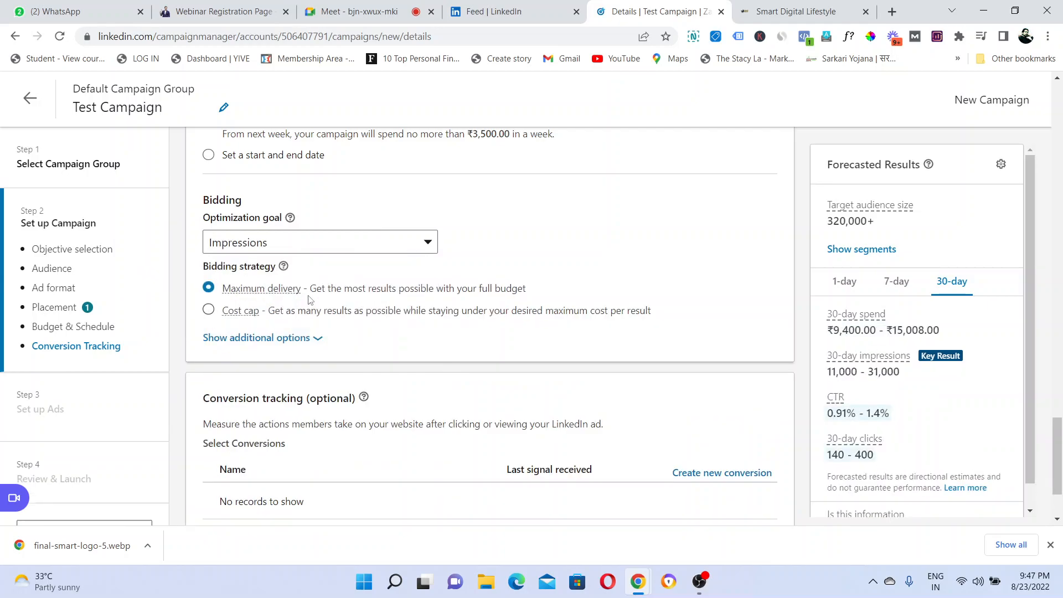
# Switch the bidding strategy from Maximum delivery to Cost cap.
pyautogui.moveTo(235, 291)
pyautogui.moveTo(325, 289); pyautogui.dragTo(534, 295)
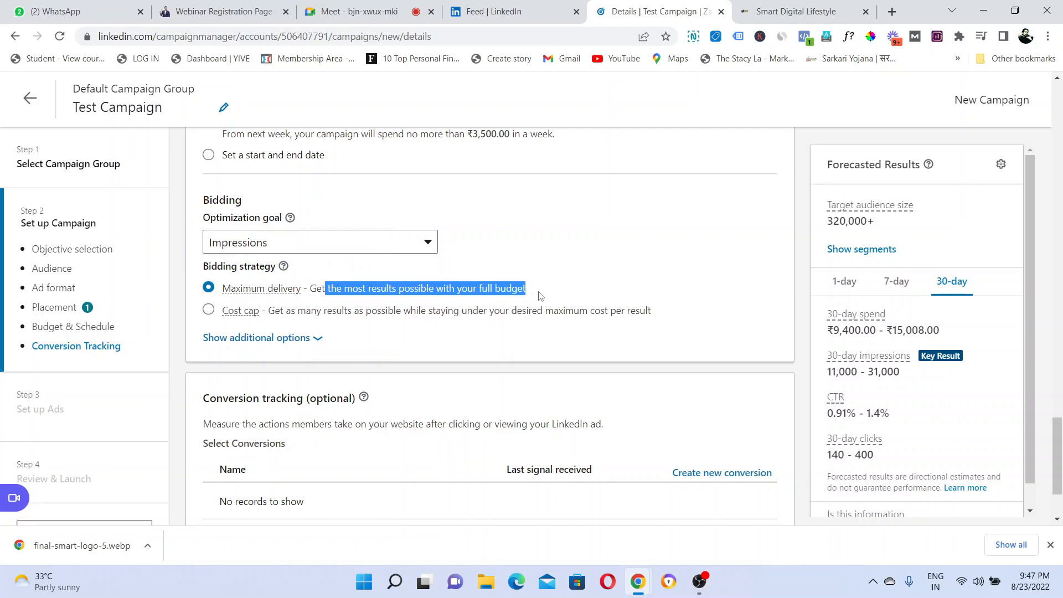
pyautogui.click(535, 296)
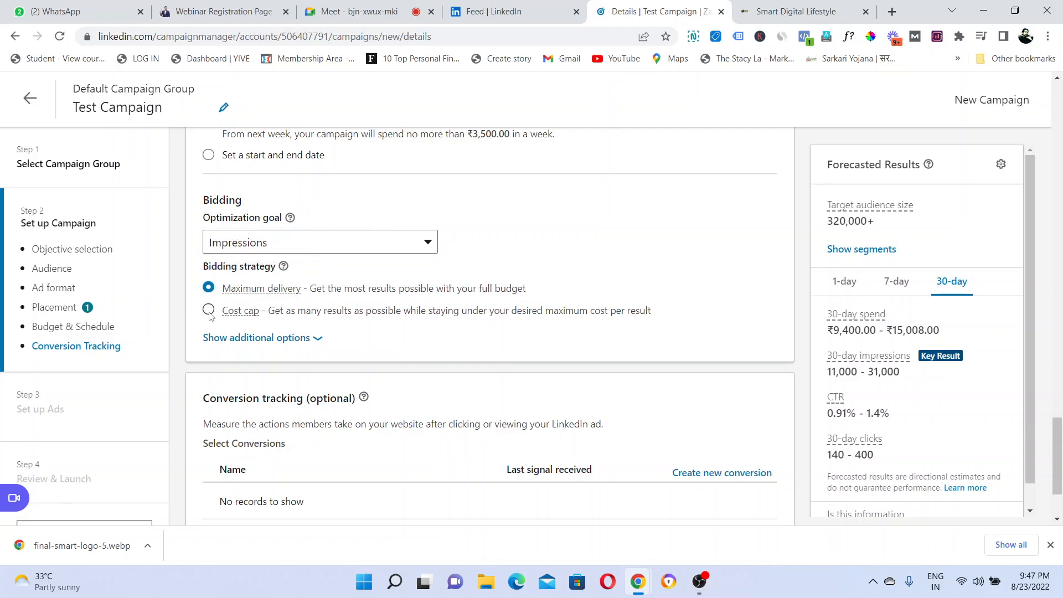
pyautogui.click(208, 311)
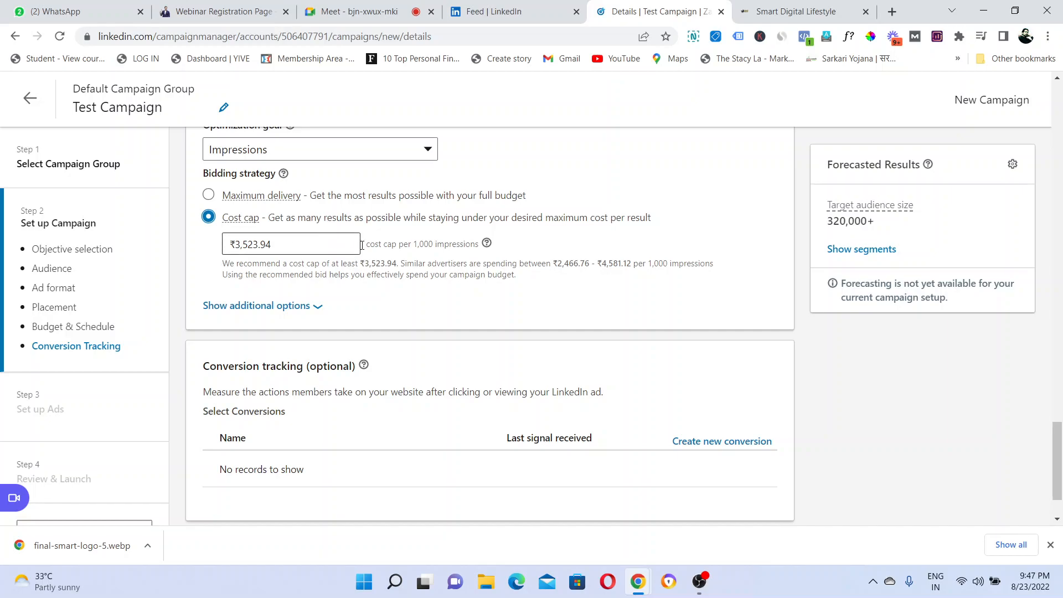
# Set the cost cap to ₹1,000 per 1,000 impressions and reveal the Manual bidding alternative.
pyautogui.moveTo(298, 246); pyautogui.dragTo(205, 249)
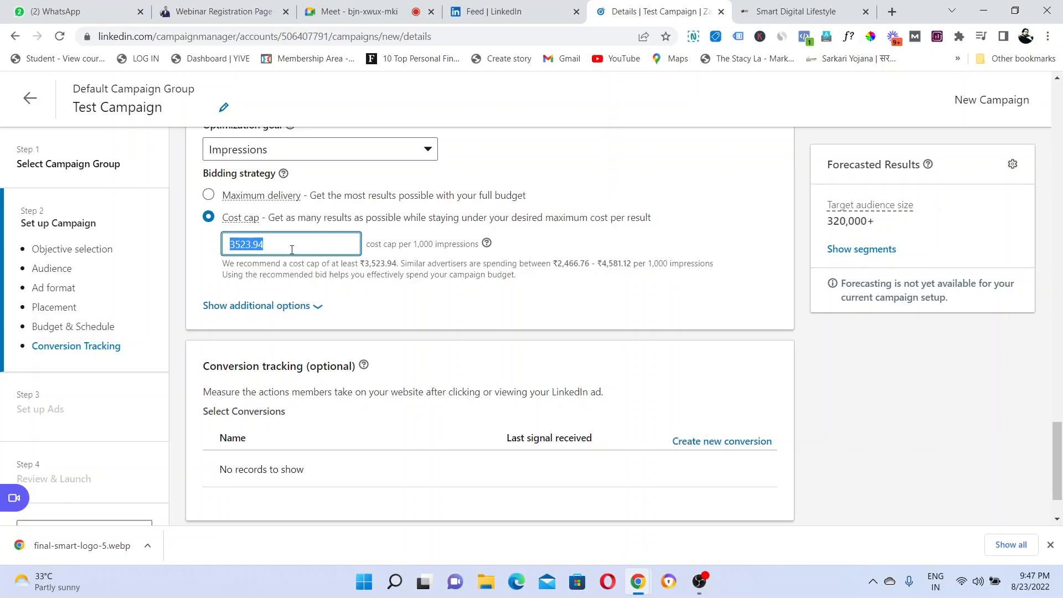
pyautogui.press('BackSpace')
pyautogui.write('100')
pyautogui.click(611, 297)
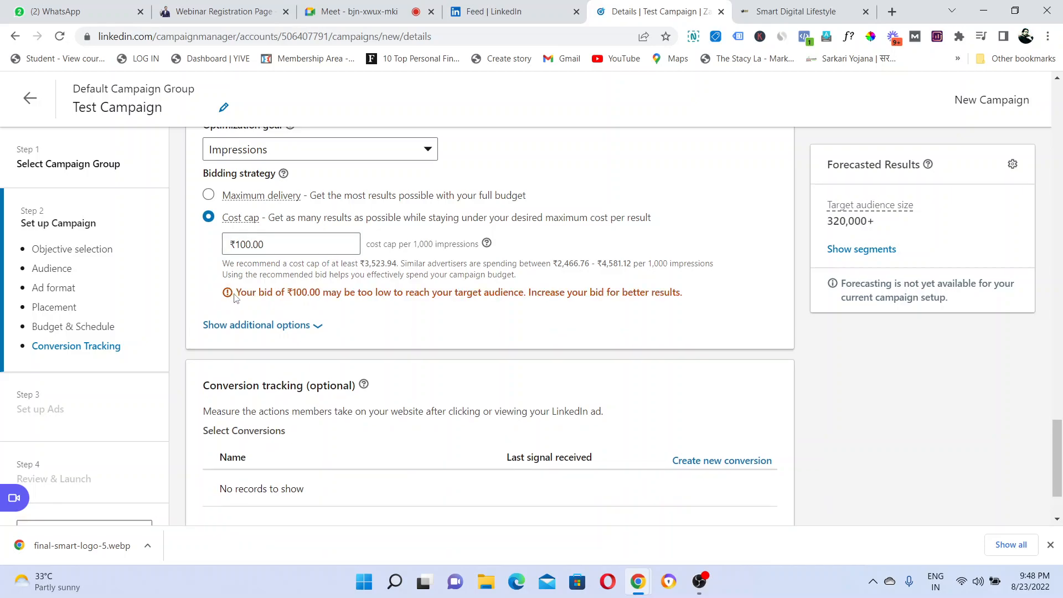
pyautogui.moveTo(235, 297); pyautogui.dragTo(598, 311)
pyautogui.click(276, 245)
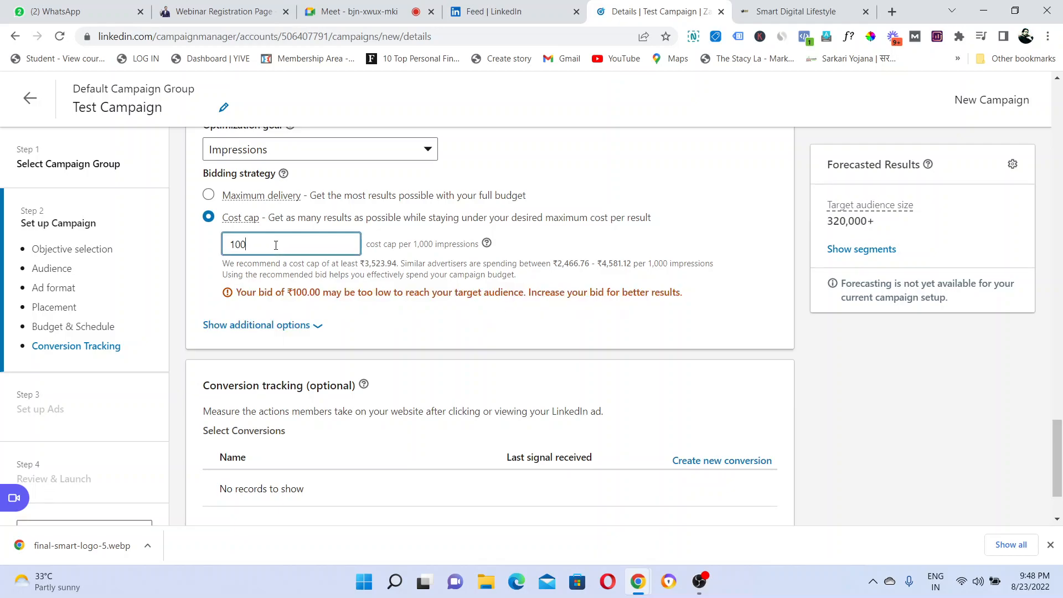
pyautogui.write('0')
pyautogui.click(405, 322)
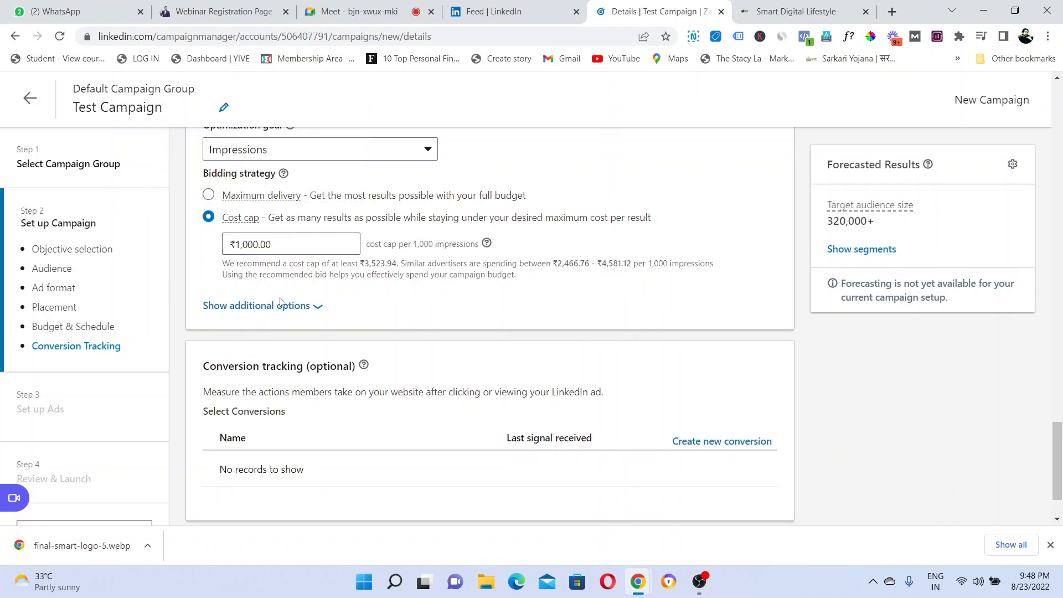
pyautogui.click(294, 310)
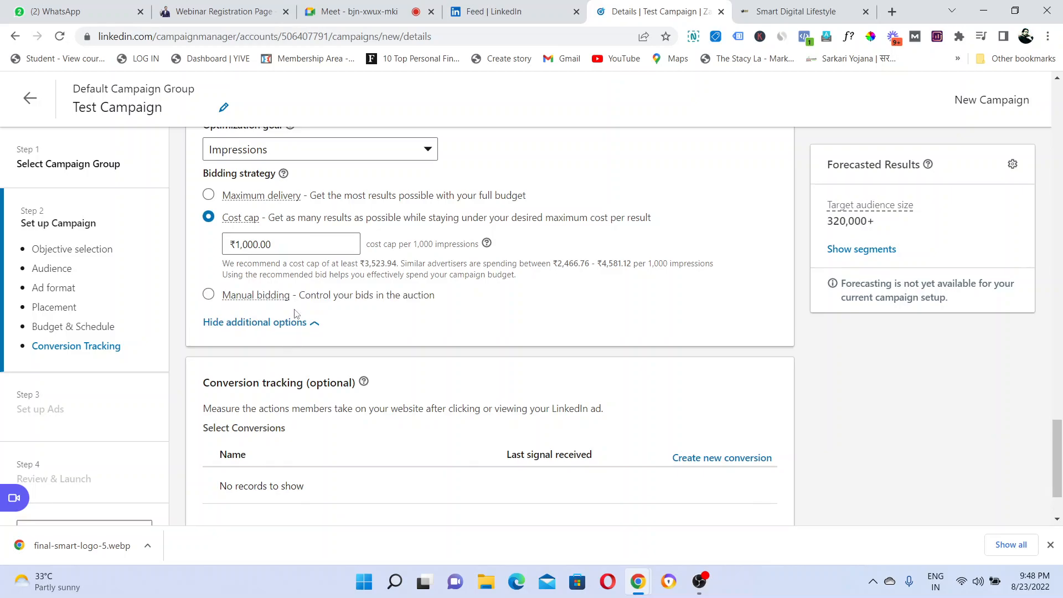
pyautogui.click(210, 298)
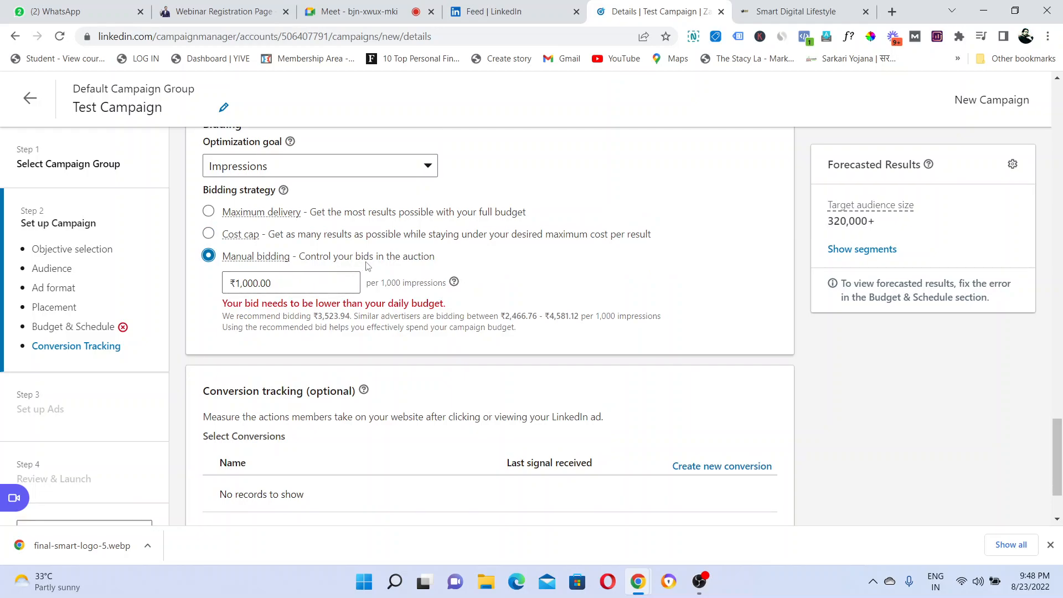
pyautogui.moveTo(223, 309); pyautogui.dragTo(455, 315)
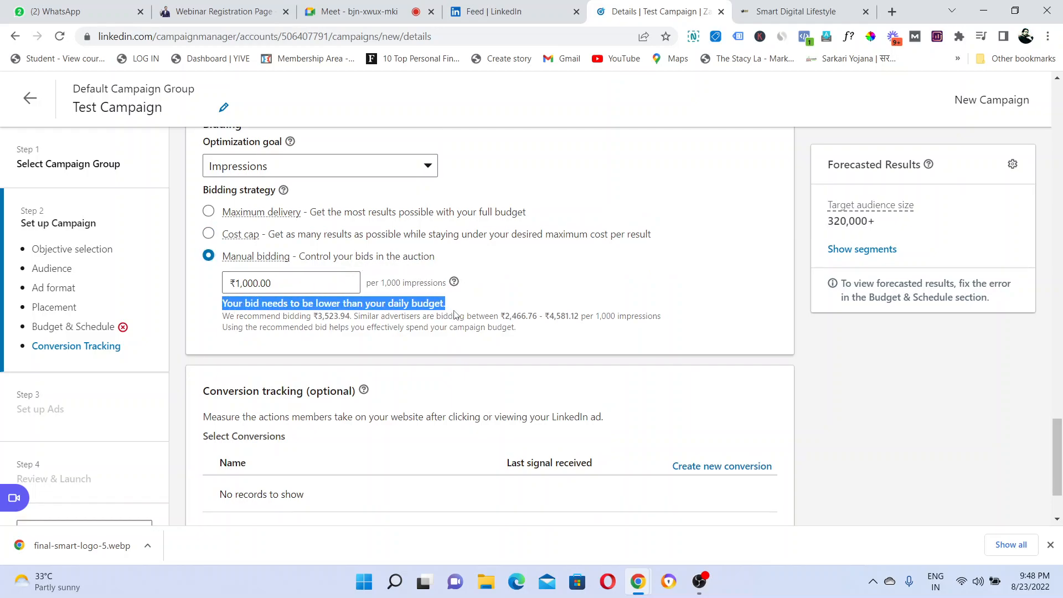
pyautogui.click(455, 314)
pyautogui.click(276, 286)
pyautogui.moveTo(275, 286); pyautogui.dragTo(193, 285)
pyautogui.press('BackSpace')
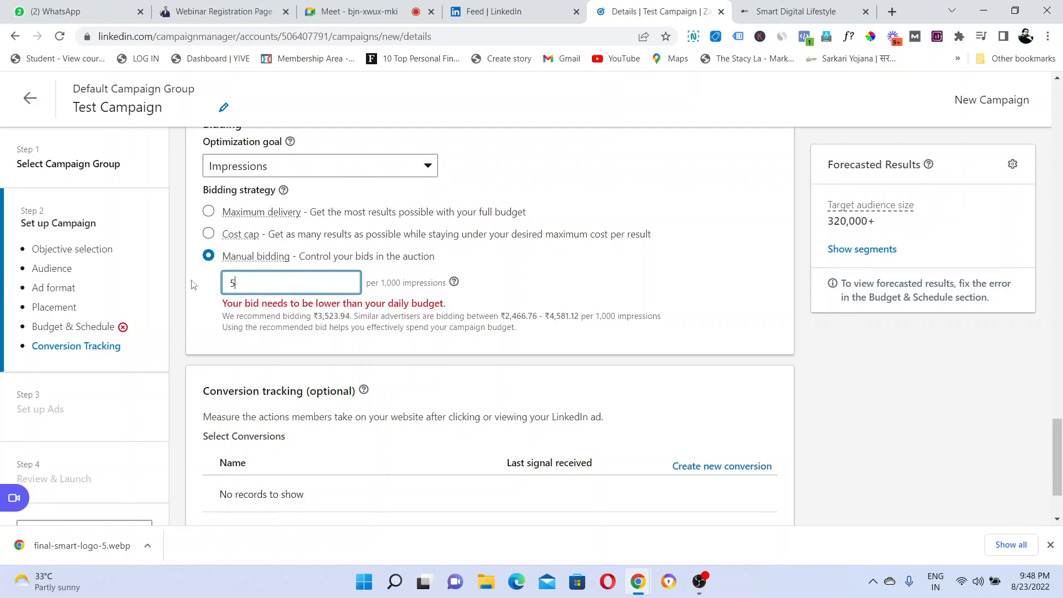
pyautogui.write('5')
pyautogui.click(205, 306)
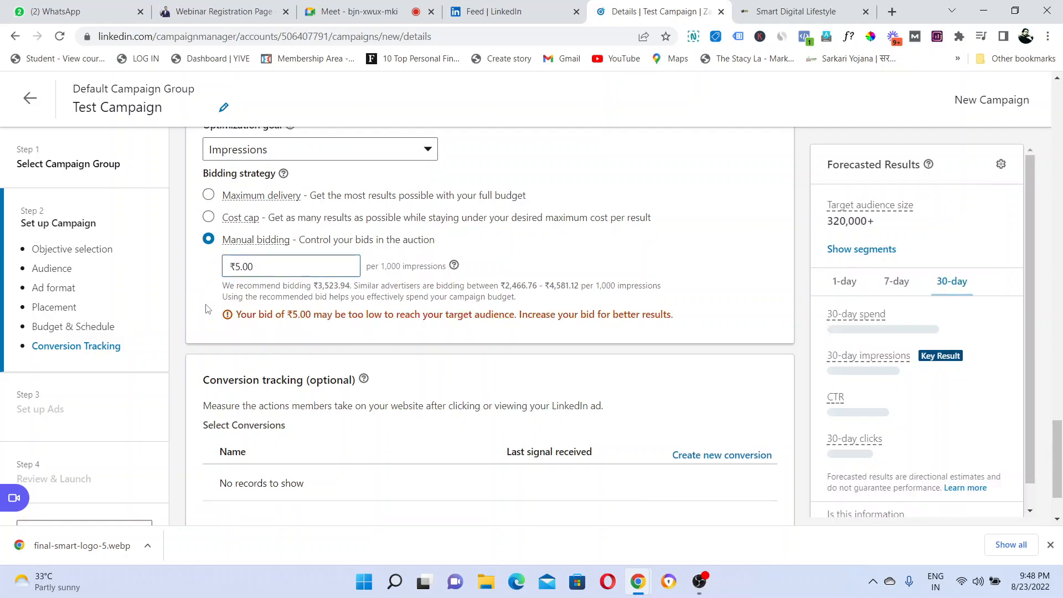
pyautogui.scroll(2, 256, 324)
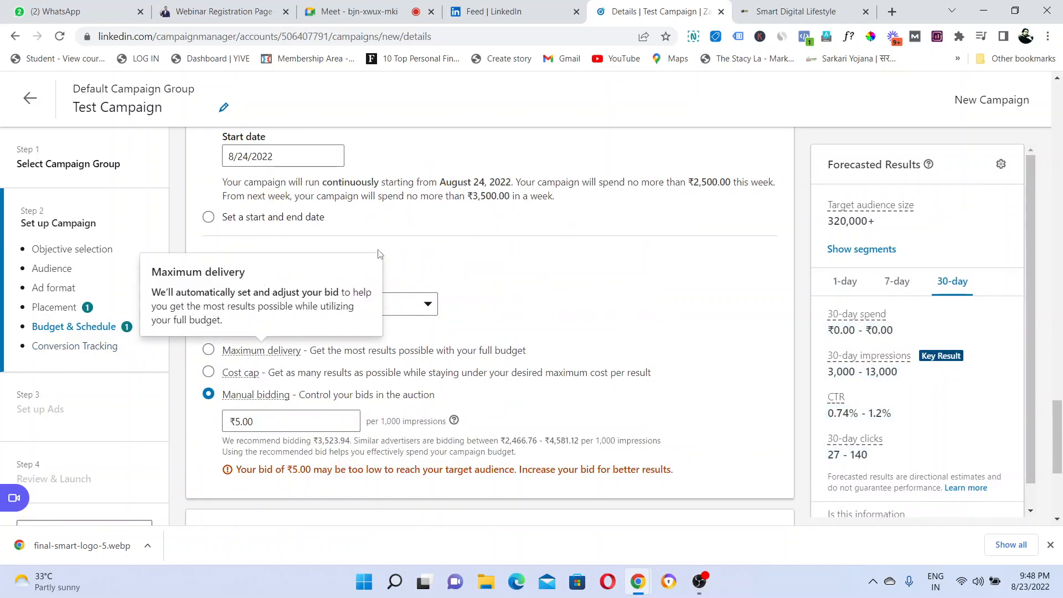
pyautogui.click(256, 422)
pyautogui.press('BackSpace')
pyautogui.write('100')
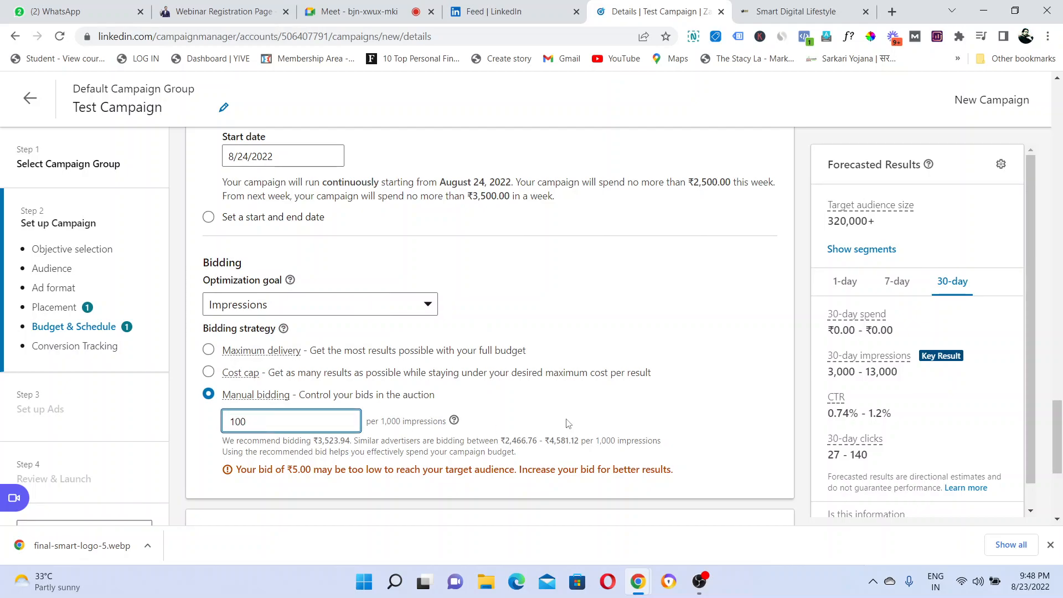
pyautogui.click(567, 424)
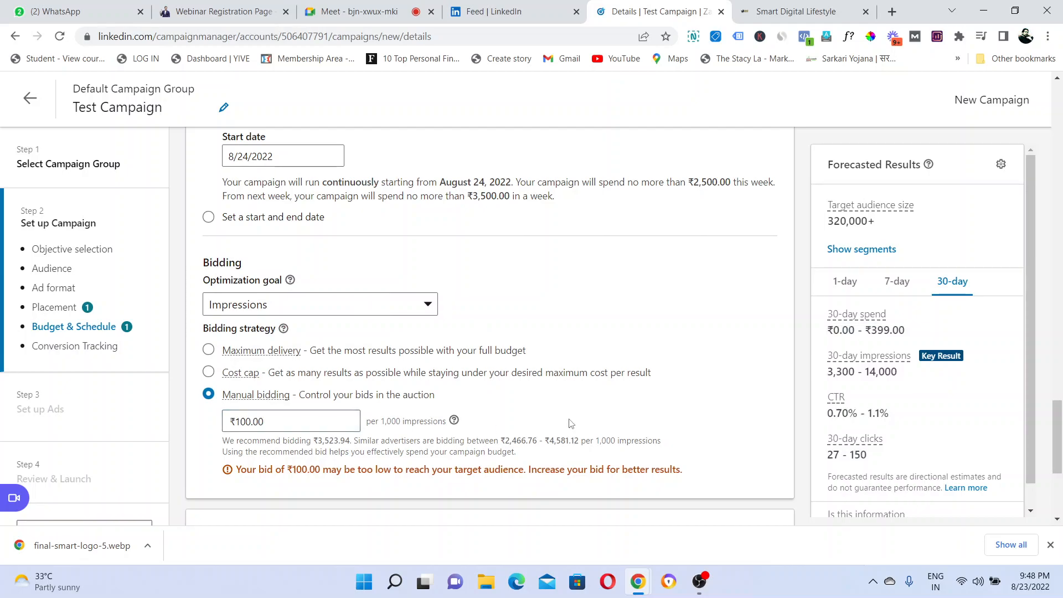
pyautogui.click(268, 429)
pyautogui.doubleClick(233, 424)
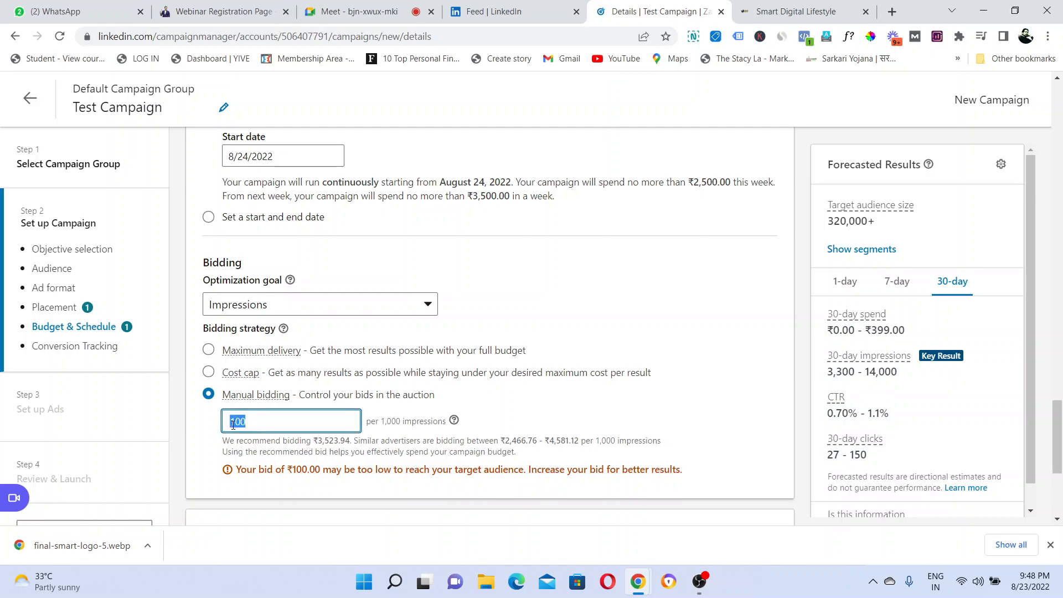
pyautogui.write('30')
pyautogui.click(470, 416)
pyautogui.click(263, 428)
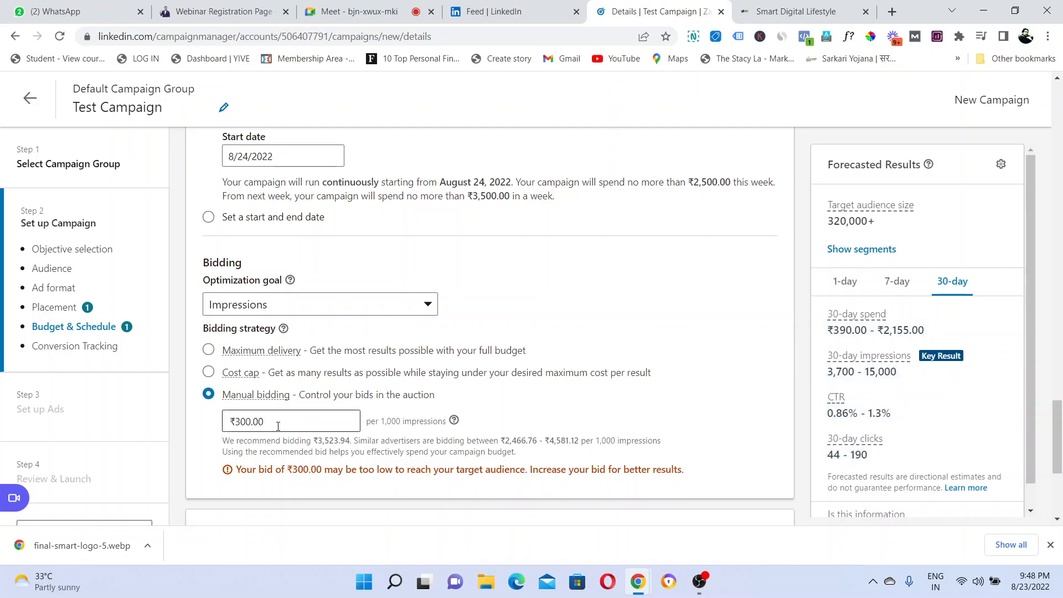
pyautogui.moveTo(266, 423); pyautogui.dragTo(217, 424)
pyautogui.write('1000')
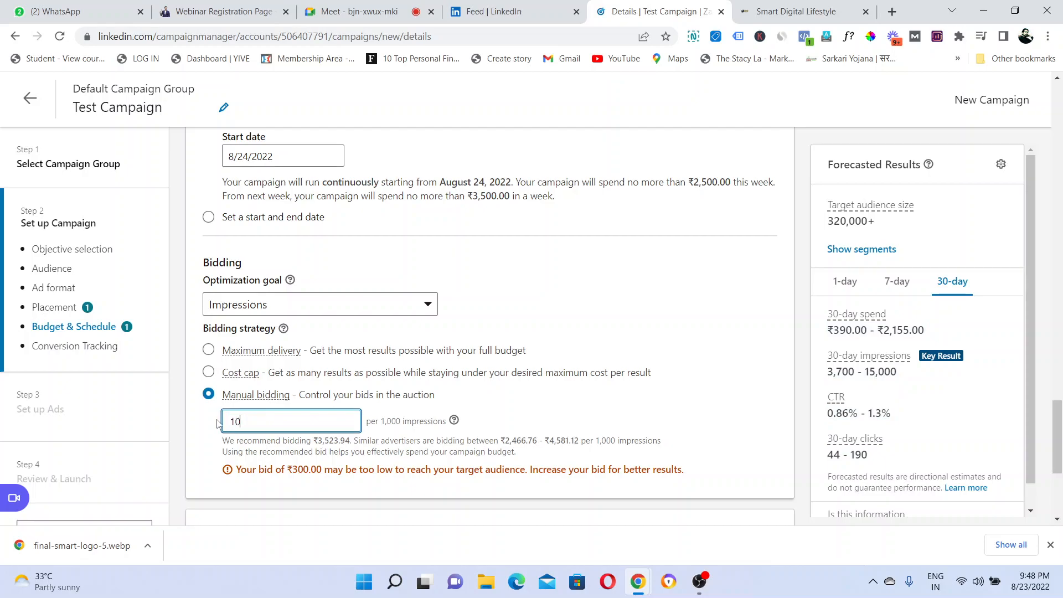
pyautogui.click(574, 403)
pyautogui.scroll(-3, 576, 403)
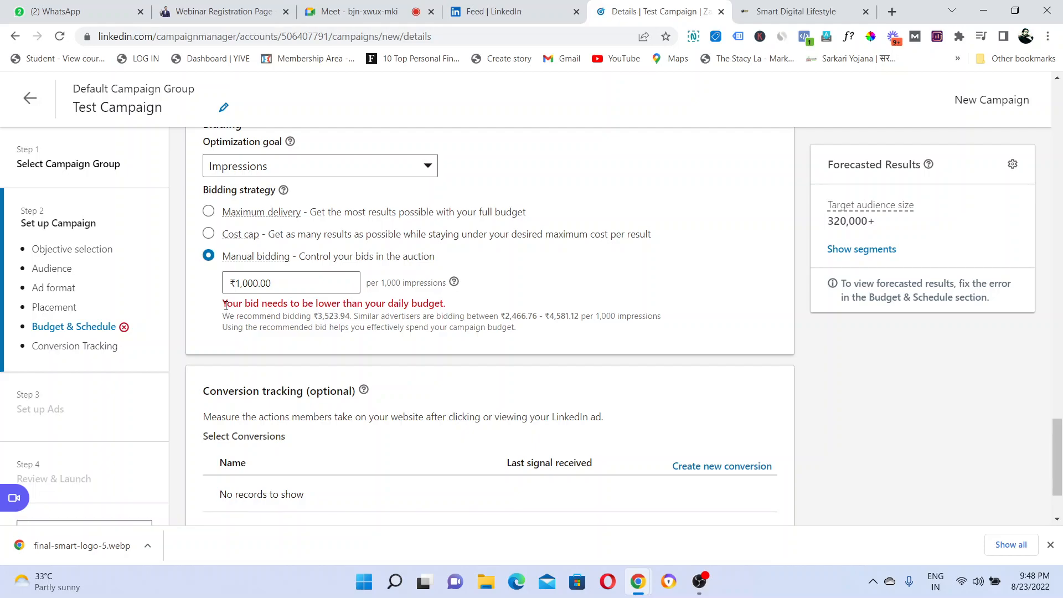
pyautogui.moveTo(241, 305); pyautogui.dragTo(434, 316)
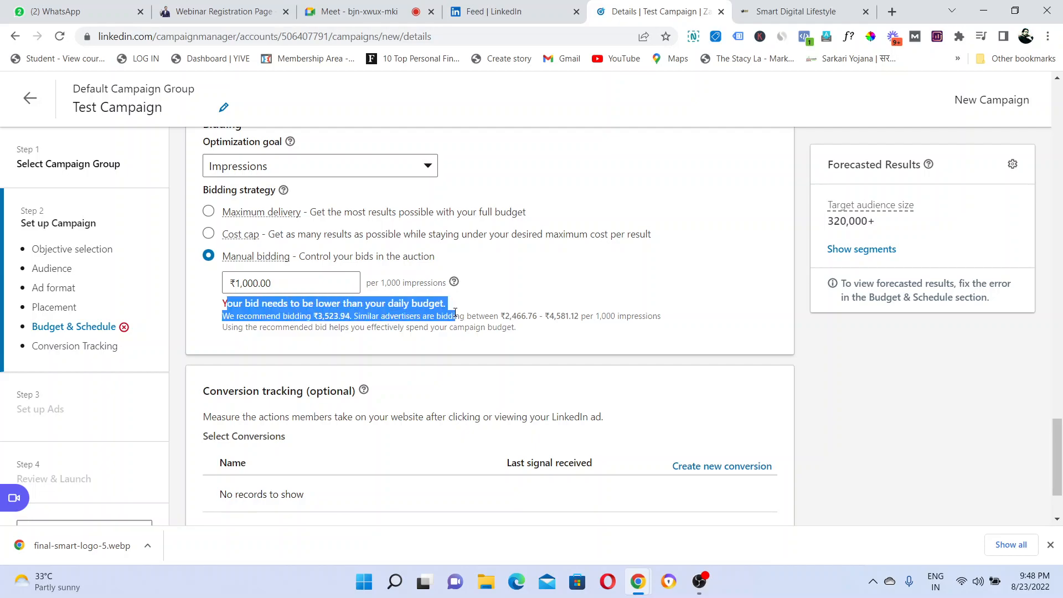
pyautogui.click(455, 313)
pyautogui.moveTo(1062, 414); pyautogui.dragTo(1043, 129)
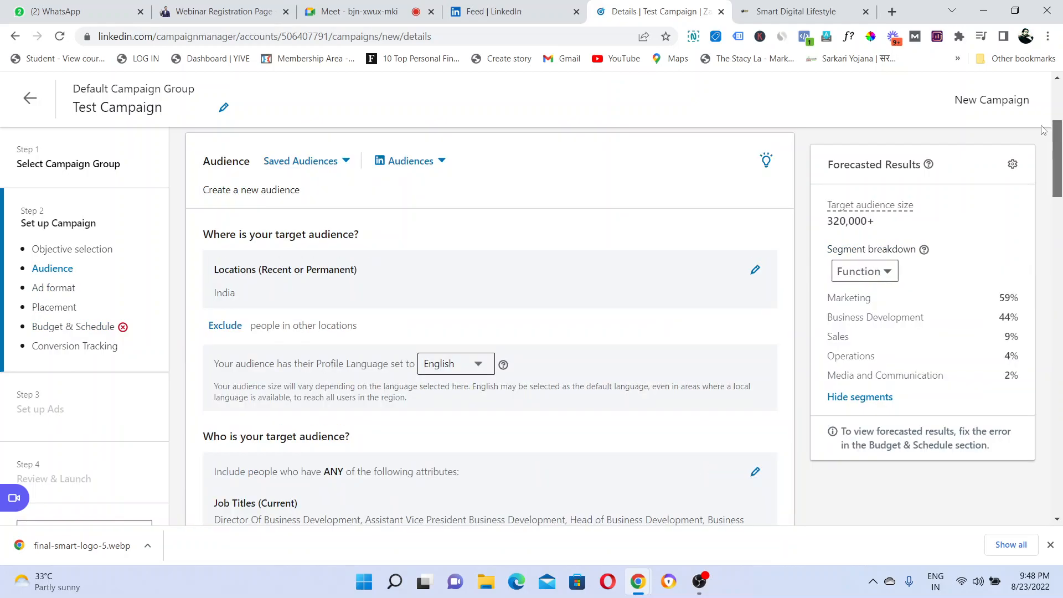
# Raise the daily budget from ₹500 to ₹2,000 so the budget errors clear.
pyautogui.moveTo(1043, 130); pyautogui.dragTo(1061, 363)
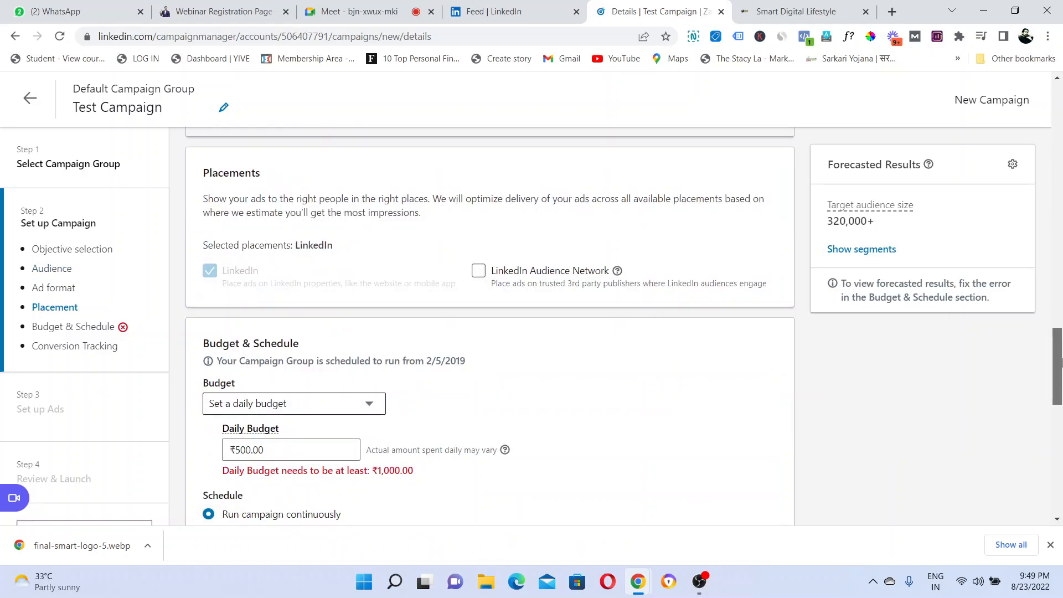
pyautogui.moveTo(1061, 362); pyautogui.dragTo(1061, 390)
pyautogui.moveTo(264, 288); pyautogui.dragTo(226, 290)
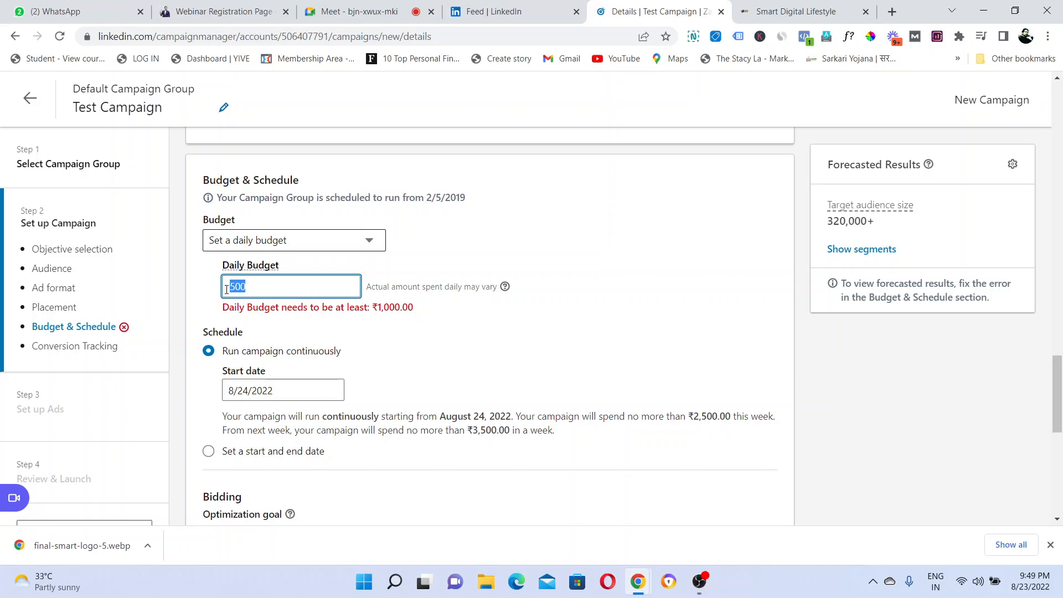
pyautogui.write('20')
pyautogui.click(580, 306)
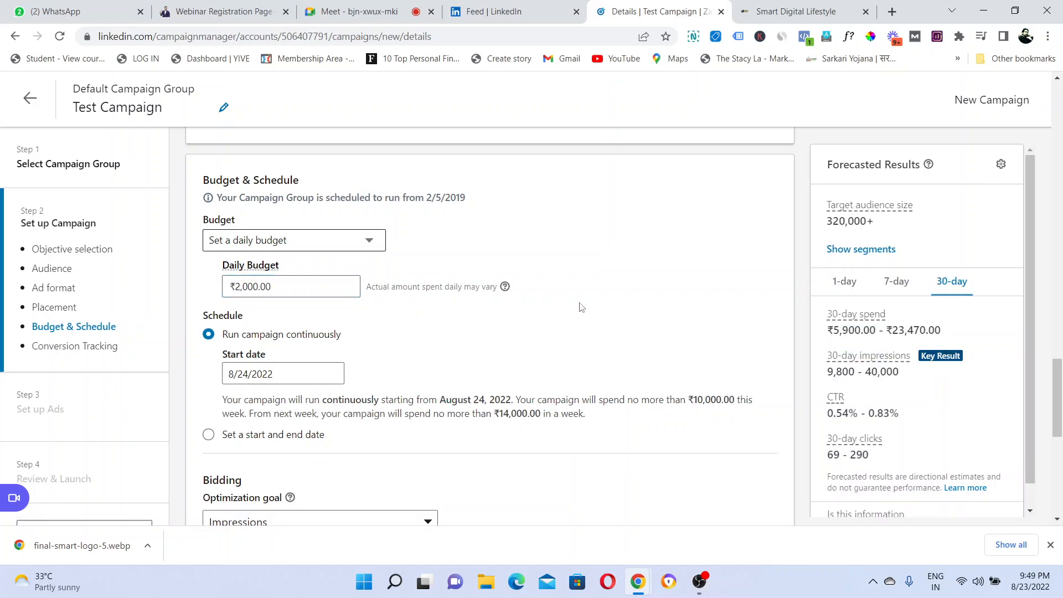
pyautogui.moveTo(1060, 391); pyautogui.dragTo(1060, 436)
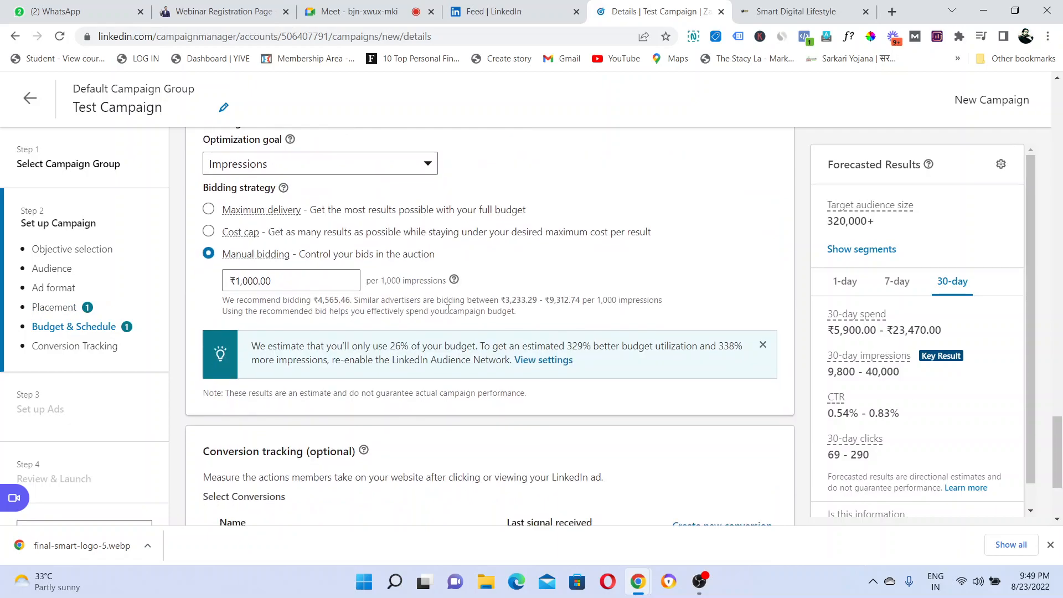
pyautogui.click(292, 275)
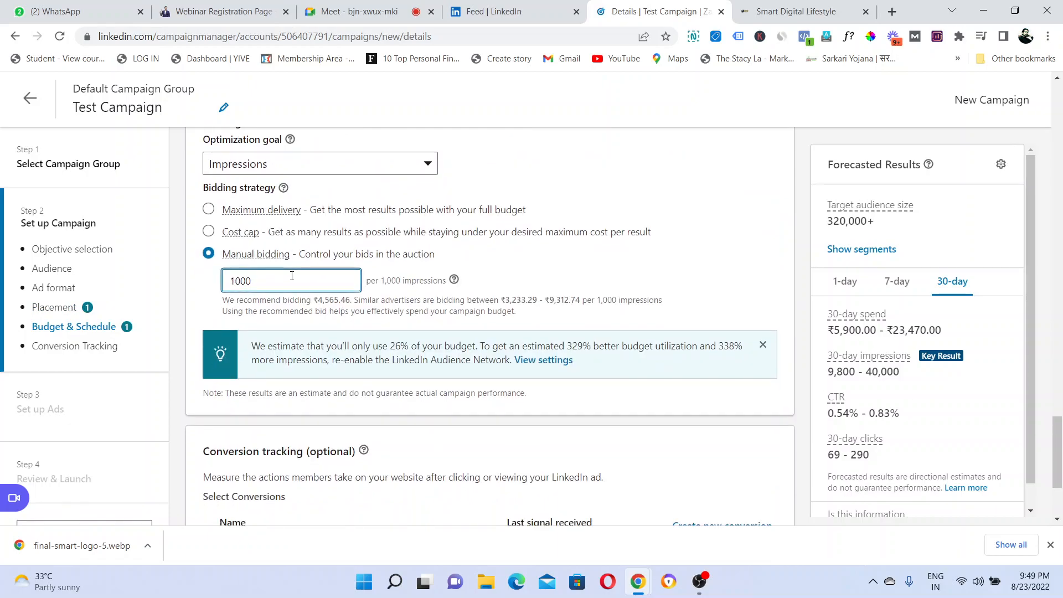
# Change the optimization goal to Reach and review the 30-day reach forecast.
pyautogui.click(356, 176)
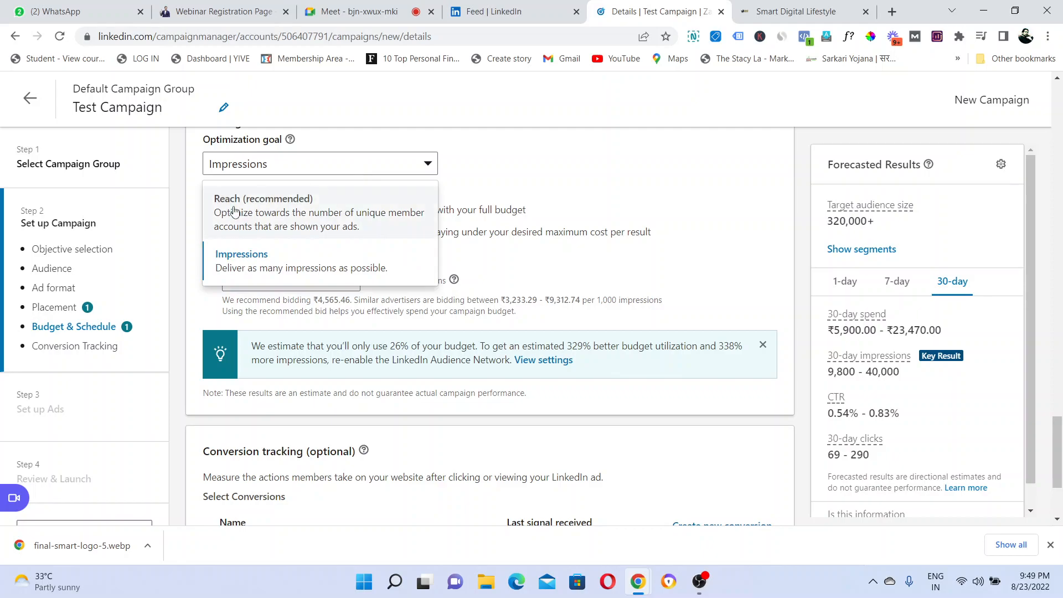
pyautogui.click(226, 217)
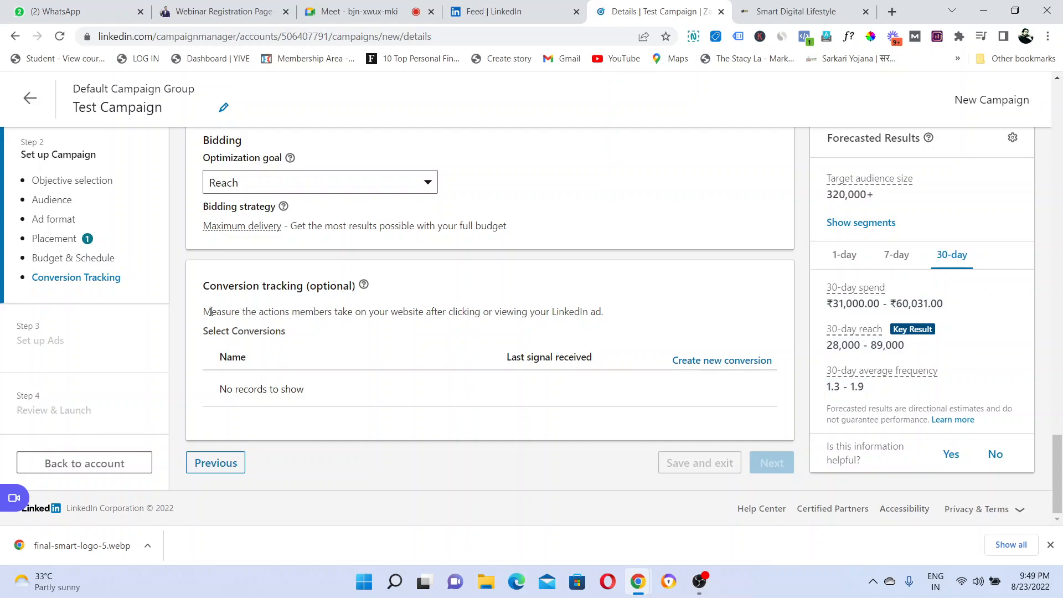
pyautogui.moveTo(205, 310); pyautogui.dragTo(619, 330)
pyautogui.click(619, 330)
pyautogui.moveTo(1059, 481); pyautogui.dragTo(1061, 560)
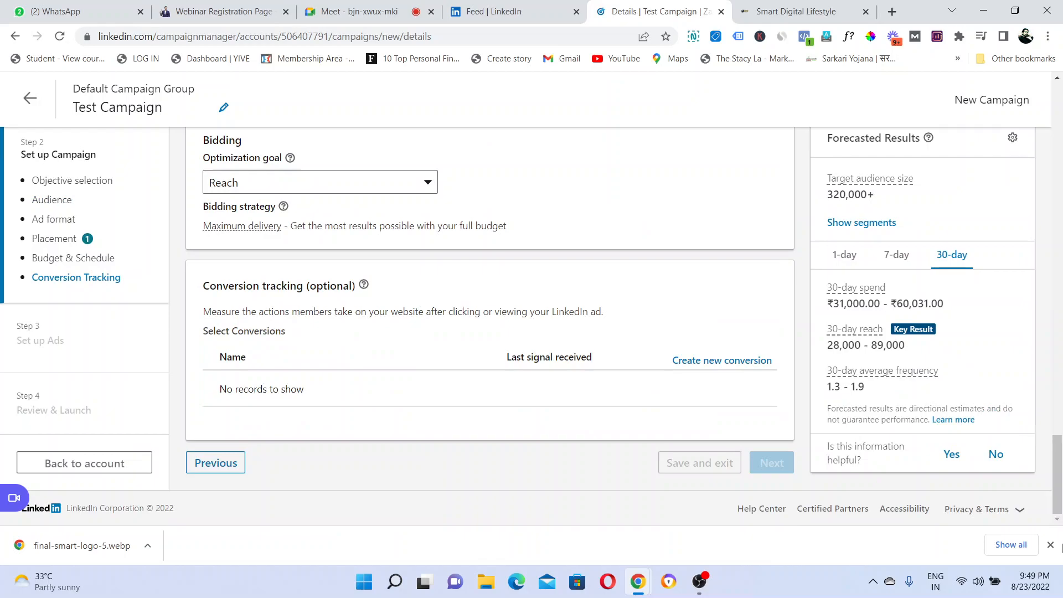
pyautogui.moveTo(1052, 472); pyautogui.dragTo(1042, 63)
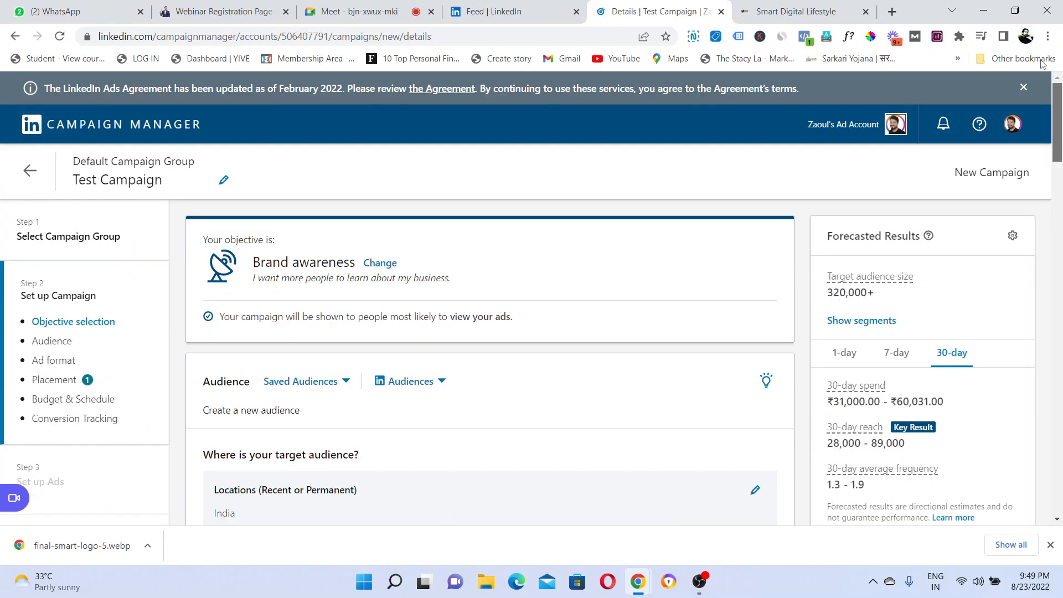
pyautogui.moveTo(1059, 121); pyautogui.dragTo(1046, 501)
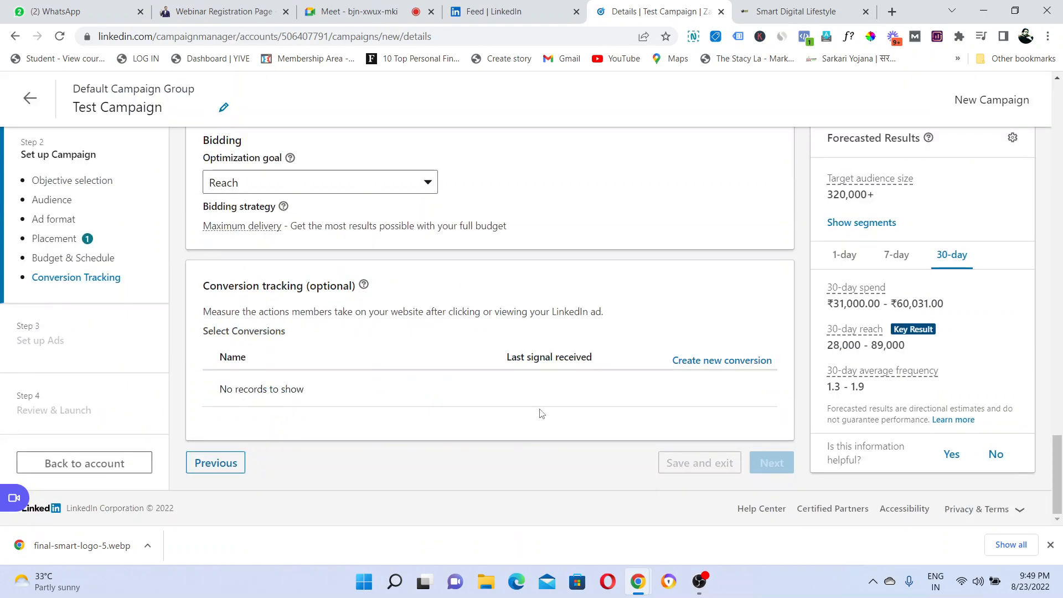
# Start a new conversion and pick Sign Up as its conversion behavior.
pyautogui.click(704, 367)
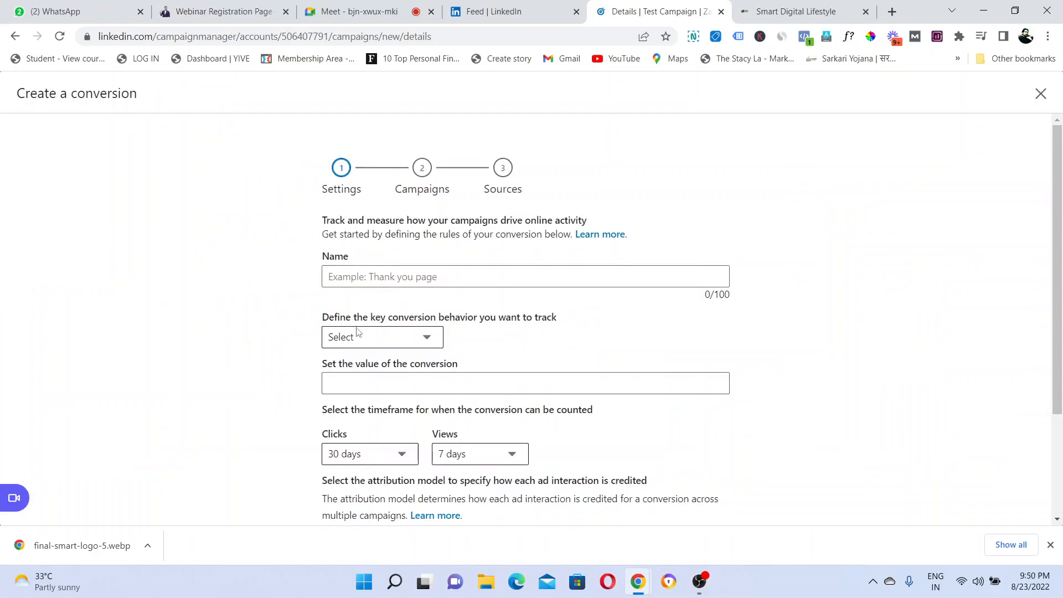
pyautogui.click(372, 276)
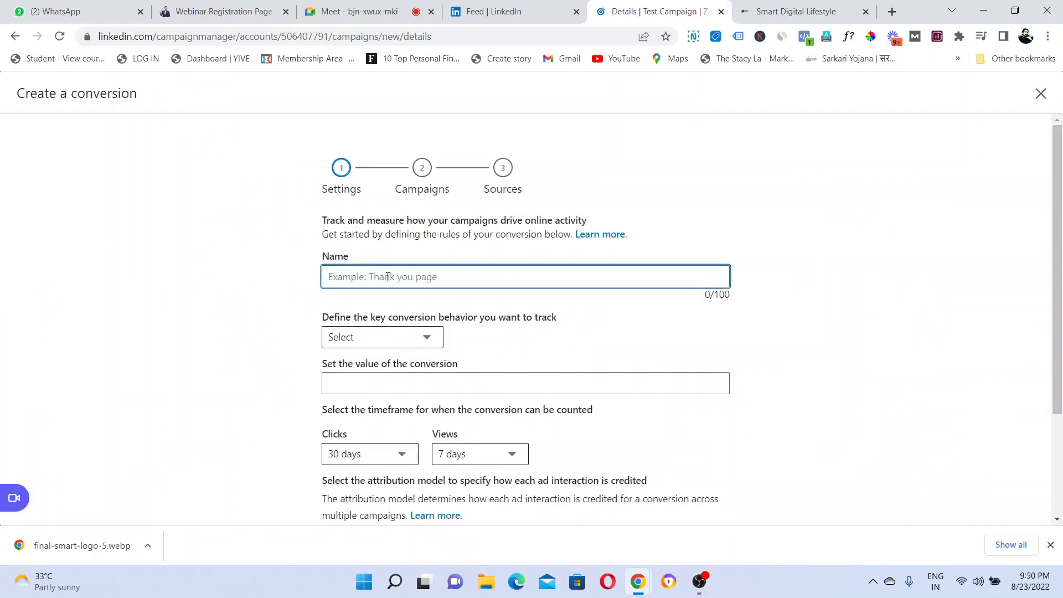
pyautogui.moveTo(328, 217); pyautogui.dragTo(595, 224)
pyautogui.click(595, 223)
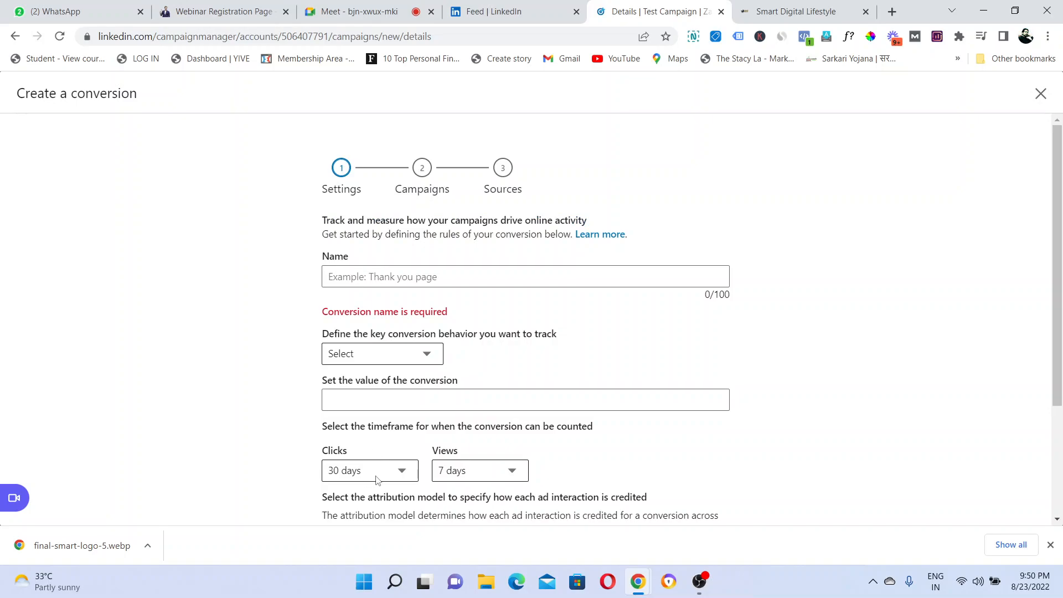
pyautogui.click(357, 400)
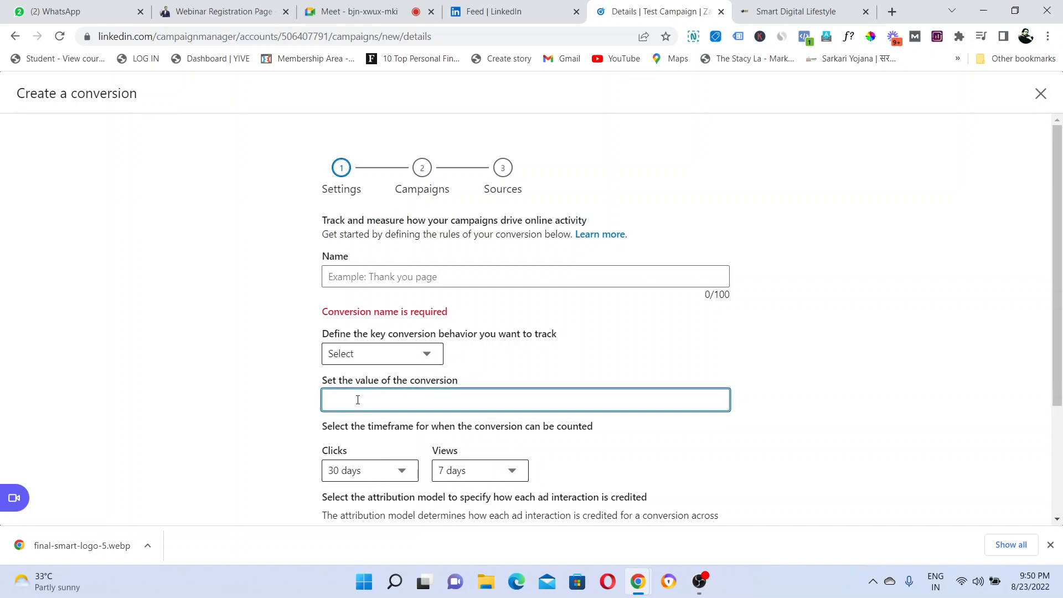
pyautogui.click(391, 355)
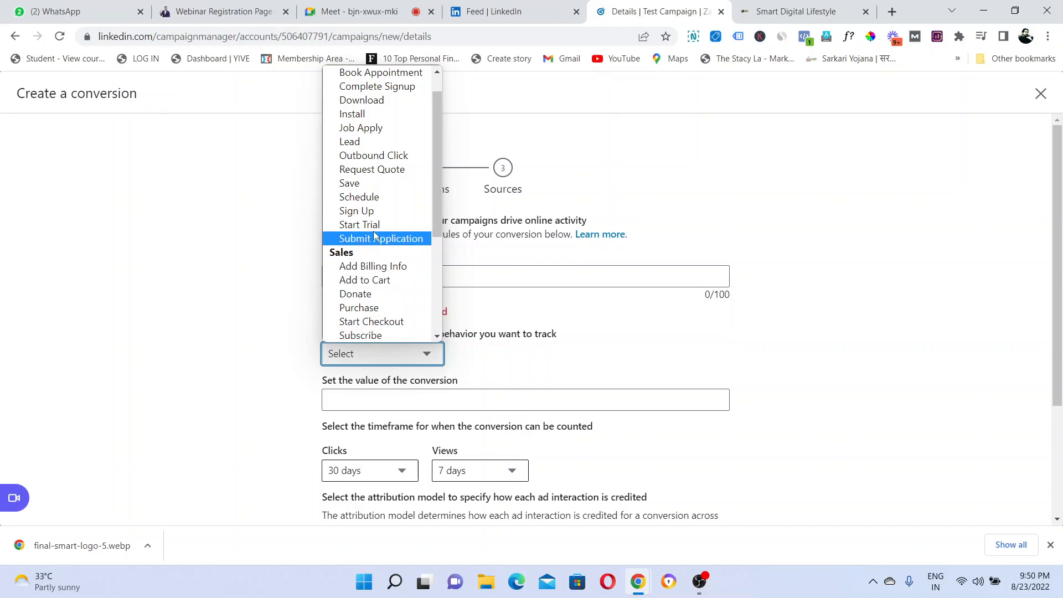
pyautogui.click(364, 216)
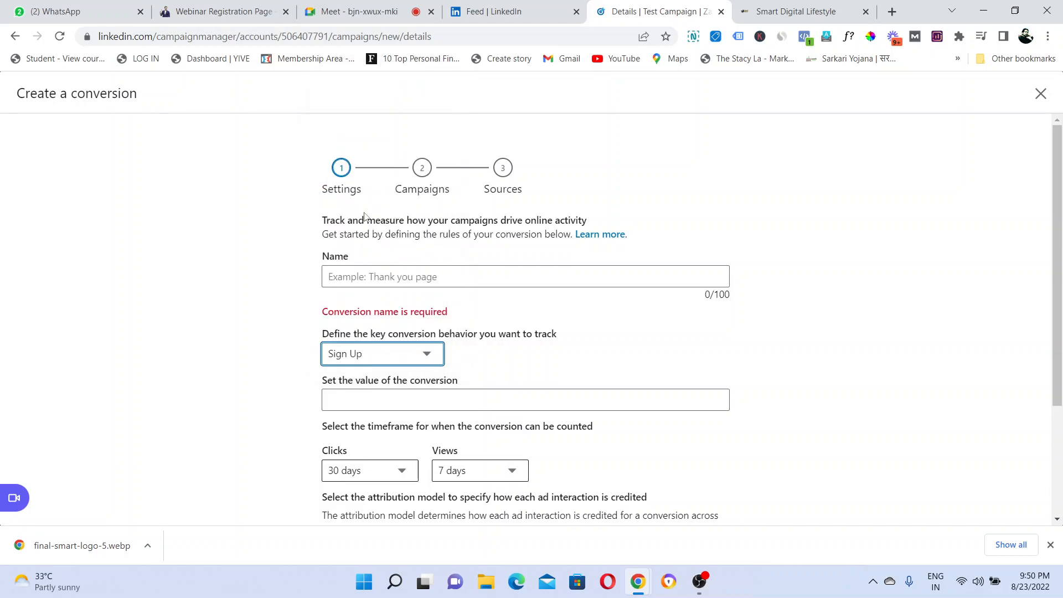
# Name the conversion 'Thank you page visits' and give it a value of ₹1,000.
pyautogui.click(401, 281)
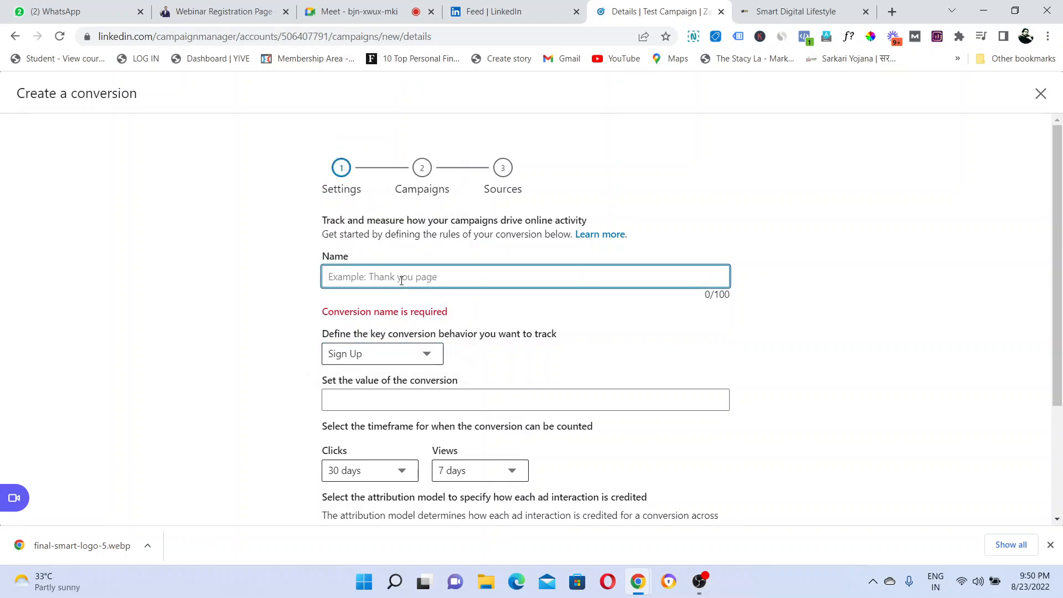
pyautogui.write('Thank yo')
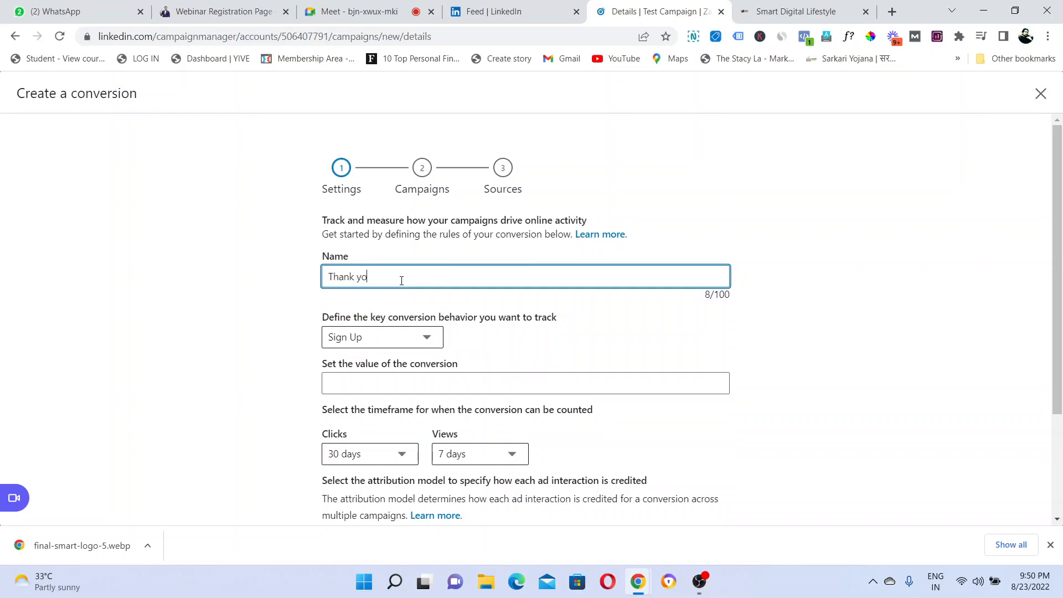
pyautogui.write('8 u page visits')
pyautogui.click(394, 377)
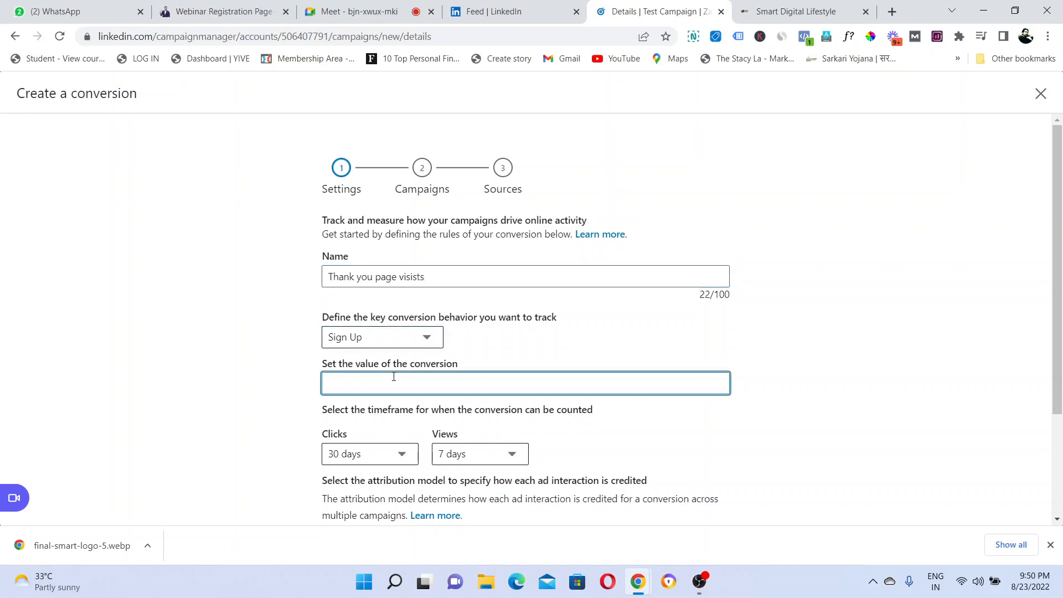
pyautogui.write('5')
pyautogui.click(543, 345)
pyautogui.moveTo(1060, 266); pyautogui.dragTo(1060, 331)
pyautogui.click(365, 291)
pyautogui.moveTo(365, 290); pyautogui.dragTo(247, 294)
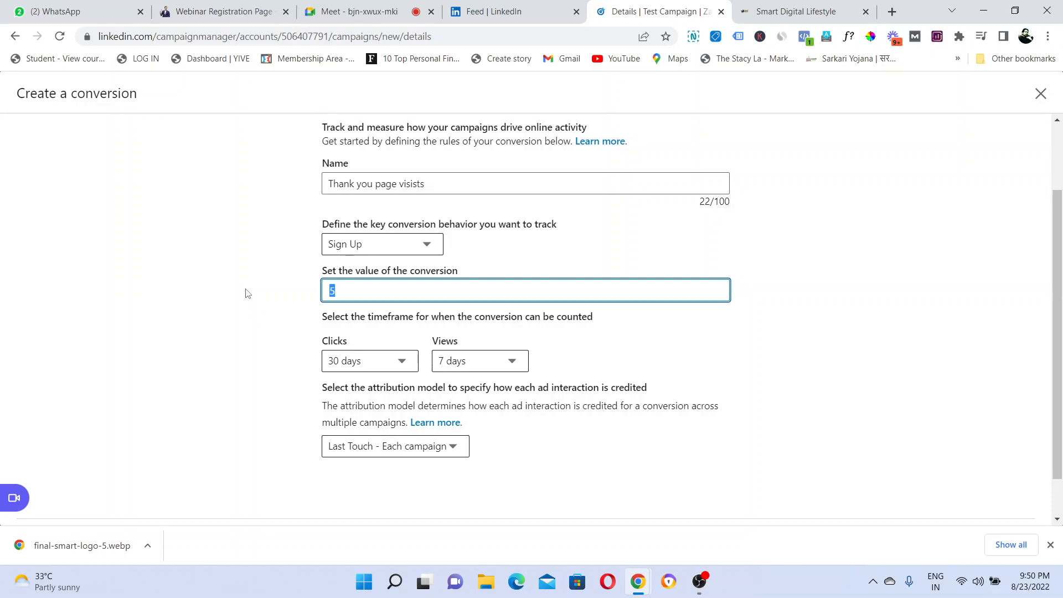
pyautogui.write('1000')
pyautogui.click(246, 293)
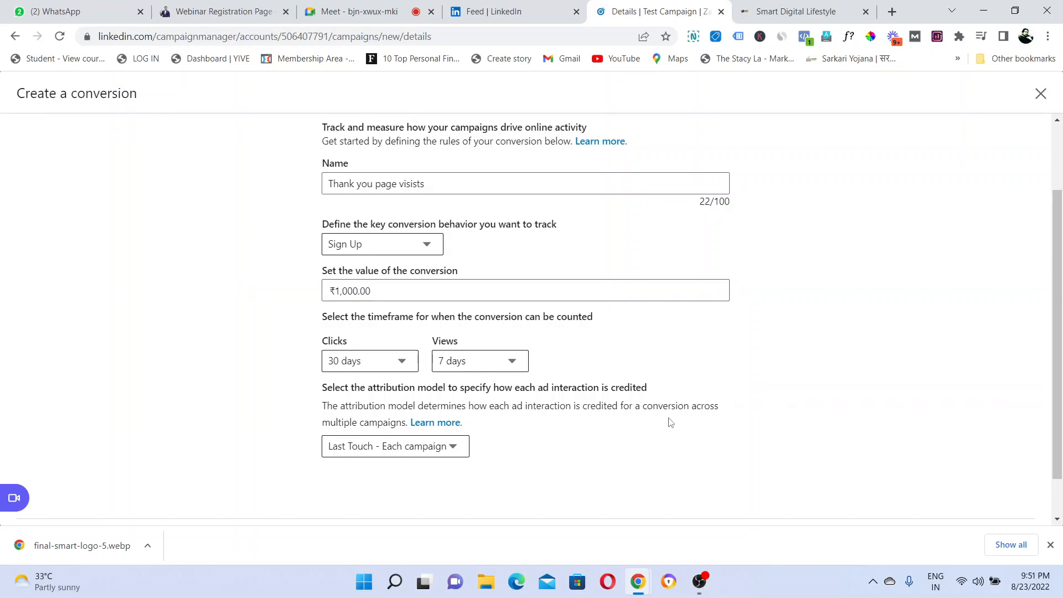
# Scroll through the rest of the form, then cancel it without saving.
pyautogui.scroll(-1, 1060, 486)
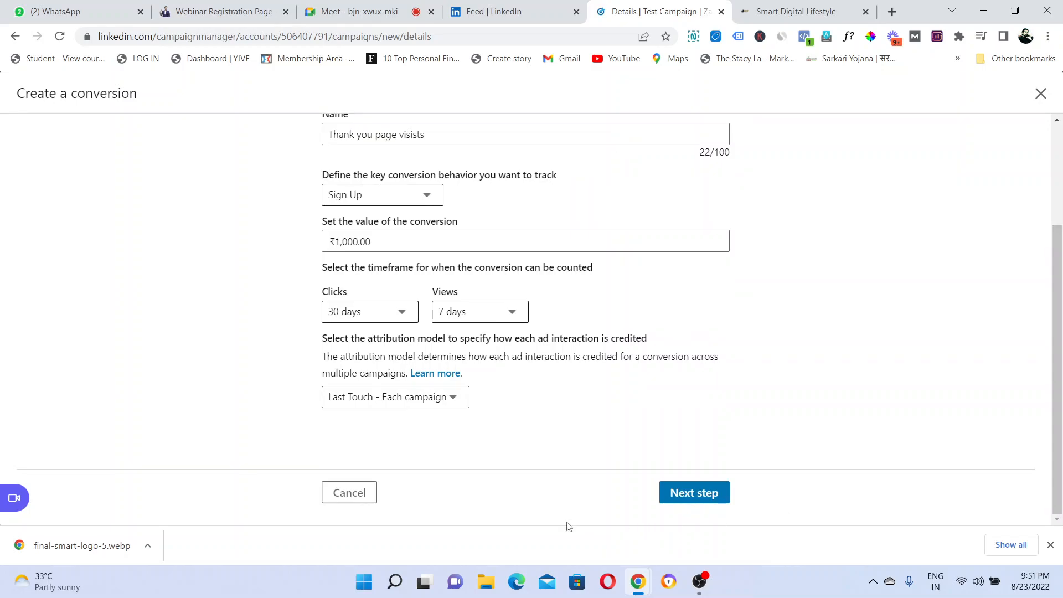
pyautogui.moveTo(1060, 357); pyautogui.dragTo(1058, 166)
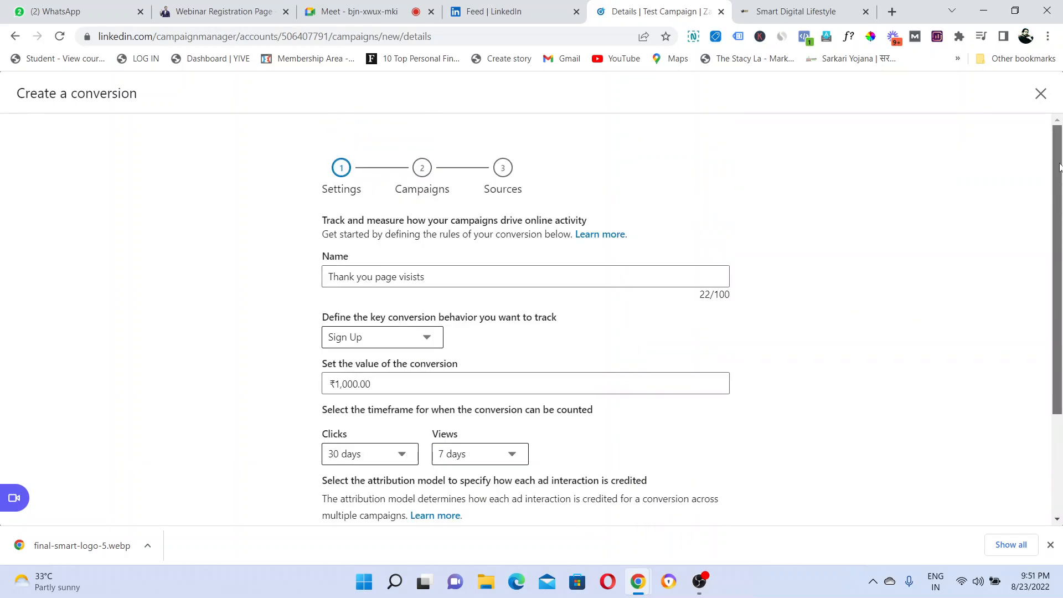
pyautogui.moveTo(1061, 250); pyautogui.dragTo(1061, 437)
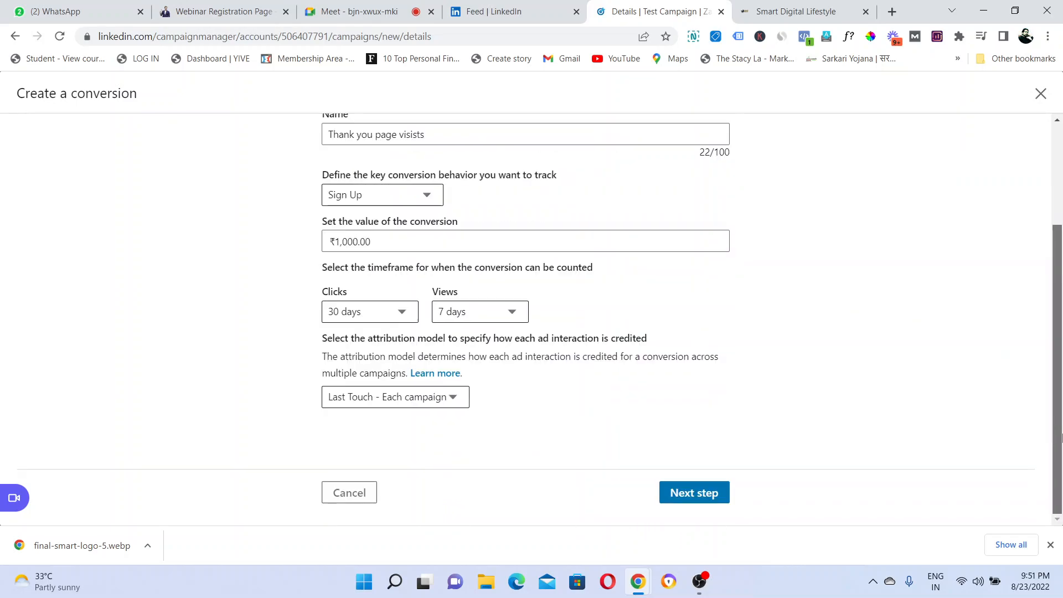
pyautogui.moveTo(1062, 262); pyautogui.dragTo(1058, 404)
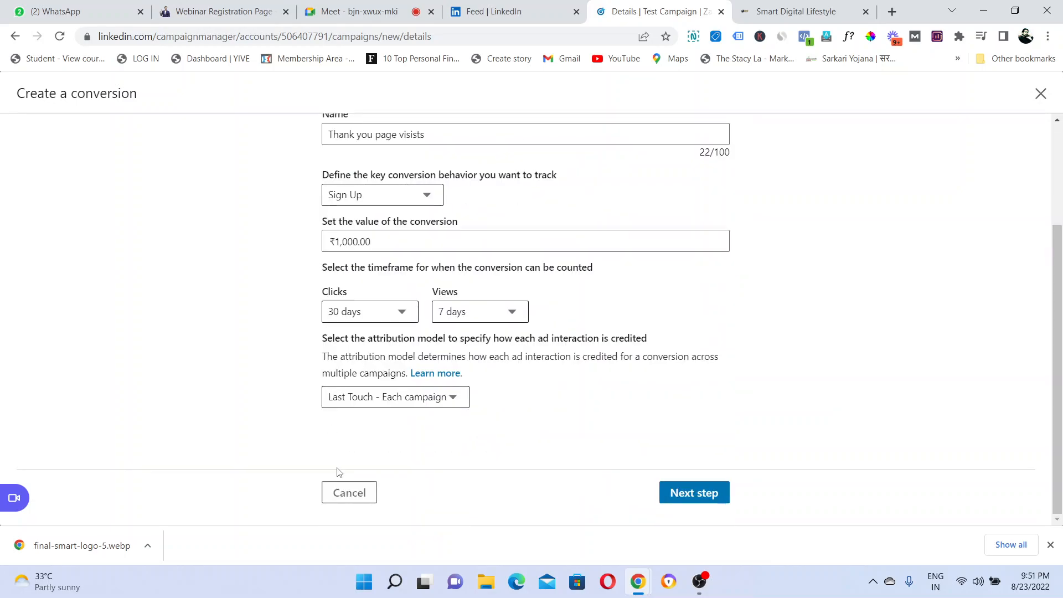
pyautogui.click(348, 495)
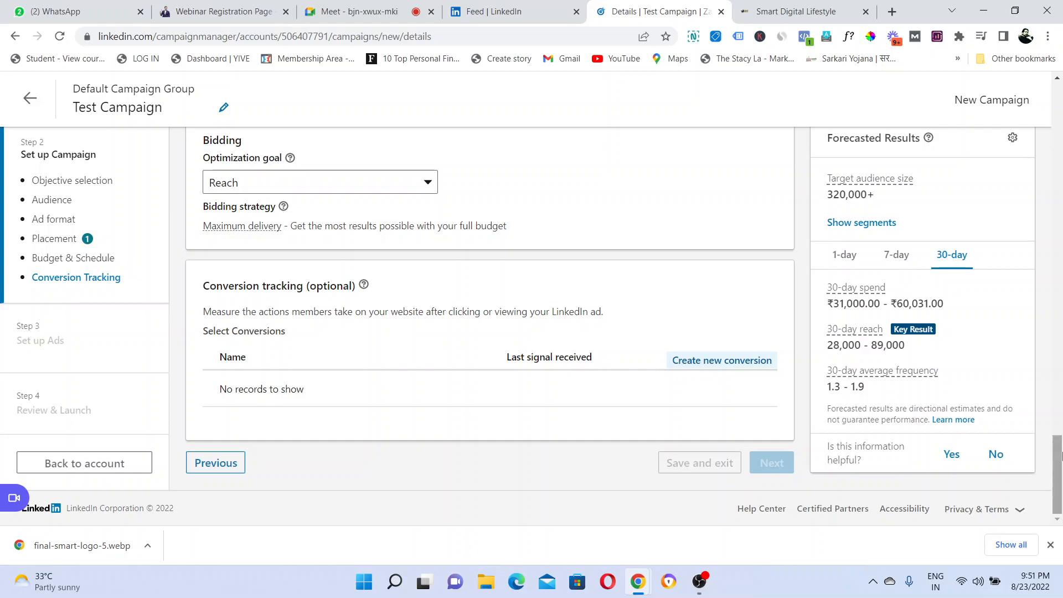
# Associate the Smart Digital Lifestyle company page with the ad account and confirm it.
pyautogui.moveTo(1061, 482); pyautogui.dragTo(1061, 145)
pyautogui.scroll(-4, 1061, 145)
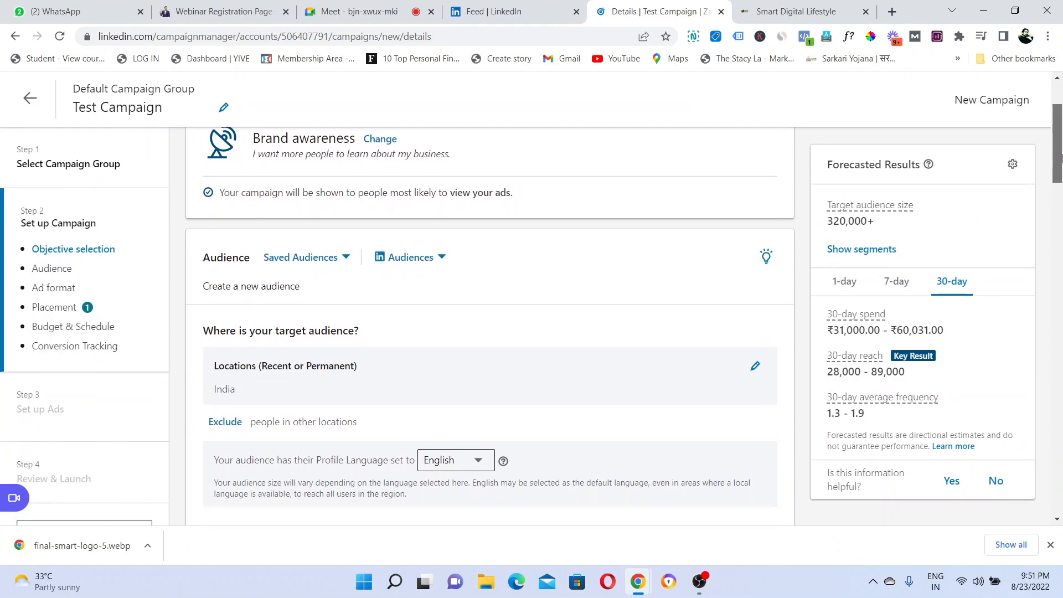
pyautogui.moveTo(1061, 299); pyautogui.dragTo(1060, 328)
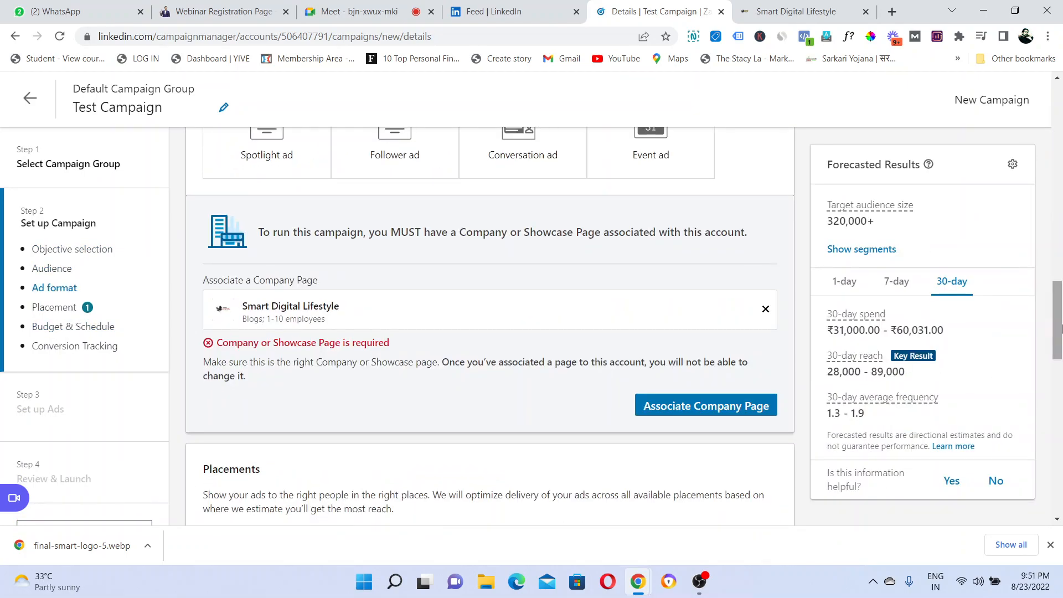
pyautogui.click(676, 410)
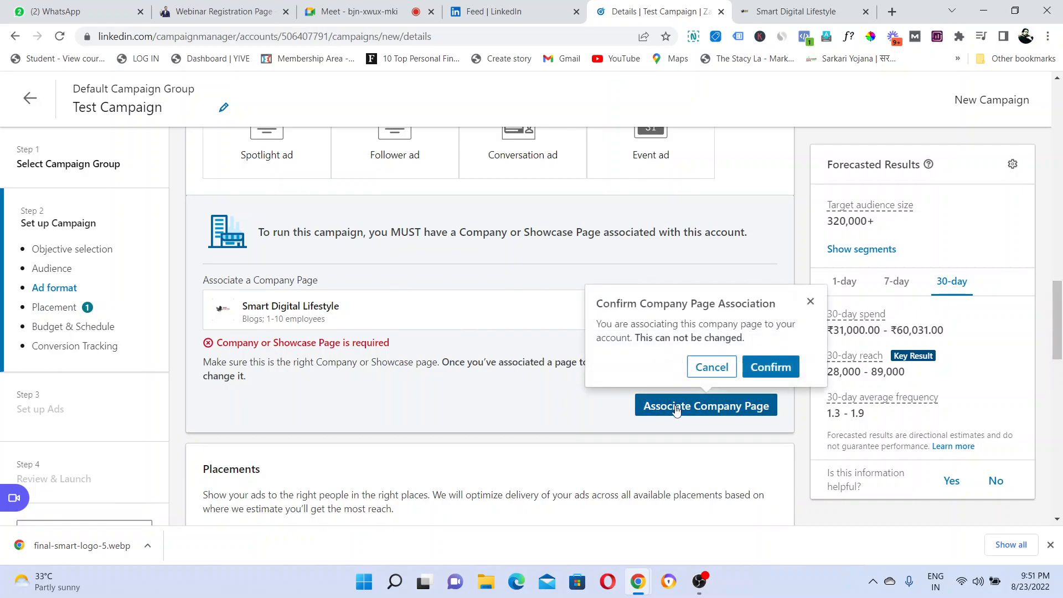
pyautogui.click(772, 367)
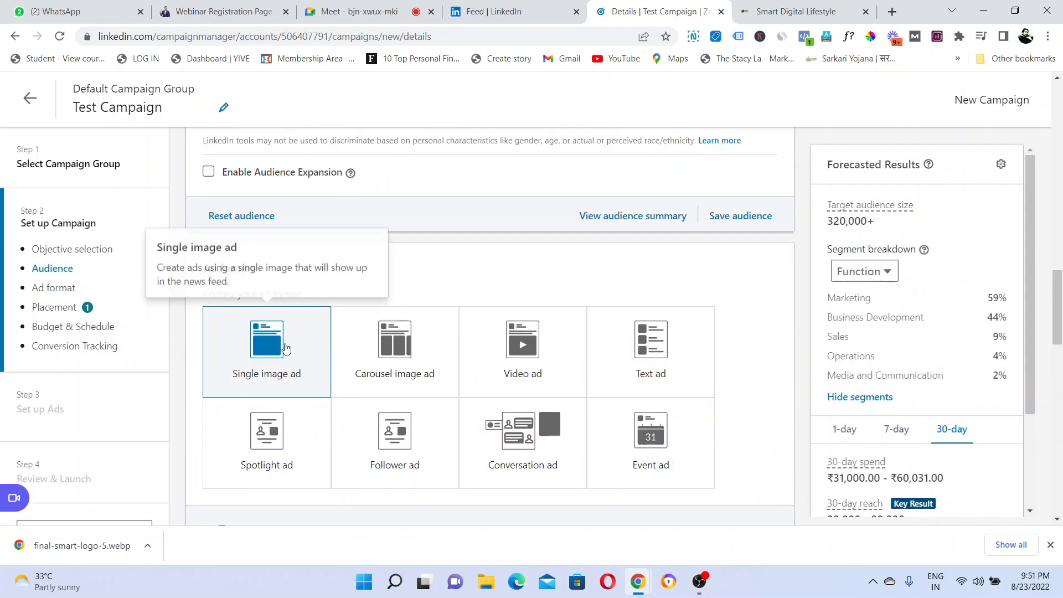
pyautogui.scroll(-5, 357, 332)
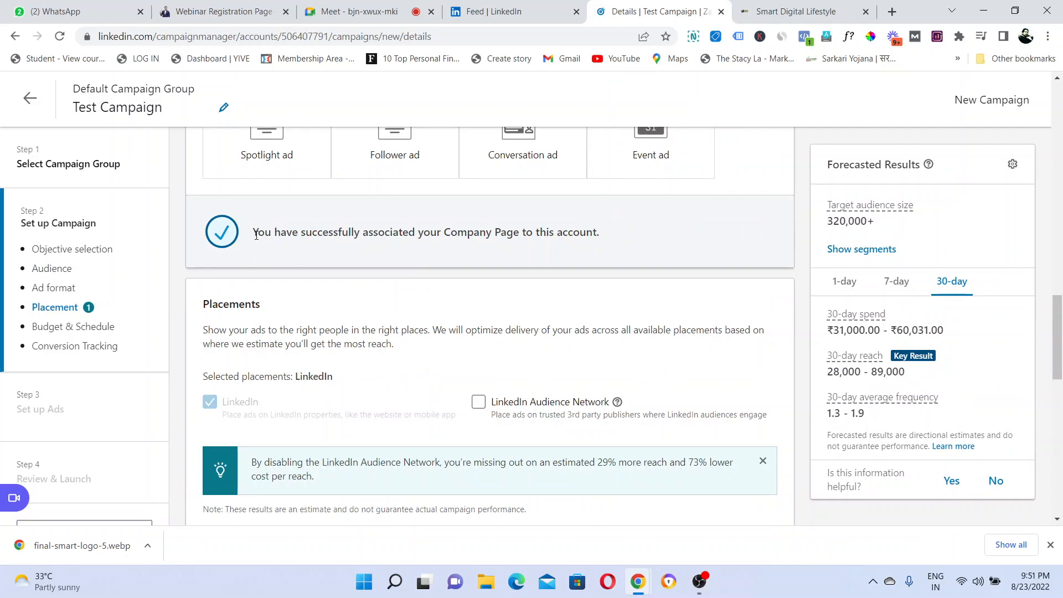
pyautogui.moveTo(1061, 375); pyautogui.dragTo(1062, 513)
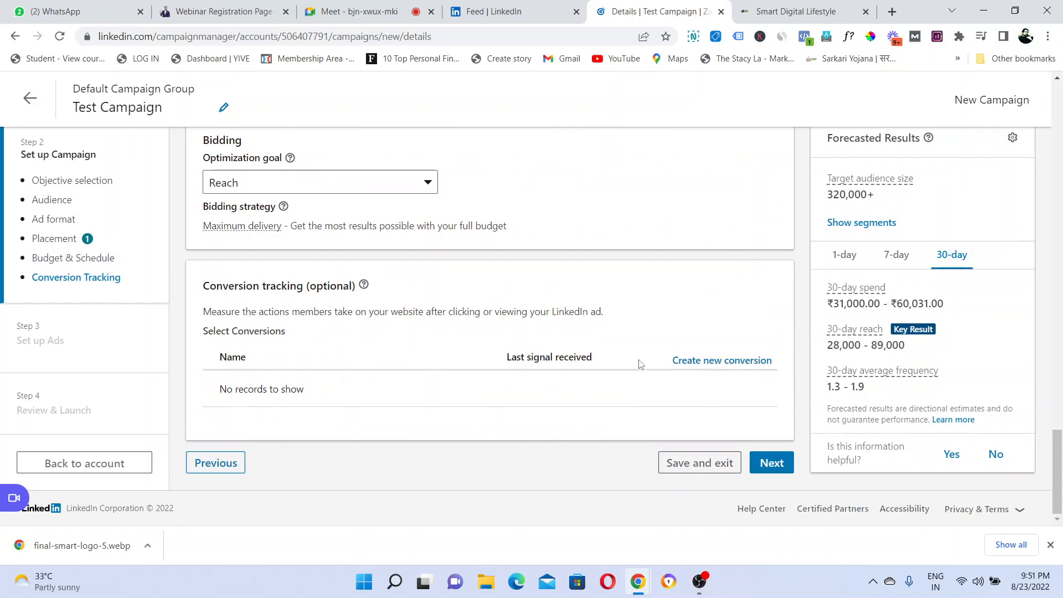
# Save Test Campaign as a draft and continue to the Set up Ads step.
pyautogui.click(771, 465)
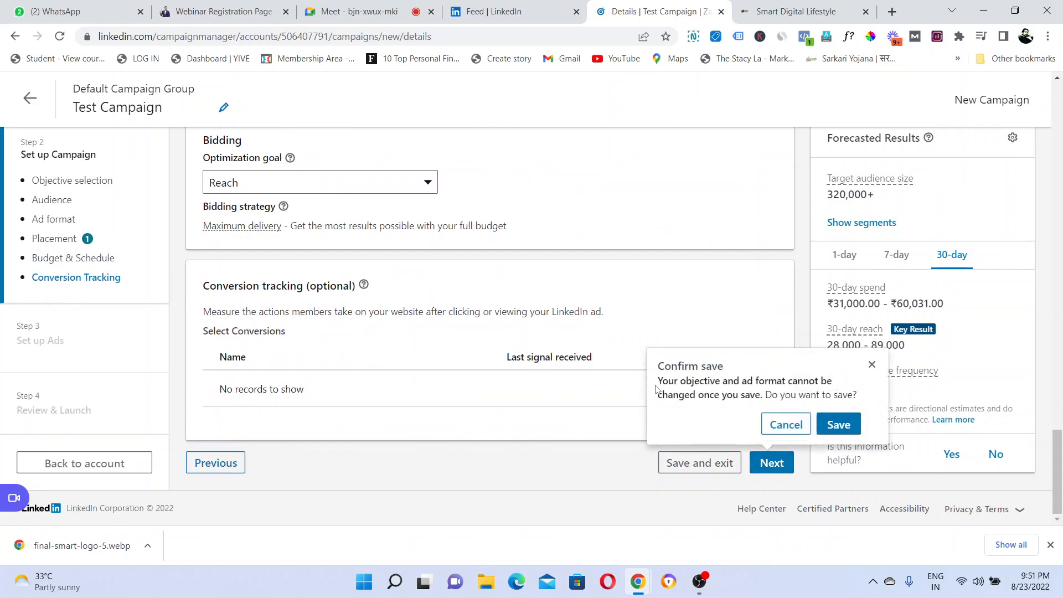
pyautogui.moveTo(664, 383); pyautogui.dragTo(767, 398)
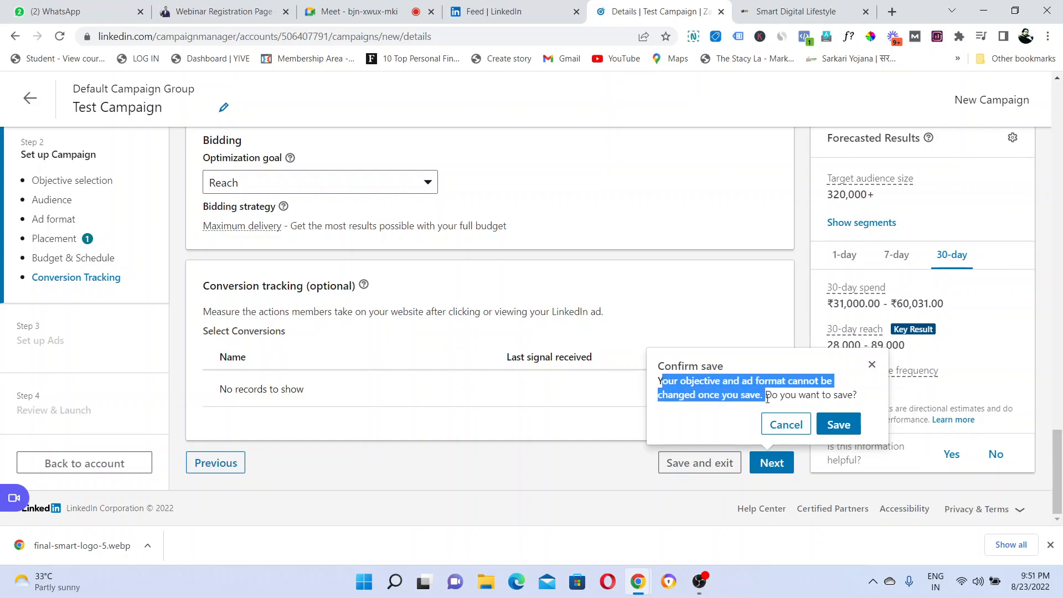
pyautogui.click(768, 398)
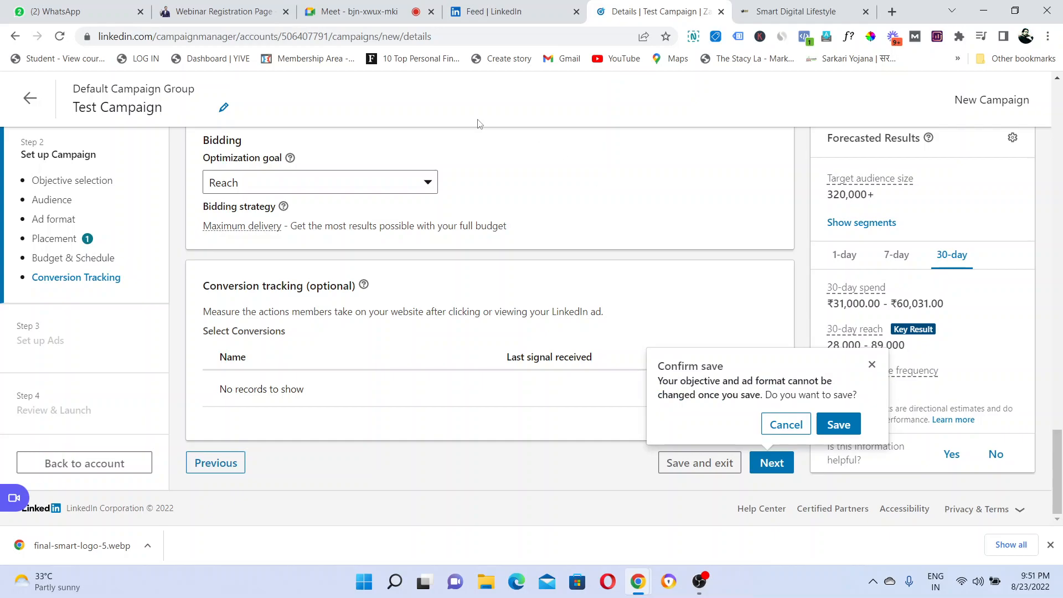
pyautogui.click(605, 211)
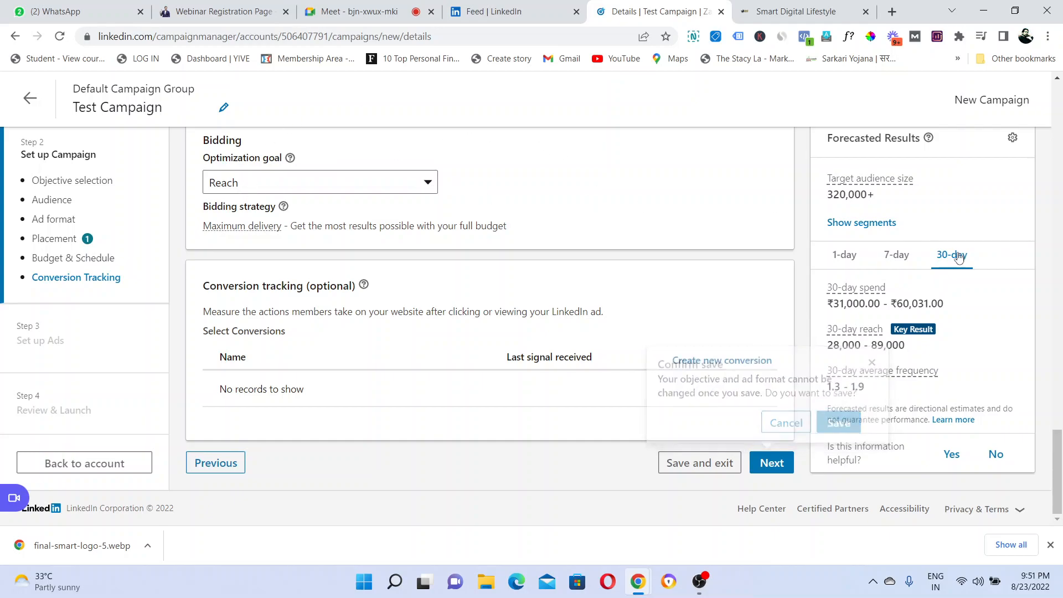
pyautogui.click(773, 464)
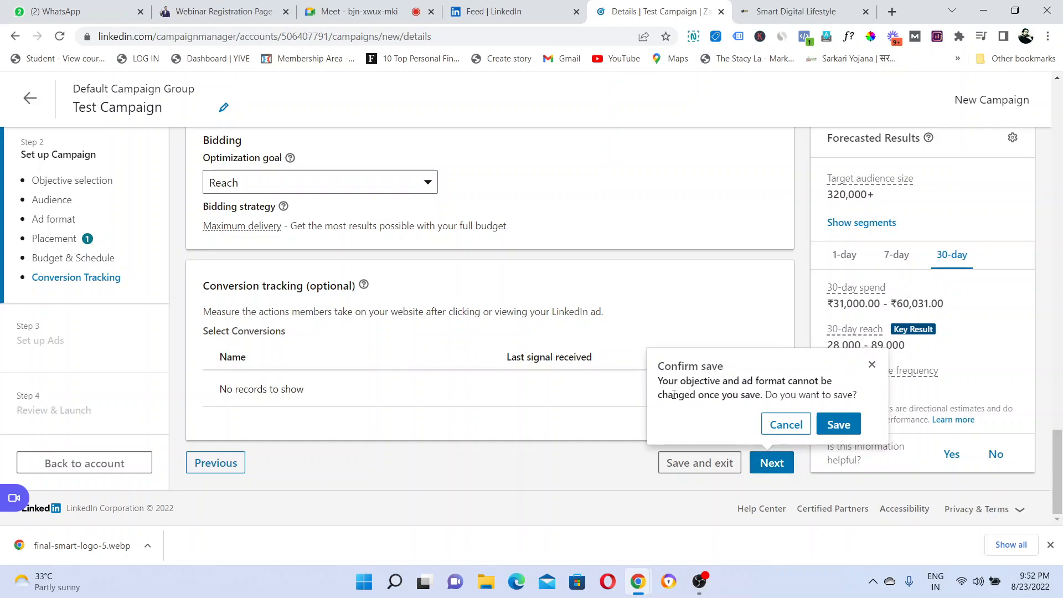
pyautogui.moveTo(674, 395); pyautogui.dragTo(785, 399)
pyautogui.click(839, 424)
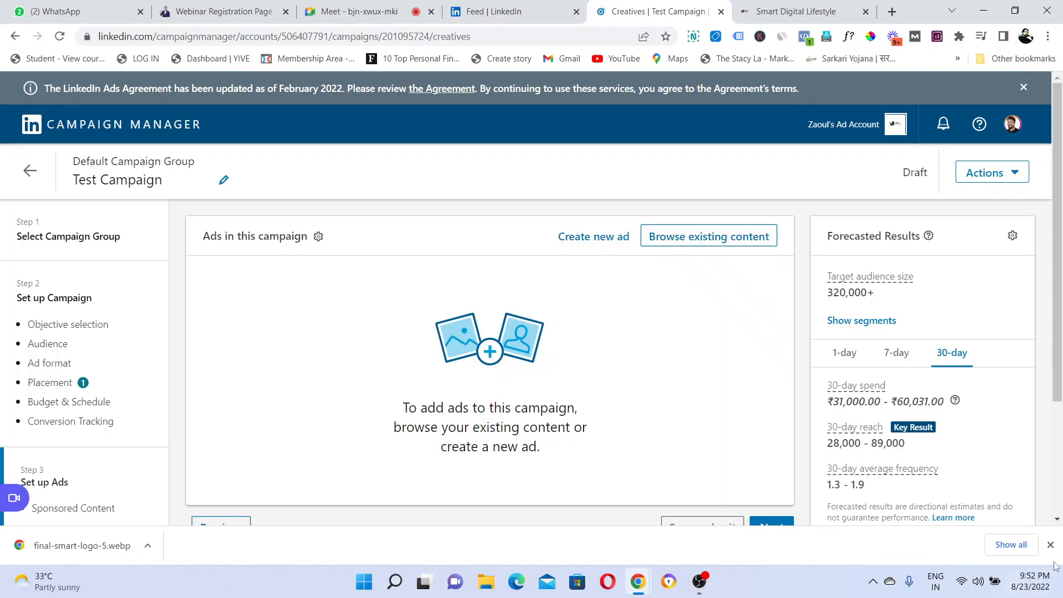
pyautogui.click(1050, 545)
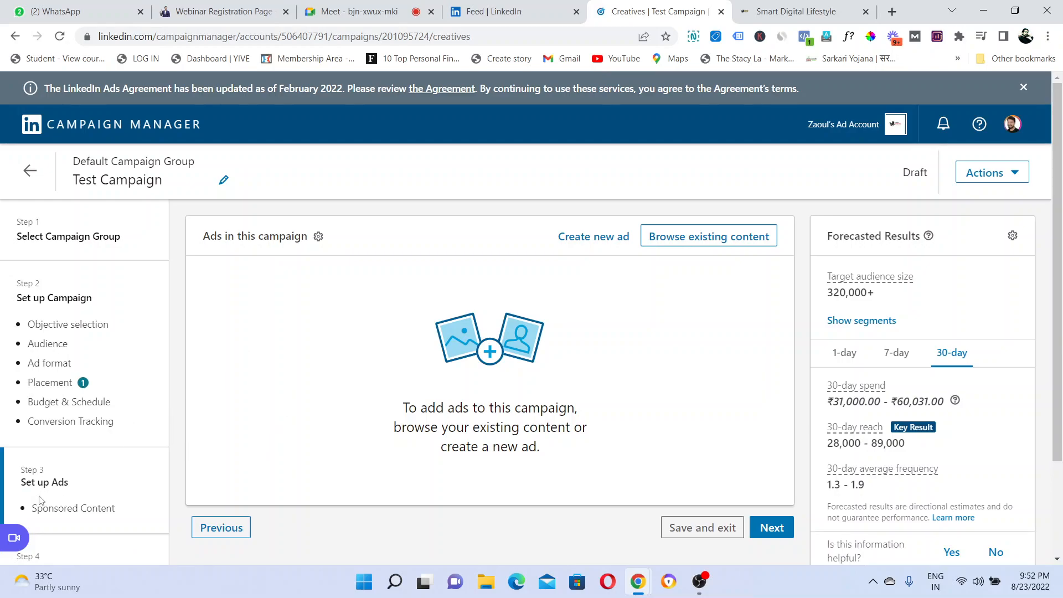
pyautogui.moveTo(26, 481); pyautogui.dragTo(1060, 181)
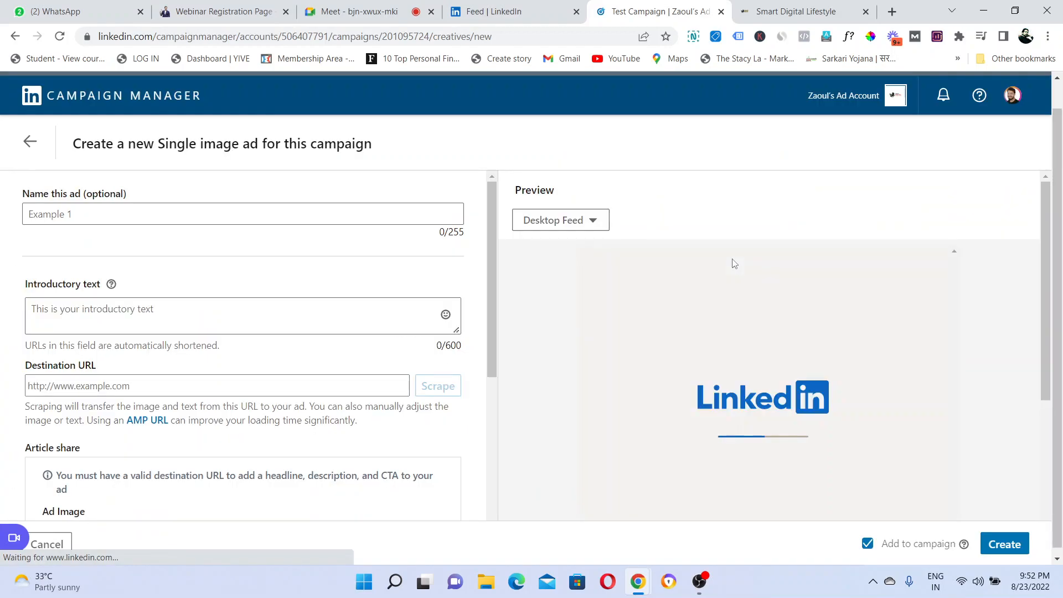
pyautogui.click(22, 145)
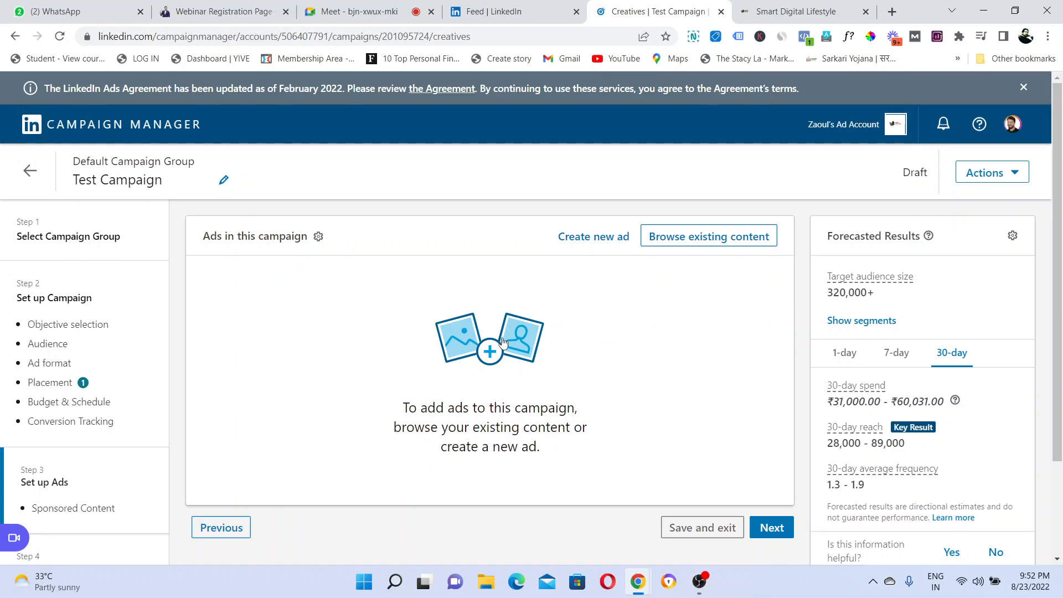
pyautogui.click(489, 353)
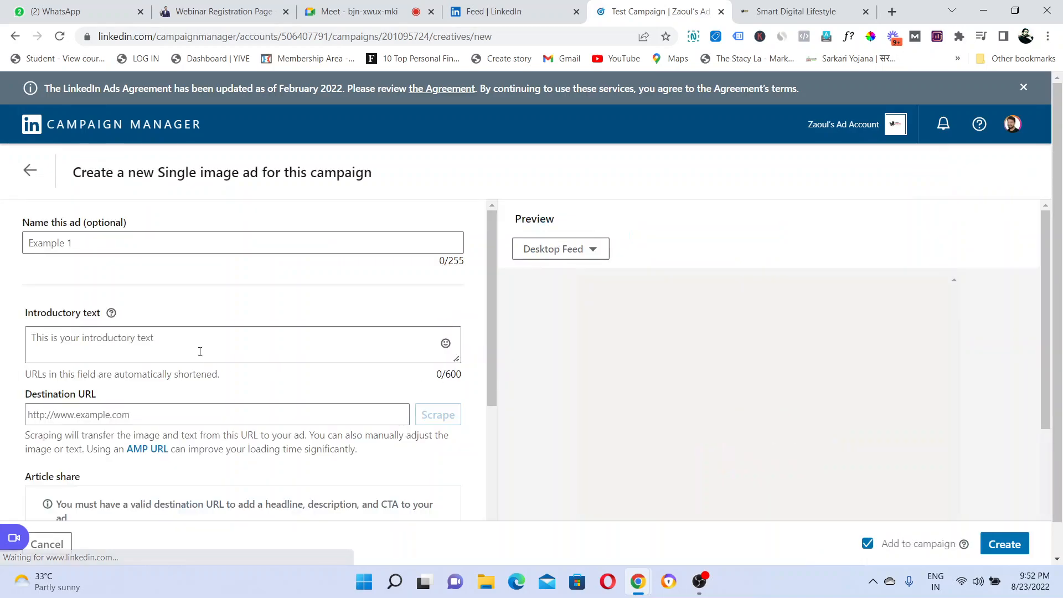
pyautogui.click(141, 245)
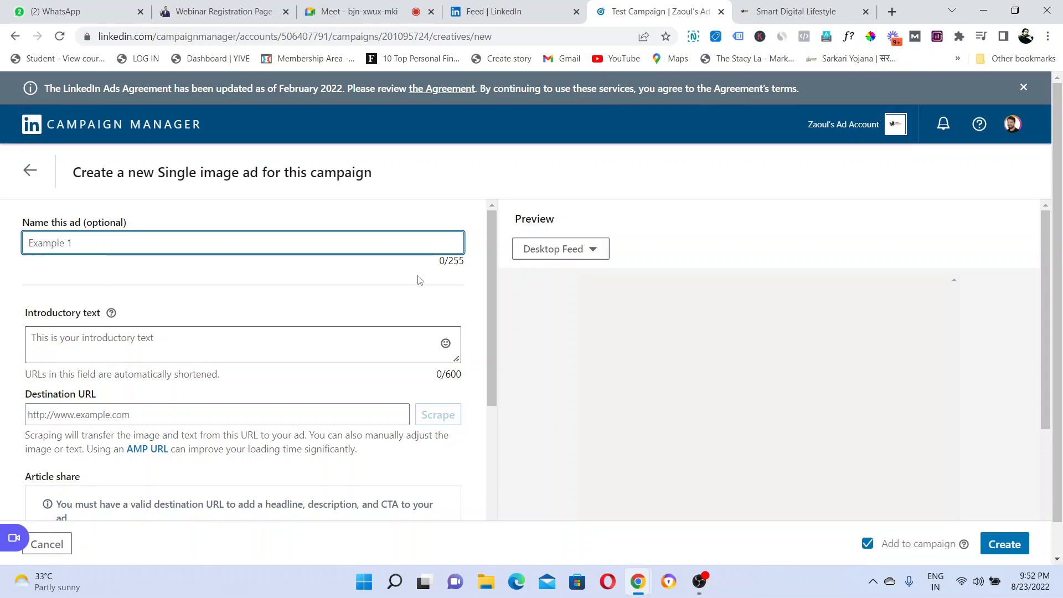
pyautogui.moveTo(493, 246); pyautogui.dragTo(489, 323)
pyautogui.click(60, 289)
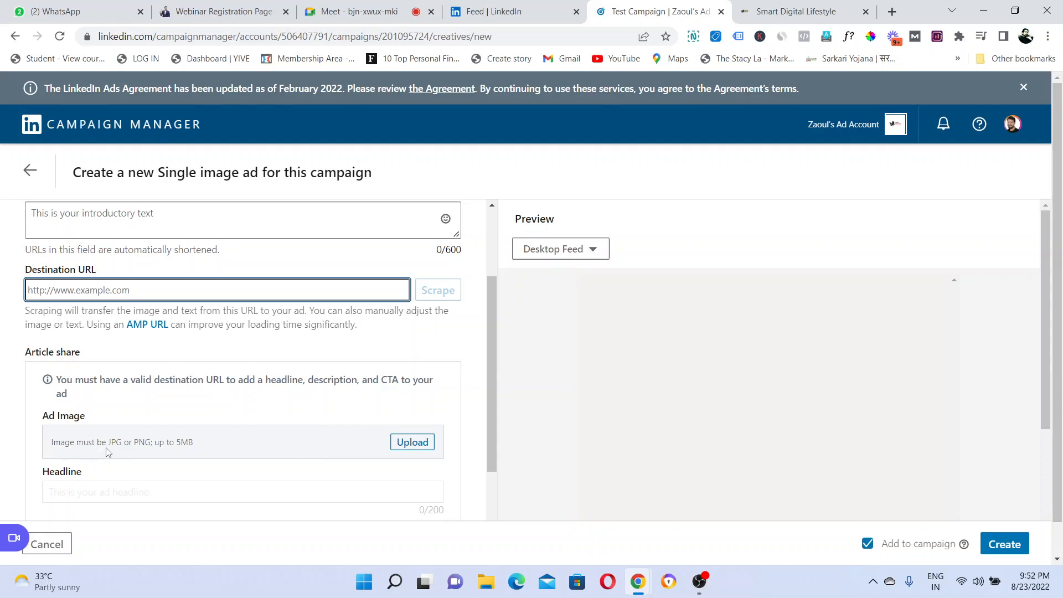
pyautogui.moveTo(198, 442); pyautogui.dragTo(69, 441)
pyautogui.click(66, 442)
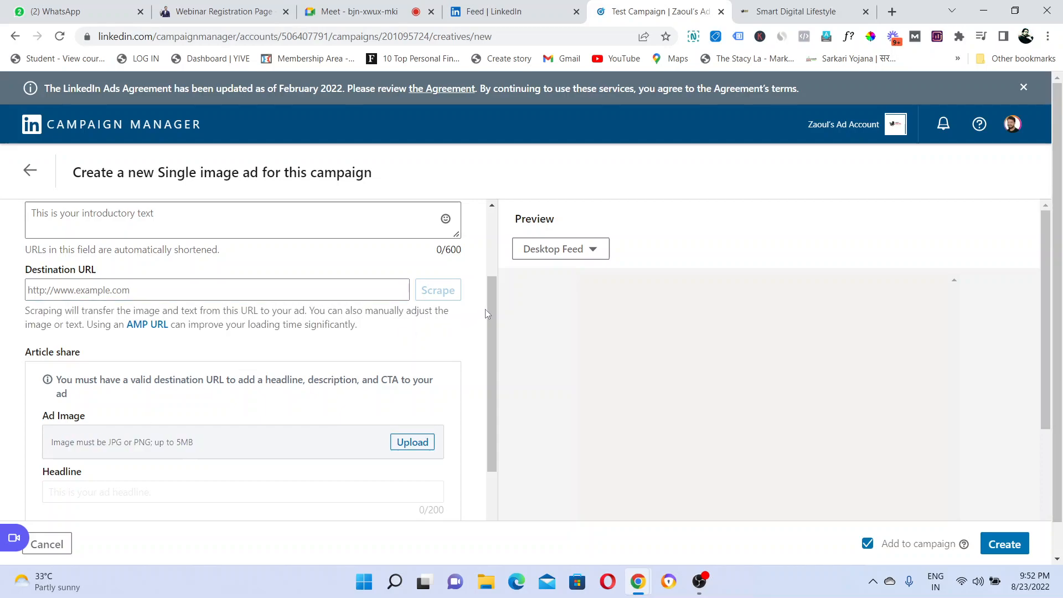
pyautogui.scroll(-1, 489, 309)
pyautogui.scroll(-2, 501, 365)
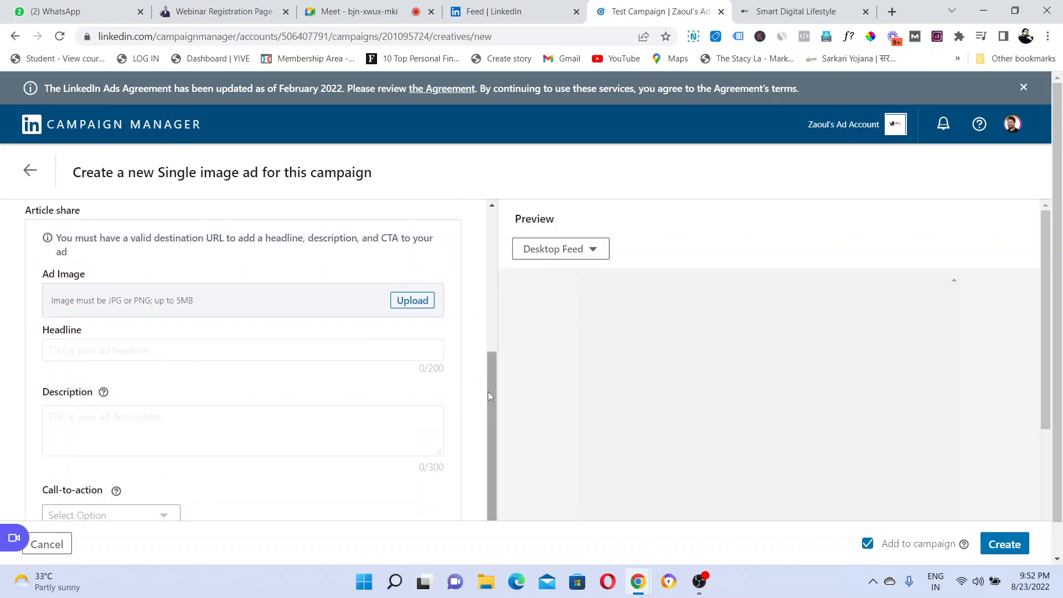
pyautogui.scroll(-1, 489, 391)
pyautogui.moveTo(498, 370); pyautogui.dragTo(494, 221)
pyautogui.click(166, 239)
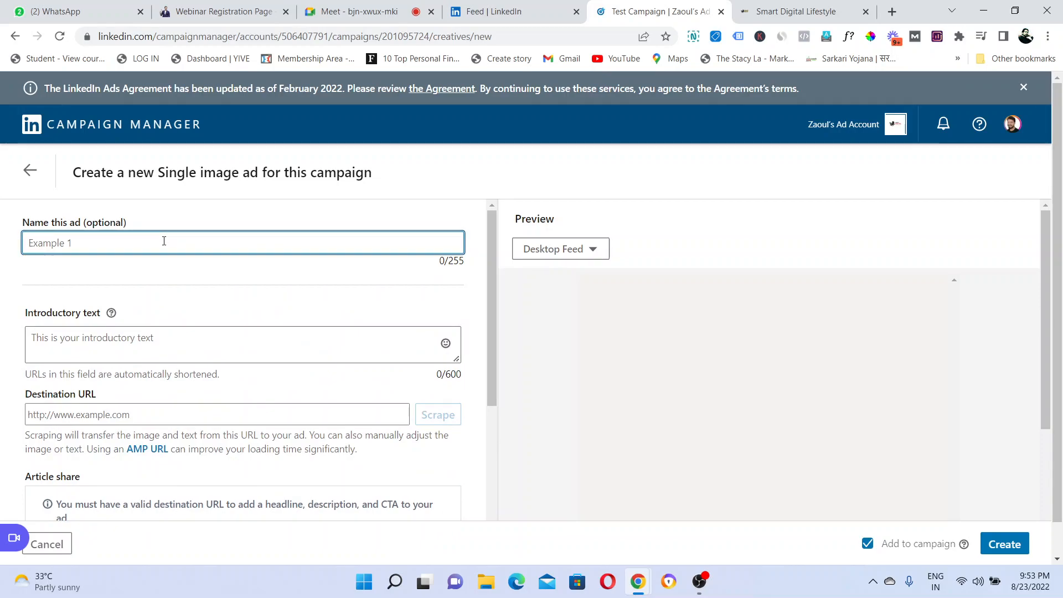
# Name the ad 'Test Ad 1' with intro text 'This is the test Ad for tutorial purposes.'.
pyautogui.write('Test Ad 1')
pyautogui.click(119, 345)
pyautogui.write('This u')
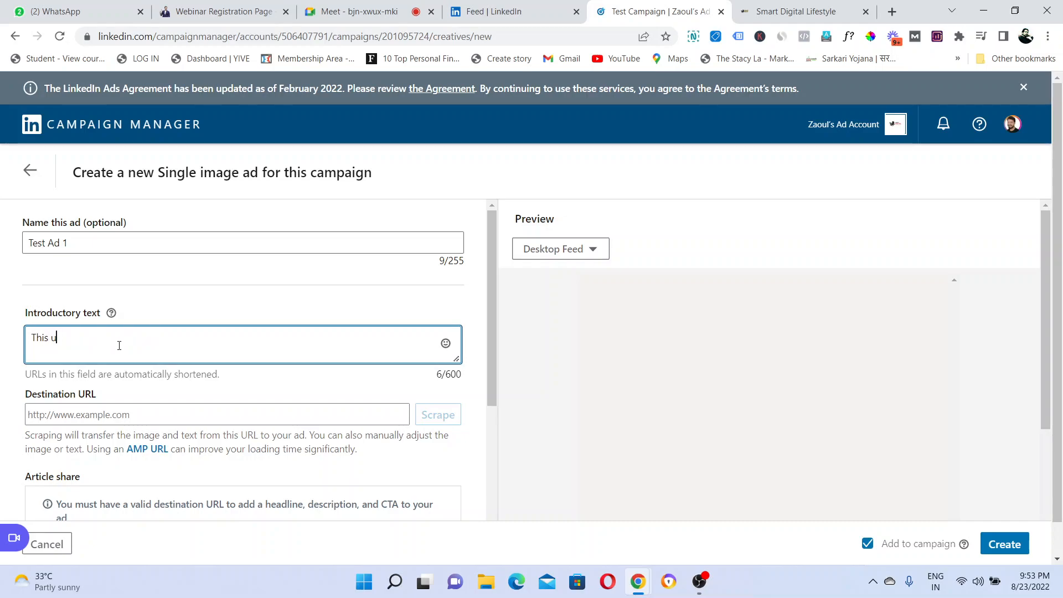
pyautogui.write('s')
pyautogui.write('s')
pyautogui.press('BackSpace')
pyautogui.write('is the test Ad for tutorial')
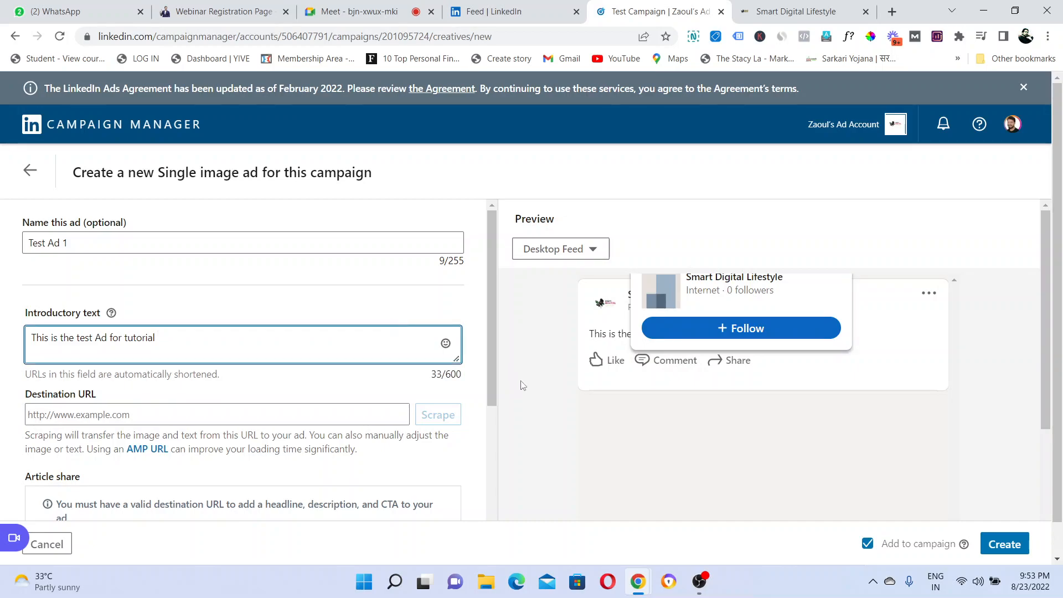
pyautogui.click(620, 428)
pyautogui.click(184, 342)
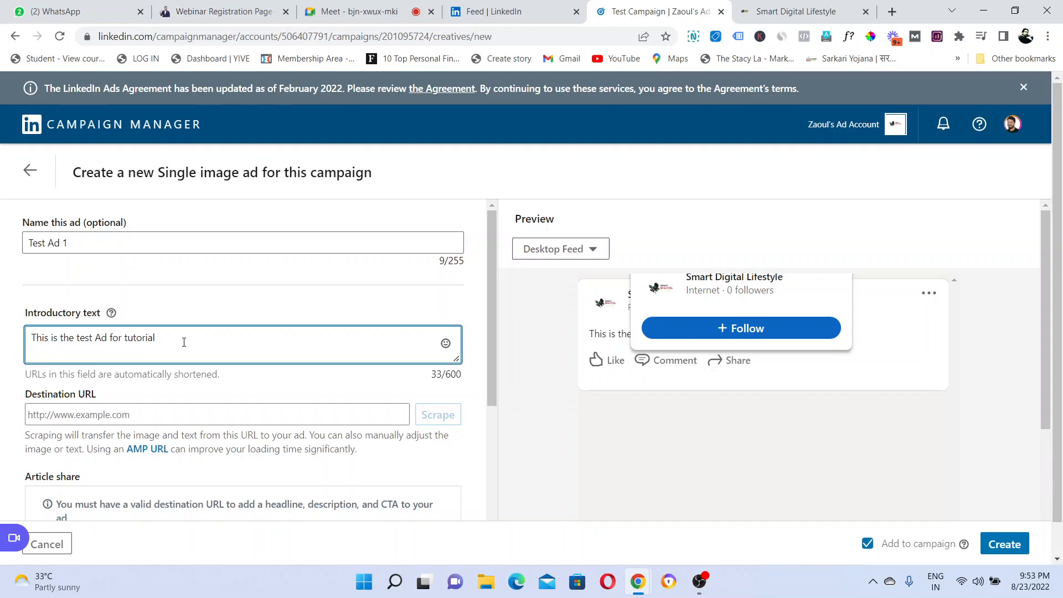
pyautogui.write('p')
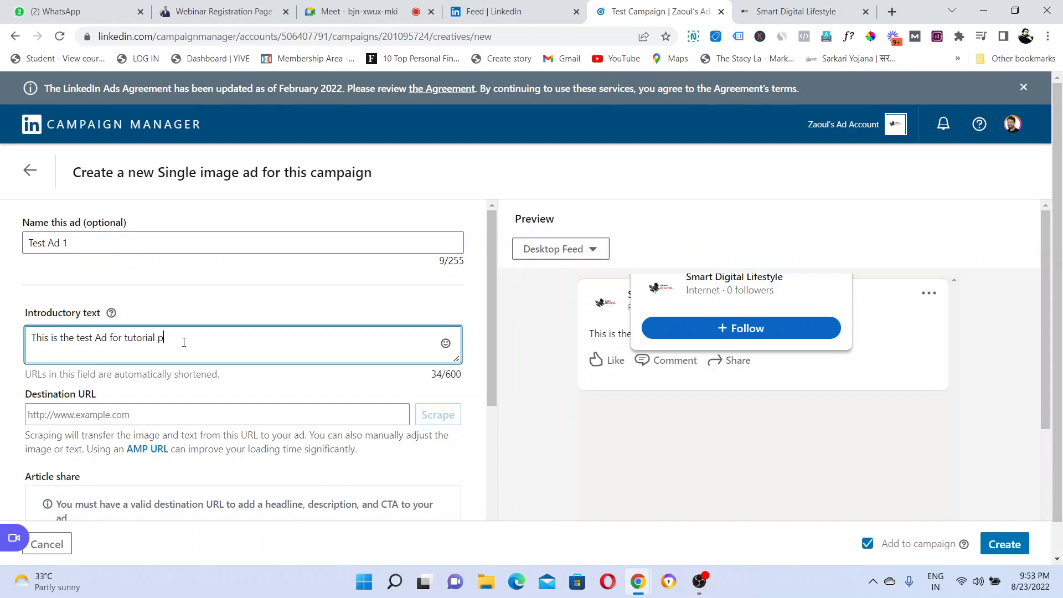
pyautogui.write('urposes')
pyautogui.click(574, 438)
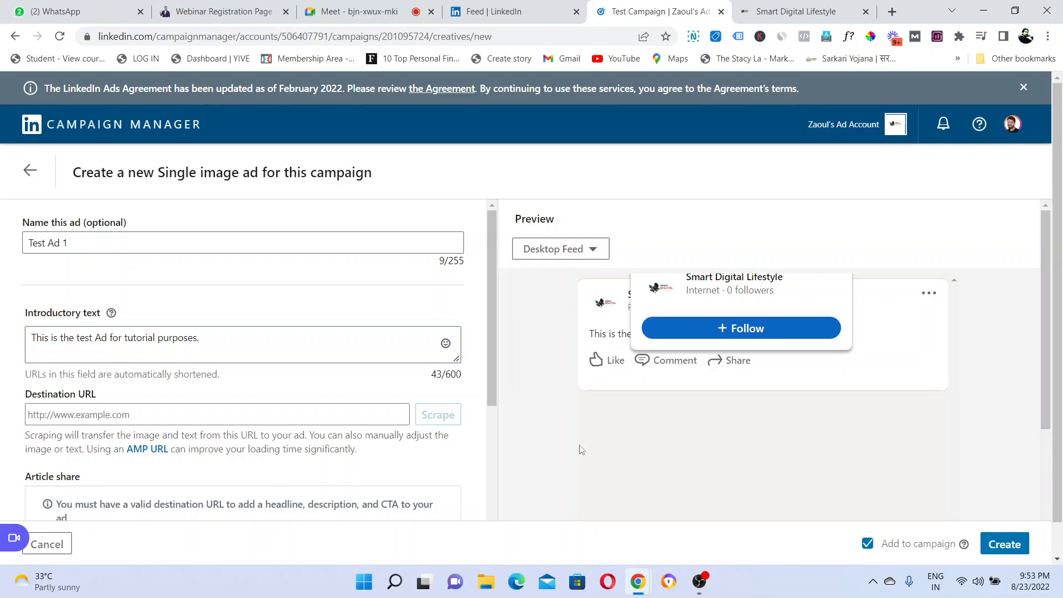
pyautogui.moveTo(1043, 260); pyautogui.dragTo(1041, 200)
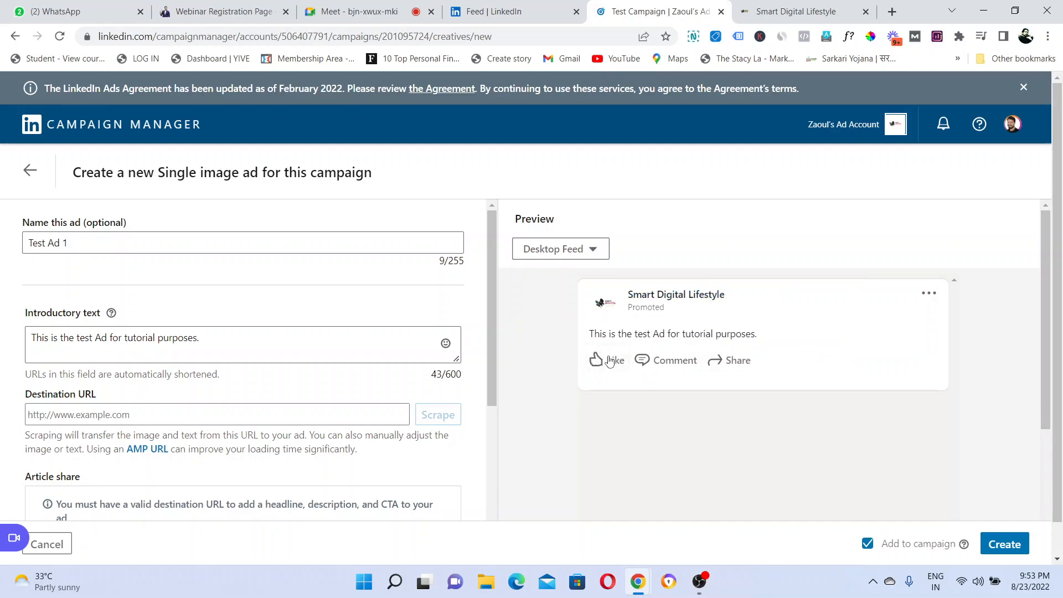
pyautogui.moveTo(490, 280); pyautogui.dragTo(491, 356)
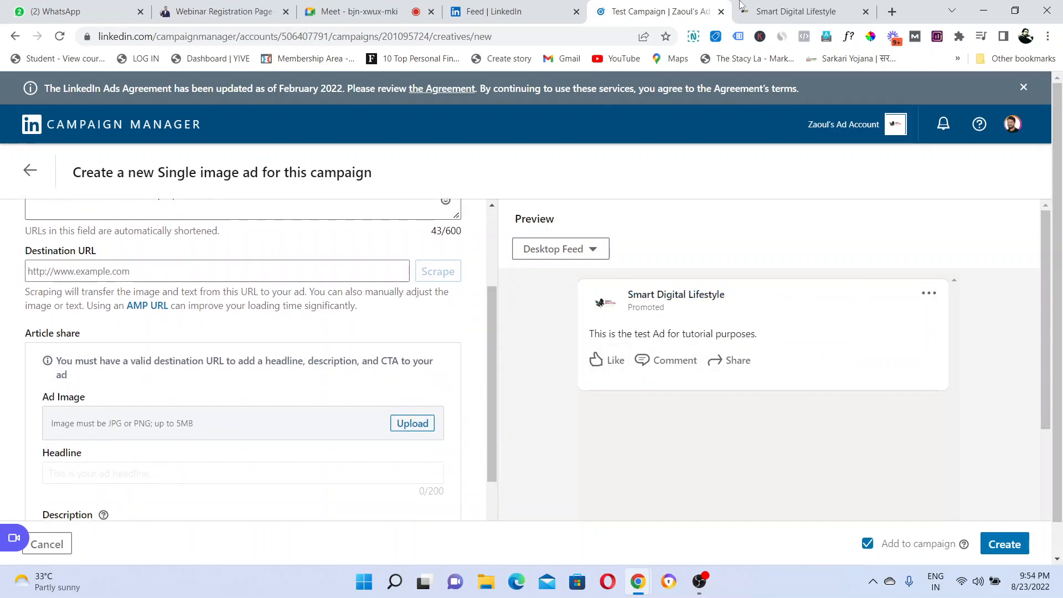
# Copy the Smart Digital Lifestyle website address for the destination URL field.
pyautogui.hotkey('ctrl', 'Tab')
pyautogui.click(324, 39)
pyautogui.hotkey('ctrl', 'c')
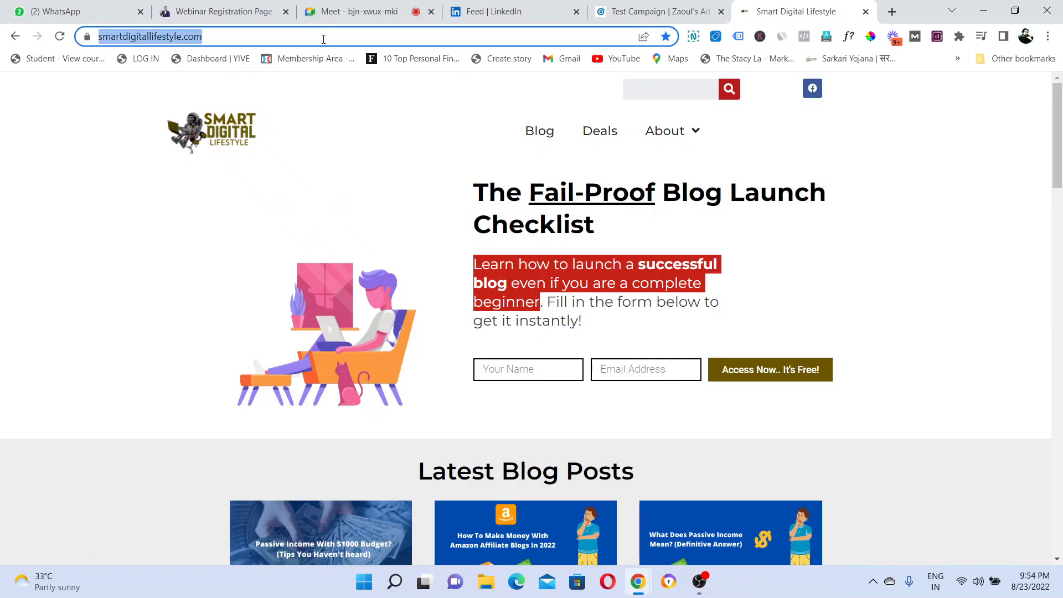
pyautogui.click(622, 7)
pyautogui.click(179, 267)
pyautogui.hotkey('ctrl', 'v')
pyautogui.click(193, 337)
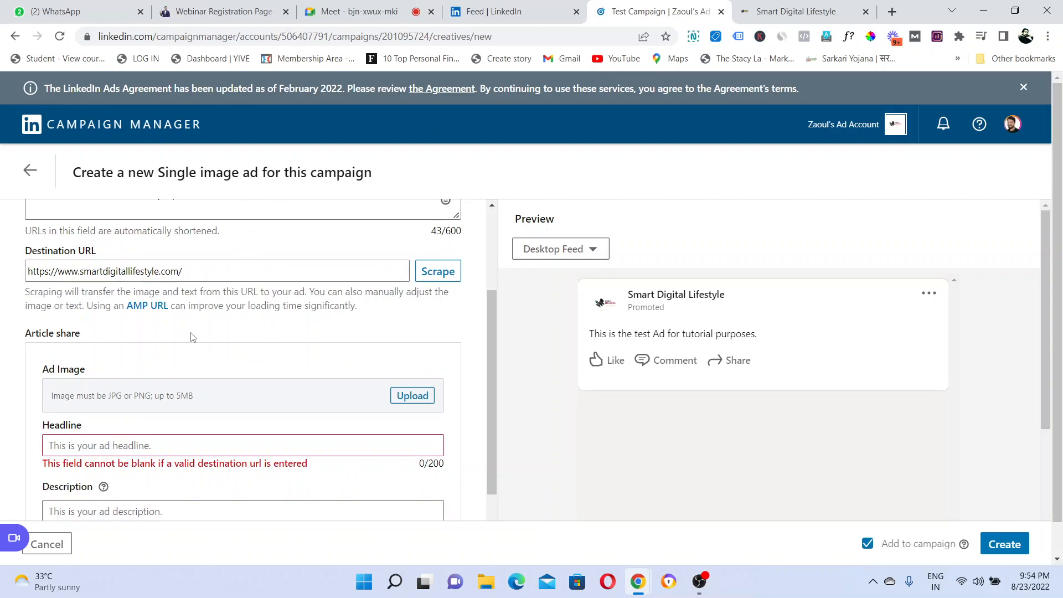
pyautogui.click(415, 397)
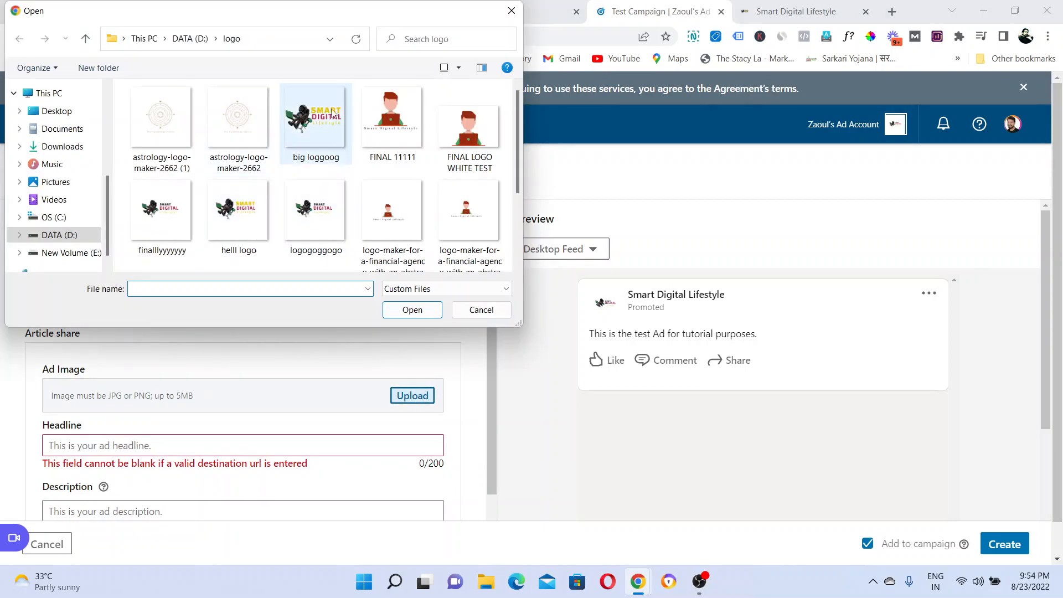
pyautogui.click(319, 123)
pyautogui.click(412, 311)
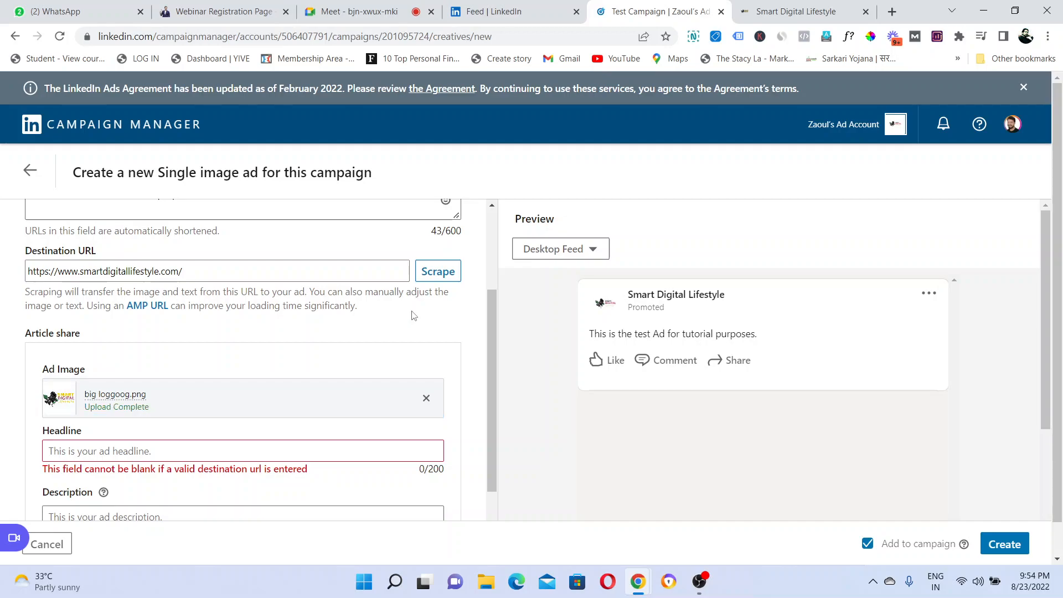
pyautogui.moveTo(488, 334); pyautogui.dragTo(489, 366)
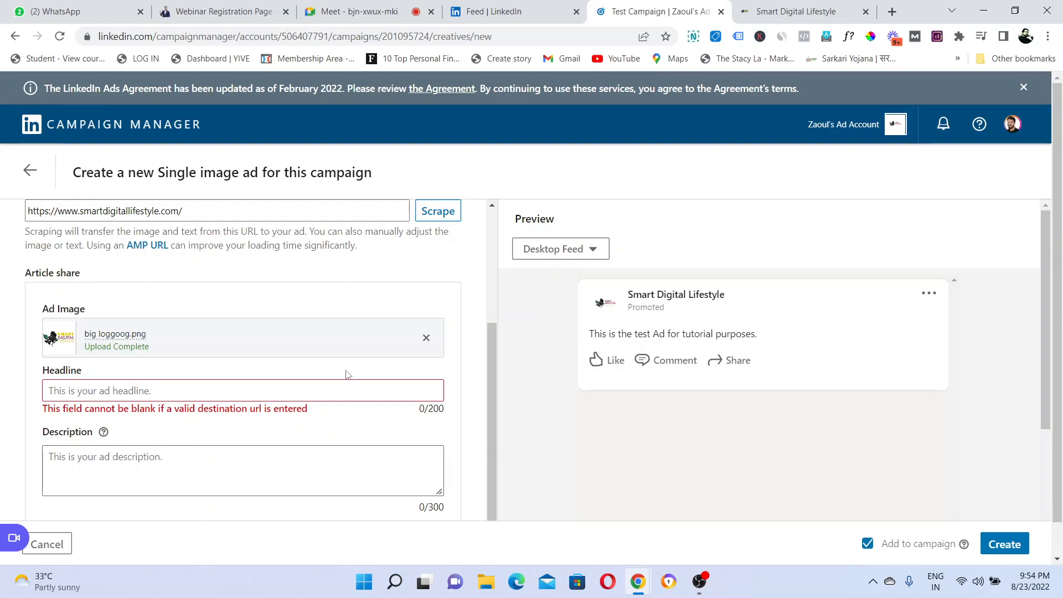
# Enter the headline 'Learn how to laucnh a successful blog with this blog launch checklist.' and check the preview.
pyautogui.click(250, 394)
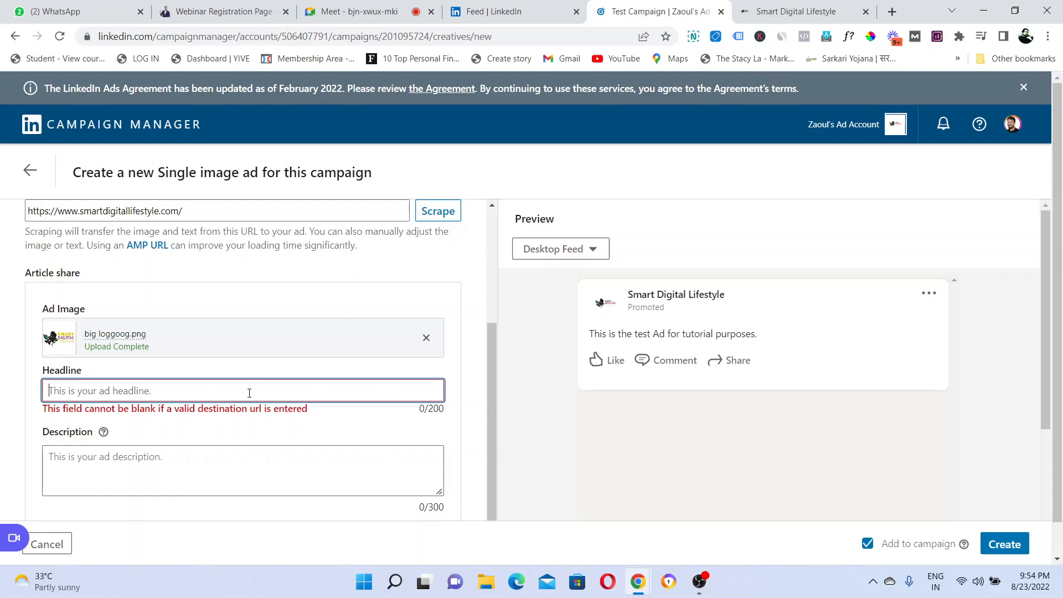
pyautogui.write('Learn how to la')
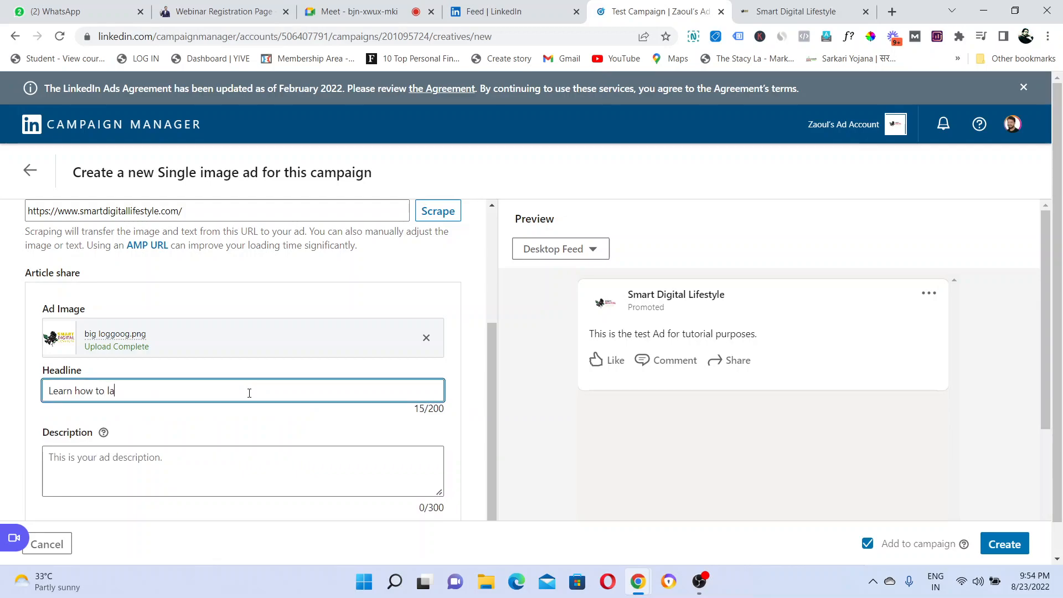
pyautogui.write('ucnh a successful blog')
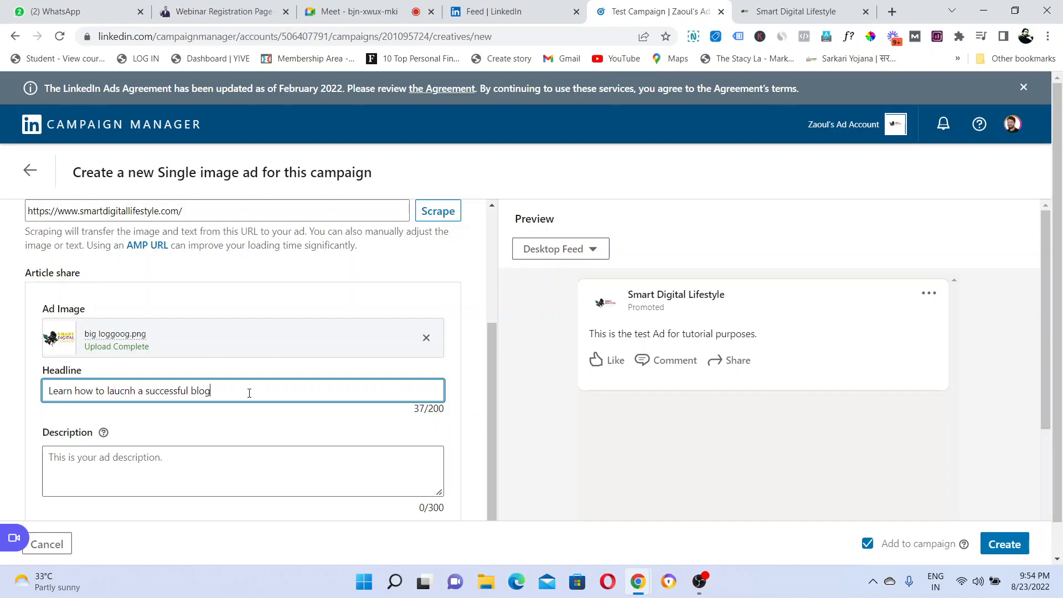
pyautogui.write(' with this blog launch checklist')
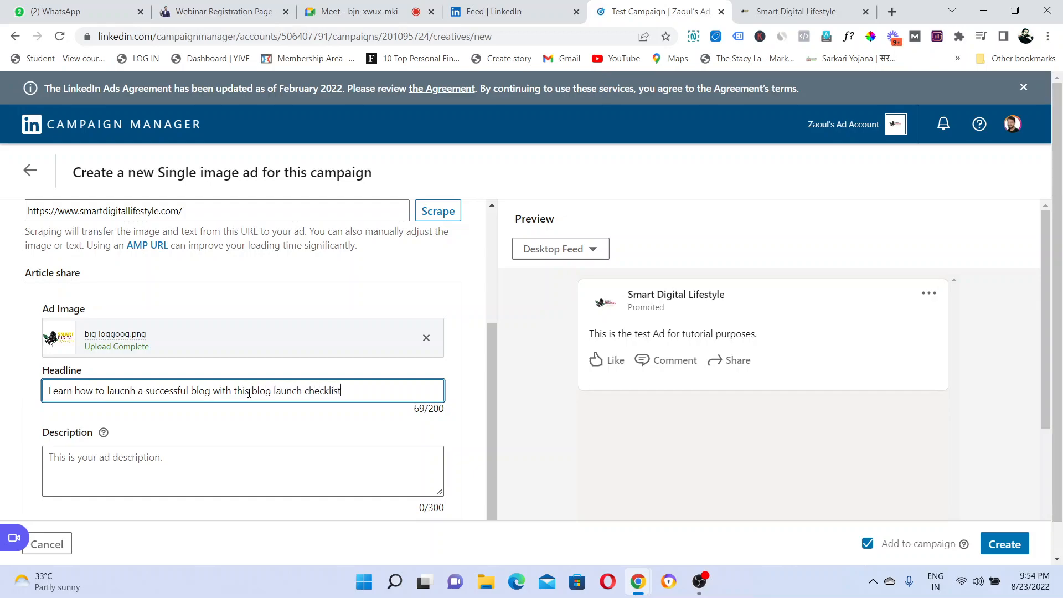
pyautogui.write('.')
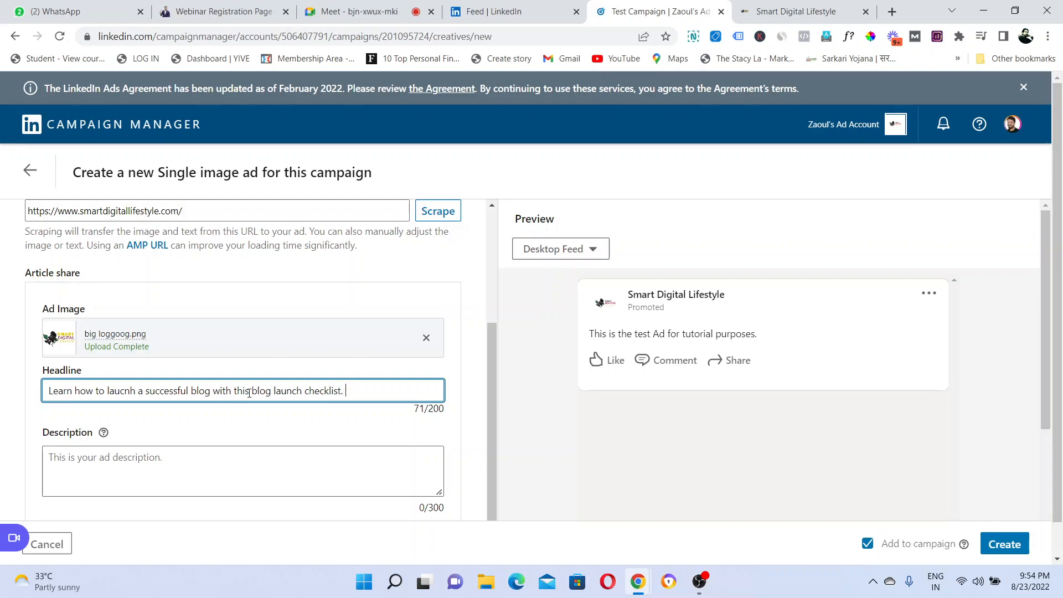
pyautogui.moveTo(488, 357); pyautogui.dragTo(486, 300)
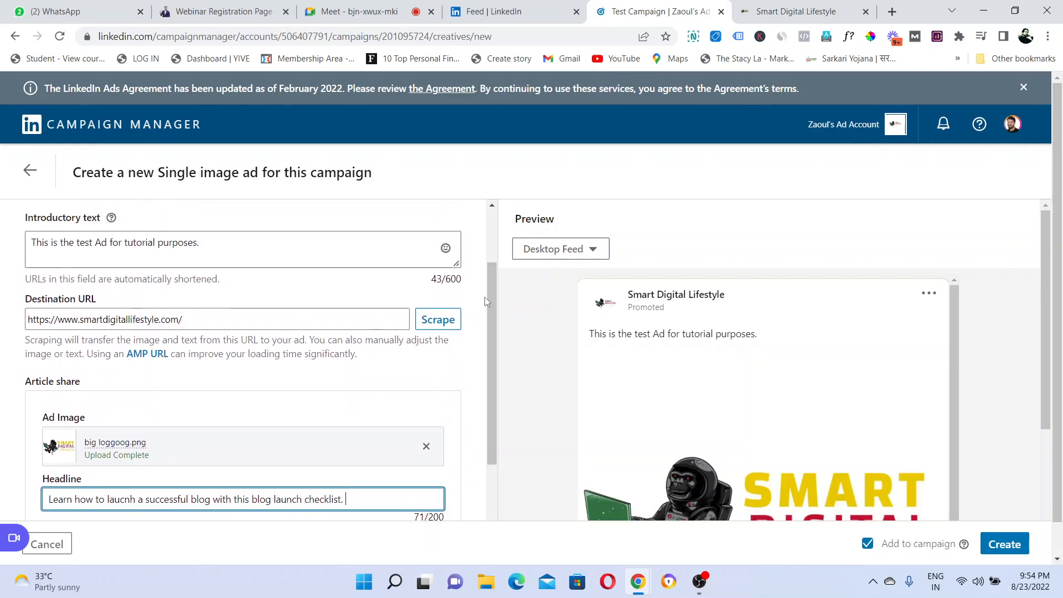
pyautogui.moveTo(1045, 258); pyautogui.dragTo(1060, 440)
pyautogui.scroll(-1, 956, 322)
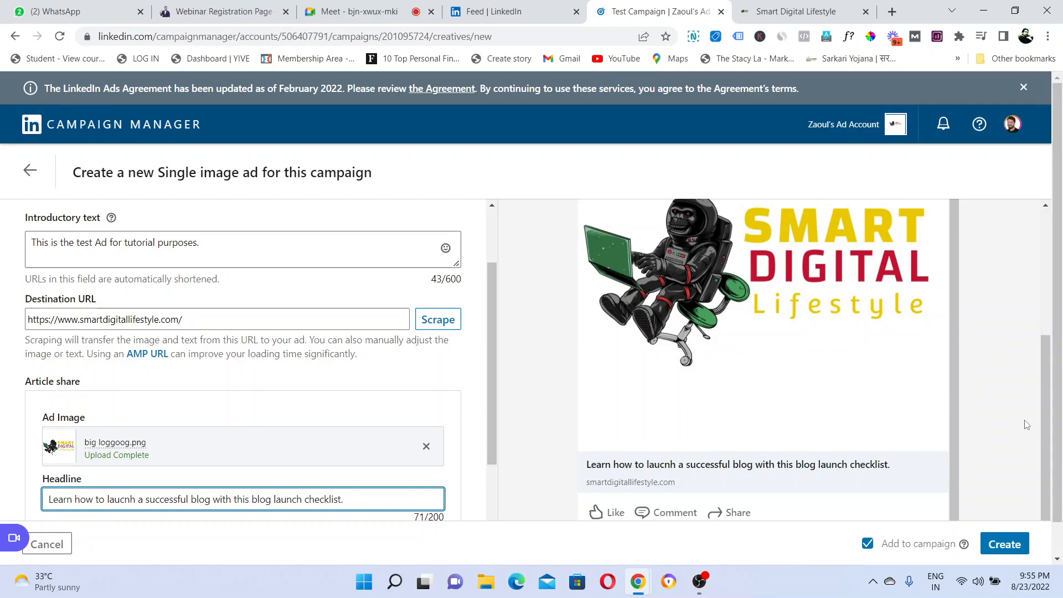
pyautogui.moveTo(1046, 402); pyautogui.dragTo(1042, 252)
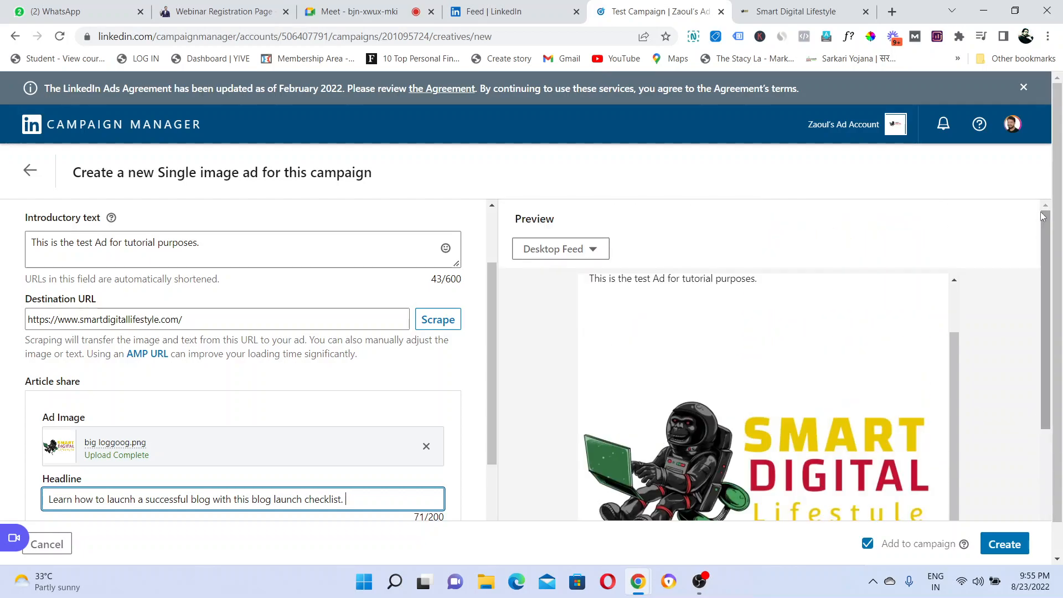
pyautogui.moveTo(955, 361); pyautogui.dragTo(859, 294)
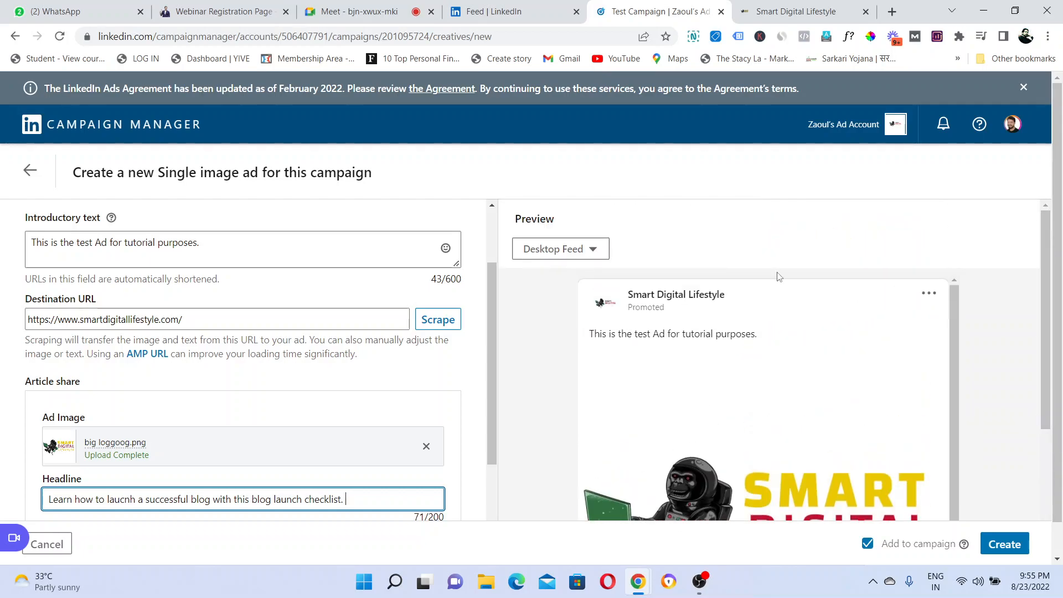
pyautogui.moveTo(1047, 273); pyautogui.dragTo(1059, 470)
pyautogui.moveTo(489, 300); pyautogui.dragTo(490, 390)
# Enter the ad description 'Caught up in the noise of starting a successful blog?'.
pyautogui.click(148, 405)
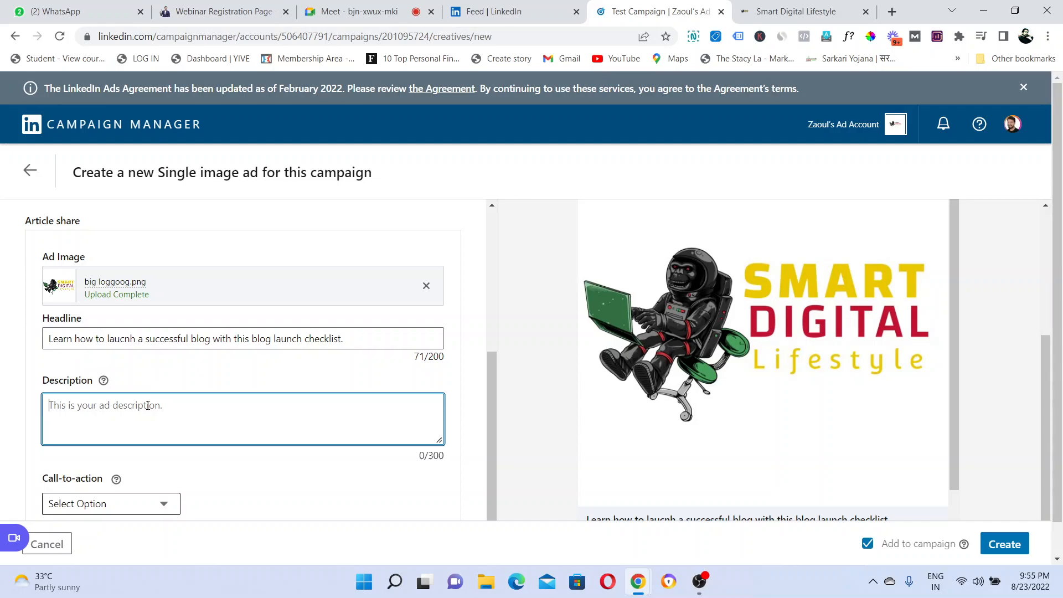
pyautogui.write('Caught ')
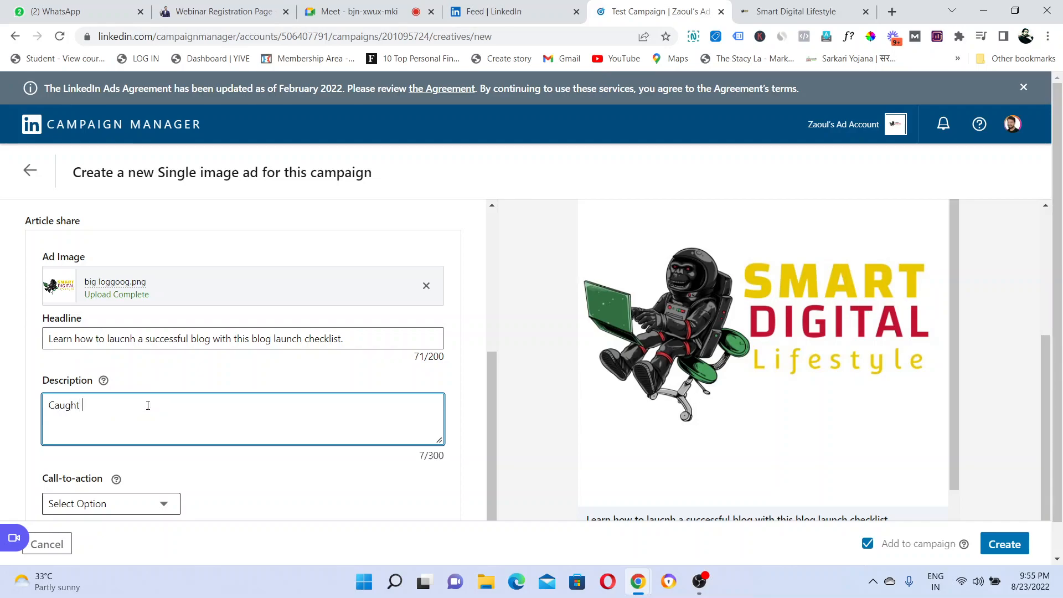
pyautogui.write('up in the n')
pyautogui.write('oi')
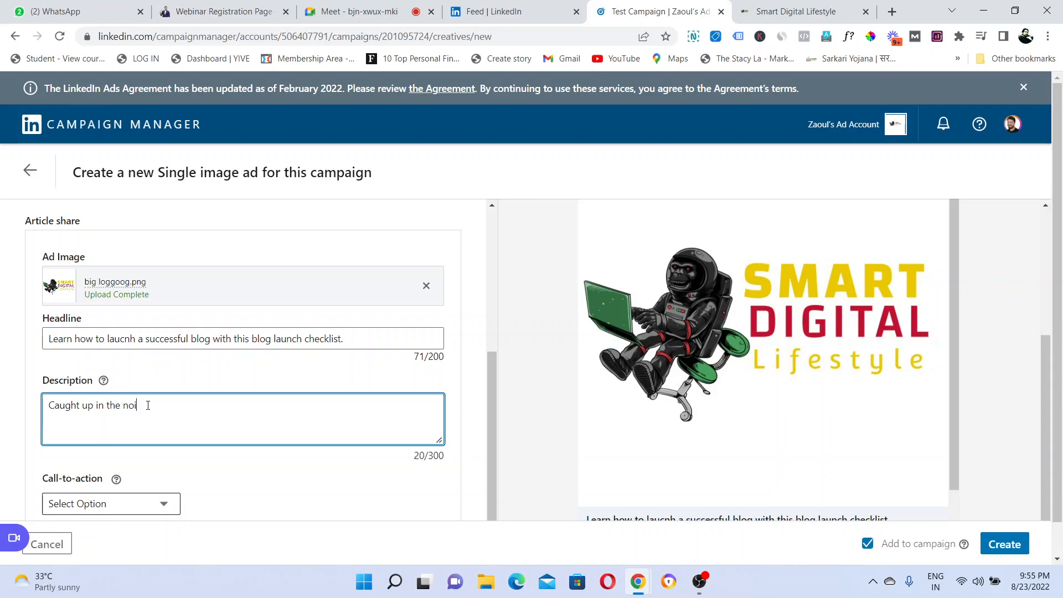
pyautogui.write('se of starti')
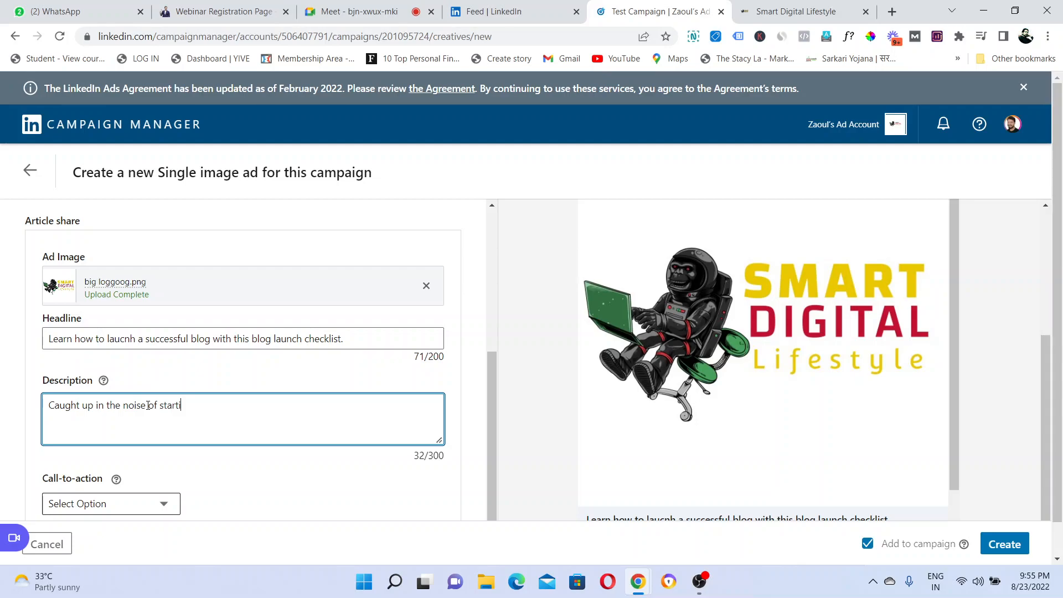
pyautogui.write('ng a successful blog?')
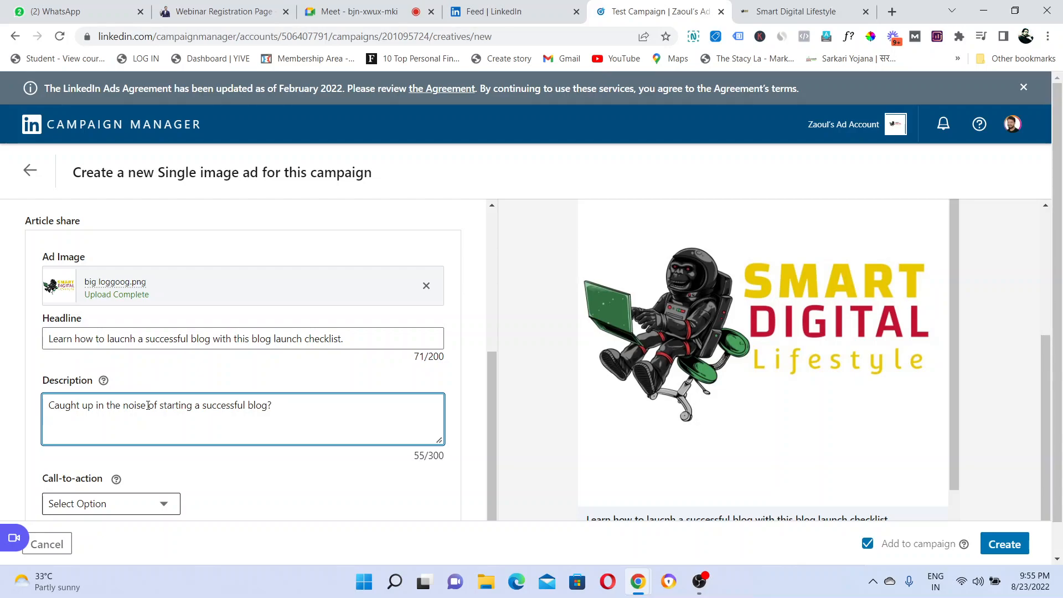
# Set the call-to-action to Learn more and review the logo, headline and button in the preview.
pyautogui.click(160, 503)
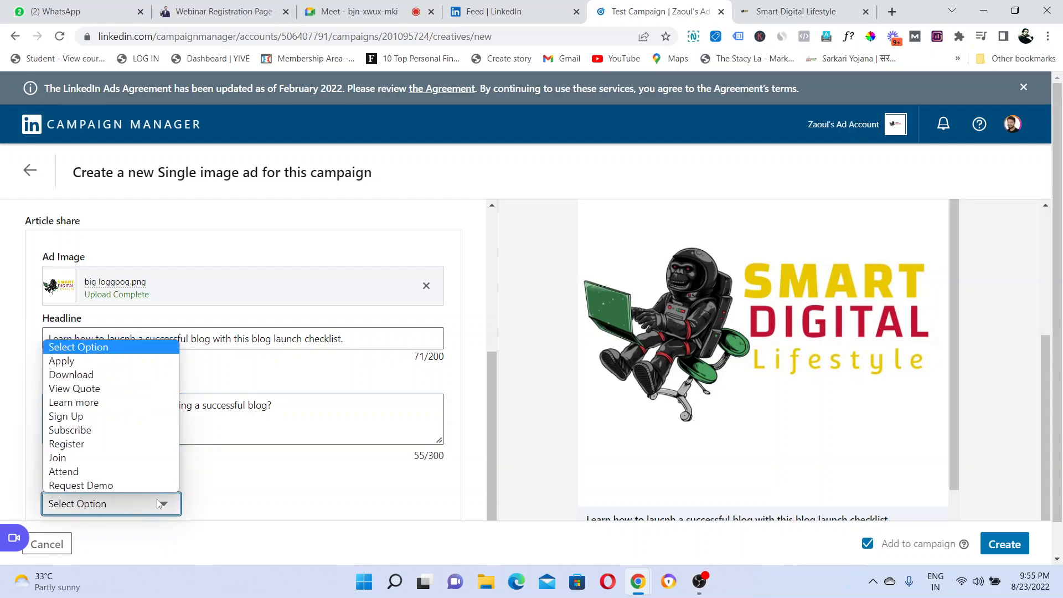
pyautogui.click(78, 402)
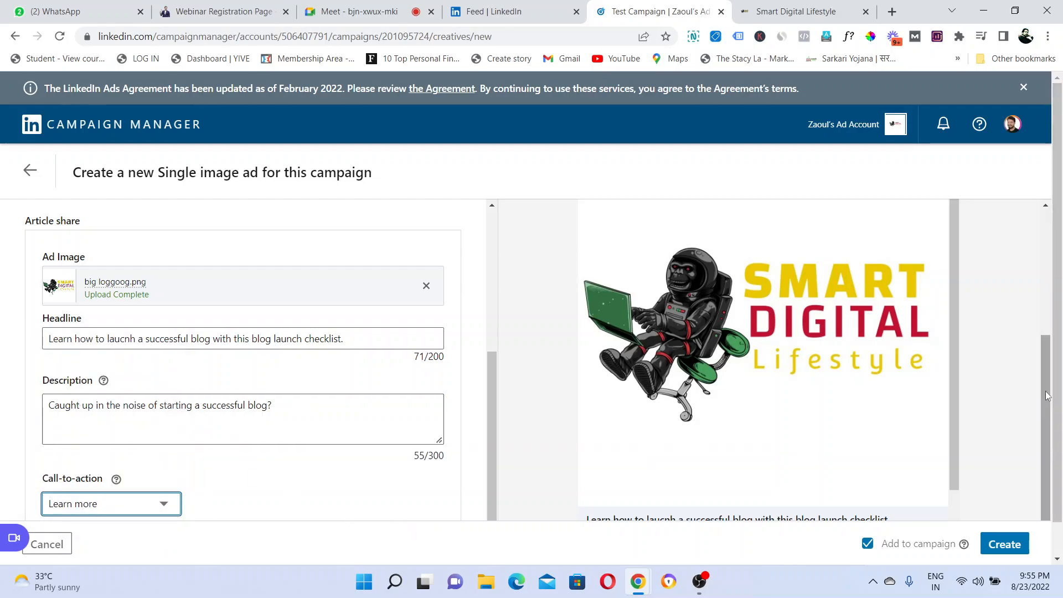
pyautogui.scroll(1, 955, 359)
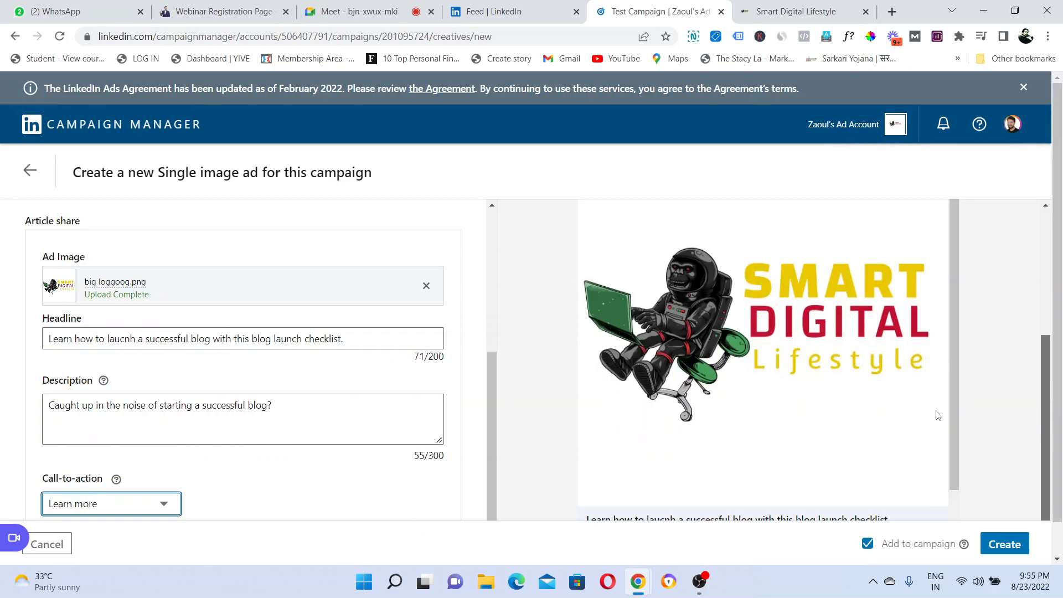
pyautogui.scroll(1, 948, 384)
pyautogui.scroll(-1, 950, 457)
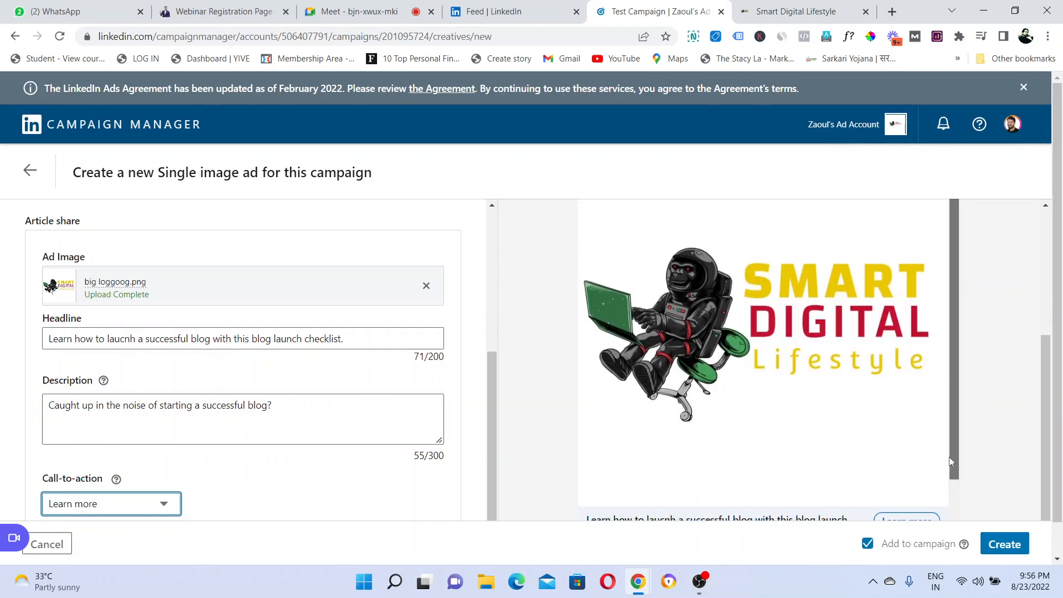
pyautogui.scroll(-2, 949, 457)
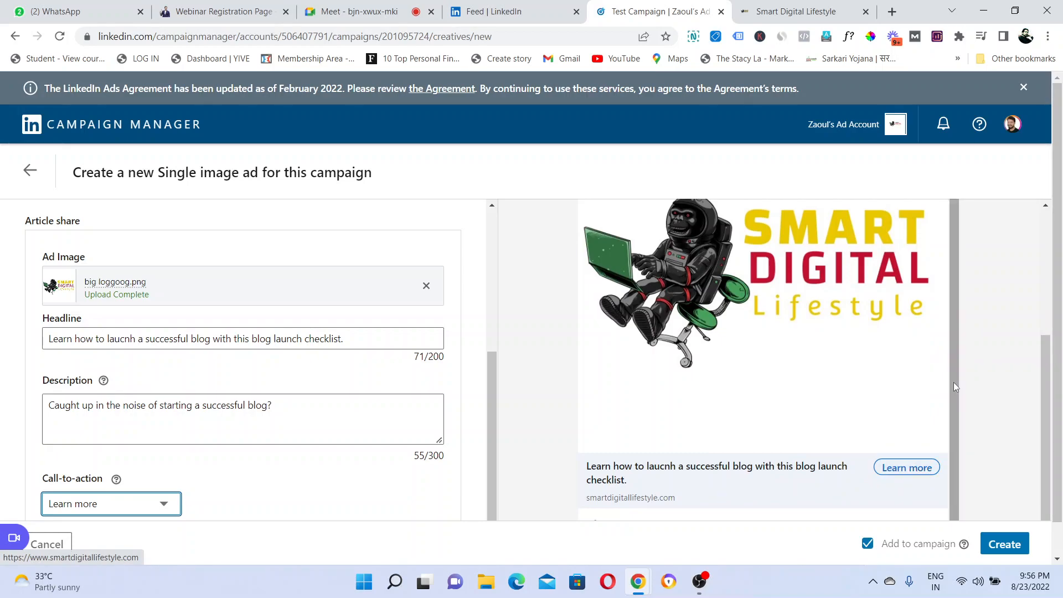
pyautogui.scroll(1, 986, 437)
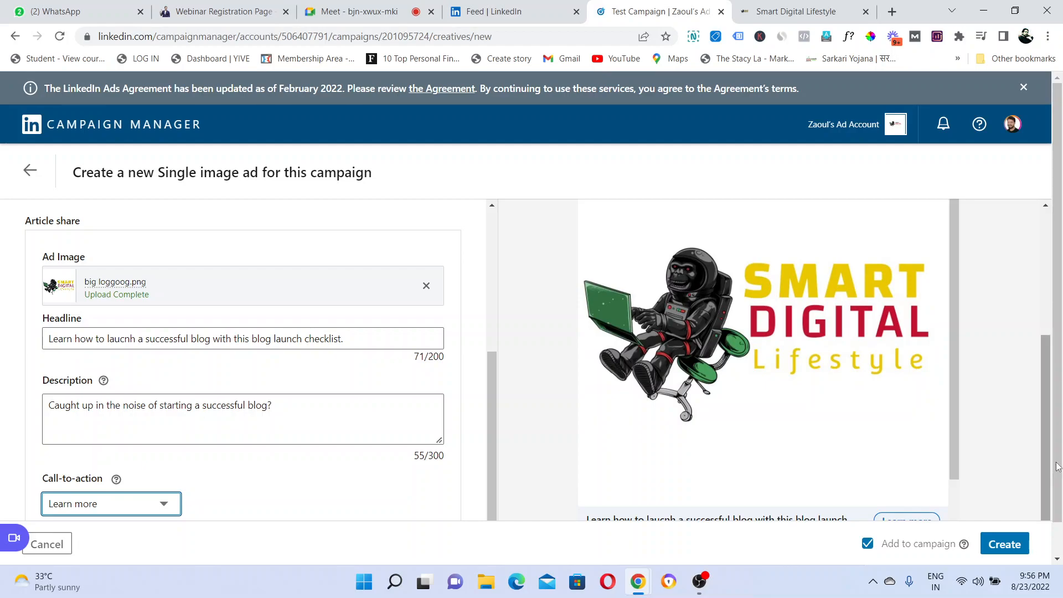
pyautogui.moveTo(1044, 344); pyautogui.dragTo(1031, 219)
pyautogui.scroll(-4, 1031, 219)
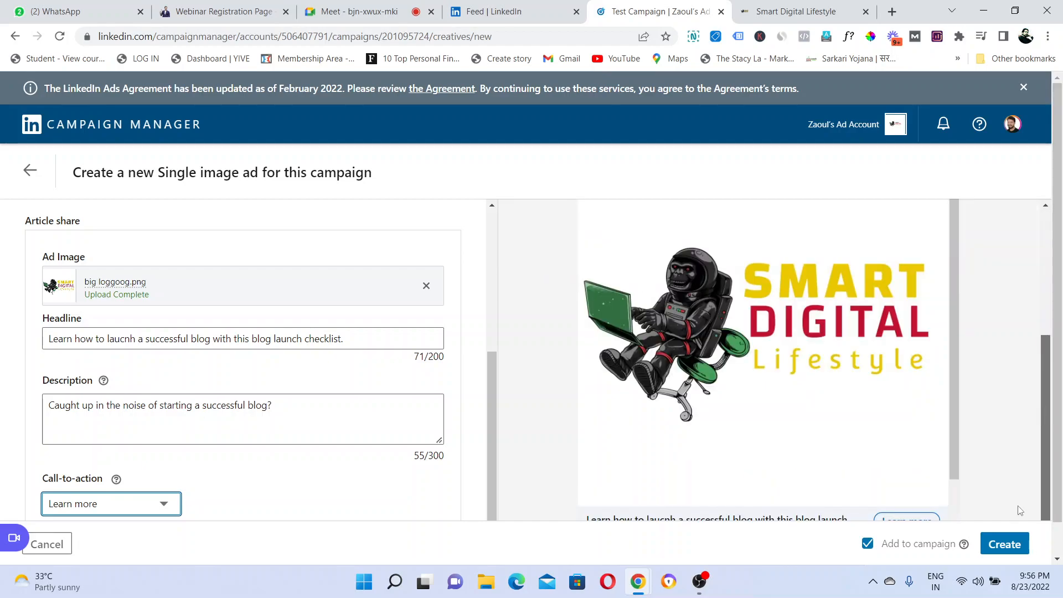
# Create the ad to save Test Ad 1 to Test Campaign, then close its options menu.
pyautogui.click(1006, 548)
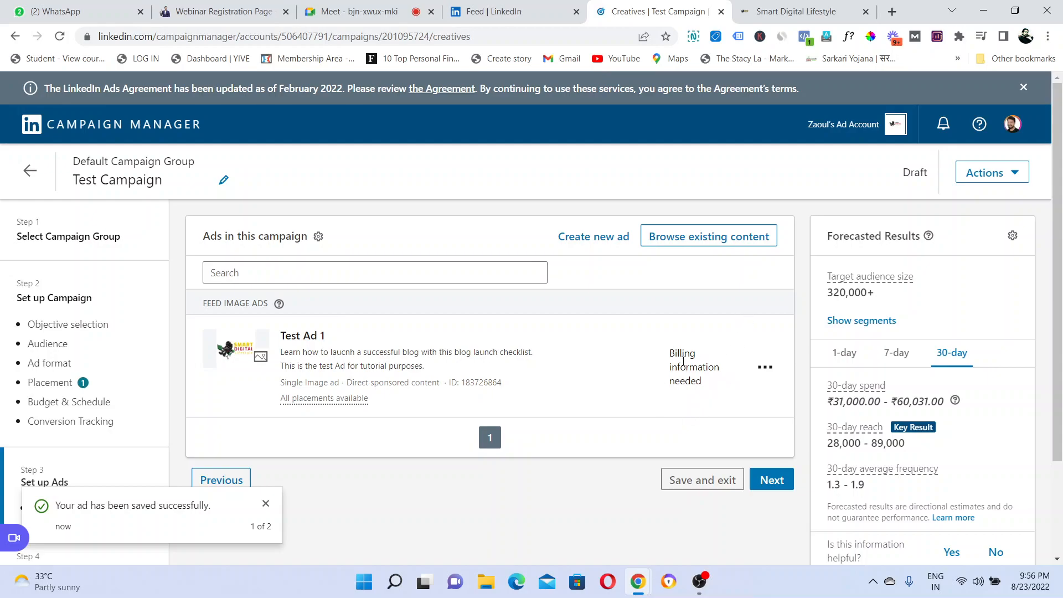
pyautogui.click(767, 367)
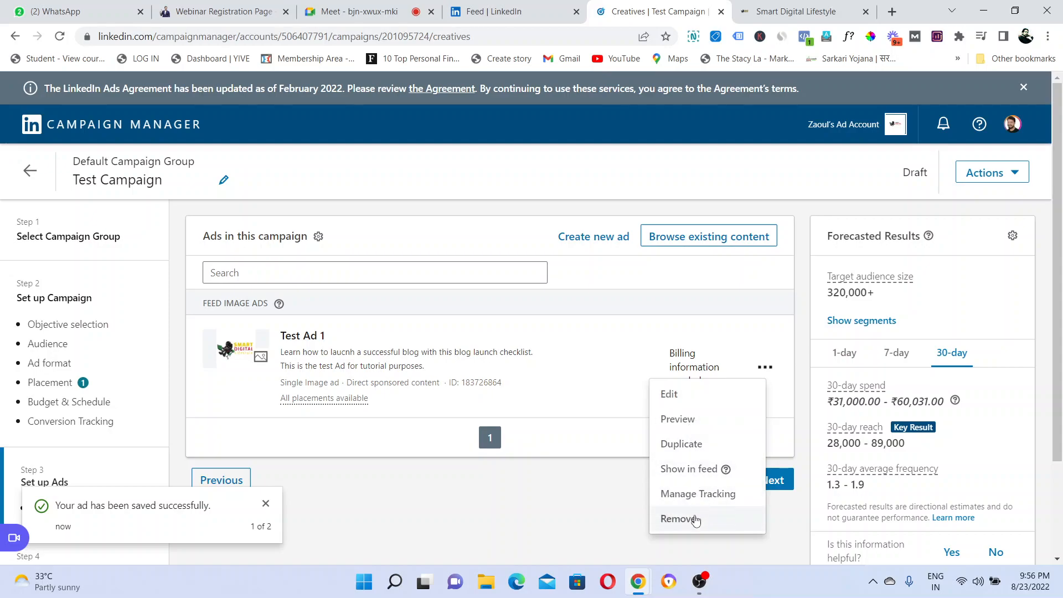
pyautogui.click(617, 485)
# Look over the campaign's ad list and bring up the ad account's menu in the header.
pyautogui.scroll(-3, 1061, 307)
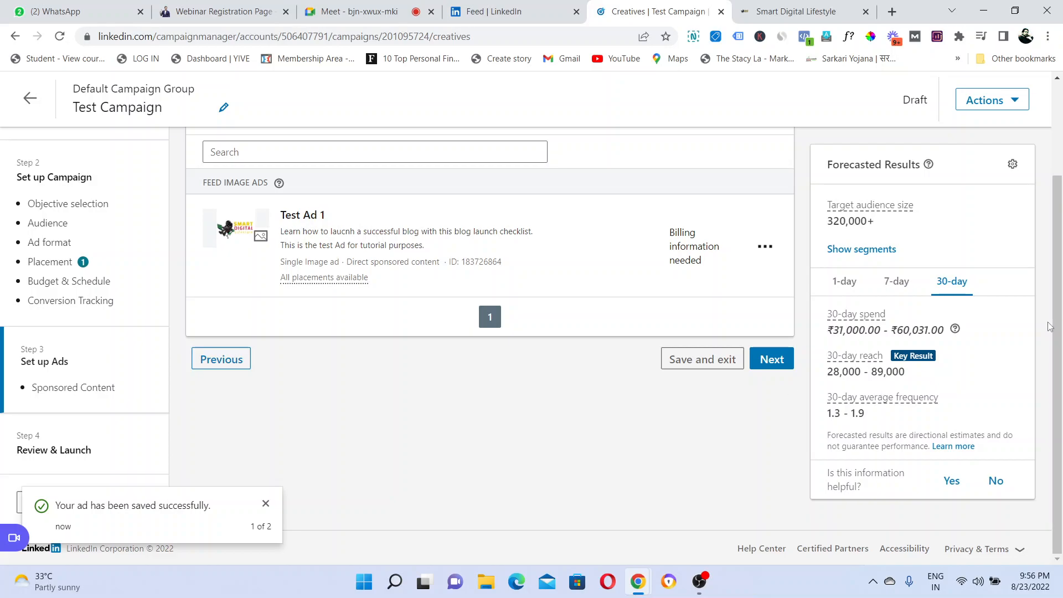
pyautogui.scroll(3, 1060, 106)
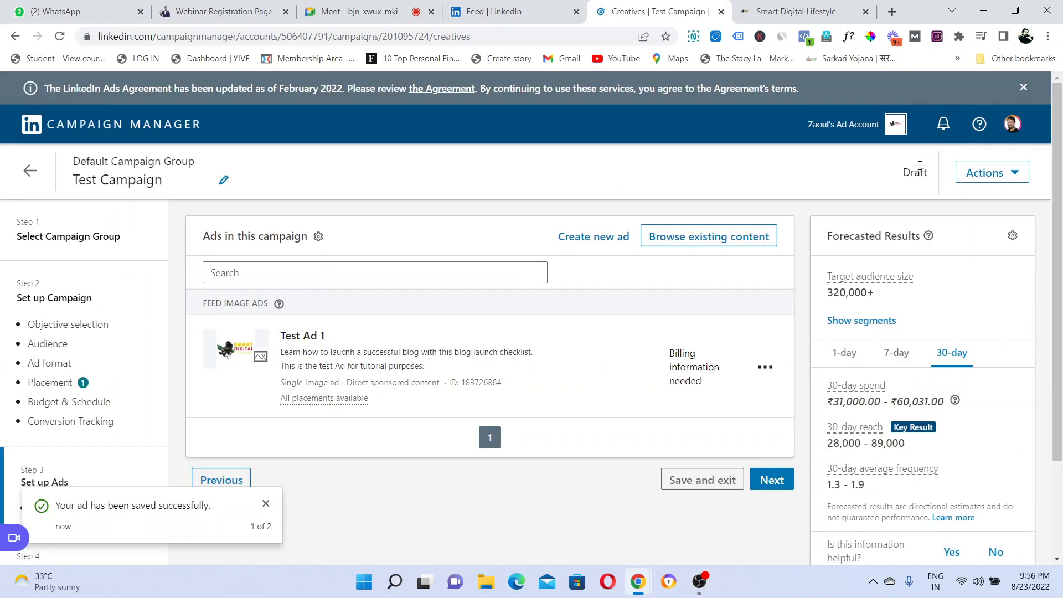
pyautogui.click(852, 123)
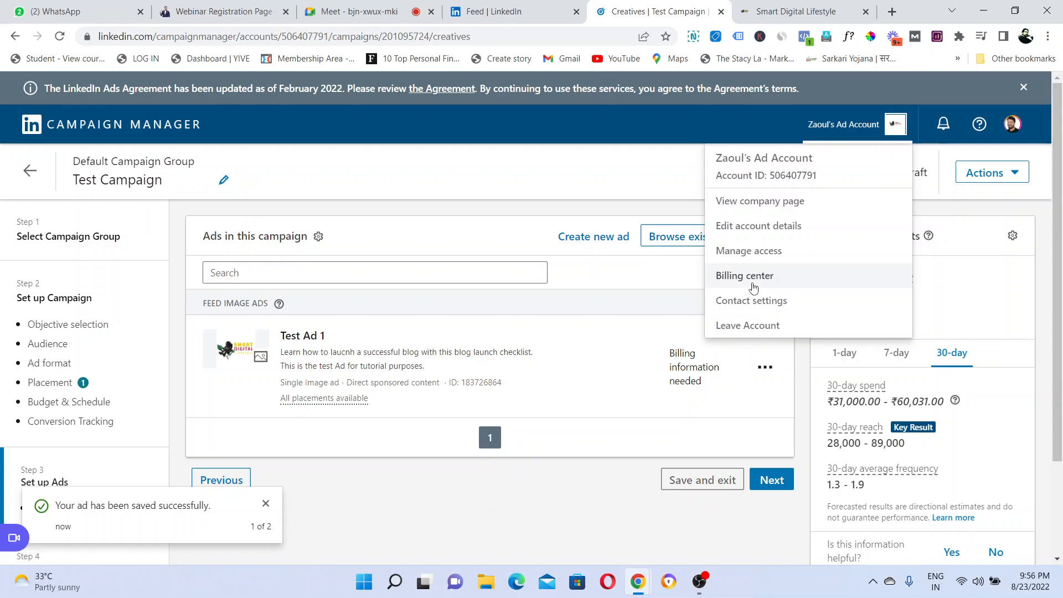
# Go to Manage access, search for and pick a person in Add user, then cancel without adding.
pyautogui.click(754, 253)
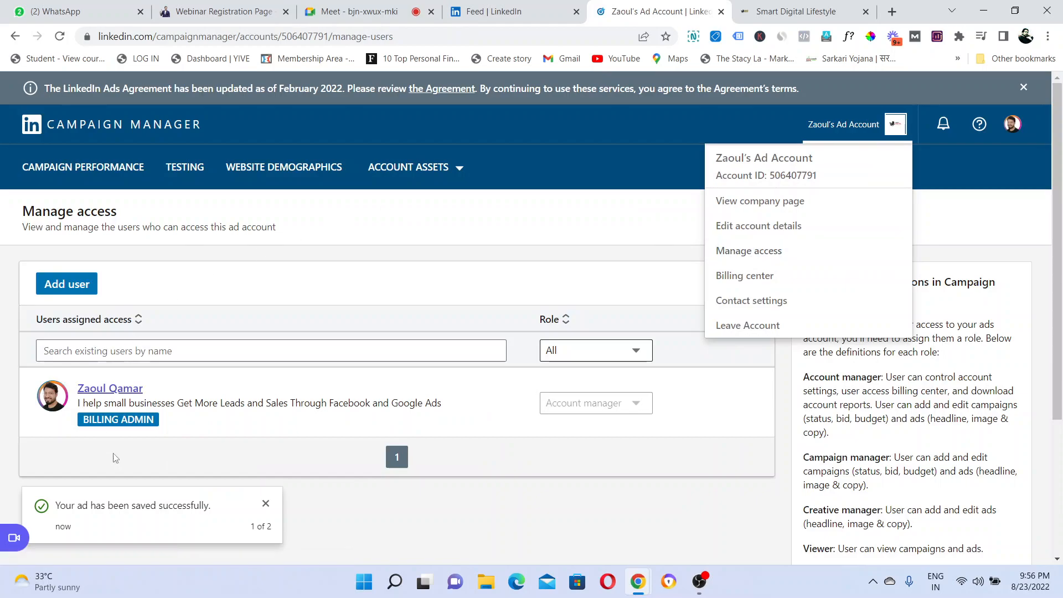
pyautogui.click(411, 280)
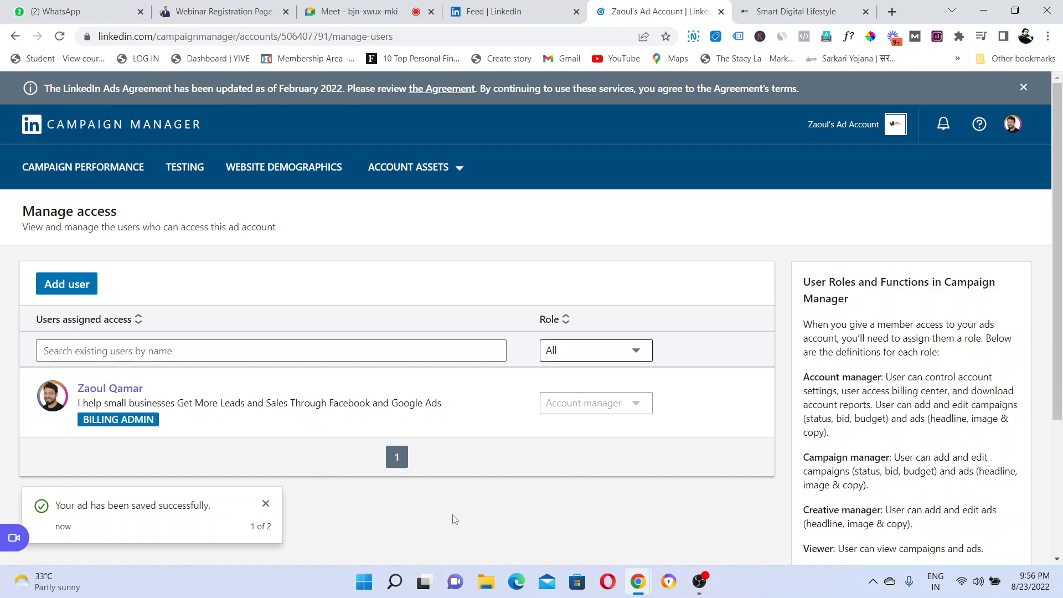
pyautogui.click(60, 285)
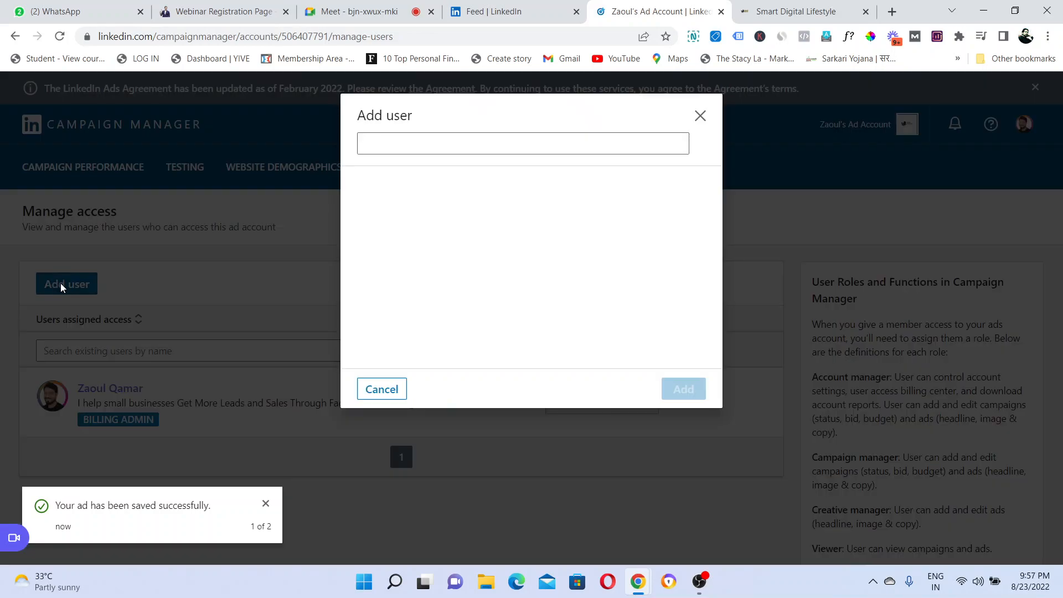
pyautogui.click(425, 147)
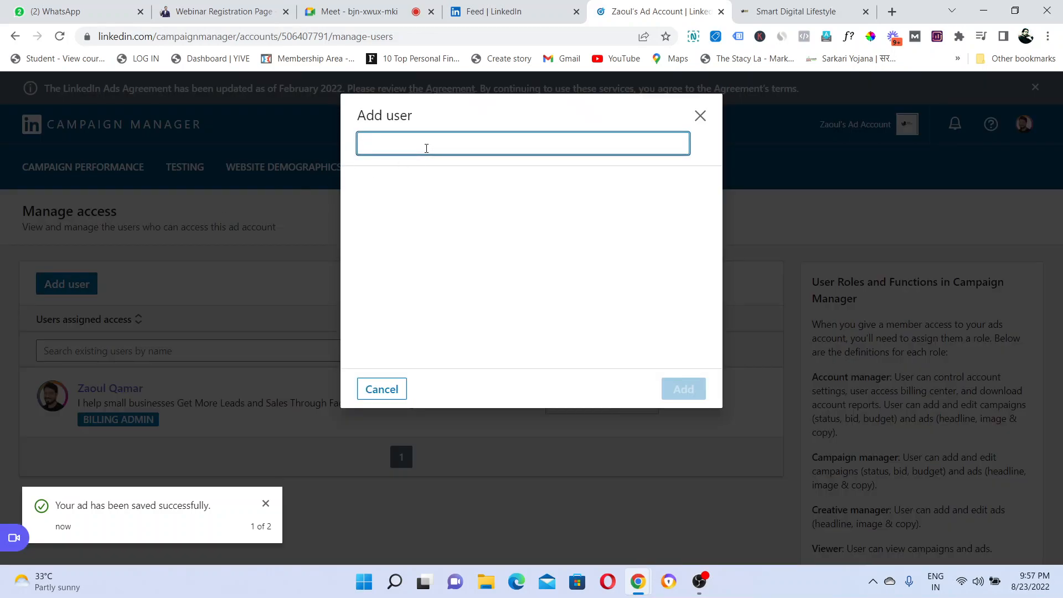
pyautogui.write('aditya')
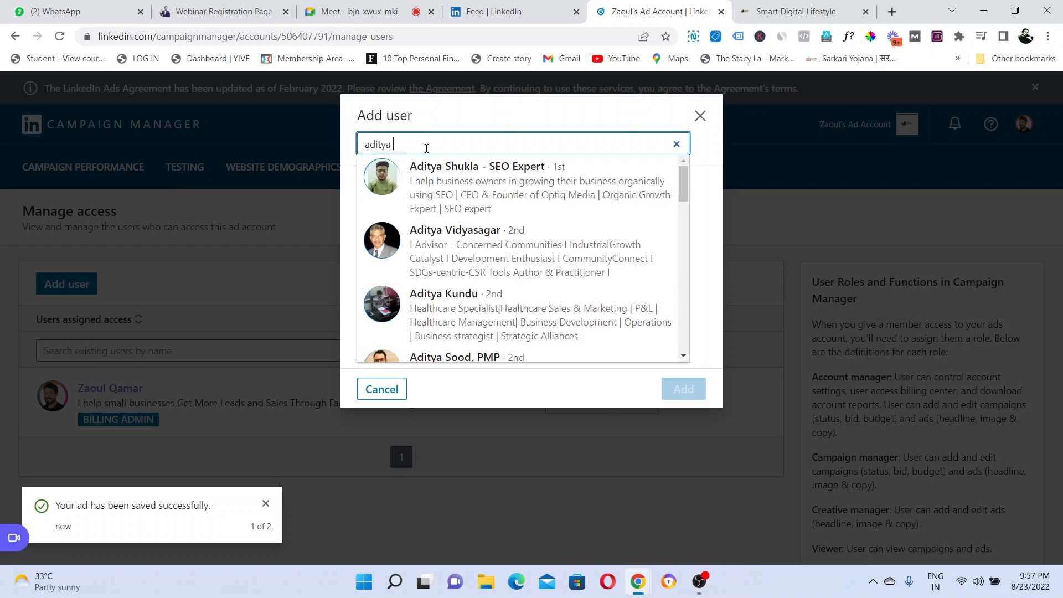
pyautogui.click(454, 188)
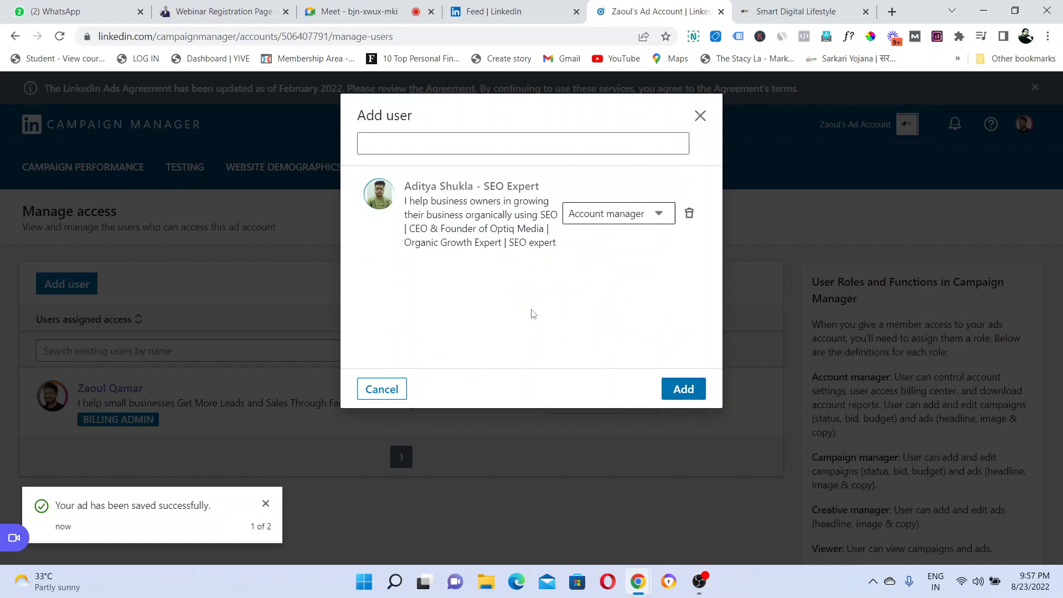
pyautogui.click(700, 115)
# Clear the accidental text selection and dismiss the ad-saved notification.
pyautogui.moveTo(52, 227); pyautogui.dragTo(351, 246)
pyautogui.click(351, 246)
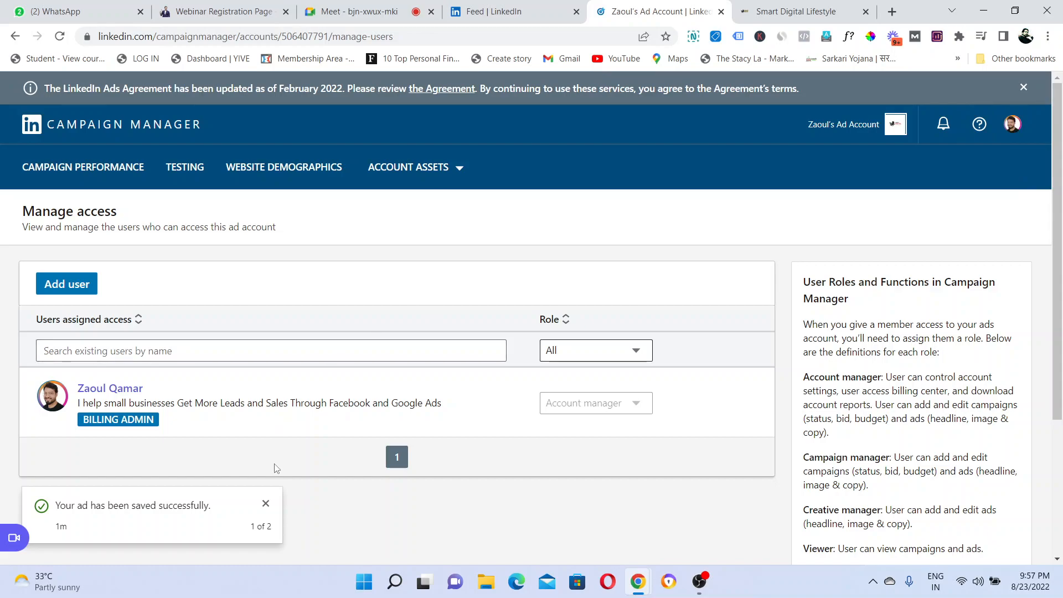
pyautogui.click(264, 505)
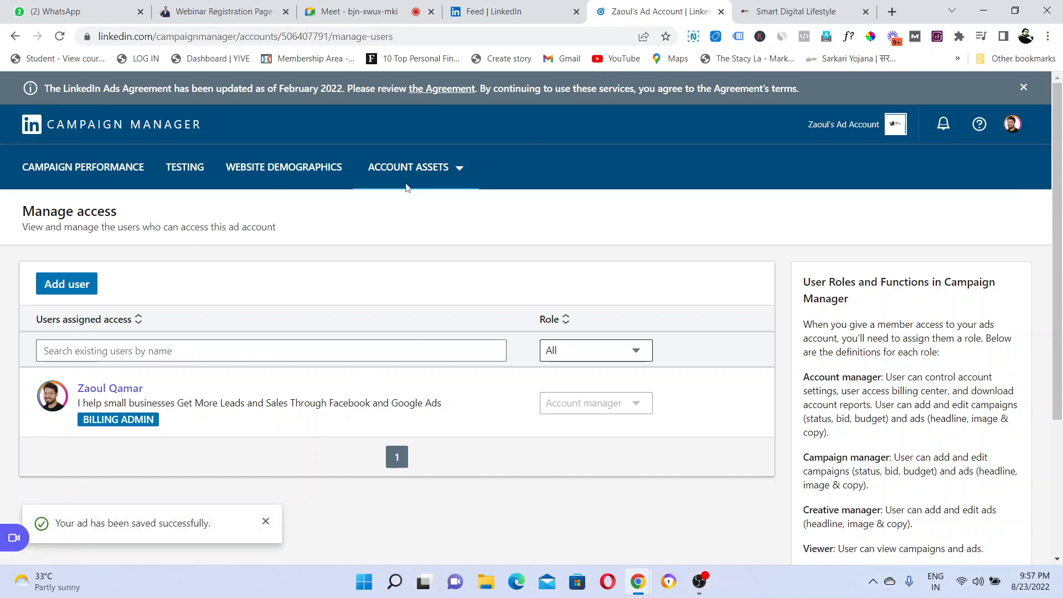
# Open the Campaign Performance overview listing Default Campaign Group and All video ads - delhi.
pyautogui.click(96, 173)
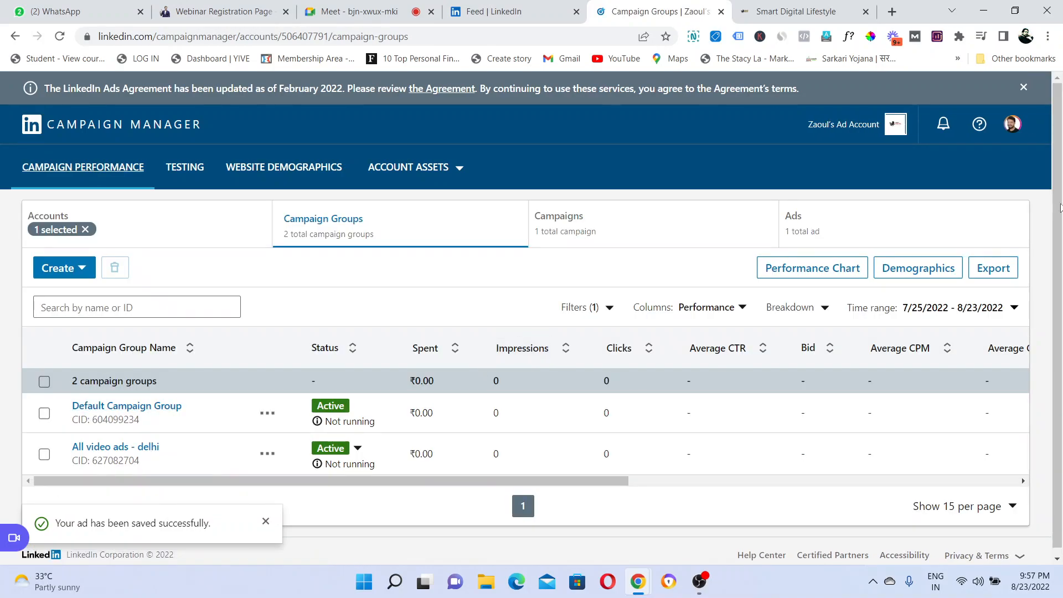
pyautogui.scroll(-1, 1060, 420)
pyautogui.scroll(1, 1021, 474)
# Briefly switch to the OBS recorder, then return to Chrome.
pyautogui.moveTo(699, 582)
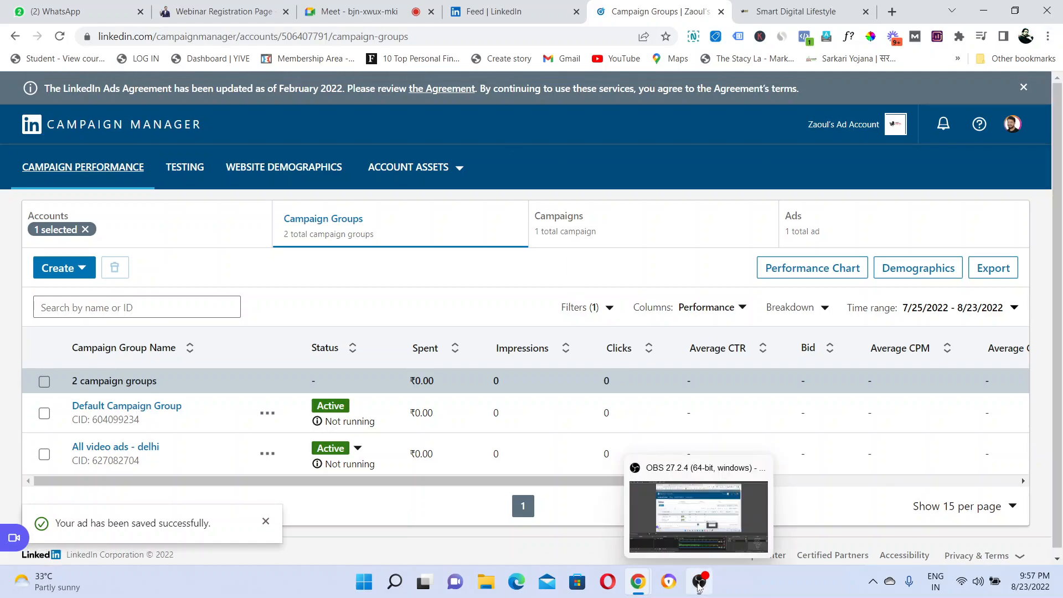
pyautogui.click(695, 521)
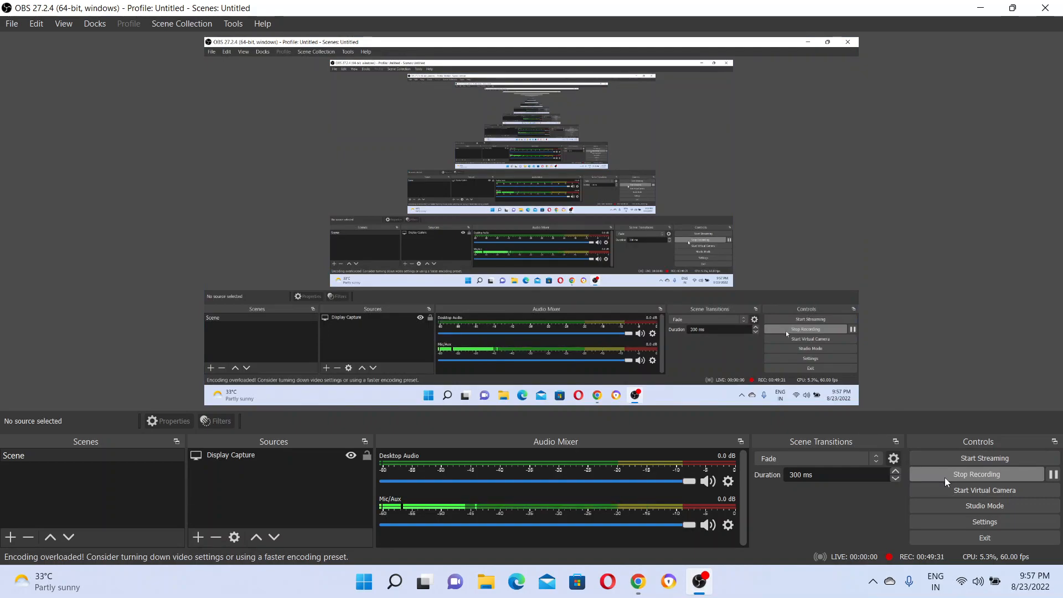
pyautogui.click(638, 583)
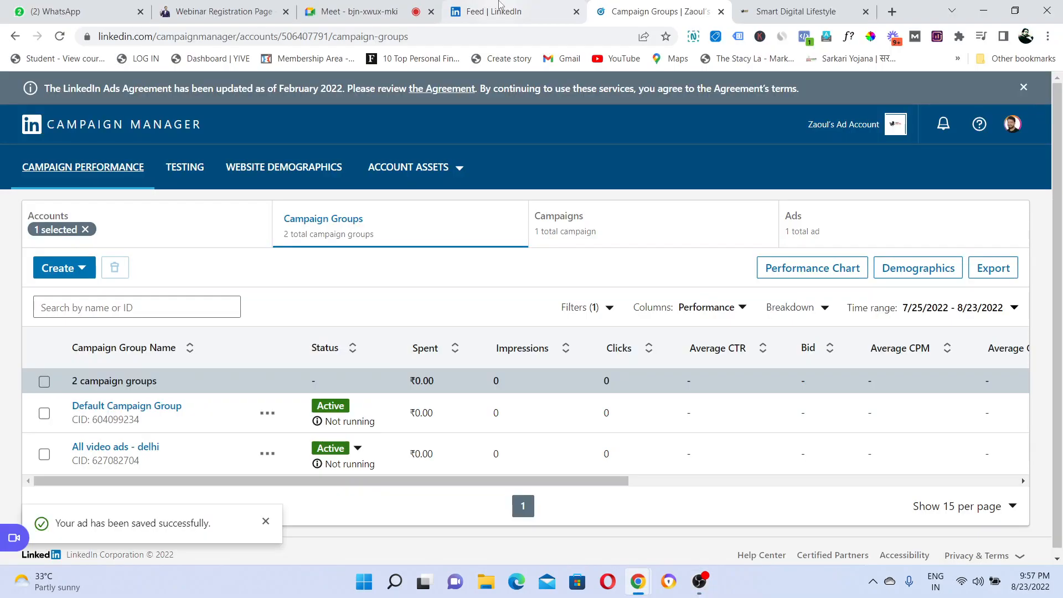